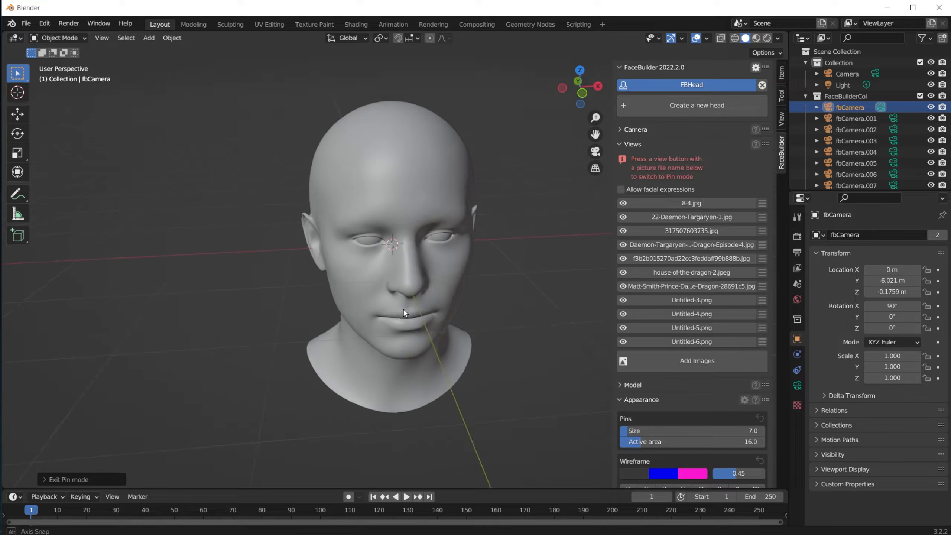
- Enter Pin mode with the 8-4.jpg reference view of the head
{"action": "scroll", "coordinate": [407, 260], "scroll_direction": "up", "scroll_amount": 2}
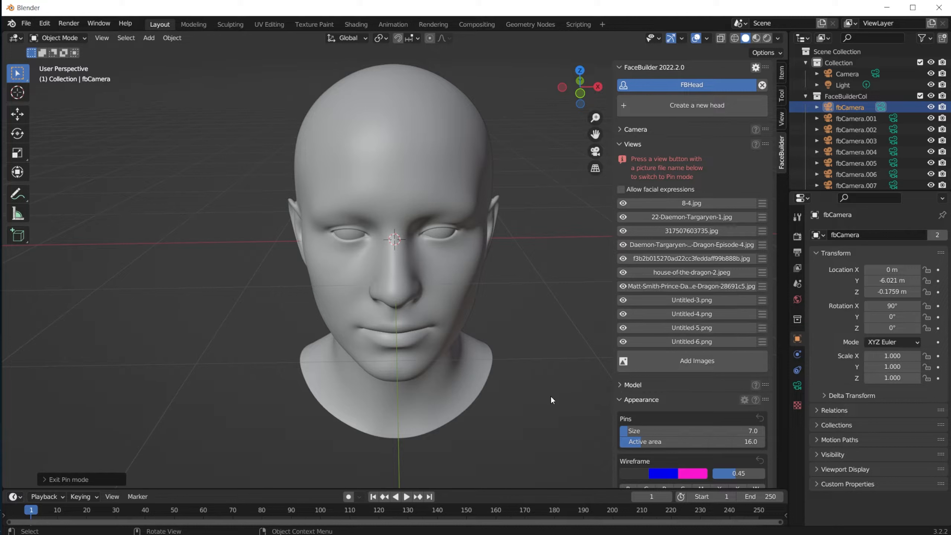
{"action": "middle_click_drag", "start_coordinate": [496, 381], "coordinate": [502, 371]}
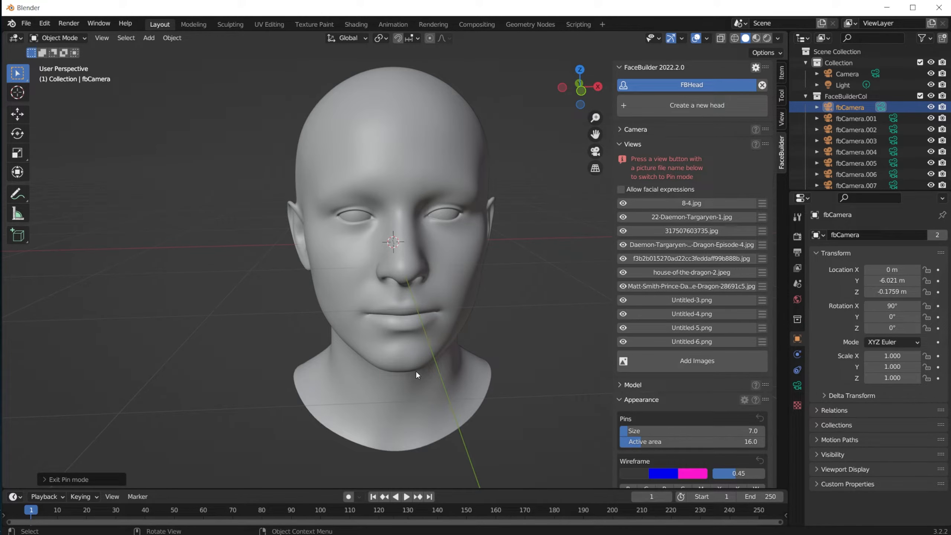
{"action": "middle_click_drag", "start_coordinate": [407, 318], "coordinate": [475, 242]}
{"action": "left_click", "coordinate": [654, 209]}
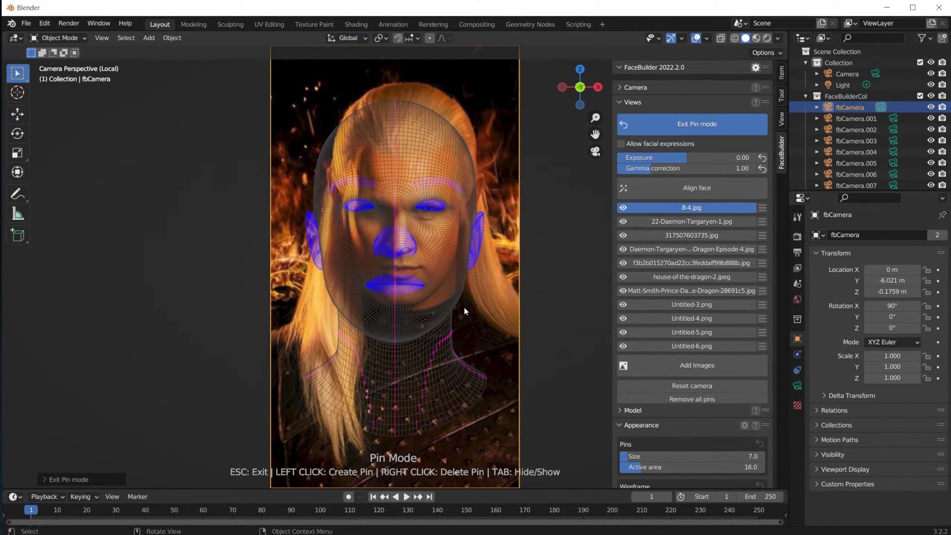
- Automatically align the head mesh to the face in the 8-4.jpg photo using Align face
{"action": "scroll", "coordinate": [430, 197], "scroll_direction": "up", "scroll_amount": 1}
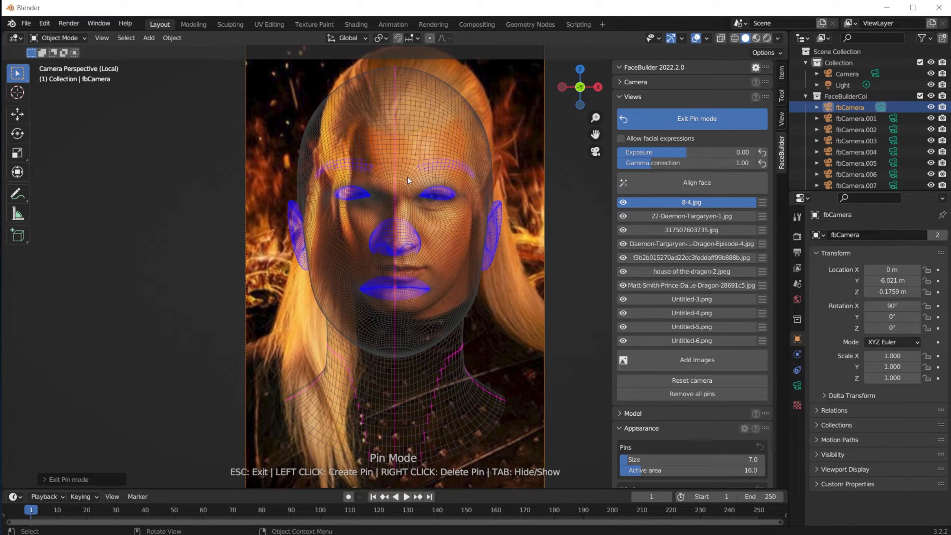
{"action": "scroll", "coordinate": [420, 138], "scroll_direction": "up", "scroll_amount": 1}
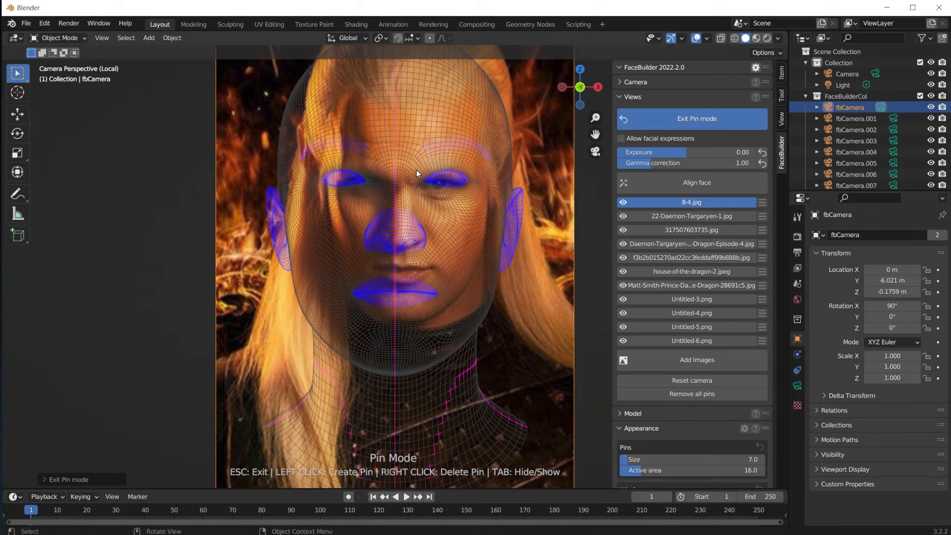
{"action": "scroll", "coordinate": [416, 169], "scroll_direction": "up", "scroll_amount": 1}
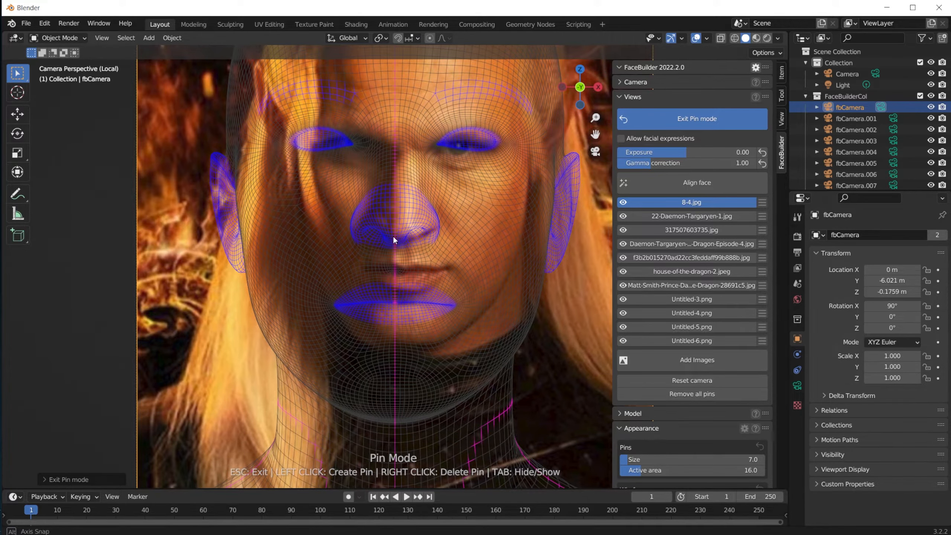
{"action": "scroll", "coordinate": [395, 238], "scroll_direction": "down", "scroll_amount": 4}
{"action": "scroll", "coordinate": [422, 213], "scroll_direction": "up", "scroll_amount": 2}
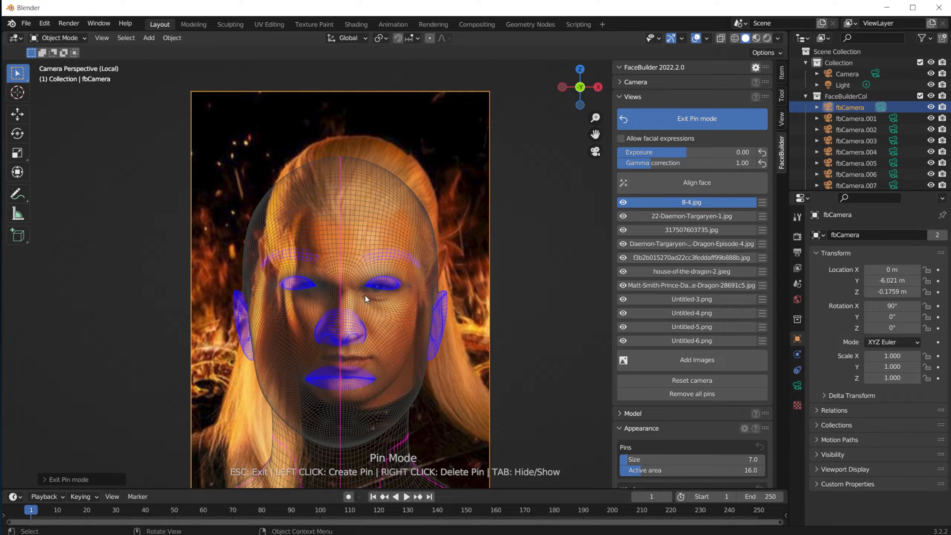
{"action": "scroll", "coordinate": [348, 362], "scroll_direction": "up", "scroll_amount": 2}
{"action": "middle_click_drag", "start_coordinate": [342, 362], "coordinate": [385, 304], "text": "shift"}
{"action": "scroll", "coordinate": [385, 304], "scroll_direction": "down", "scroll_amount": 2}
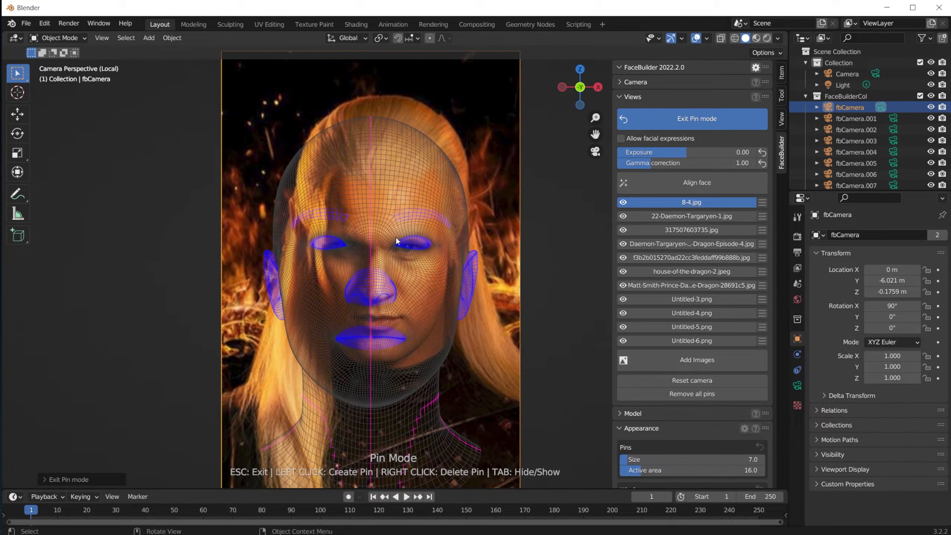
{"action": "scroll", "coordinate": [398, 258], "scroll_direction": "up", "scroll_amount": 2}
{"action": "middle_click_drag", "start_coordinate": [402, 276], "coordinate": [388, 253], "text": "shift"}
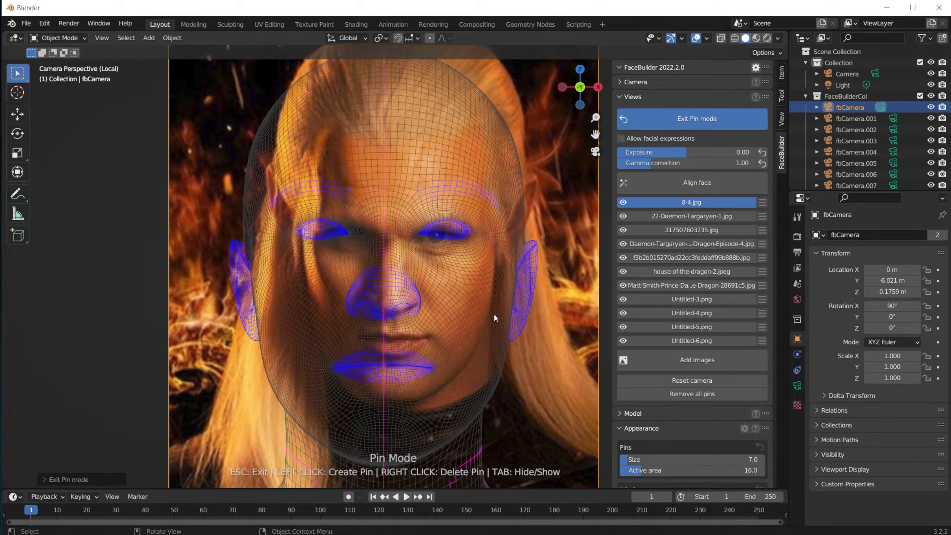
{"action": "left_click", "coordinate": [720, 183]}
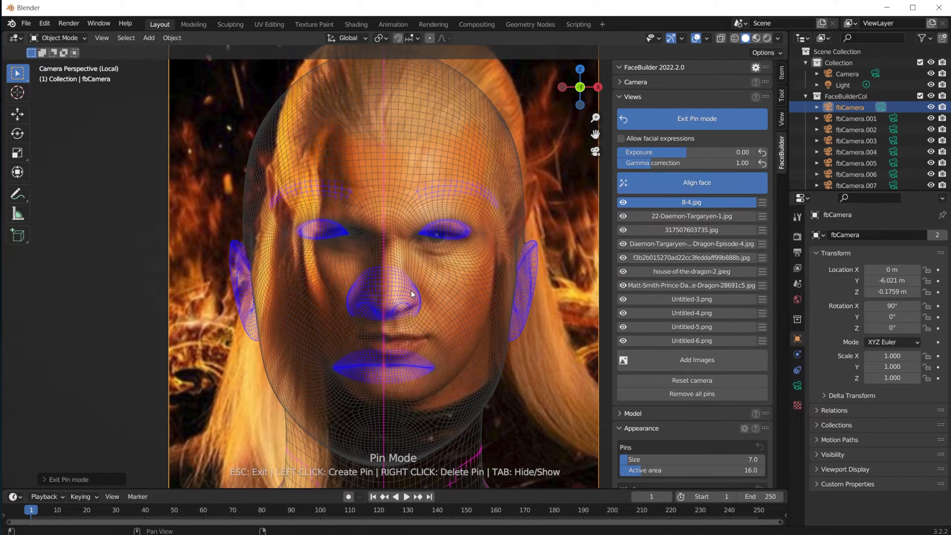
- Move the ear pins on both sides of the head upward to match the ears in the photo
{"action": "scroll", "coordinate": [460, 263], "scroll_direction": "up", "scroll_amount": 2}
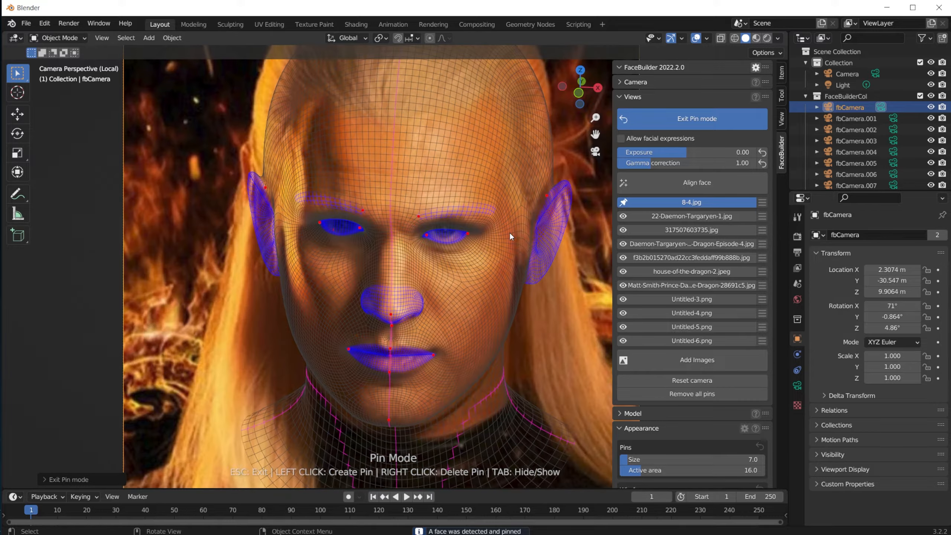
{"action": "middle_click_drag", "start_coordinate": [510, 232], "coordinate": [392, 278], "text": "shift"}
{"action": "scroll", "coordinate": [469, 233], "scroll_direction": "up", "scroll_amount": 3}
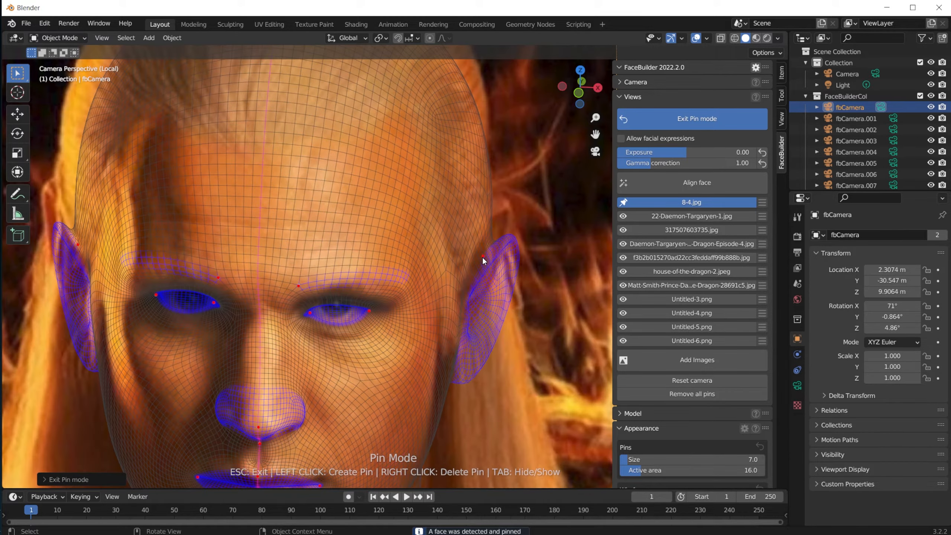
{"action": "left_click_drag", "start_coordinate": [482, 256], "coordinate": [481, 226]}
{"action": "key", "text": "Home"}
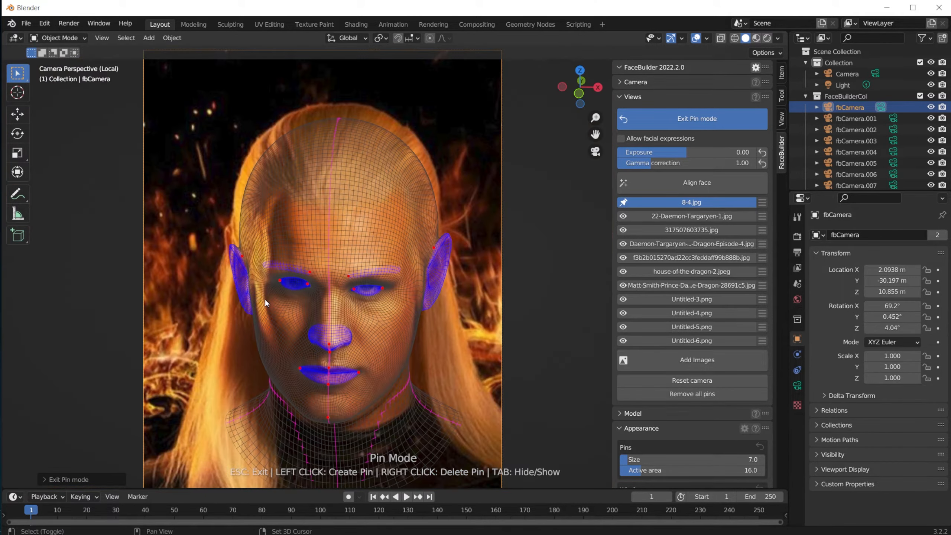
{"action": "scroll", "coordinate": [275, 285], "scroll_direction": "up", "scroll_amount": 4}
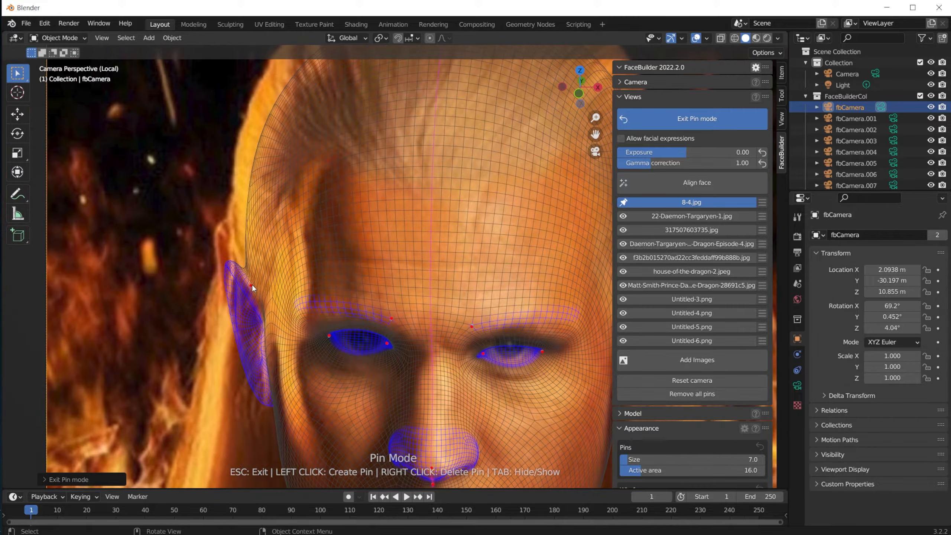
{"action": "left_click_drag", "start_coordinate": [252, 284], "coordinate": [241, 252]}
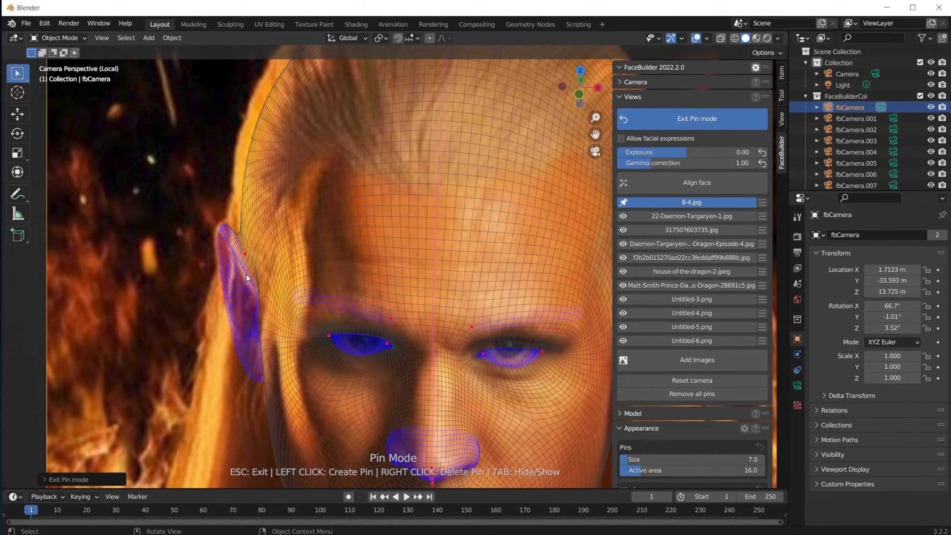
- Fit the face's left eye to the photo by moving its inner and outer corner pins and pinning the upper and lower eyelids
{"action": "key", "text": "Home"}
{"action": "scroll", "coordinate": [290, 280], "scroll_direction": "up", "scroll_amount": 5}
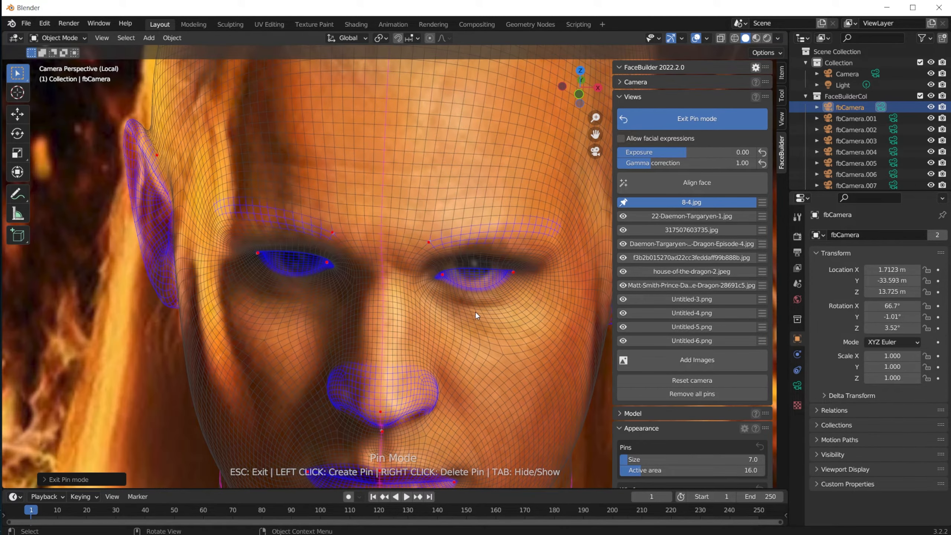
{"action": "scroll", "coordinate": [408, 277], "scroll_direction": "up", "scroll_amount": 2}
{"action": "scroll", "coordinate": [524, 269], "scroll_direction": "up", "scroll_amount": 3}
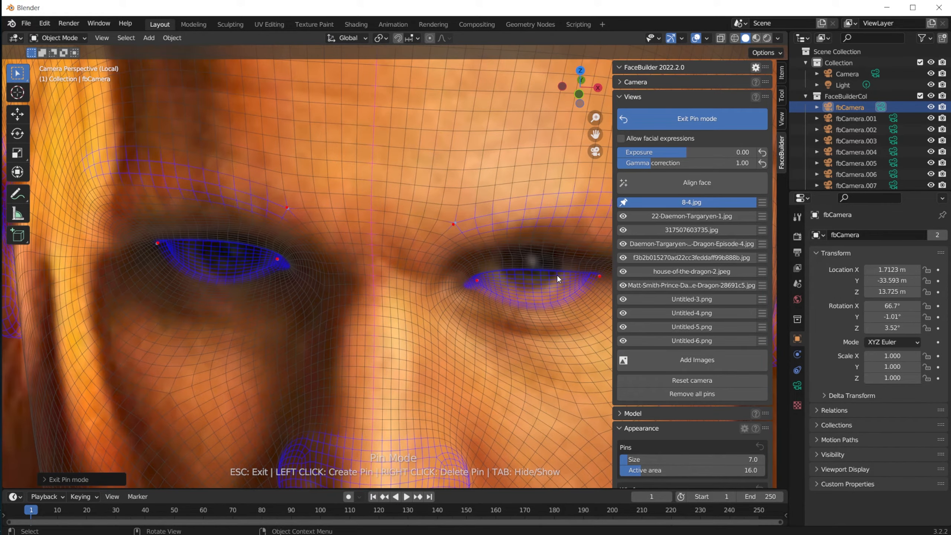
{"action": "middle_click_drag", "start_coordinate": [539, 277], "coordinate": [360, 294], "text": "shift"}
{"action": "scroll", "coordinate": [397, 293], "scroll_direction": "up", "scroll_amount": 3}
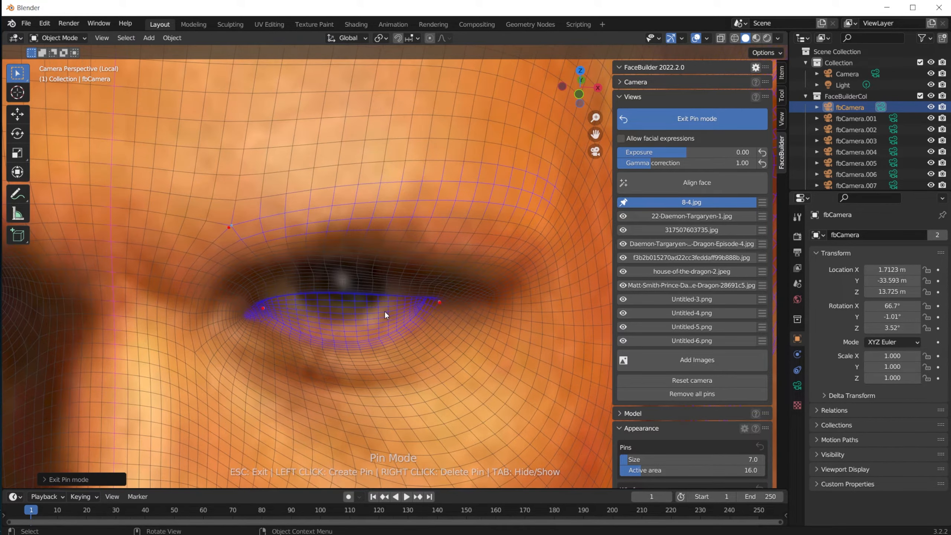
{"action": "left_click_drag", "start_coordinate": [264, 308], "coordinate": [253, 295]}
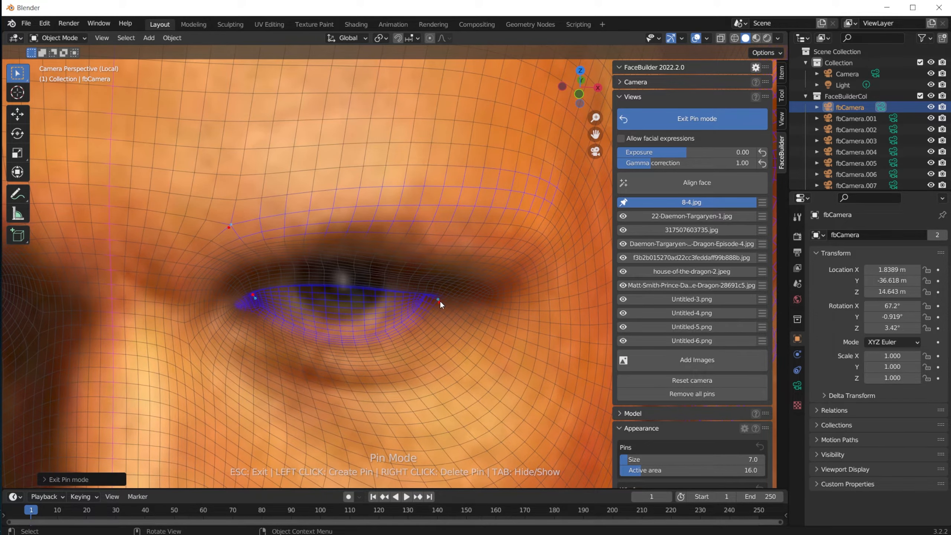
{"action": "left_click_drag", "start_coordinate": [440, 301], "coordinate": [455, 294]}
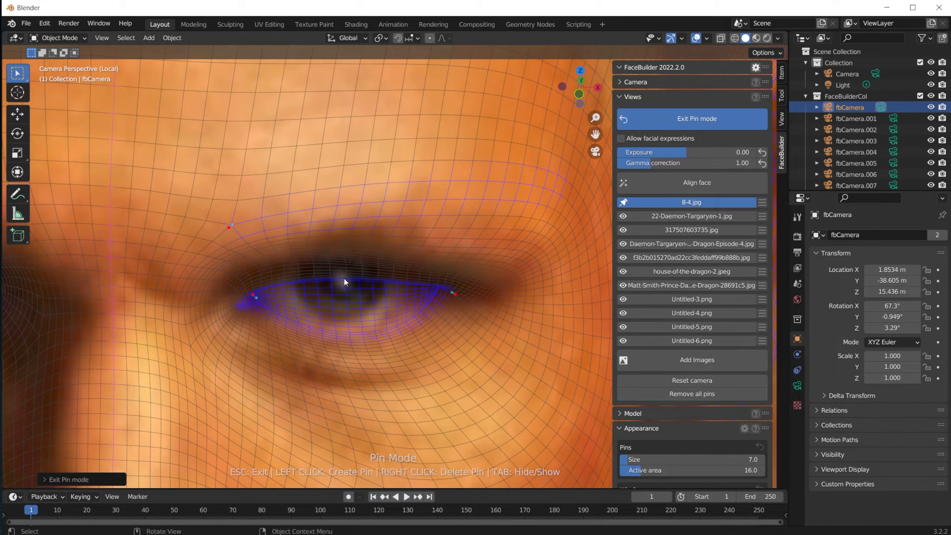
{"action": "left_click_drag", "start_coordinate": [343, 278], "coordinate": [337, 259]}
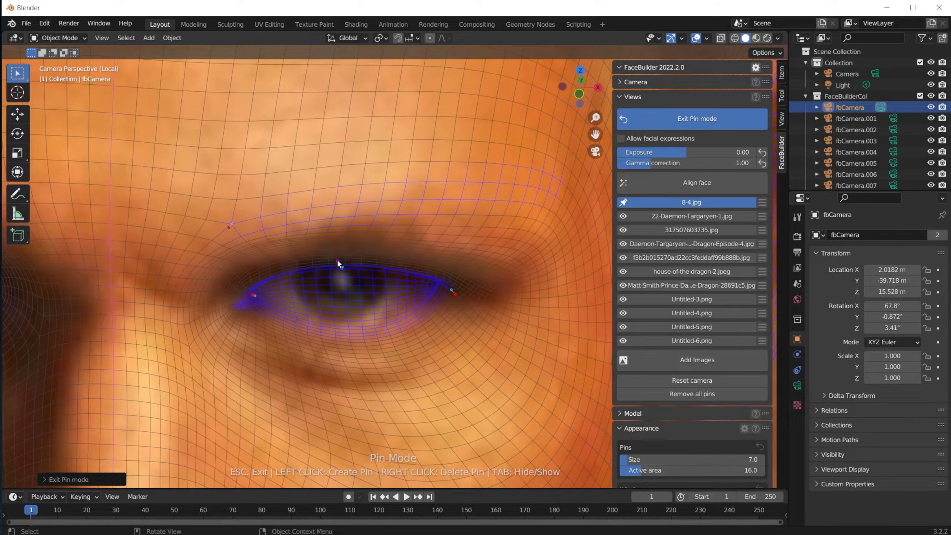
{"action": "left_click_drag", "start_coordinate": [347, 325], "coordinate": [330, 318]}
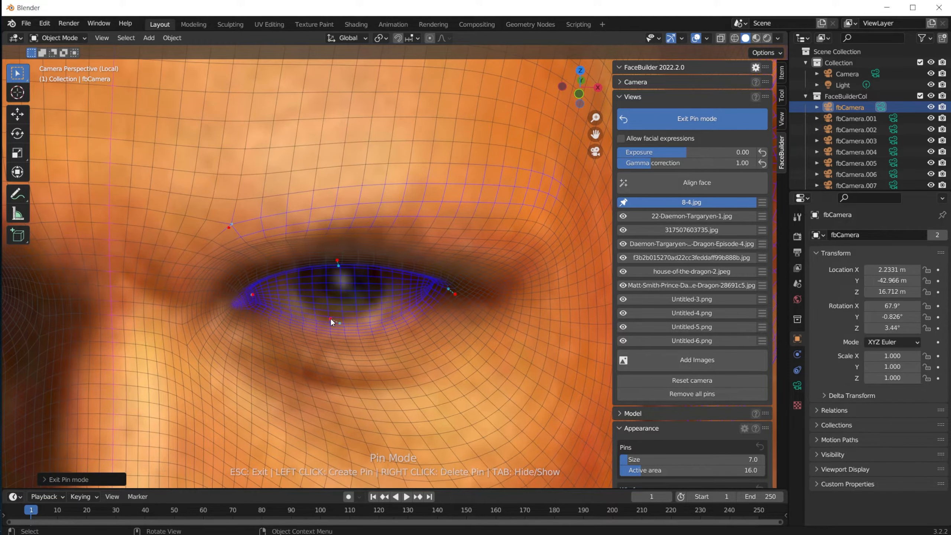
- Lower the chin pin to the photo's chin edge and pin the face's left jawline to its contour
{"action": "scroll", "coordinate": [330, 318], "scroll_direction": "down", "scroll_amount": 4}
{"action": "scroll", "coordinate": [150, 282], "scroll_direction": "up", "scroll_amount": 2}
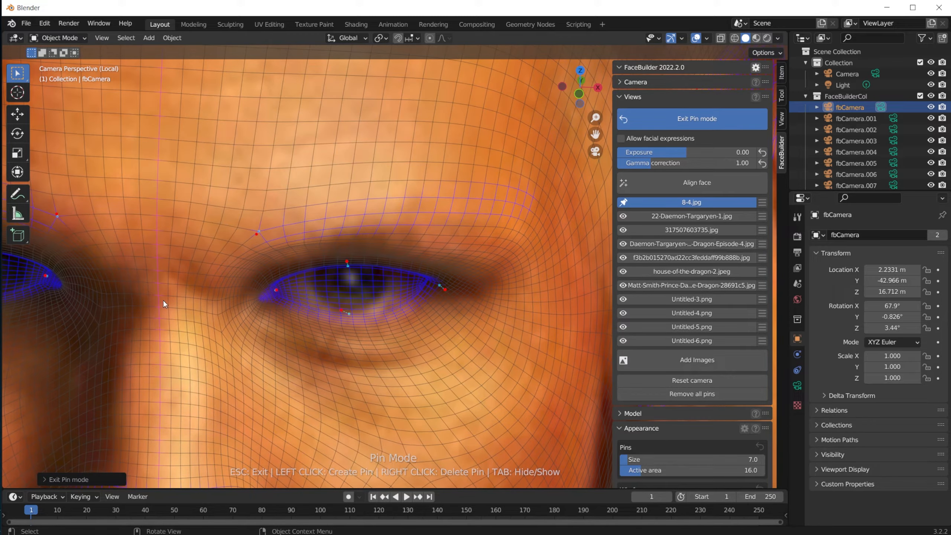
{"action": "middle_click_drag", "start_coordinate": [215, 276], "coordinate": [483, 249], "text": "shift"}
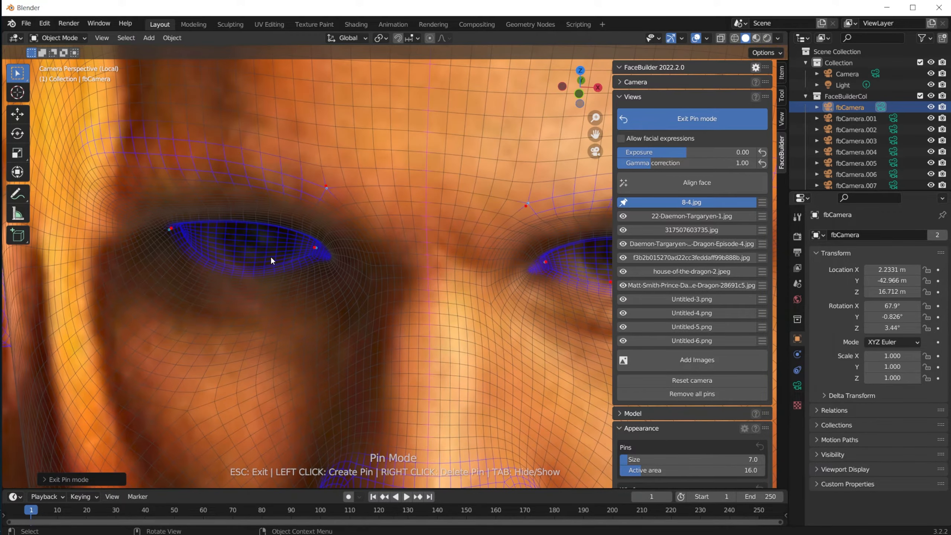
{"action": "scroll", "coordinate": [278, 250], "scroll_direction": "down", "scroll_amount": 5}
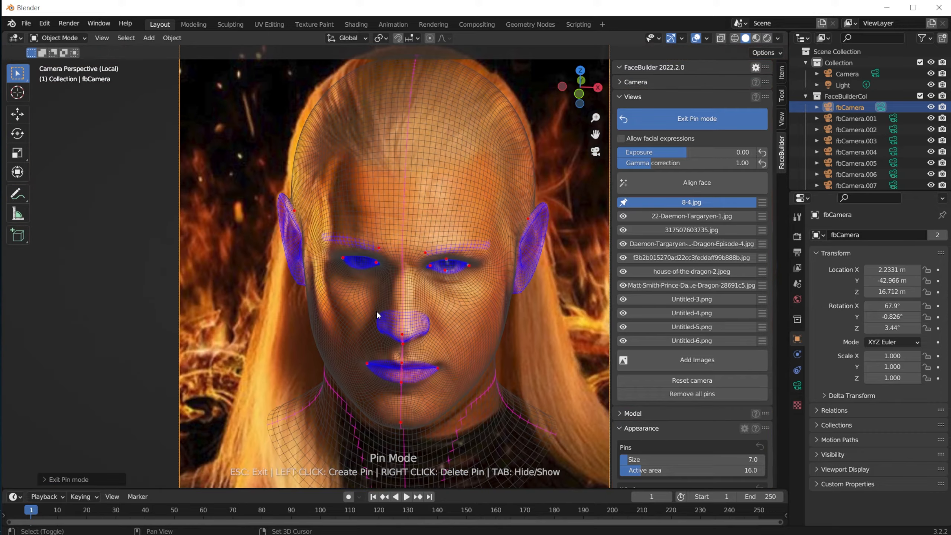
{"action": "scroll", "coordinate": [335, 261], "scroll_direction": "down", "scroll_amount": 1}
{"action": "scroll", "coordinate": [478, 293], "scroll_direction": "up", "scroll_amount": 5}
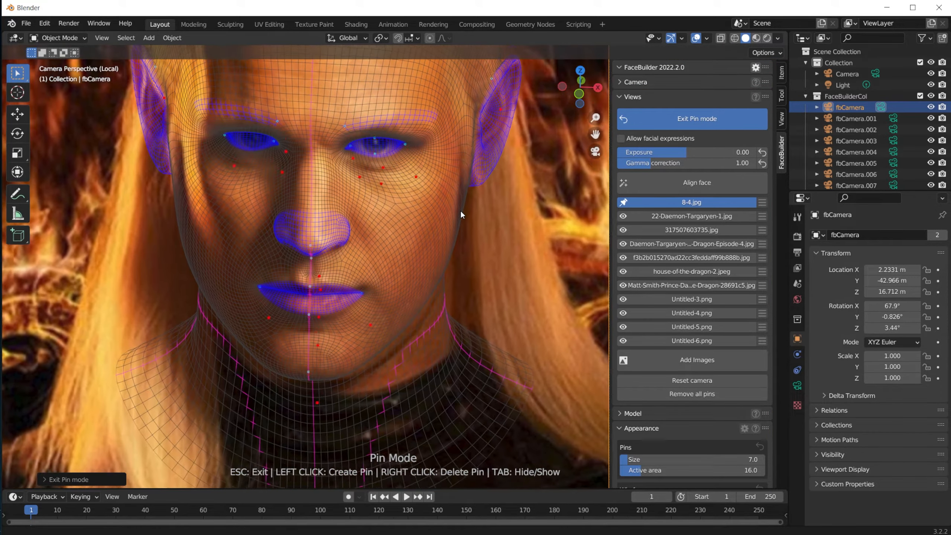
{"action": "scroll", "coordinate": [349, 284], "scroll_direction": "up", "scroll_amount": 2}
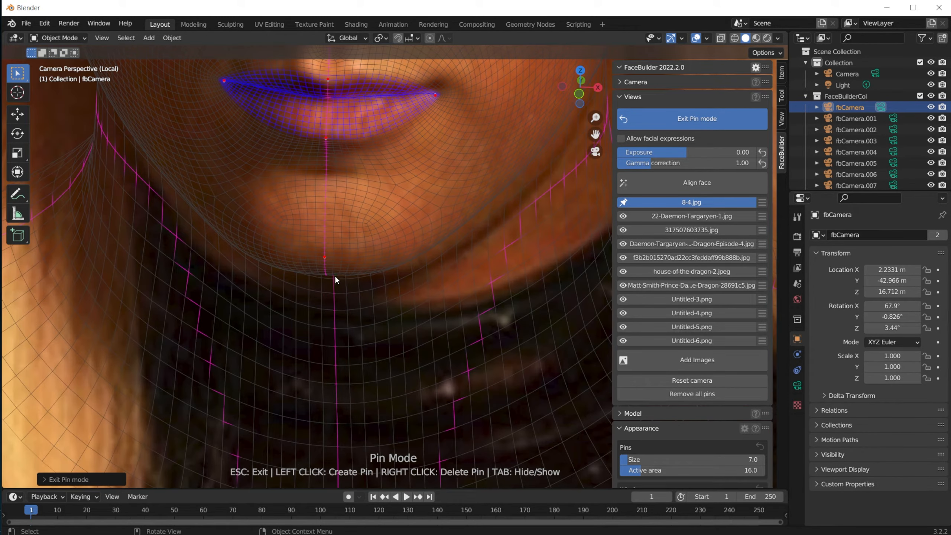
{"action": "left_click_drag", "start_coordinate": [325, 258], "coordinate": [327, 272]}
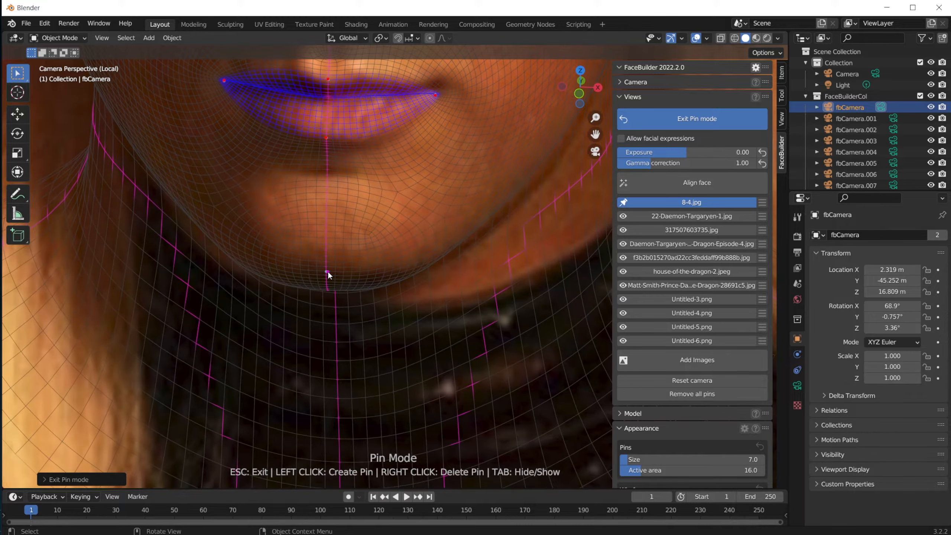
{"action": "middle_click_drag", "start_coordinate": [437, 259], "coordinate": [364, 344], "text": "shift"}
{"action": "left_click", "coordinate": [482, 235]}
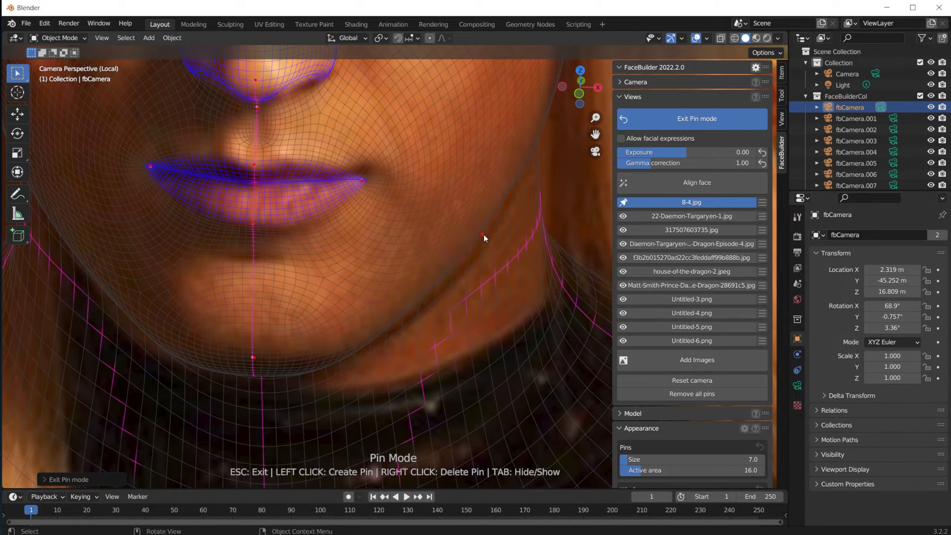
{"action": "left_click_drag", "start_coordinate": [482, 235], "coordinate": [481, 240]}
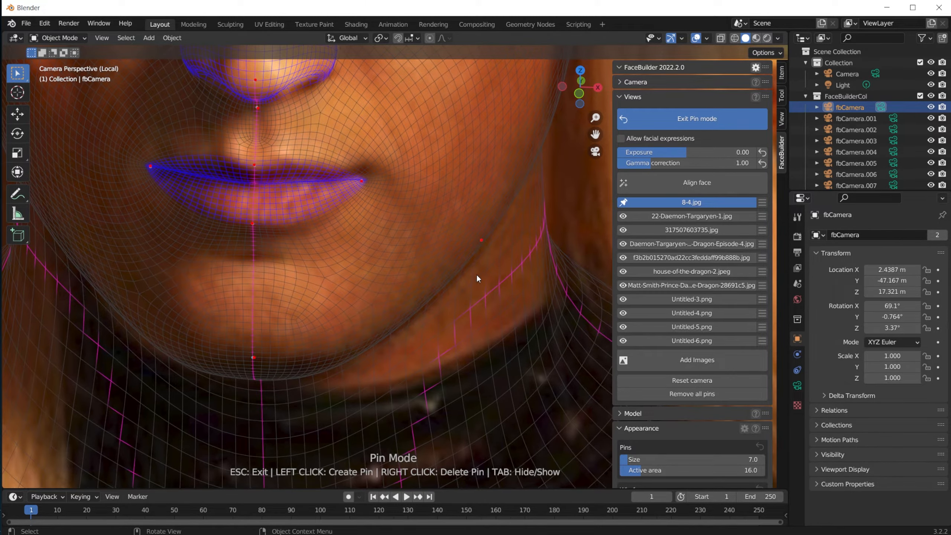
- Add a pin at the neck base on each side and pull both down to follow the shoulders in the photo
{"action": "scroll", "coordinate": [476, 277], "scroll_direction": "down", "scroll_amount": 5}
{"action": "scroll", "coordinate": [401, 302], "scroll_direction": "up", "scroll_amount": 6}
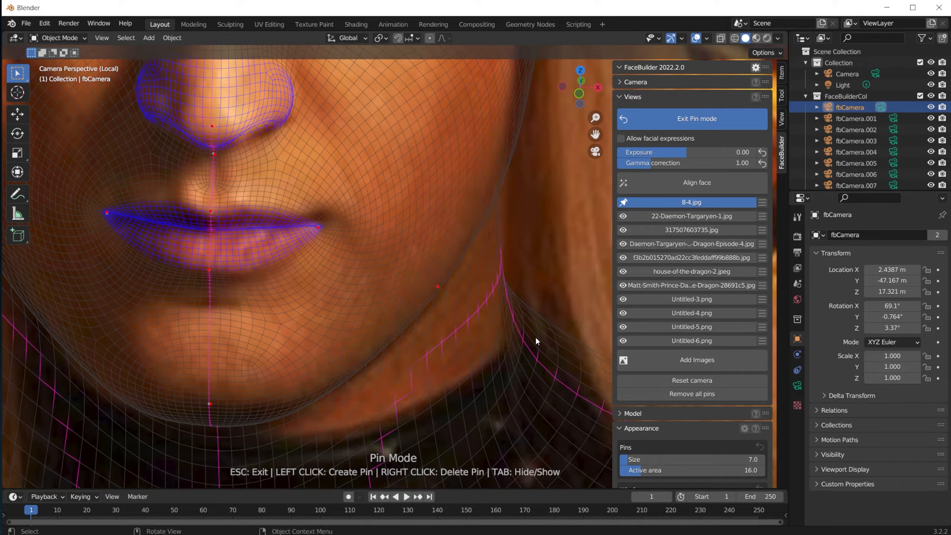
{"action": "middle_click_drag", "start_coordinate": [535, 337], "coordinate": [436, 298], "text": "shift"}
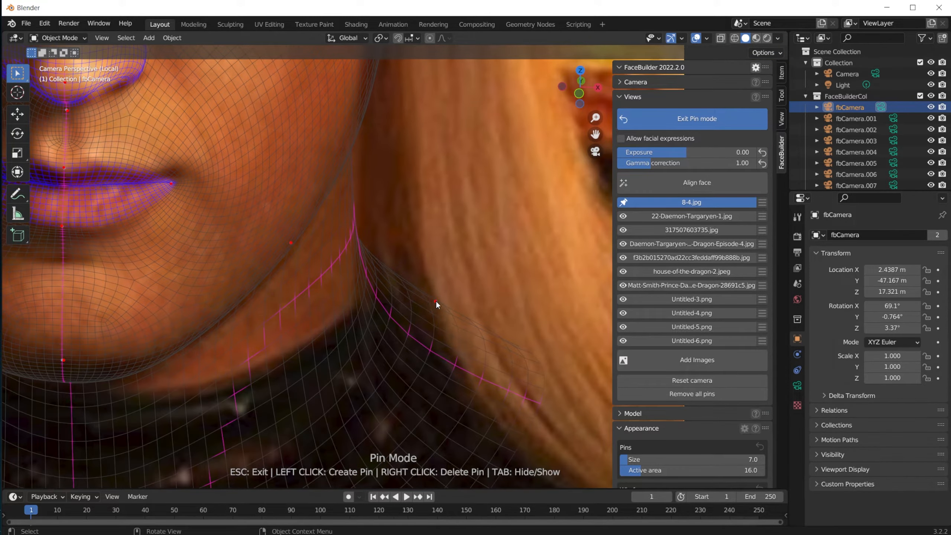
{"action": "left_click_drag", "start_coordinate": [435, 300], "coordinate": [437, 325]}
{"action": "scroll", "coordinate": [437, 326], "scroll_direction": "down", "scroll_amount": 7}
{"action": "scroll", "coordinate": [334, 329], "scroll_direction": "up", "scroll_amount": 6}
{"action": "left_click_drag", "start_coordinate": [232, 359], "coordinate": [246, 392]}
- Check the fitted mesh against the 8-4.jpg photo and switch to the 22-Daemon-Targaryen-1.jpg view
{"action": "scroll", "coordinate": [273, 376], "scroll_direction": "down", "scroll_amount": 7}
{"action": "scroll", "coordinate": [486, 206], "scroll_direction": "up", "scroll_amount": 1}
{"action": "middle_click_drag", "start_coordinate": [446, 109], "coordinate": [436, 189], "text": "shift"}
{"action": "scroll", "coordinate": [503, 282], "scroll_direction": "up", "scroll_amount": 3}
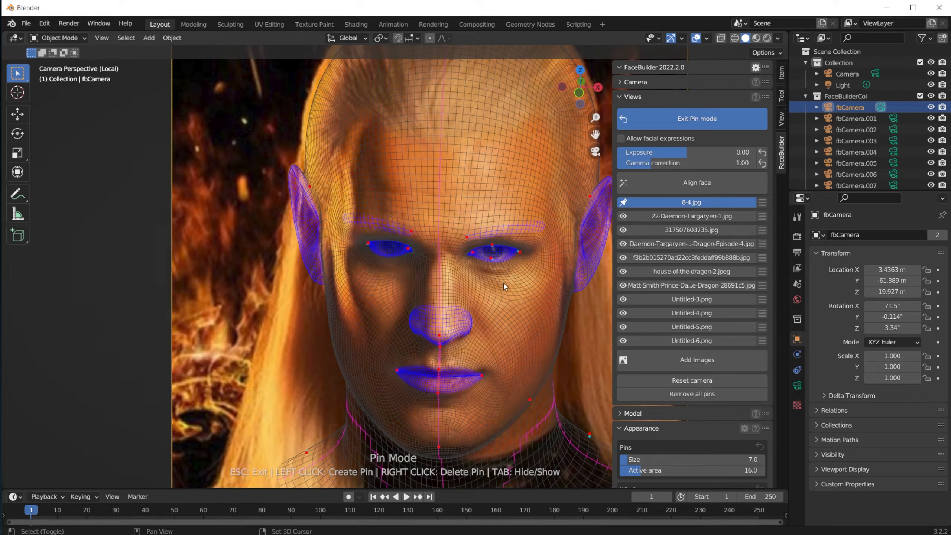
{"action": "scroll", "coordinate": [431, 247], "scroll_direction": "up", "scroll_amount": 3}
{"action": "scroll", "coordinate": [495, 377], "scroll_direction": "up", "scroll_amount": 2}
{"action": "scroll", "coordinate": [398, 266], "scroll_direction": "down", "scroll_amount": 7}
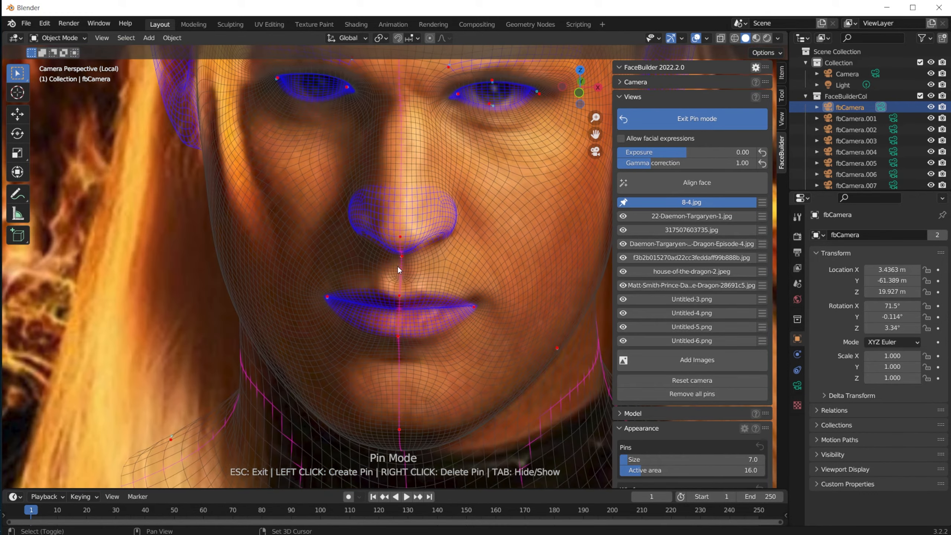
{"action": "left_click", "coordinate": [711, 216]}
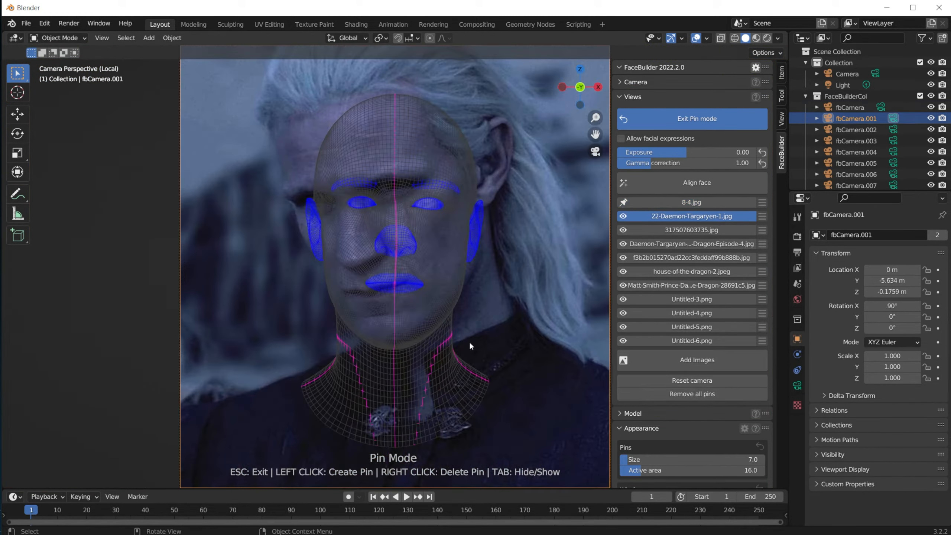
- Align the face mesh automatically to the head in the 22-Daemon-Targaryen-1.jpg photo
{"action": "scroll", "coordinate": [421, 275], "scroll_direction": "down", "scroll_amount": 2}
{"action": "scroll", "coordinate": [422, 279], "scroll_direction": "up", "scroll_amount": 2}
{"action": "left_click", "coordinate": [681, 181]}
{"action": "middle_click_drag", "start_coordinate": [413, 260], "coordinate": [439, 316], "text": "shift"}
{"action": "scroll", "coordinate": [408, 232], "scroll_direction": "up", "scroll_amount": 6}
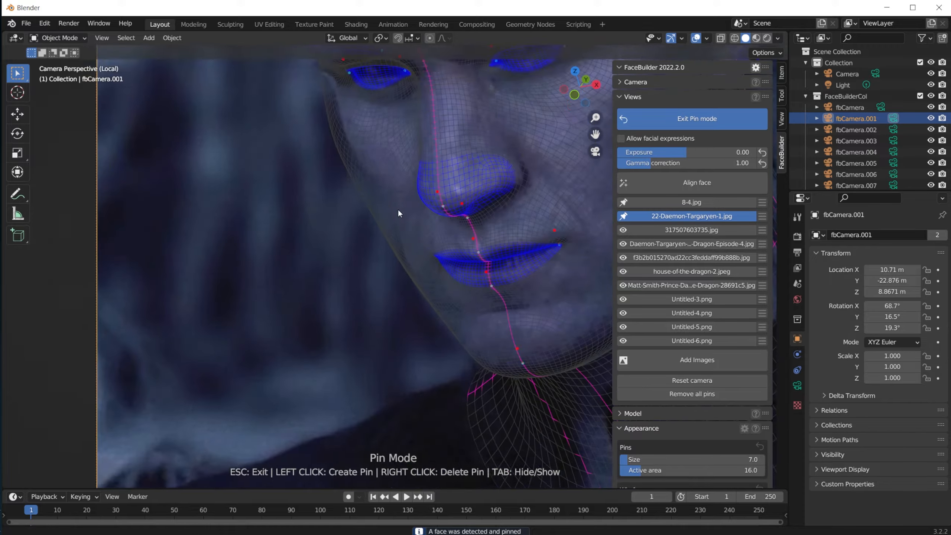
- Pin the outline of the face's right cheek and pull the pins onto the photo's contour
{"action": "middle_click_drag", "start_coordinate": [359, 232], "coordinate": [355, 321], "text": "shift"}
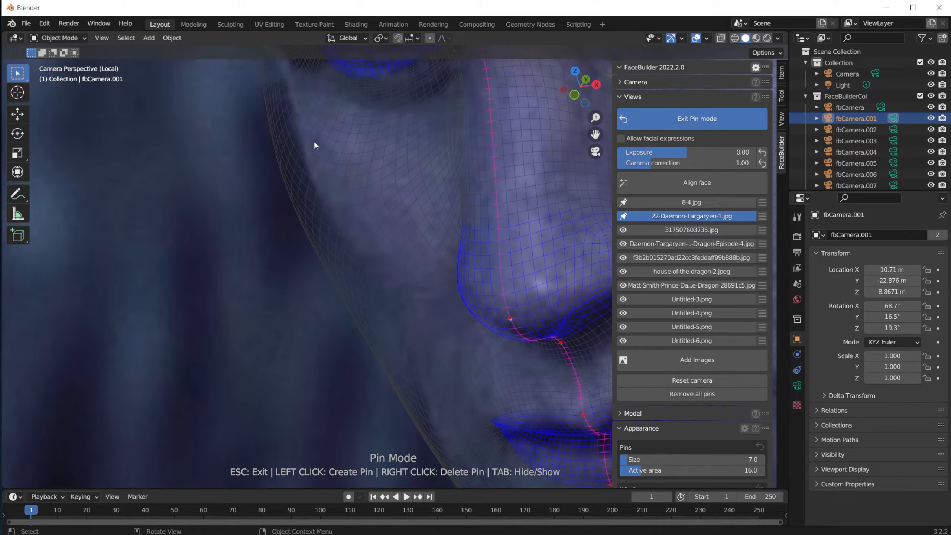
{"action": "left_click", "coordinate": [348, 305]}
{"action": "middle_click_drag", "start_coordinate": [384, 344], "coordinate": [370, 216], "text": "shift"}
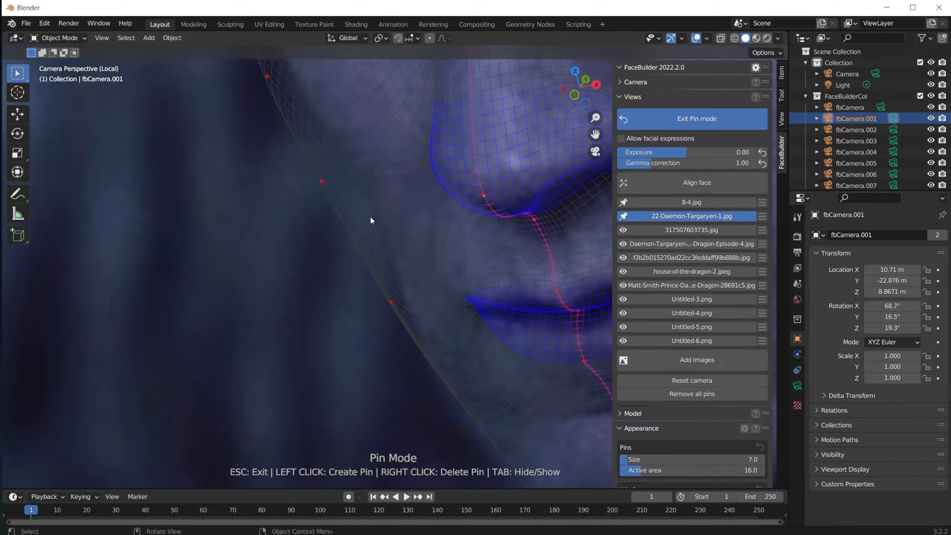
{"action": "left_click_drag", "start_coordinate": [322, 181], "coordinate": [390, 174]}
{"action": "middle_click_drag", "start_coordinate": [270, 76], "coordinate": [331, 221], "text": "shift"}
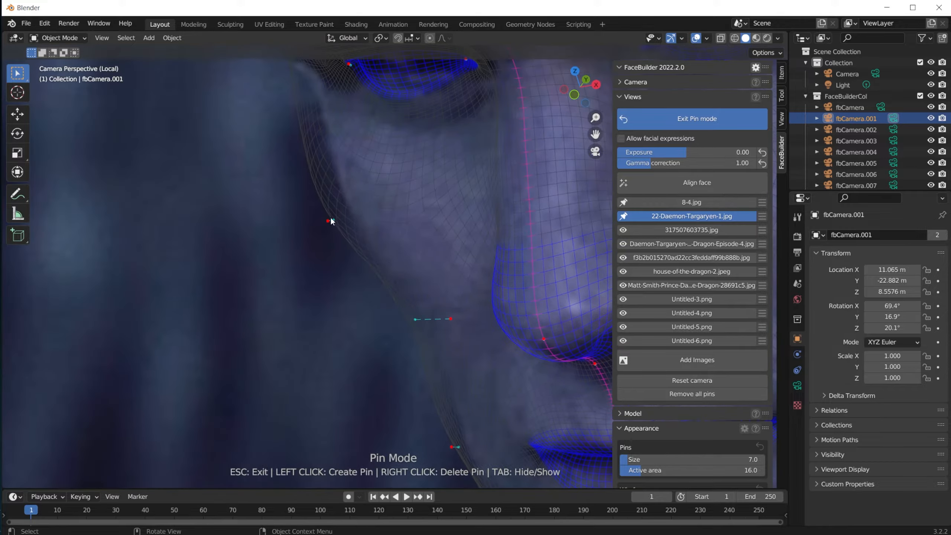
{"action": "left_click_drag", "start_coordinate": [331, 221], "coordinate": [330, 192]}
- Fit both eyes to the photo by adjusting their corner pins and pinning the upper and lower eyelids
{"action": "scroll", "coordinate": [374, 230], "scroll_direction": "down", "scroll_amount": 4}
{"action": "scroll", "coordinate": [339, 215], "scroll_direction": "up", "scroll_amount": 4}
{"action": "scroll", "coordinate": [424, 218], "scroll_direction": "down", "scroll_amount": 3}
{"action": "scroll", "coordinate": [484, 231], "scroll_direction": "up", "scroll_amount": 3}
{"action": "scroll", "coordinate": [440, 255], "scroll_direction": "down", "scroll_amount": 3}
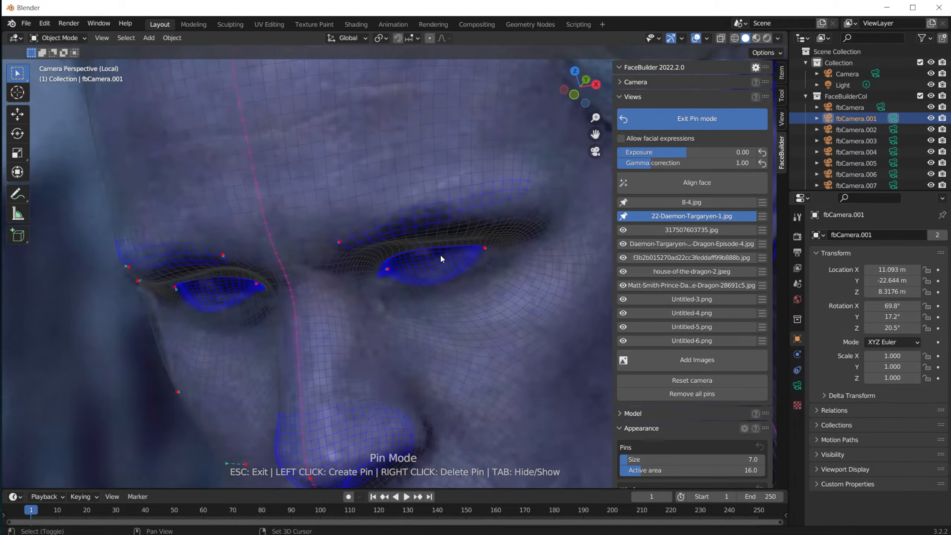
{"action": "scroll", "coordinate": [461, 220], "scroll_direction": "up", "scroll_amount": 3}
{"action": "left_click_drag", "start_coordinate": [551, 230], "coordinate": [497, 241]}
{"action": "scroll", "coordinate": [469, 247], "scroll_direction": "up", "scroll_amount": 4}
{"action": "left_click", "coordinate": [339, 216]}
{"action": "left_click", "coordinate": [334, 283]}
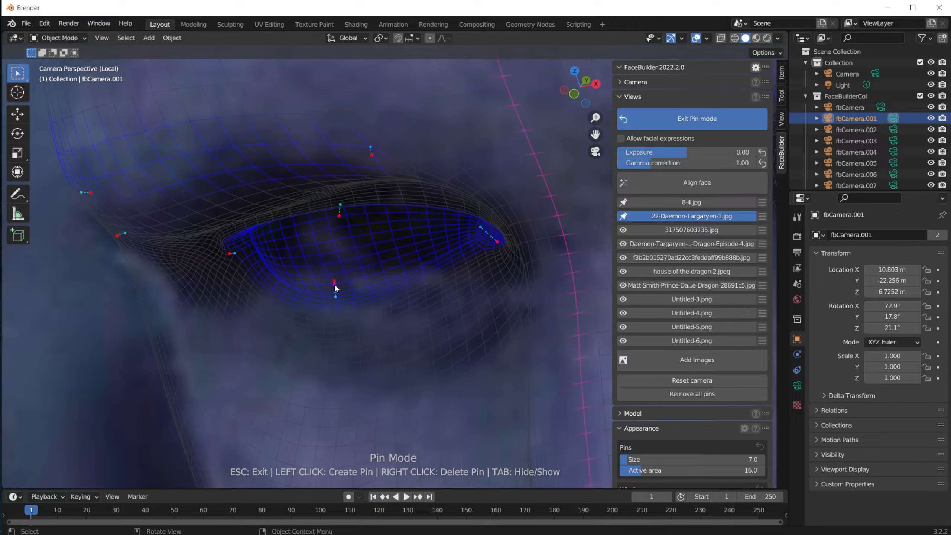
- Pin the wing of the nose on the face's left side to the photo
{"action": "scroll", "coordinate": [337, 277], "scroll_direction": "down", "scroll_amount": 4}
{"action": "scroll", "coordinate": [382, 280], "scroll_direction": "up", "scroll_amount": 3}
{"action": "left_click", "coordinate": [382, 280]}
{"action": "scroll", "coordinate": [397, 282], "scroll_direction": "down", "scroll_amount": 1}
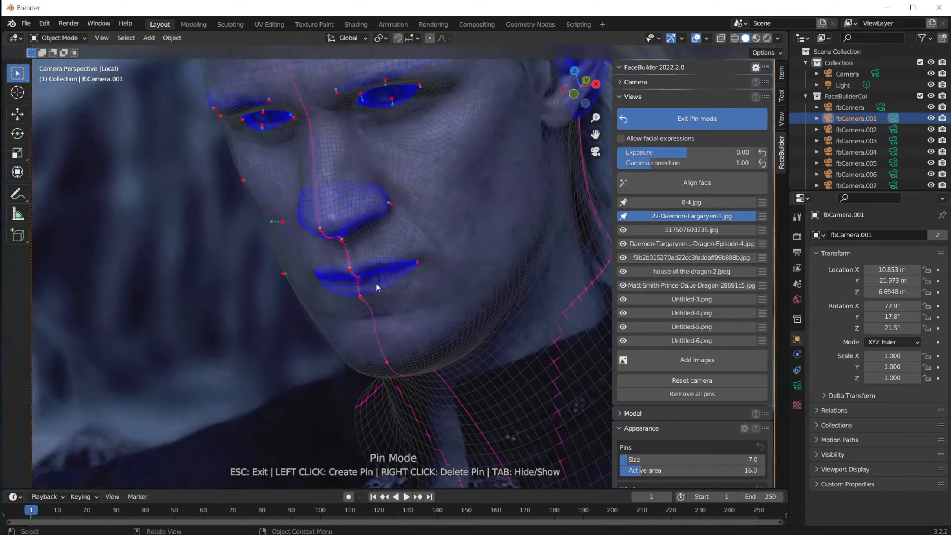
{"action": "scroll", "coordinate": [376, 282], "scroll_direction": "up", "scroll_amount": 2}
{"action": "scroll", "coordinate": [376, 283], "scroll_direction": "down", "scroll_amount": 2}
- Return to the 8-4.jpg view and allow facial expressions for the fit
{"action": "left_click", "coordinate": [678, 202]}
{"action": "scroll", "coordinate": [487, 285], "scroll_direction": "up", "scroll_amount": 5}
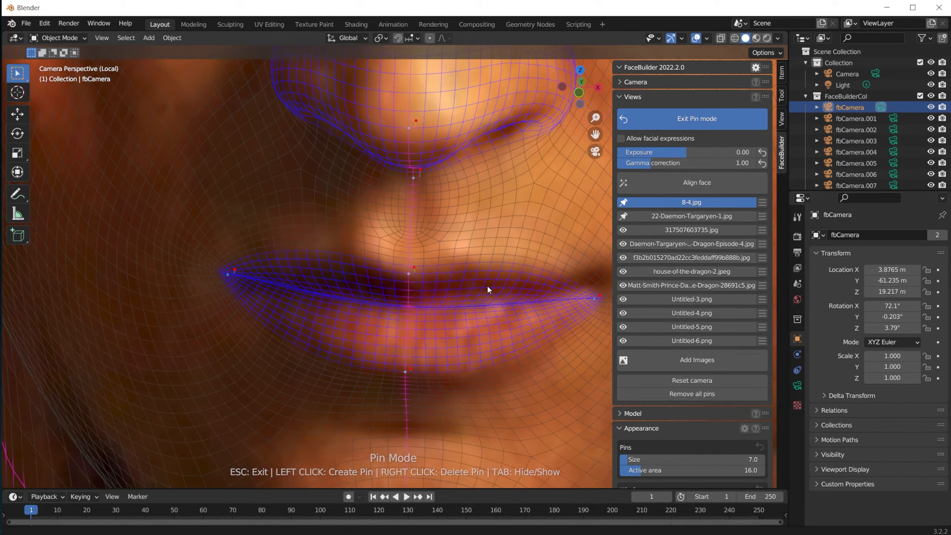
{"action": "scroll", "coordinate": [424, 307], "scroll_direction": "down", "scroll_amount": 2}
{"action": "left_click", "coordinate": [620, 139]}
{"action": "scroll", "coordinate": [427, 256], "scroll_direction": "down", "scroll_amount": 3}
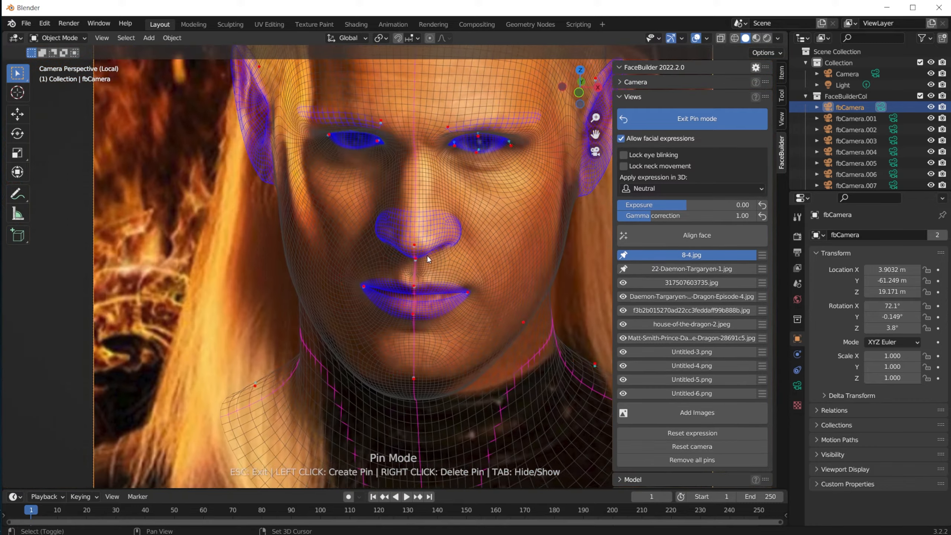
- Refit the mouth in 8-4.jpg by moving the mouth-corner pins onto the corners of the photo's lips
{"action": "scroll", "coordinate": [374, 292], "scroll_direction": "up", "scroll_amount": 4}
{"action": "left_click", "coordinate": [306, 322]}
{"action": "scroll", "coordinate": [390, 296], "scroll_direction": "up", "scroll_amount": 2}
{"action": "left_click_drag", "start_coordinate": [453, 315], "coordinate": [468, 315]}
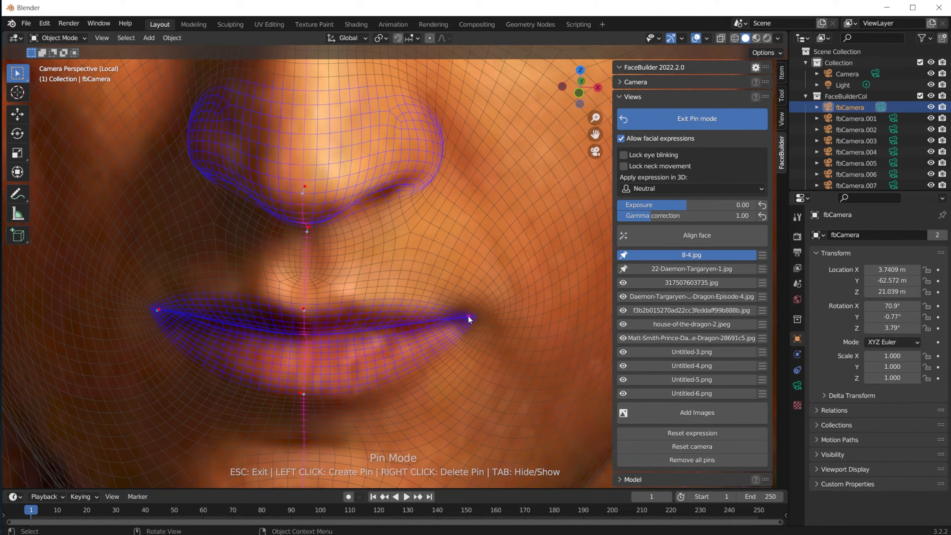
- Pin the face's left cheek to the photo's contour between the jaw and the ear
{"action": "scroll", "coordinate": [468, 315], "scroll_direction": "down", "scroll_amount": 5}
{"action": "scroll", "coordinate": [487, 277], "scroll_direction": "up", "scroll_amount": 2}
{"action": "left_click", "coordinate": [504, 206]}
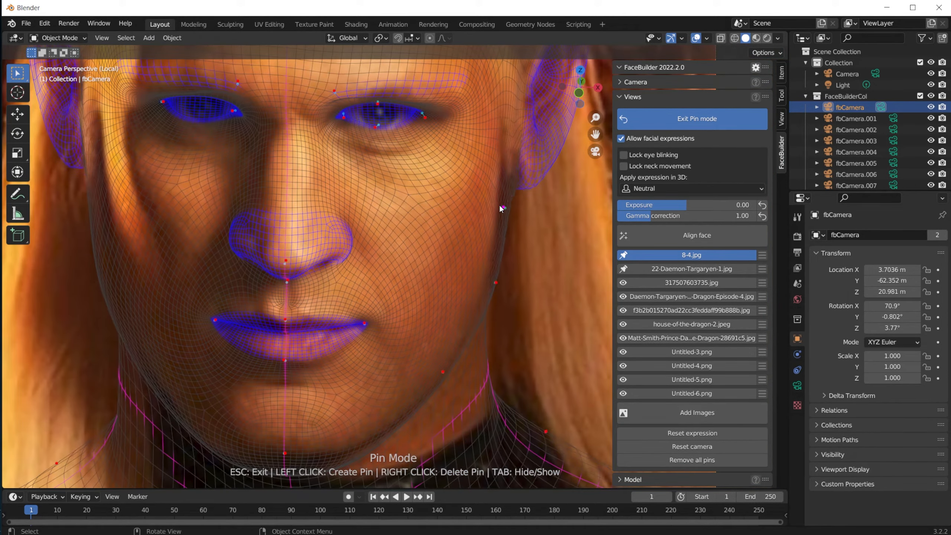
{"action": "scroll", "coordinate": [500, 205], "scroll_direction": "down", "scroll_amount": 5}
- Return to the 22-Daemon-Targaryen-1.jpg view and pin the neck's outline below the ear and near the shoulder
{"action": "left_click", "coordinate": [692, 268]}
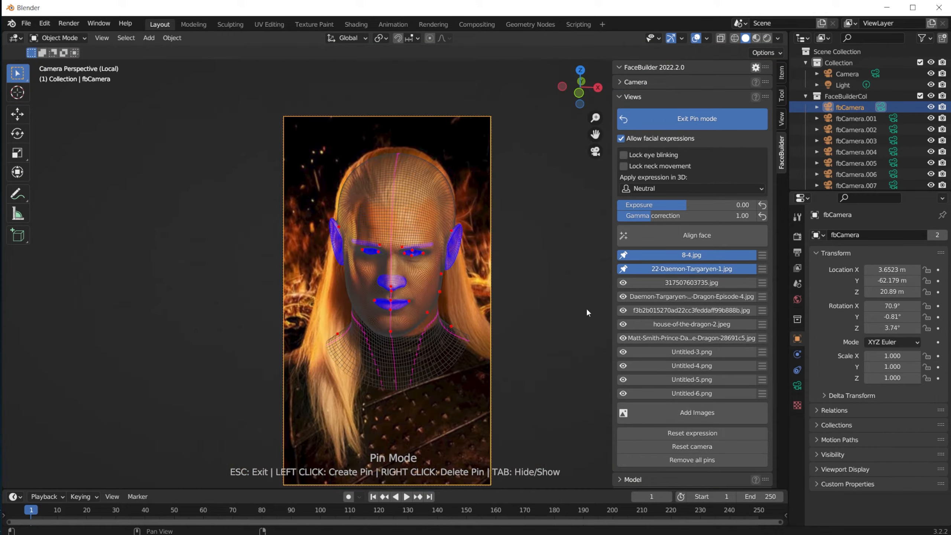
{"action": "scroll", "coordinate": [397, 305], "scroll_direction": "up", "scroll_amount": 6}
{"action": "scroll", "coordinate": [392, 161], "scroll_direction": "down", "scroll_amount": 4}
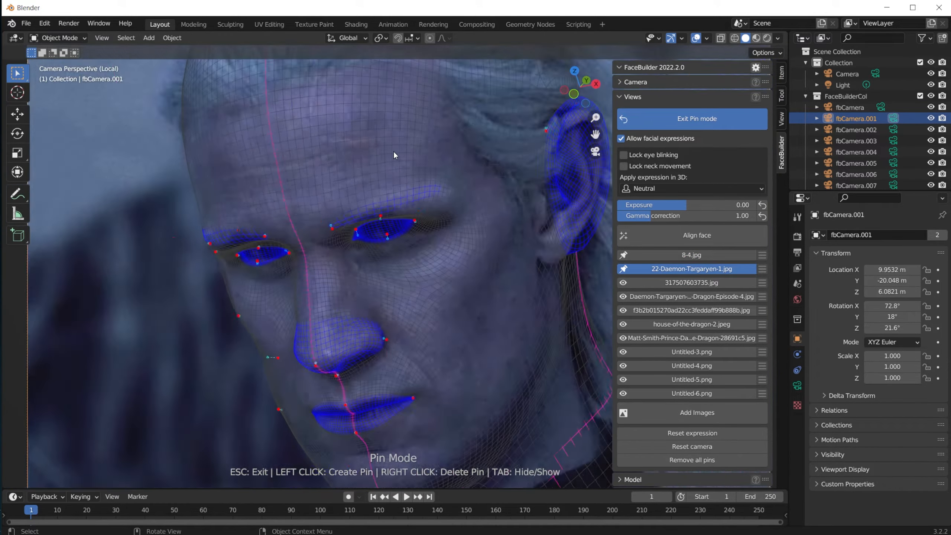
{"action": "scroll", "coordinate": [704, 360], "scroll_direction": "down", "scroll_amount": 8}
{"action": "scroll", "coordinate": [374, 323], "scroll_direction": "up", "scroll_amount": 4}
{"action": "scroll", "coordinate": [376, 327], "scroll_direction": "down", "scroll_amount": 4}
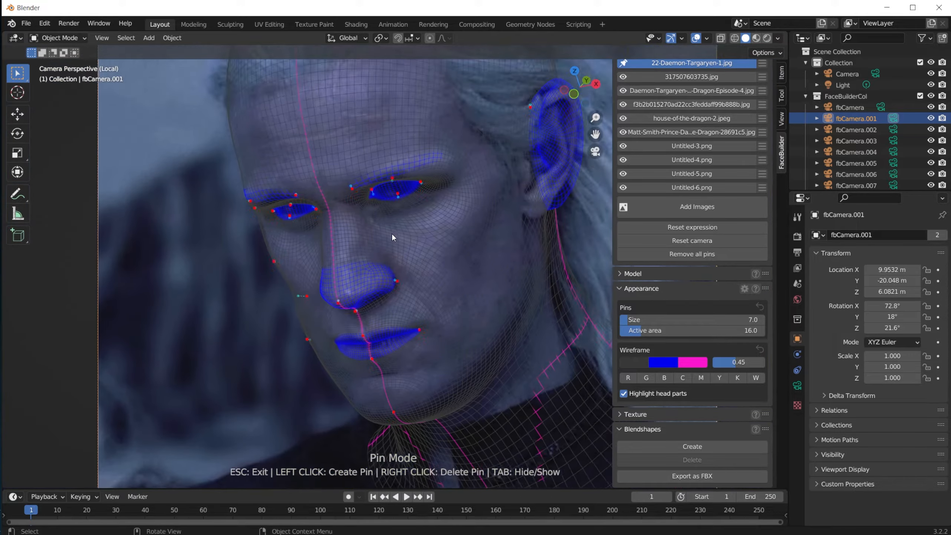
{"action": "scroll", "coordinate": [522, 121], "scroll_direction": "up", "scroll_amount": 6}
{"action": "scroll", "coordinate": [516, 128], "scroll_direction": "down", "scroll_amount": 2}
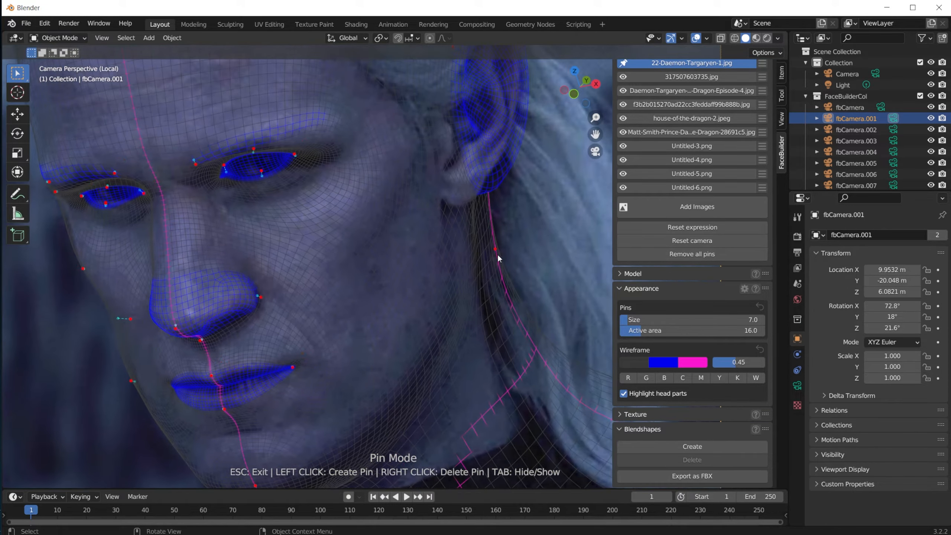
{"action": "scroll", "coordinate": [536, 351], "scroll_direction": "up", "scroll_amount": 2}
{"action": "scroll", "coordinate": [535, 337], "scroll_direction": "down", "scroll_amount": 2}
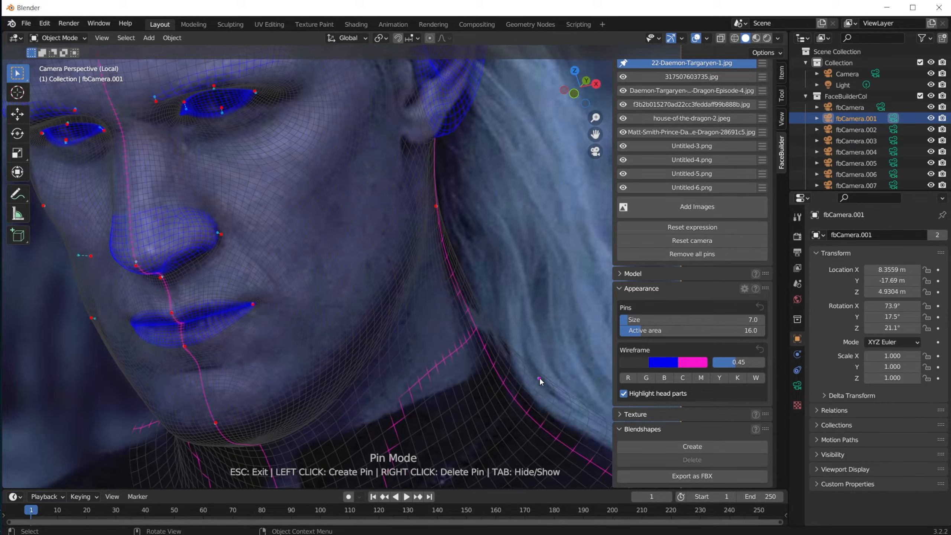
- Pin the underside of the chin and pull the front edge of the left ear onto the photo's ear
{"action": "scroll", "coordinate": [333, 366], "scroll_direction": "up", "scroll_amount": 4}
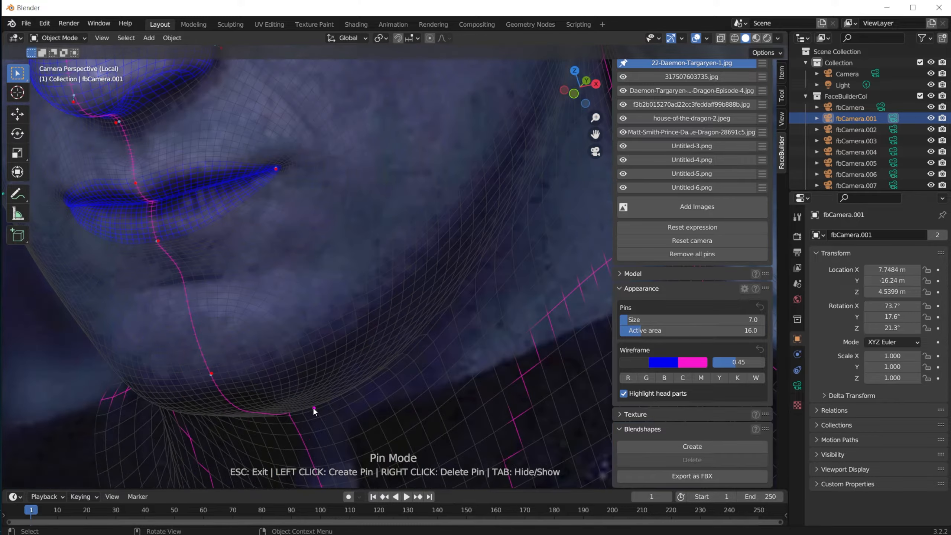
{"action": "scroll", "coordinate": [309, 386], "scroll_direction": "down", "scroll_amount": 4}
{"action": "scroll", "coordinate": [453, 189], "scroll_direction": "up", "scroll_amount": 3}
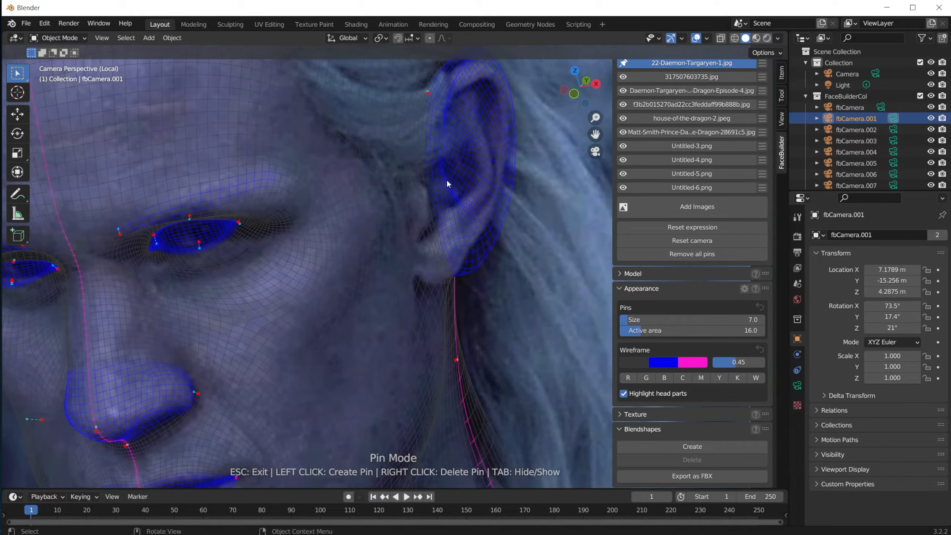
{"action": "left_click", "coordinate": [412, 193]}
{"action": "scroll", "coordinate": [458, 234], "scroll_direction": "down", "scroll_amount": 3}
{"action": "scroll", "coordinate": [330, 224], "scroll_direction": "up", "scroll_amount": 3}
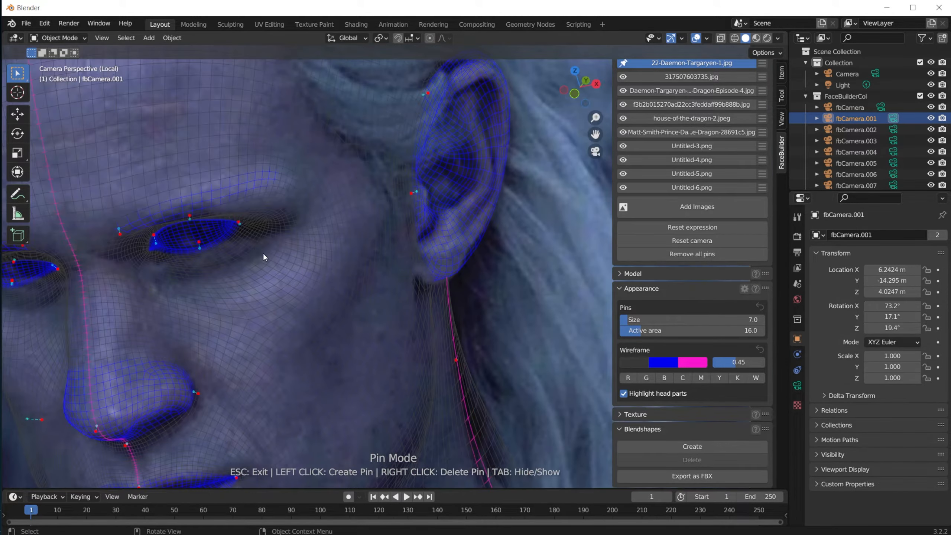
- Switch to the 317507603735.jpg view and align the face mesh automatically to its head
{"action": "scroll", "coordinate": [300, 247], "scroll_direction": "up", "scroll_amount": 2}
{"action": "scroll", "coordinate": [296, 236], "scroll_direction": "down", "scroll_amount": 6}
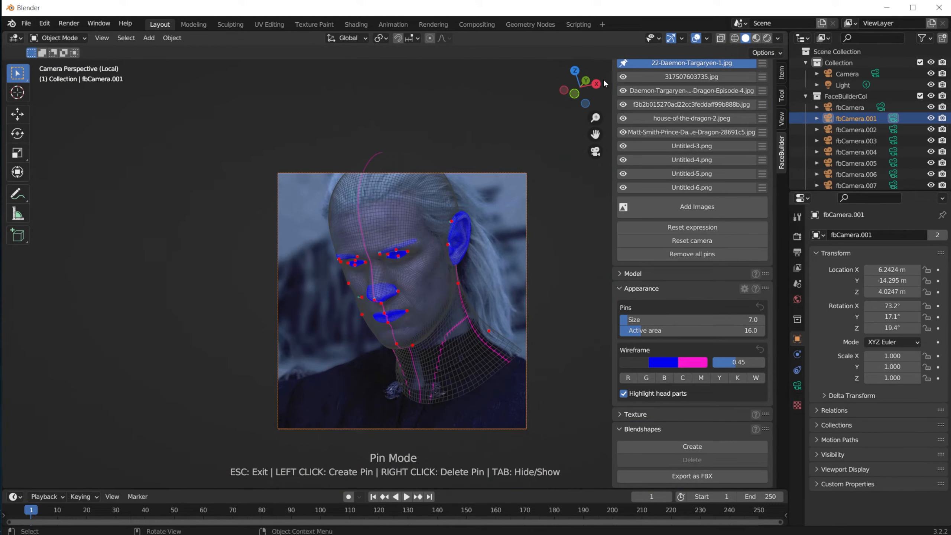
{"action": "scroll", "coordinate": [684, 169], "scroll_direction": "up", "scroll_amount": 5}
{"action": "left_click", "coordinate": [683, 166]}
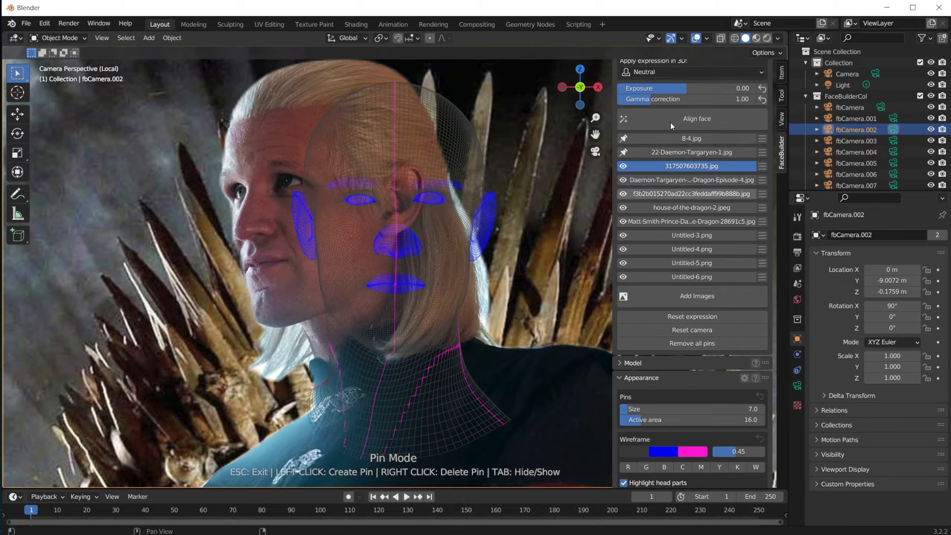
{"action": "scroll", "coordinate": [285, 267], "scroll_direction": "up", "scroll_amount": 3}
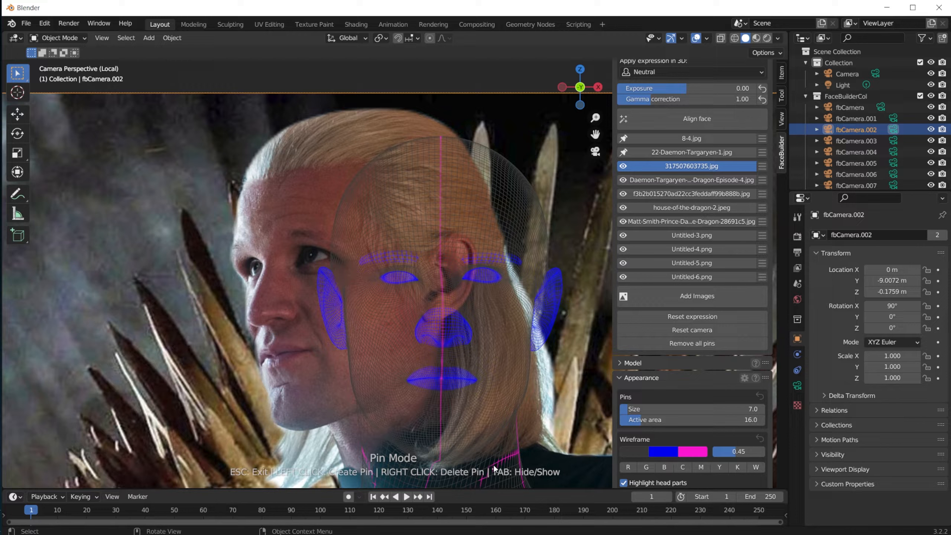
{"action": "left_click", "coordinate": [696, 118]}
{"action": "scroll", "coordinate": [300, 249], "scroll_direction": "up", "scroll_amount": 3}
{"action": "scroll", "coordinate": [352, 263], "scroll_direction": "down", "scroll_amount": 3}
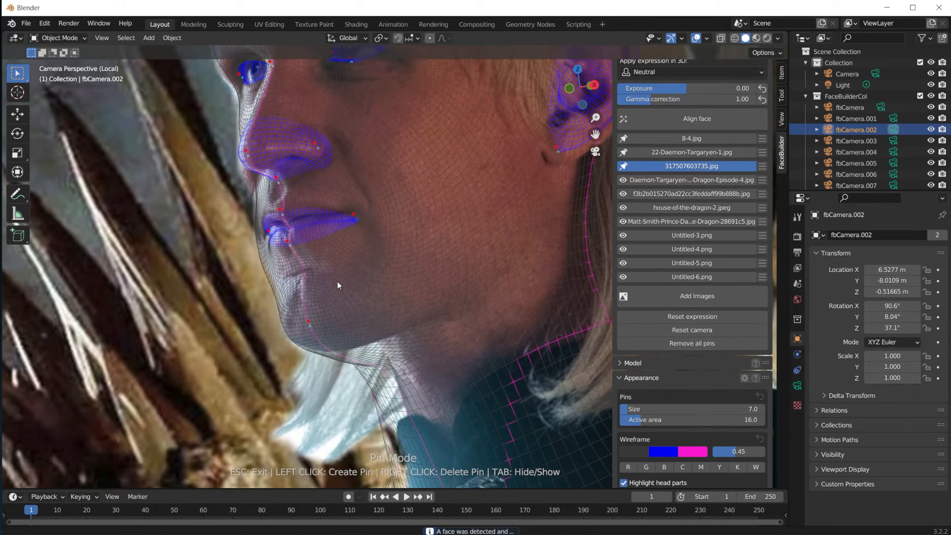
- Pin the bottom of the chin and the jawline to their contours in the photo
{"action": "scroll", "coordinate": [185, 187], "scroll_direction": "up", "scroll_amount": 3}
{"action": "scroll", "coordinate": [284, 277], "scroll_direction": "down", "scroll_amount": 3}
{"action": "scroll", "coordinate": [384, 371], "scroll_direction": "up", "scroll_amount": 3}
{"action": "left_click_drag", "start_coordinate": [339, 362], "coordinate": [398, 344]}
{"action": "scroll", "coordinate": [396, 353], "scroll_direction": "down", "scroll_amount": 3}
{"action": "scroll", "coordinate": [390, 340], "scroll_direction": "up", "scroll_amount": 5}
{"action": "left_click_drag", "start_coordinate": [419, 395], "coordinate": [419, 363]}
- Fit the lips to the photo by adjusting the mouth-corner pin and pinning the lower lip
{"action": "scroll", "coordinate": [436, 323], "scroll_direction": "down", "scroll_amount": 3}
{"action": "scroll", "coordinate": [421, 342], "scroll_direction": "up", "scroll_amount": 5}
{"action": "scroll", "coordinate": [397, 282], "scroll_direction": "down", "scroll_amount": 3}
{"action": "scroll", "coordinate": [490, 315], "scroll_direction": "up", "scroll_amount": 3}
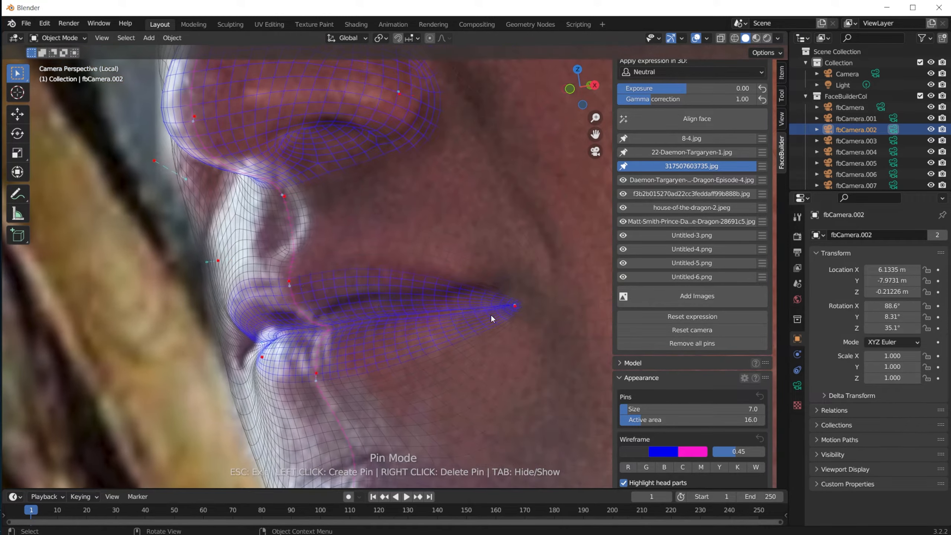
{"action": "left_click_drag", "start_coordinate": [490, 315], "coordinate": [491, 280]}
{"action": "left_click", "coordinate": [411, 327]}
{"action": "left_click", "coordinate": [267, 372]}
- Fit the face's right eye to the photo by pinning its eyelid edges
{"action": "scroll", "coordinate": [389, 227], "scroll_direction": "down", "scroll_amount": 4}
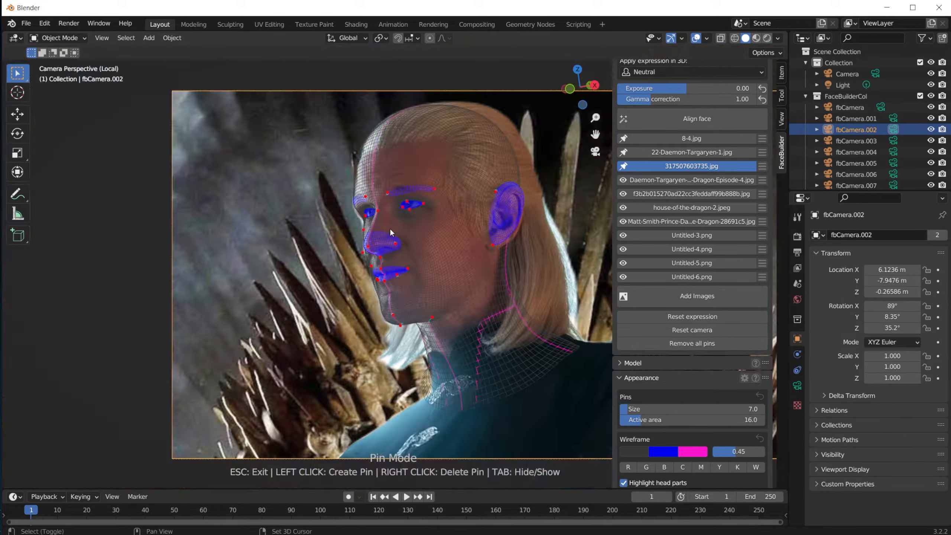
{"action": "scroll", "coordinate": [490, 167], "scroll_direction": "up", "scroll_amount": 8}
{"action": "left_click", "coordinate": [209, 231]}
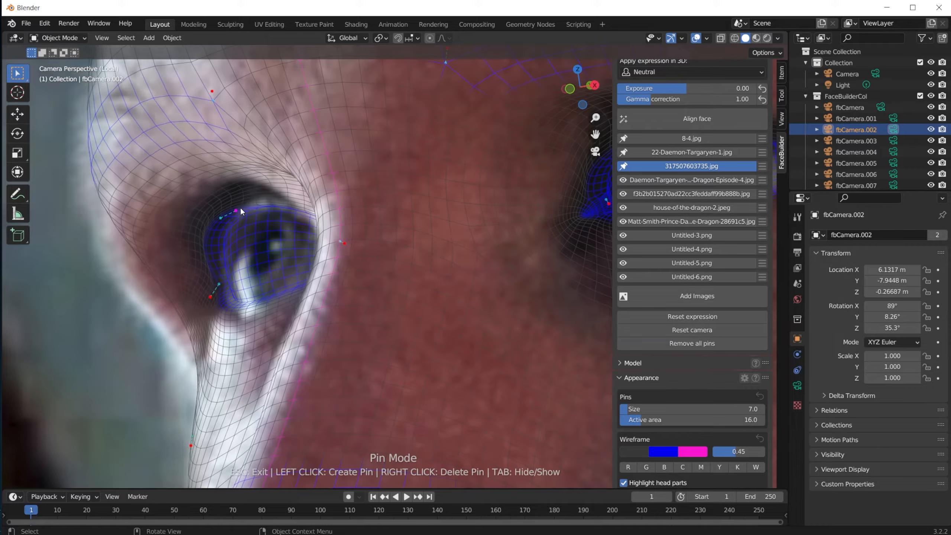
{"action": "scroll", "coordinate": [330, 240], "scroll_direction": "down", "scroll_amount": 5}
{"action": "scroll", "coordinate": [446, 250], "scroll_direction": "up", "scroll_amount": 5}
{"action": "scroll", "coordinate": [312, 236], "scroll_direction": "down", "scroll_amount": 4}
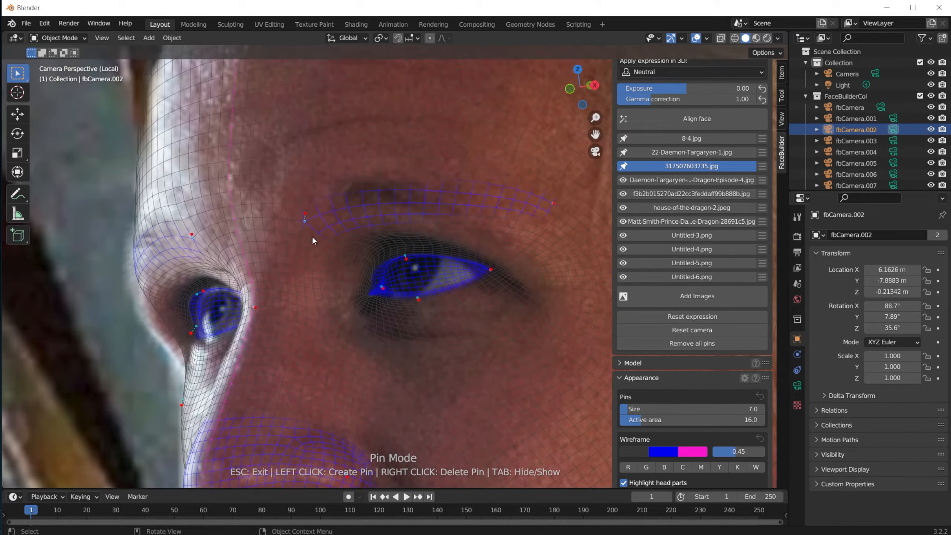
- Fit the left ear to the photo by pinning its back edge and its lobe
{"action": "scroll", "coordinate": [446, 287], "scroll_direction": "down", "scroll_amount": 3}
{"action": "scroll", "coordinate": [486, 281], "scroll_direction": "up", "scroll_amount": 7}
{"action": "left_click", "coordinate": [522, 277]}
{"action": "scroll", "coordinate": [483, 286], "scroll_direction": "down", "scroll_amount": 3}
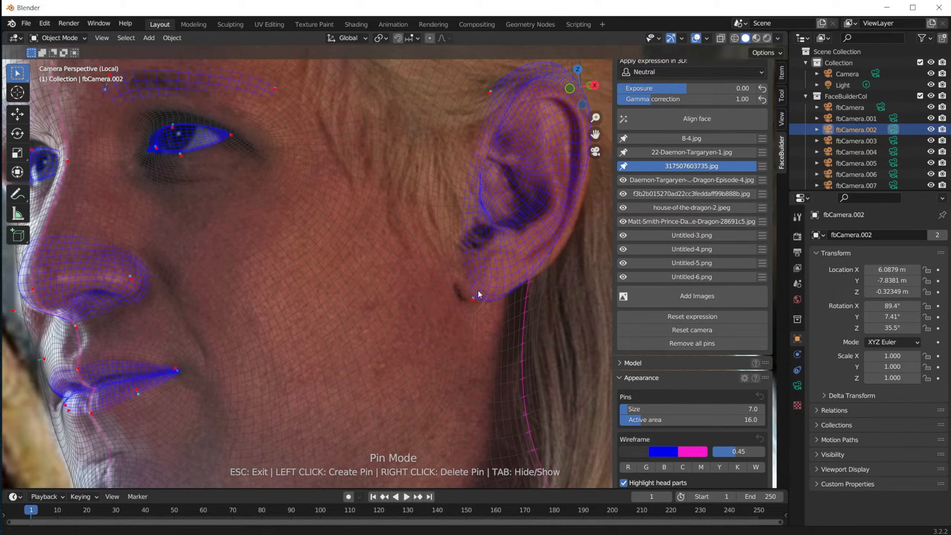
{"action": "scroll", "coordinate": [450, 247], "scroll_direction": "up", "scroll_amount": 3}
{"action": "left_click", "coordinate": [436, 257]}
- Pin the neck base to the shoulder line and the front of the neck below the chin to the photo
{"action": "scroll", "coordinate": [426, 338], "scroll_direction": "down", "scroll_amount": 5}
{"action": "scroll", "coordinate": [424, 355], "scroll_direction": "up", "scroll_amount": 4}
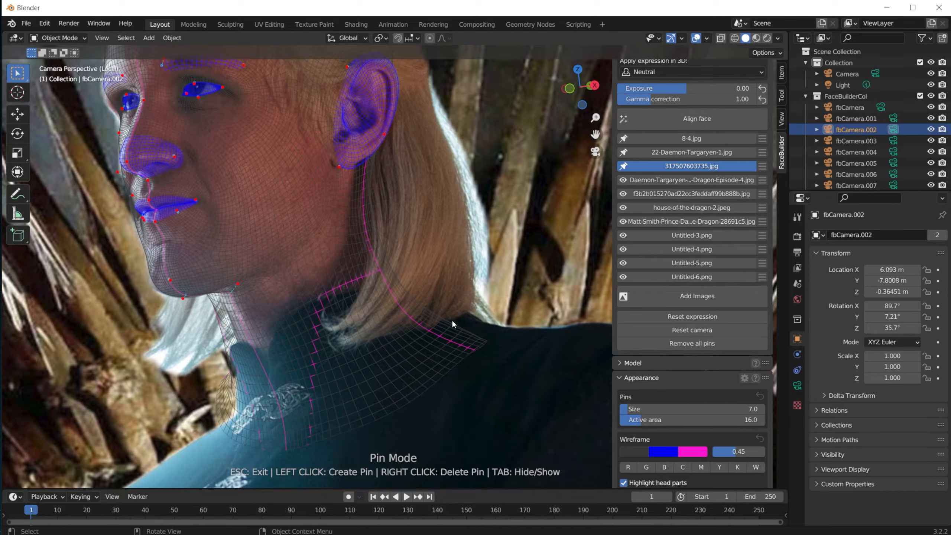
{"action": "left_click", "coordinate": [466, 315]}
{"action": "left_click", "coordinate": [221, 308]}
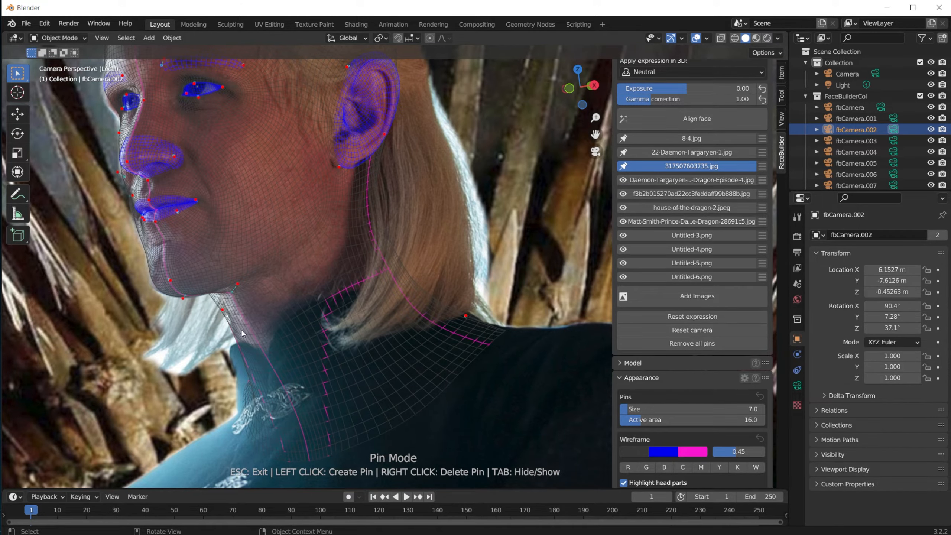
{"action": "scroll", "coordinate": [393, 335], "scroll_direction": "down", "scroll_amount": 5}
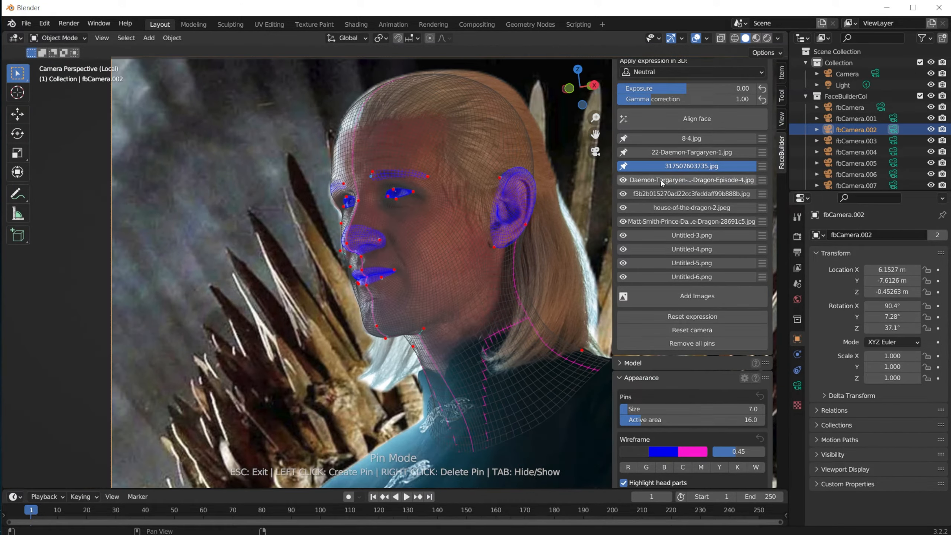
- Switch to the Daemon-Targaryen Dragon-Episode-4.jpg view and align the face mesh automatically to its head
{"action": "left_click", "coordinate": [661, 180]}
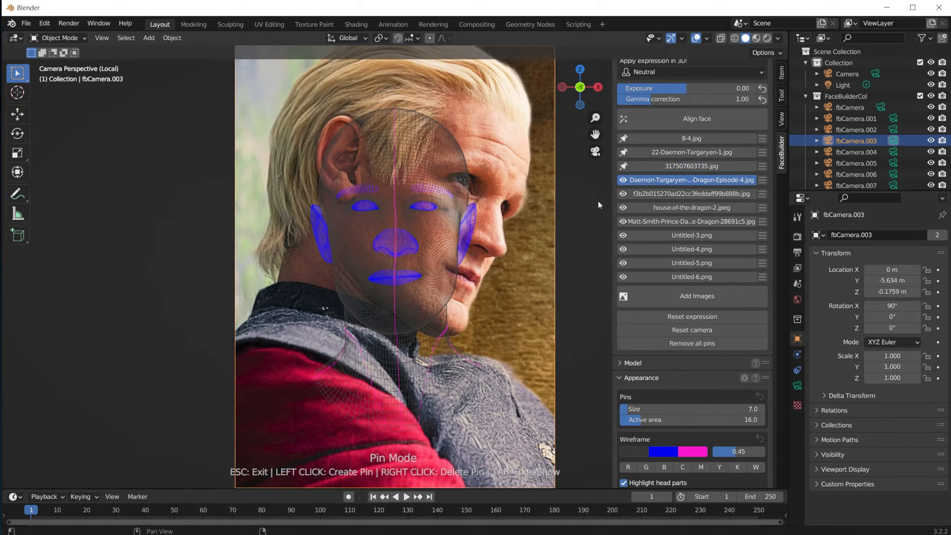
{"action": "left_click", "coordinate": [697, 118]}
{"action": "scroll", "coordinate": [431, 302], "scroll_direction": "down", "scroll_amount": 1}
{"action": "scroll", "coordinate": [431, 302], "scroll_direction": "up", "scroll_amount": 5}
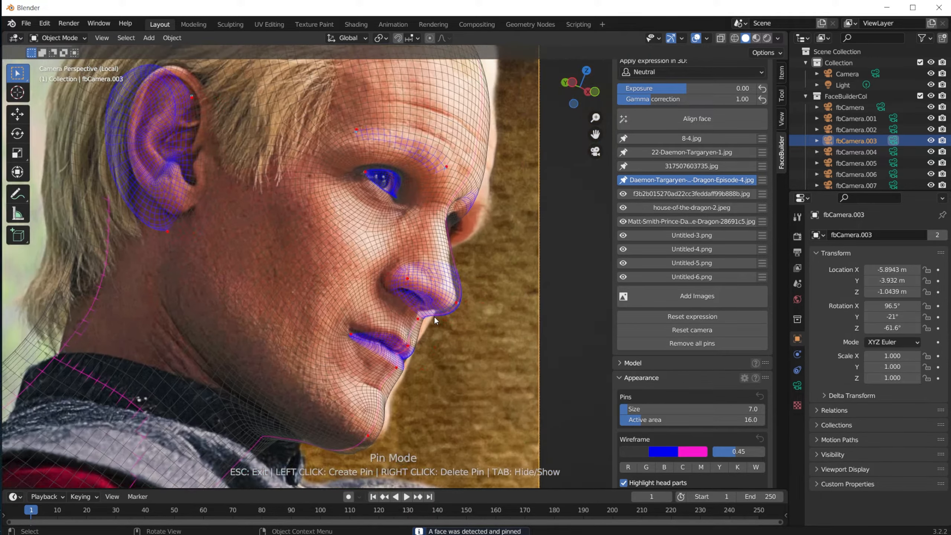
- Fit the nose tip and base to the photo's profile and pin the far brow ridge to its contour
{"action": "left_click_drag", "start_coordinate": [442, 371], "coordinate": [446, 358]}
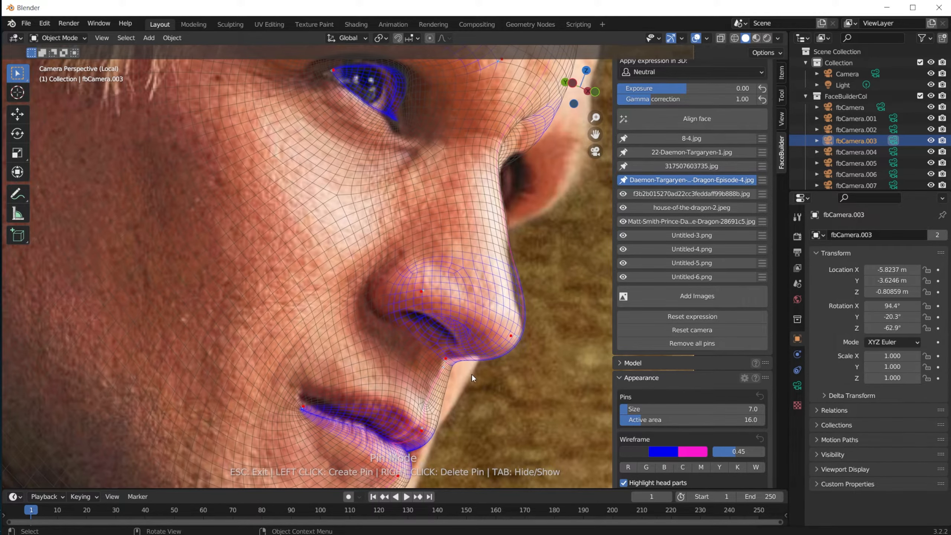
{"action": "middle_click_drag", "start_coordinate": [471, 374], "coordinate": [363, 487], "text": "shift"}
{"action": "left_click_drag", "start_coordinate": [451, 264], "coordinate": [462, 288]}
{"action": "scroll", "coordinate": [385, 351], "scroll_direction": "down", "scroll_amount": 4}
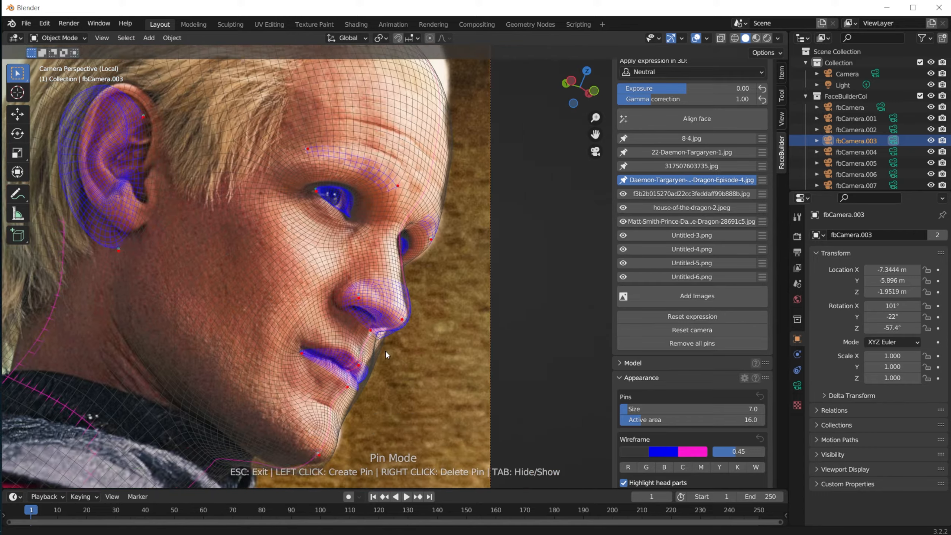
- Fit the lips to the photo by pinning the upper lip's profile edge and the mouth corner
{"action": "scroll", "coordinate": [386, 342], "scroll_direction": "up", "scroll_amount": 6}
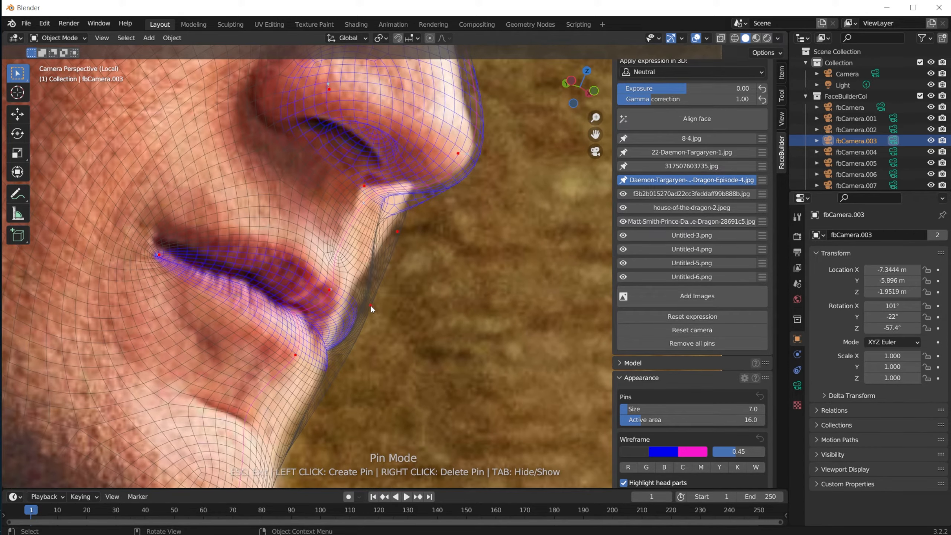
{"action": "left_click_drag", "start_coordinate": [370, 305], "coordinate": [346, 290]}
{"action": "left_click_drag", "start_coordinate": [159, 255], "coordinate": [155, 237]}
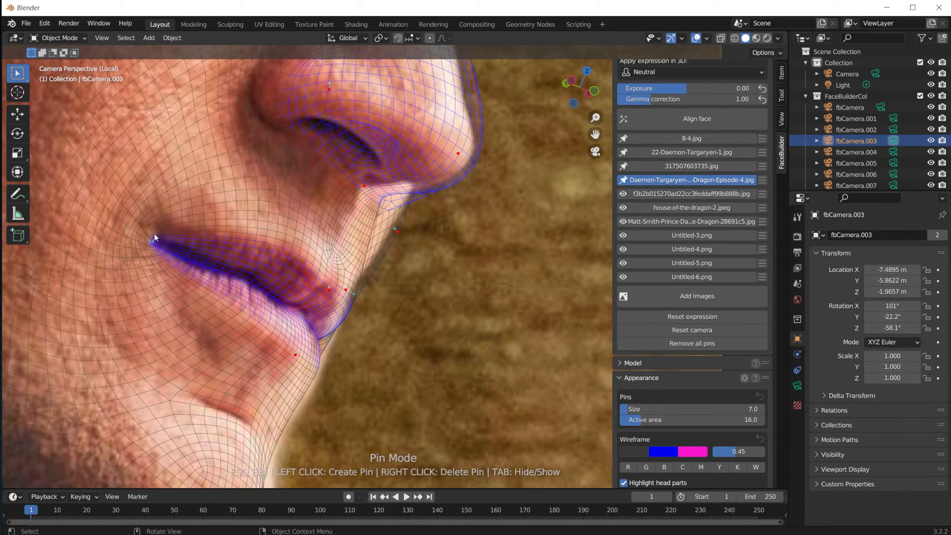
- Pin the front of the chin and the underside of the jaw to the photo's contour
{"action": "scroll", "coordinate": [154, 236], "scroll_direction": "down", "scroll_amount": 5}
{"action": "middle_click_drag", "start_coordinate": [154, 289], "coordinate": [324, 268], "text": "shift"}
{"action": "scroll", "coordinate": [374, 278], "scroll_direction": "up", "scroll_amount": 3}
{"action": "left_click_drag", "start_coordinate": [512, 328], "coordinate": [521, 324]}
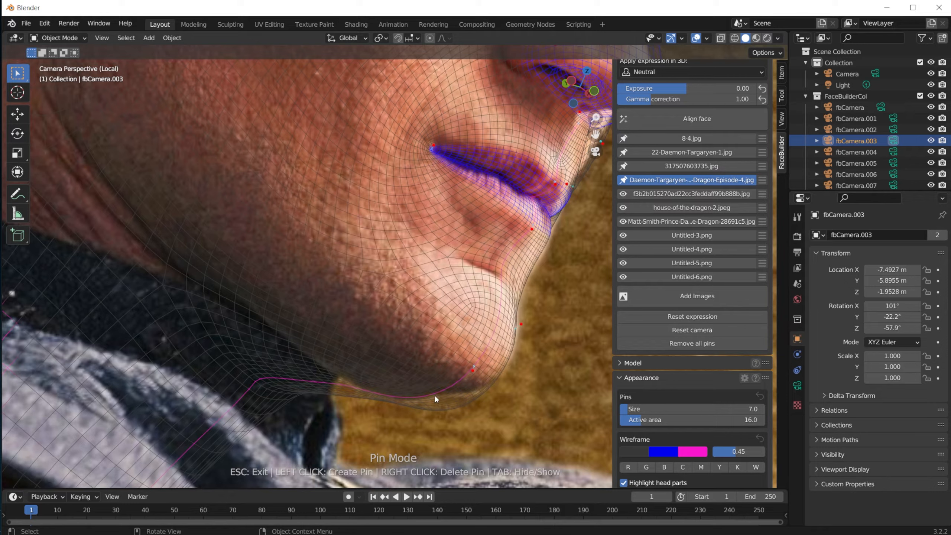
{"action": "left_click_drag", "start_coordinate": [446, 409], "coordinate": [431, 391]}
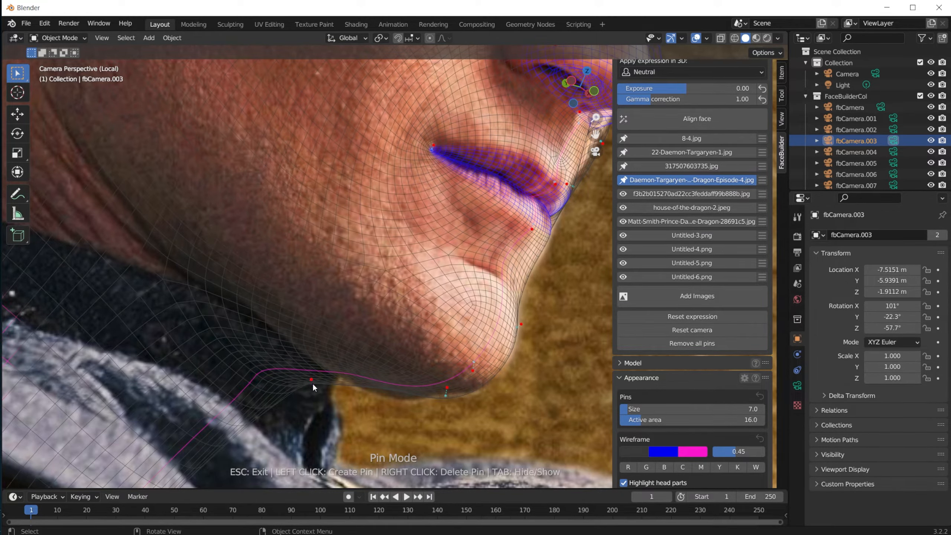
- Fit the ear to the photo by pinning its front upper edge, outer rim and lobe
{"action": "scroll", "coordinate": [312, 383], "scroll_direction": "down", "scroll_amount": 5}
{"action": "scroll", "coordinate": [313, 307], "scroll_direction": "up", "scroll_amount": 6}
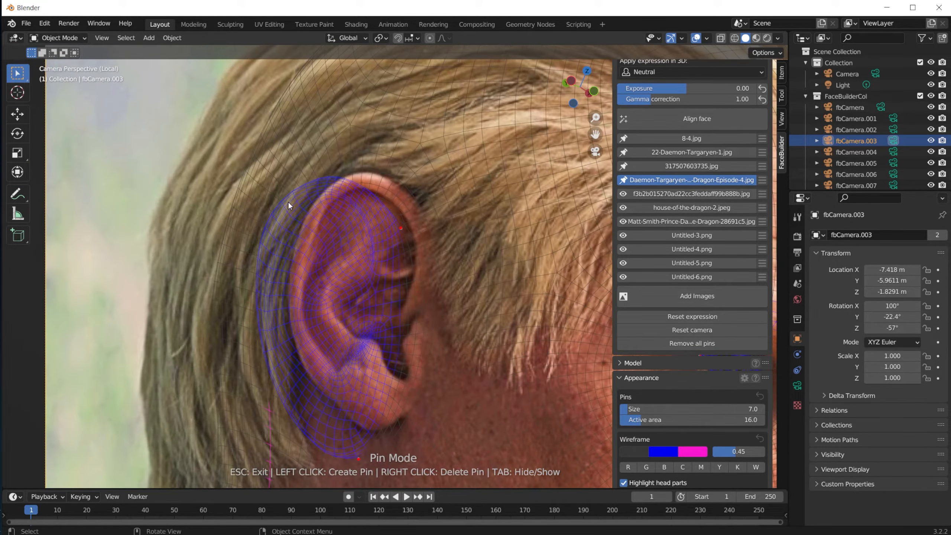
{"action": "left_click_drag", "start_coordinate": [401, 227], "coordinate": [431, 224]}
{"action": "right_click", "coordinate": [284, 199]}
{"action": "middle_click_drag", "start_coordinate": [366, 458], "coordinate": [344, 365], "text": "shift"}
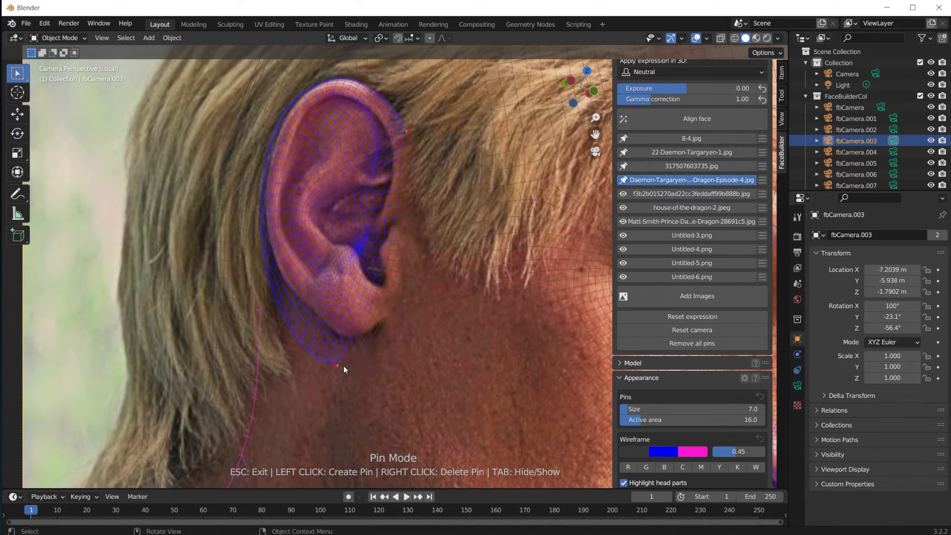
{"action": "left_click_drag", "start_coordinate": [337, 366], "coordinate": [371, 333]}
- Pin the back of the neck and the neck base at the collar to the photo
{"action": "scroll", "coordinate": [341, 317], "scroll_direction": "down", "scroll_amount": 5}
{"action": "scroll", "coordinate": [422, 242], "scroll_direction": "up", "scroll_amount": 6}
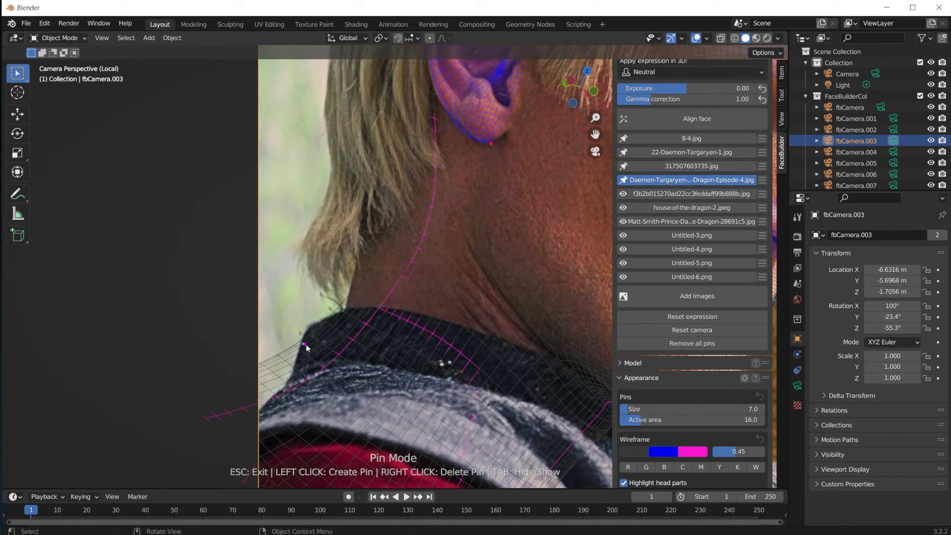
{"action": "left_click_drag", "start_coordinate": [402, 220], "coordinate": [376, 221]}
{"action": "left_click_drag", "start_coordinate": [308, 316], "coordinate": [319, 324]}
{"action": "scroll", "coordinate": [350, 327], "scroll_direction": "down", "scroll_amount": 5}
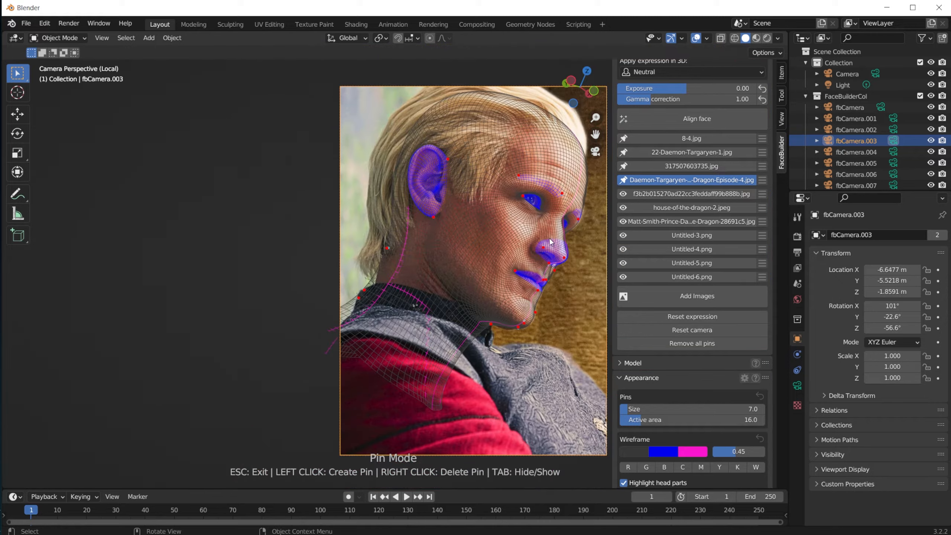
- Switch to the f3b2b015270ad22cc3feddaff99b888b.jpg view and align the face mesh automatically to its head
{"action": "scroll", "coordinate": [487, 284], "scroll_direction": "up", "scroll_amount": 3}
{"action": "scroll", "coordinate": [487, 286], "scroll_direction": "down", "scroll_amount": 6}
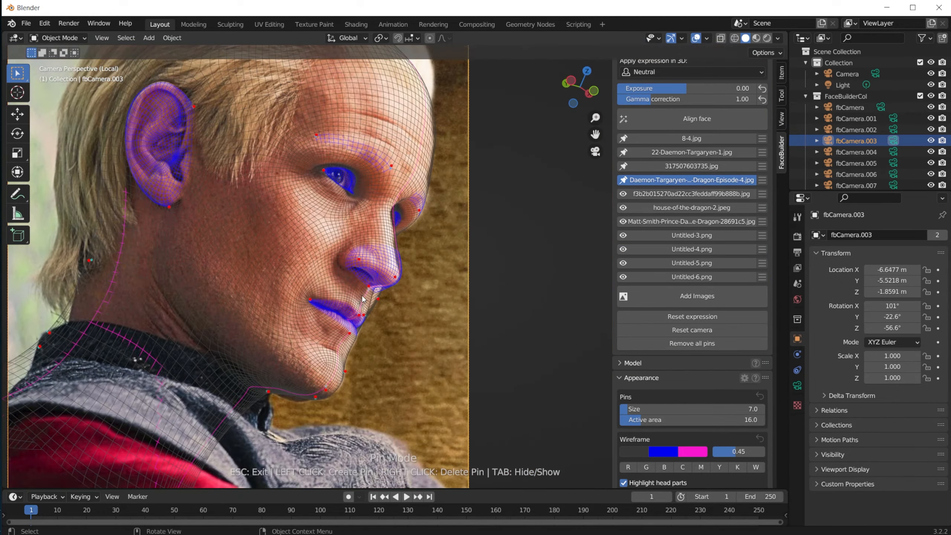
{"action": "scroll", "coordinate": [349, 275], "scroll_direction": "up", "scroll_amount": 6}
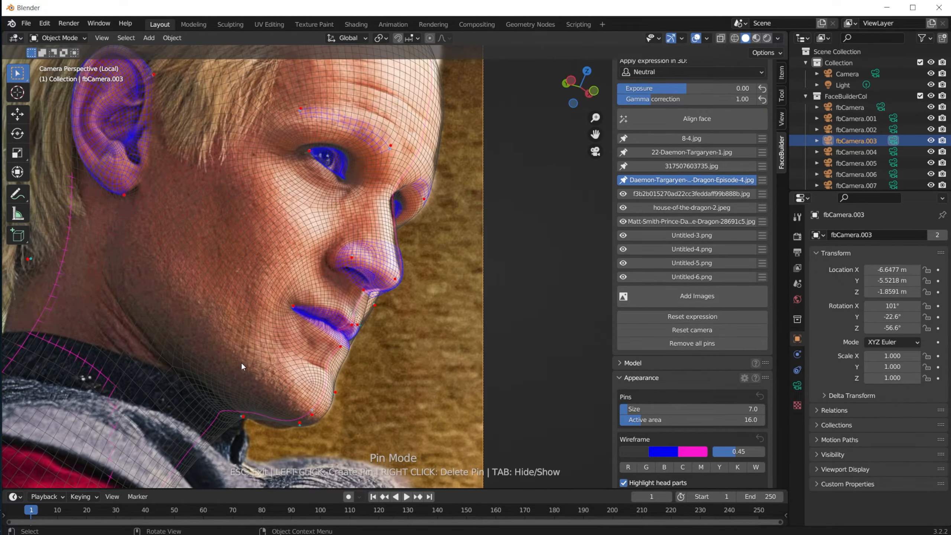
{"action": "scroll", "coordinate": [376, 405], "scroll_direction": "up", "scroll_amount": 3}
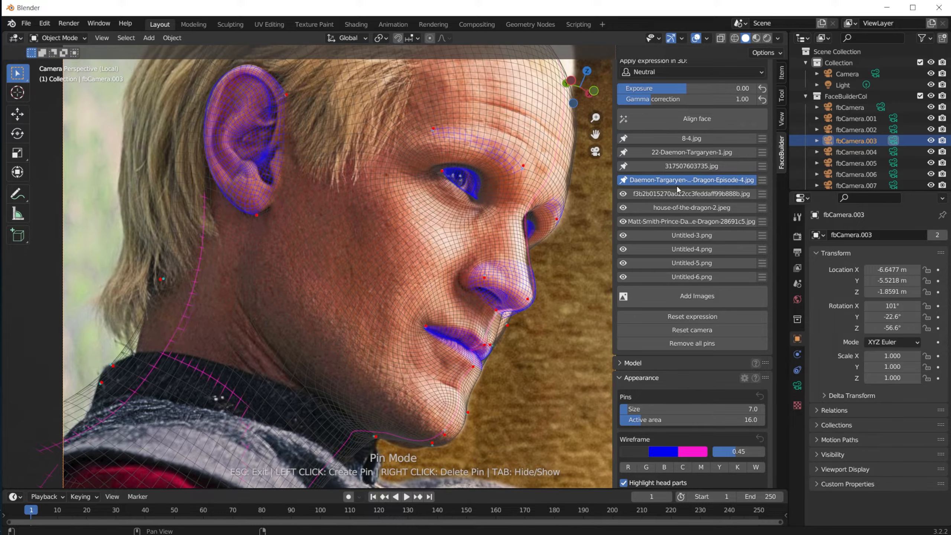
{"action": "left_click", "coordinate": [692, 194]}
{"action": "scroll", "coordinate": [413, 363], "scroll_direction": "up", "scroll_amount": 3}
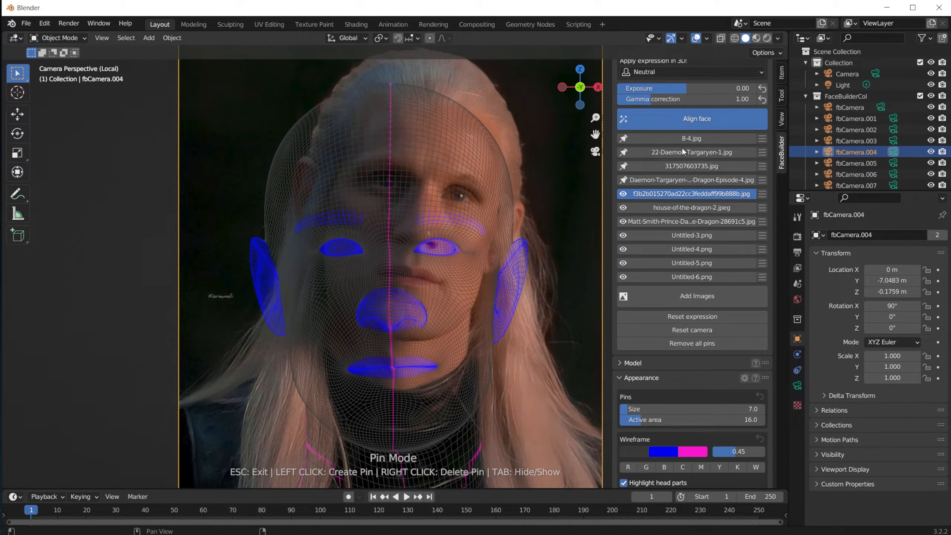
{"action": "left_click", "coordinate": [697, 118]}
{"action": "scroll", "coordinate": [736, 176], "scroll_direction": "up", "scroll_amount": 2}
{"action": "left_click", "coordinate": [737, 106]}
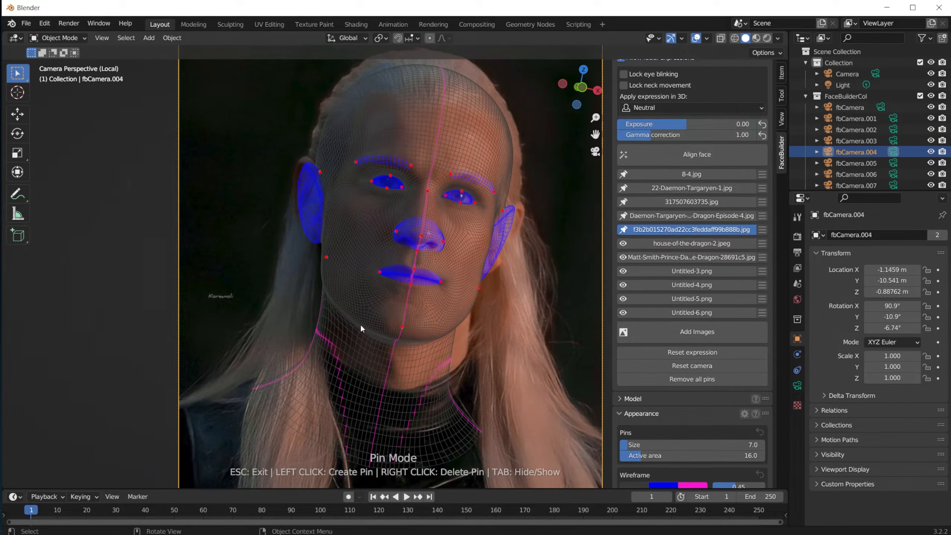
- Pin the lit side of the neck just below the jaw to the photo
{"action": "scroll", "coordinate": [420, 315], "scroll_direction": "up", "scroll_amount": 2}
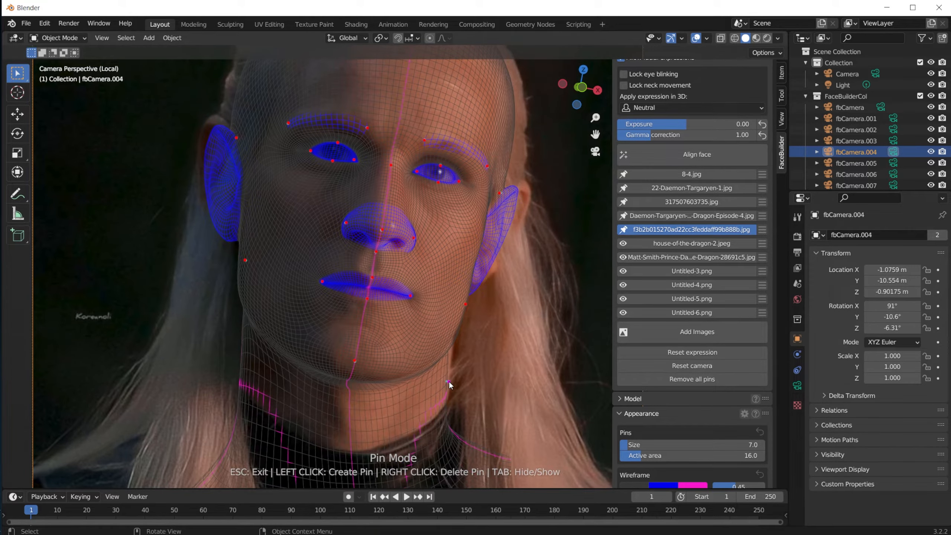
{"action": "left_click", "coordinate": [448, 381]}
{"action": "scroll", "coordinate": [445, 378], "scroll_direction": "down", "scroll_amount": 5}
- Leave pin mode to examine the head shape in 3D, and return to the f3b2b015270ad22cc3feddaff99b888b.jpg view
{"action": "key", "text": "Escape"}
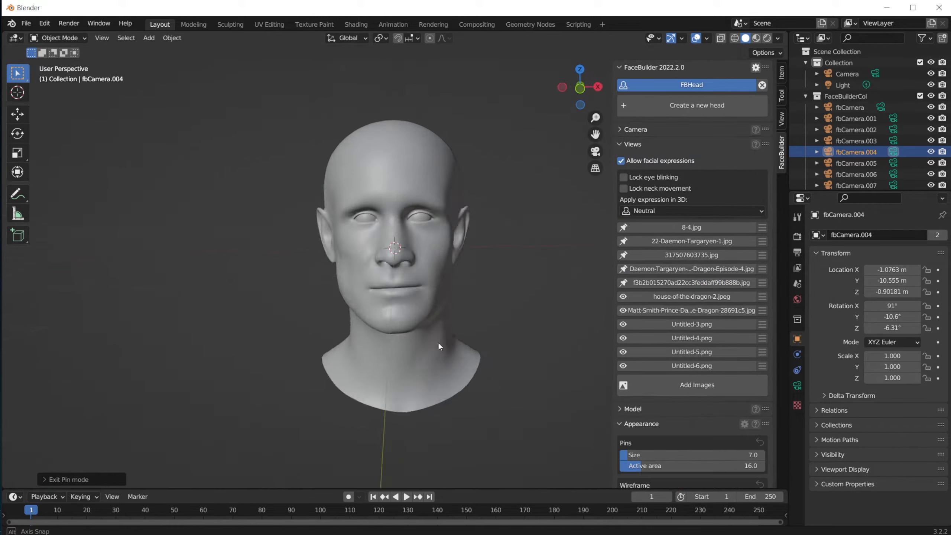
{"action": "middle_click_drag", "start_coordinate": [429, 307], "coordinate": [403, 323]}
{"action": "left_click", "coordinate": [692, 283]}
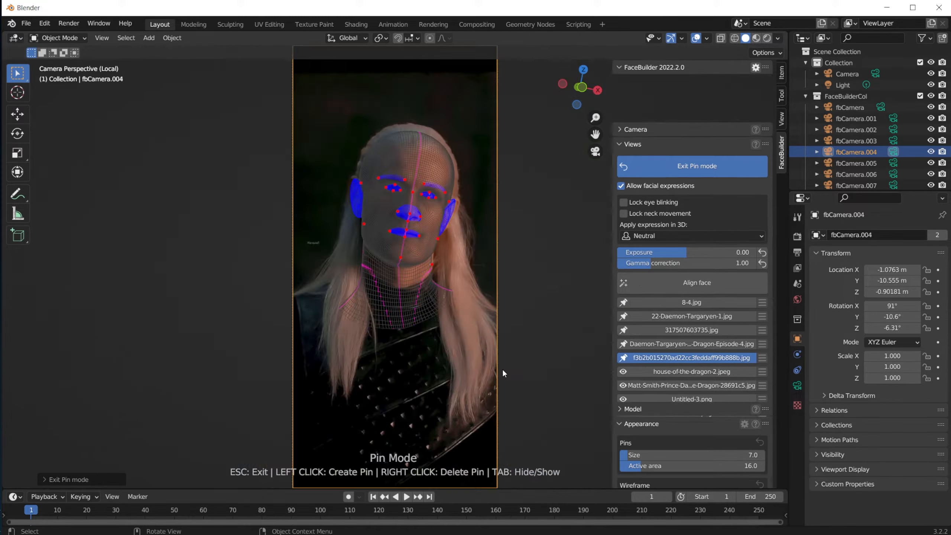
- Fit the ear on the lit side of the face by pinning its upper edge and lobe
{"action": "scroll", "coordinate": [488, 223], "scroll_direction": "up", "scroll_amount": 5}
{"action": "scroll", "coordinate": [488, 220], "scroll_direction": "down", "scroll_amount": 5}
{"action": "left_click_drag", "start_coordinate": [456, 212], "coordinate": [470, 218]}
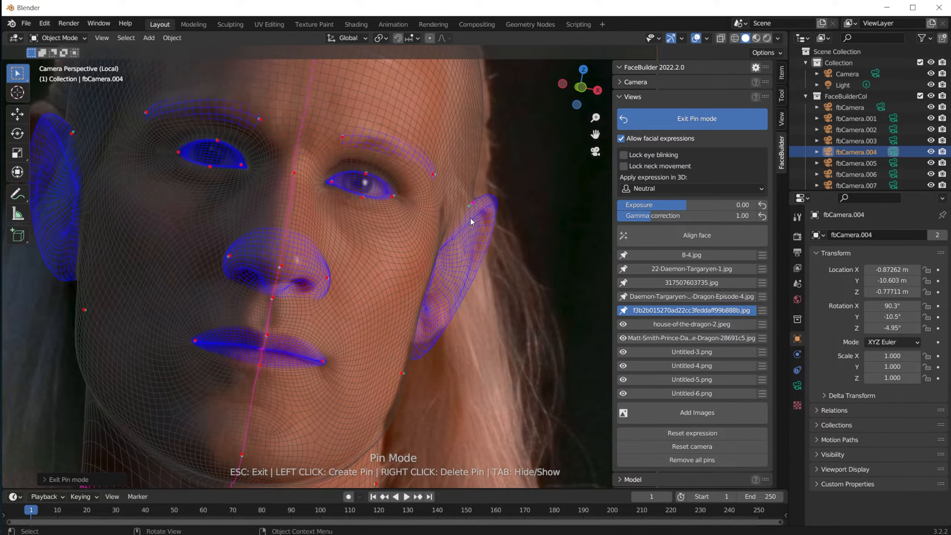
{"action": "left_click_drag", "start_coordinate": [420, 343], "coordinate": [424, 340]}
- Pin the top of the ear on the shadowed side and refine the mesh fit on the lit side of the head
{"action": "scroll", "coordinate": [423, 340], "scroll_direction": "down", "scroll_amount": 4}
{"action": "middle_click_drag", "start_coordinate": [188, 184], "coordinate": [277, 246], "text": "shift"}
{"action": "scroll", "coordinate": [277, 246], "scroll_direction": "up", "scroll_amount": 5}
{"action": "left_click_drag", "start_coordinate": [176, 231], "coordinate": [174, 214]}
{"action": "scroll", "coordinate": [211, 265], "scroll_direction": "down", "scroll_amount": 1}
{"action": "scroll", "coordinate": [211, 265], "scroll_direction": "down", "scroll_amount": 3}
{"action": "scroll", "coordinate": [408, 296], "scroll_direction": "up", "scroll_amount": 5}
{"action": "scroll", "coordinate": [419, 239], "scroll_direction": "down", "scroll_amount": 5}
{"action": "scroll", "coordinate": [396, 240], "scroll_direction": "up", "scroll_amount": 5}
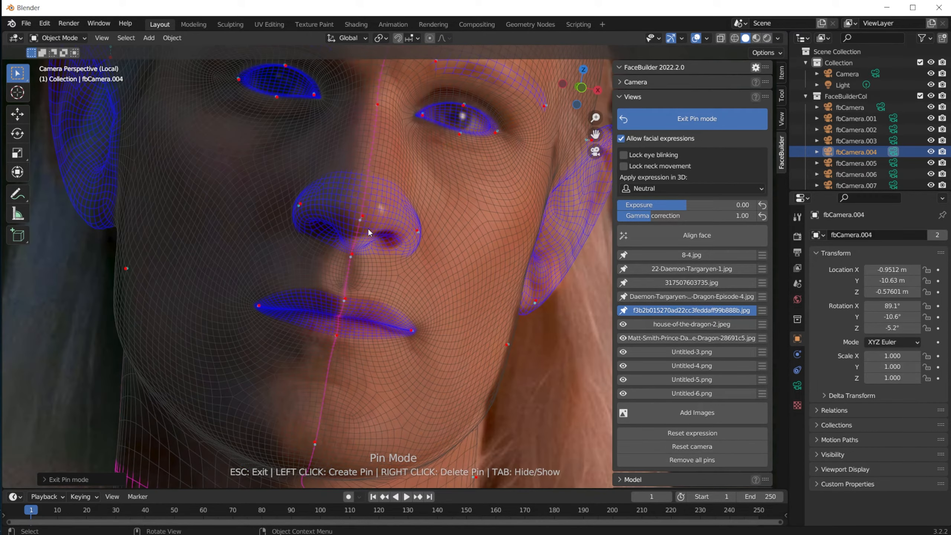
{"action": "scroll", "coordinate": [369, 240], "scroll_direction": "down", "scroll_amount": 4}
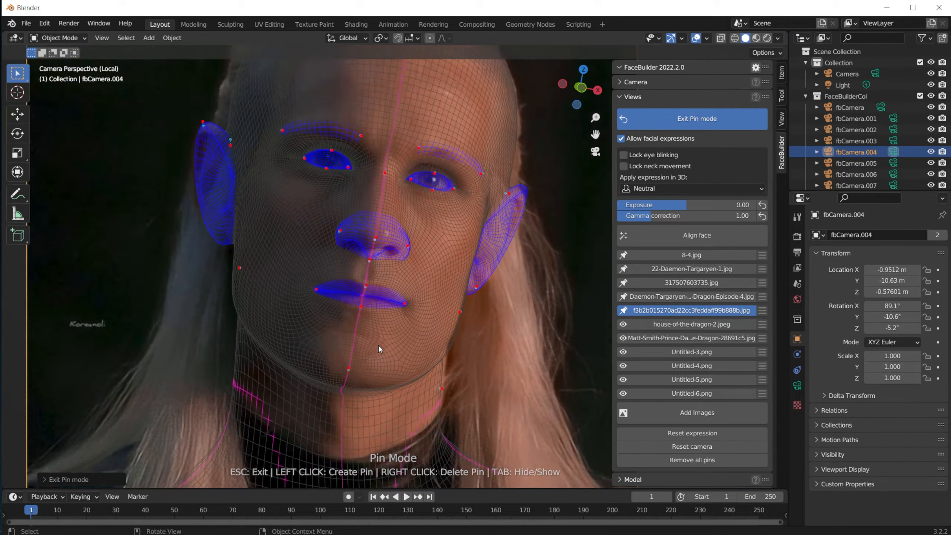
{"action": "scroll", "coordinate": [288, 330], "scroll_direction": "up", "scroll_amount": 2}
{"action": "scroll", "coordinate": [529, 259], "scroll_direction": "up", "scroll_amount": 4}
{"action": "left_click_drag", "start_coordinate": [528, 259], "coordinate": [539, 238]}
{"action": "scroll", "coordinate": [540, 237], "scroll_direction": "down", "scroll_amount": 4}
- Switch to the house-of-the-dragon-2.jpeg view and delete it from the head's views
{"action": "left_click", "coordinate": [666, 324]}
{"action": "scroll", "coordinate": [436, 329], "scroll_direction": "down", "scroll_amount": 2}
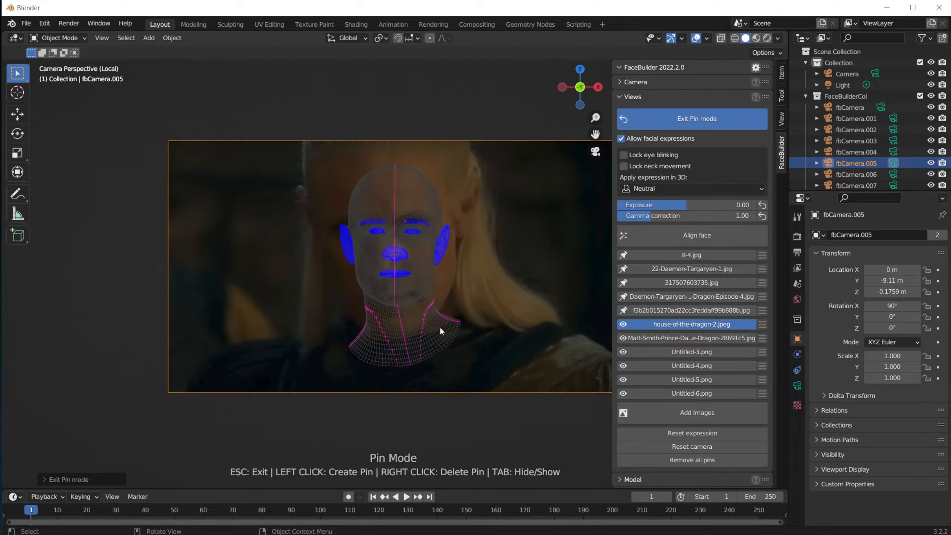
{"action": "scroll", "coordinate": [407, 306], "scroll_direction": "up", "scroll_amount": 2}
{"action": "scroll", "coordinate": [404, 307], "scroll_direction": "down", "scroll_amount": 2}
{"action": "scroll", "coordinate": [392, 238], "scroll_direction": "up", "scroll_amount": 1}
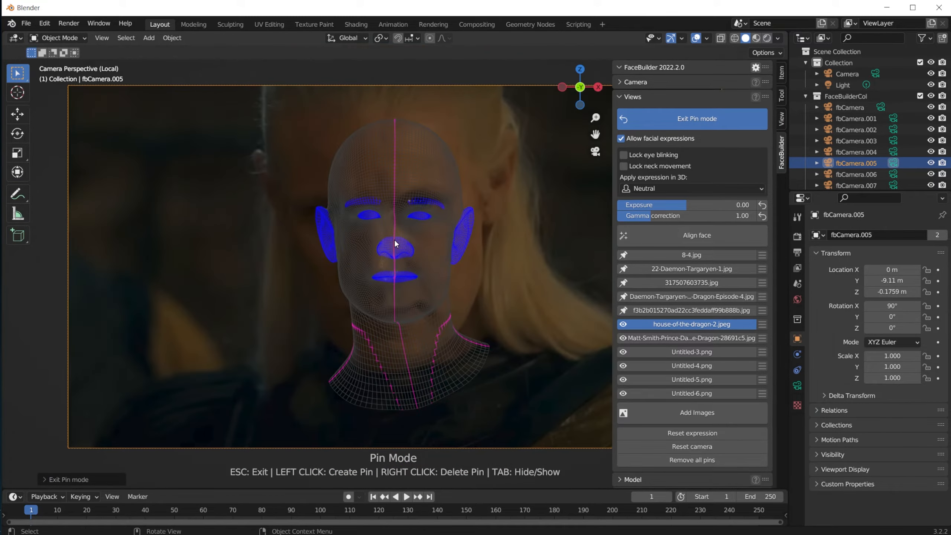
{"action": "left_click", "coordinate": [762, 324]}
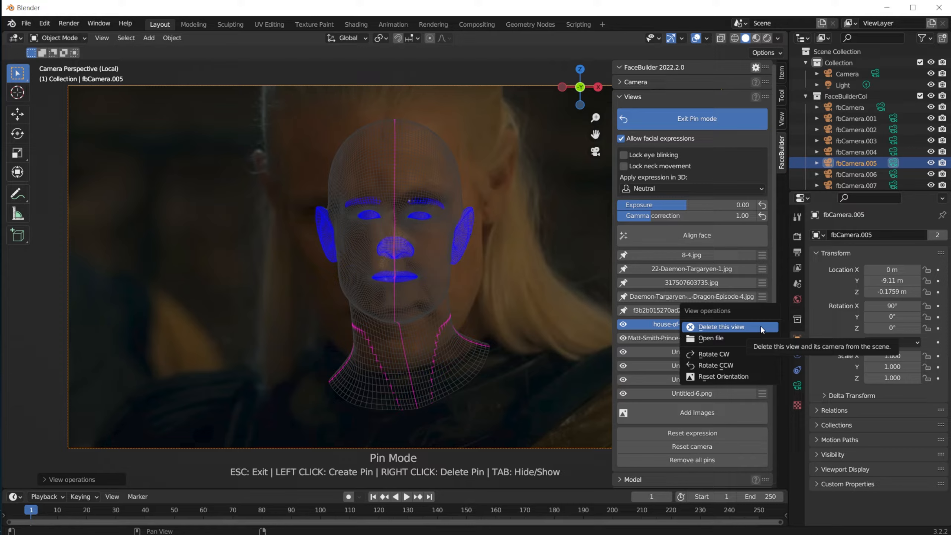
{"action": "left_click", "coordinate": [733, 325]}
{"action": "left_click", "coordinate": [669, 324]}
{"action": "scroll", "coordinate": [416, 272], "scroll_direction": "up", "scroll_amount": 3}
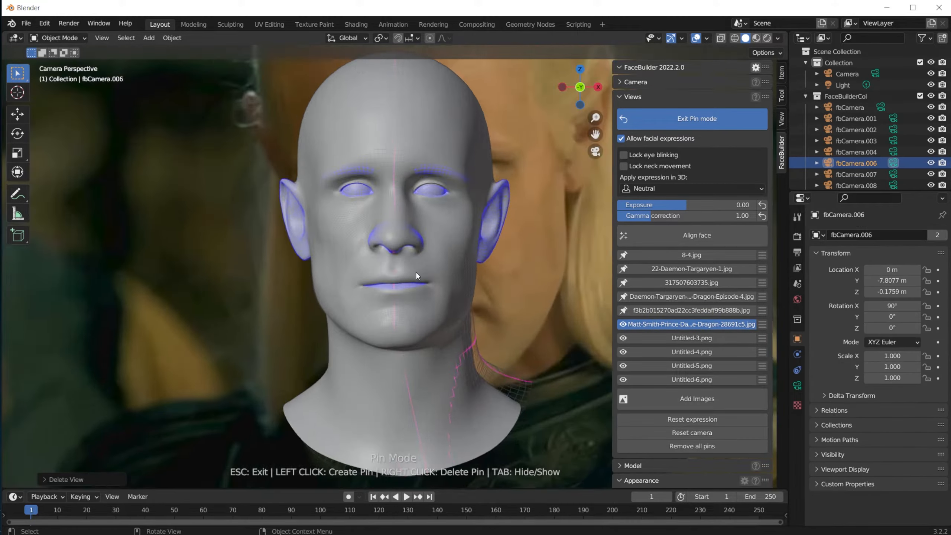
{"action": "scroll", "coordinate": [409, 289], "scroll_direction": "down", "scroll_amount": 3}
{"action": "left_click", "coordinate": [659, 310]}
{"action": "key", "text": "Escape"}
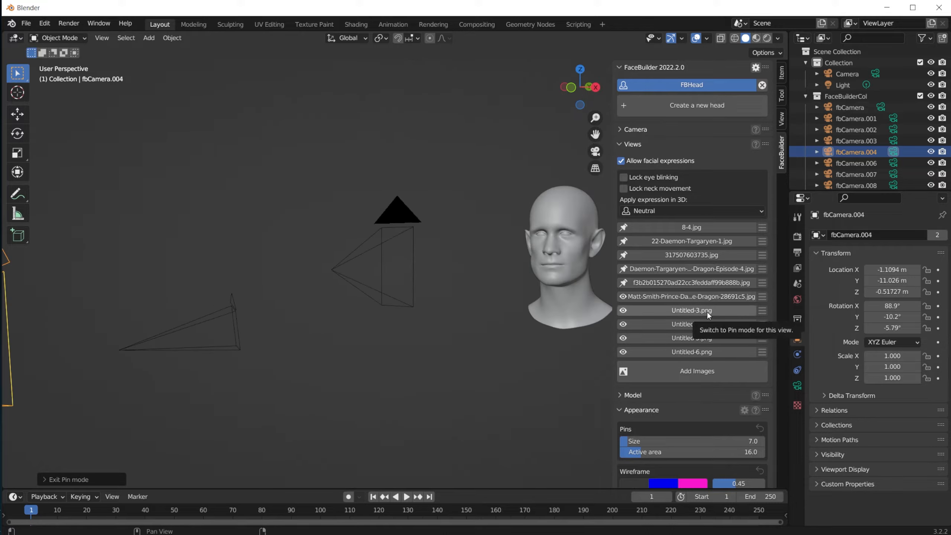
- Open the Matt-Smith-Prince-Da...e-Dragon-28691c5.jpg view in pin mode and align the face mesh automatically to its head
{"action": "left_click", "coordinate": [691, 297]}
{"action": "scroll", "coordinate": [393, 317], "scroll_direction": "down", "scroll_amount": 3}
{"action": "scroll", "coordinate": [449, 363], "scroll_direction": "up", "scroll_amount": 4}
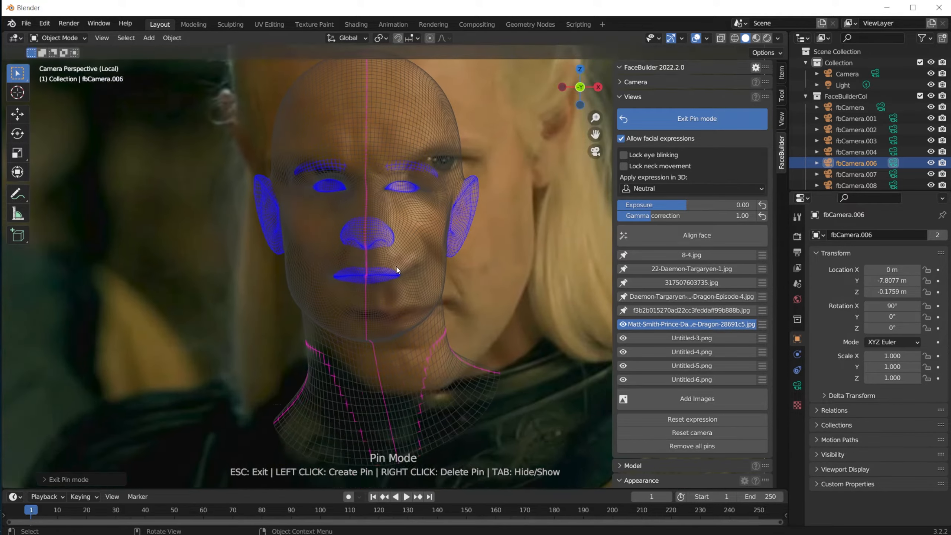
{"action": "scroll", "coordinate": [567, 428], "scroll_direction": "down", "scroll_amount": 3}
{"action": "left_click", "coordinate": [676, 235]}
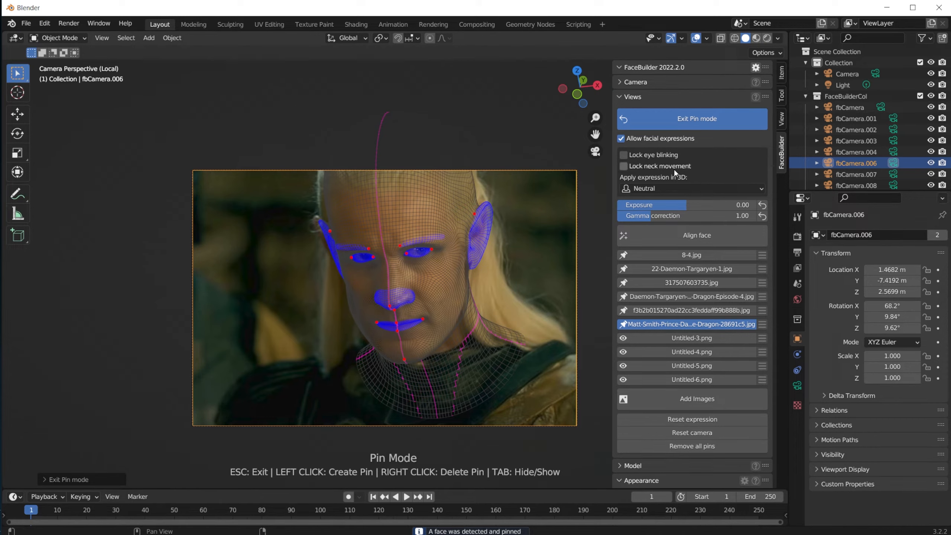
- Fit both ears to the photo by moving the near ear's upper pin and pinning the far ear's tip
{"action": "scroll", "coordinate": [420, 292], "scroll_direction": "up", "scroll_amount": 5}
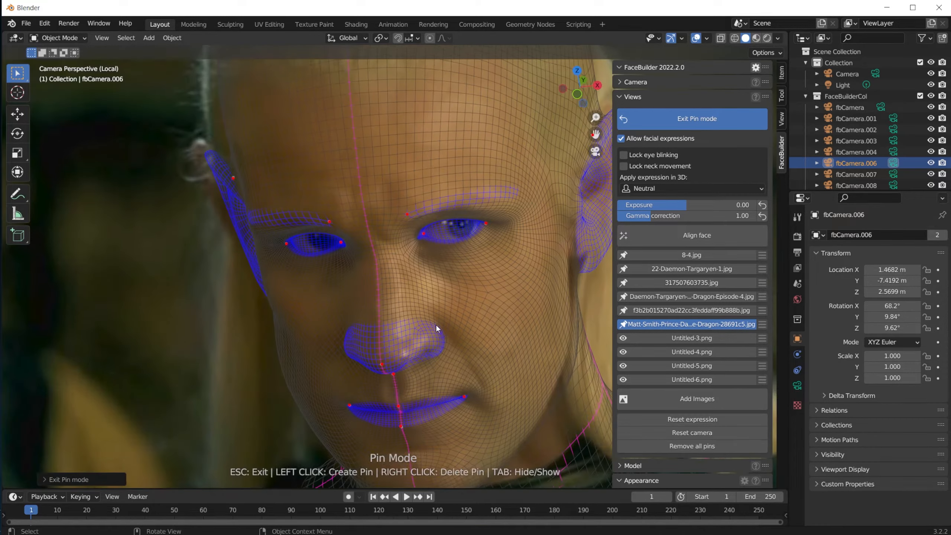
{"action": "scroll", "coordinate": [438, 318], "scroll_direction": "down", "scroll_amount": 4}
{"action": "scroll", "coordinate": [516, 247], "scroll_direction": "up", "scroll_amount": 4}
{"action": "left_click_drag", "start_coordinate": [480, 169], "coordinate": [463, 147]}
{"action": "scroll", "coordinate": [426, 315], "scroll_direction": "down", "scroll_amount": 5}
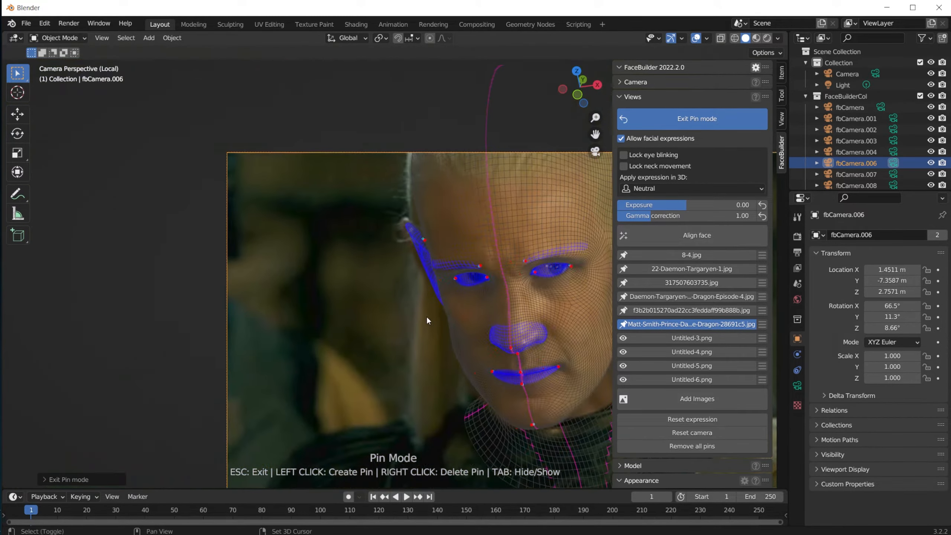
{"action": "scroll", "coordinate": [415, 252], "scroll_direction": "up", "scroll_amount": 6}
{"action": "left_click_drag", "start_coordinate": [453, 196], "coordinate": [441, 202]}
{"action": "scroll", "coordinate": [441, 202], "scroll_direction": "down", "scroll_amount": 6}
- Pin the far cheek's contour and the near side of the jaw to the photo
{"action": "scroll", "coordinate": [413, 356], "scroll_direction": "up", "scroll_amount": 4}
{"action": "scroll", "coordinate": [413, 357], "scroll_direction": "down", "scroll_amount": 8}
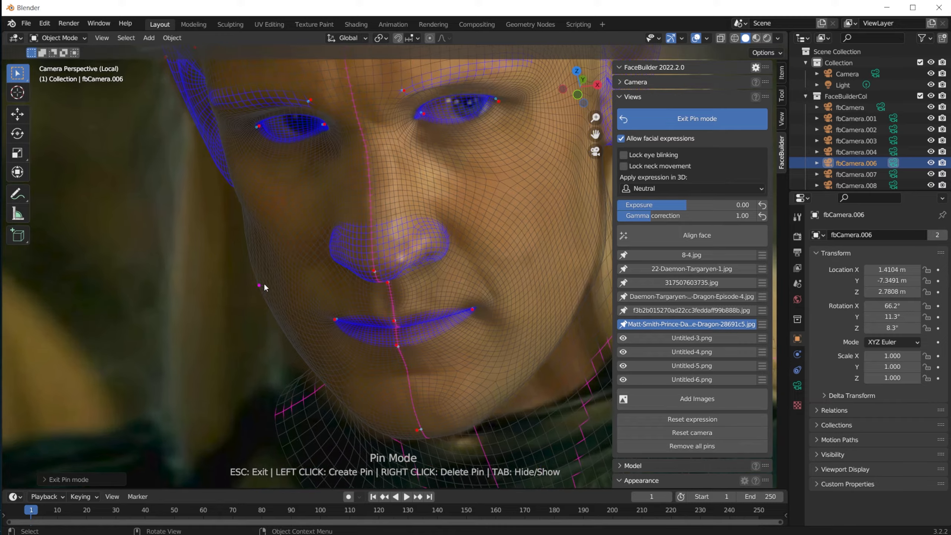
{"action": "scroll", "coordinate": [488, 266], "scroll_direction": "up", "scroll_amount": 8}
{"action": "left_click", "coordinate": [491, 260]}
{"action": "scroll", "coordinate": [491, 263], "scroll_direction": "down", "scroll_amount": 8}
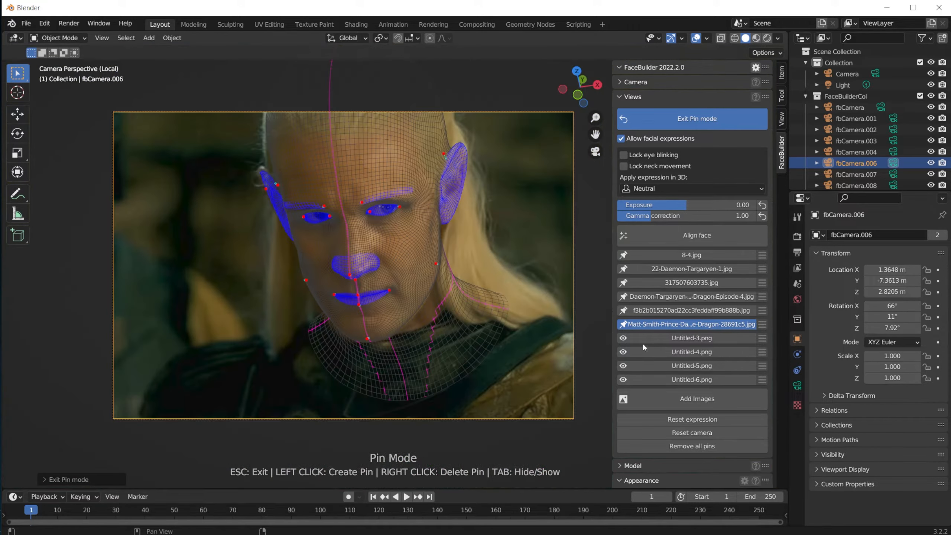
- Switch to the Untitled-3.png view and align the face mesh automatically to its head, with neck movement locked
{"action": "scroll", "coordinate": [294, 271], "scroll_direction": "up", "scroll_amount": 1}
{"action": "scroll", "coordinate": [320, 348], "scroll_direction": "down", "scroll_amount": 2}
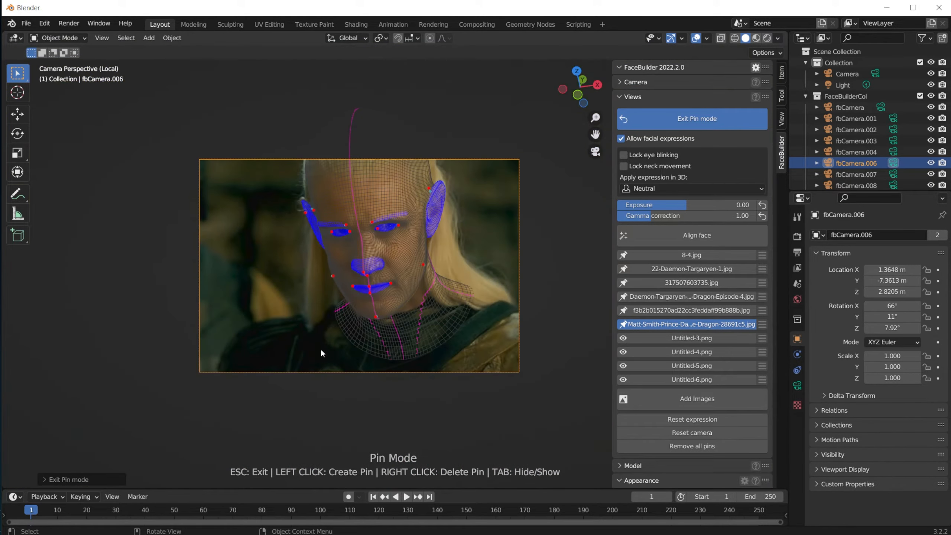
{"action": "scroll", "coordinate": [433, 273], "scroll_direction": "up", "scroll_amount": 4}
{"action": "left_click", "coordinate": [661, 338]}
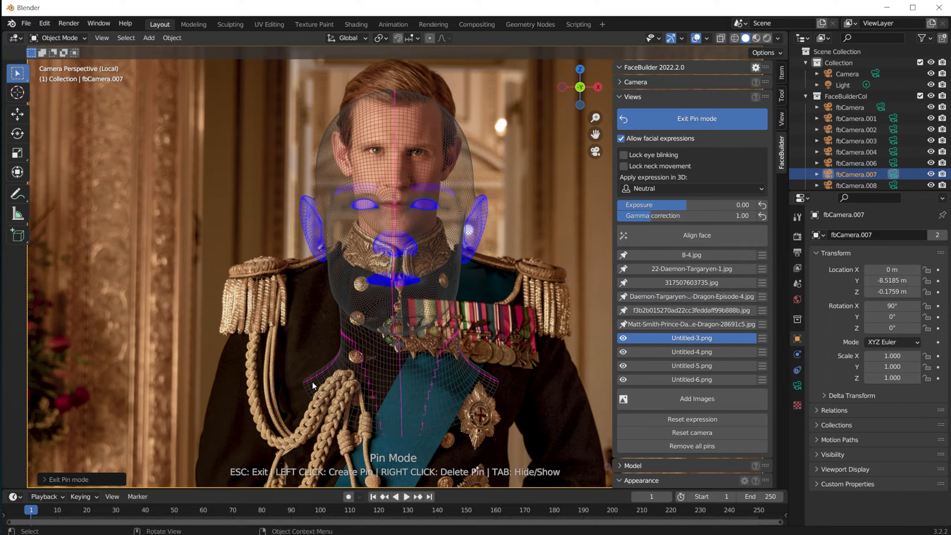
{"action": "left_click", "coordinate": [694, 235]}
- Pin the centre of the mouth line to the gap between the lips in the photo
{"action": "scroll", "coordinate": [425, 263], "scroll_direction": "up", "scroll_amount": 6}
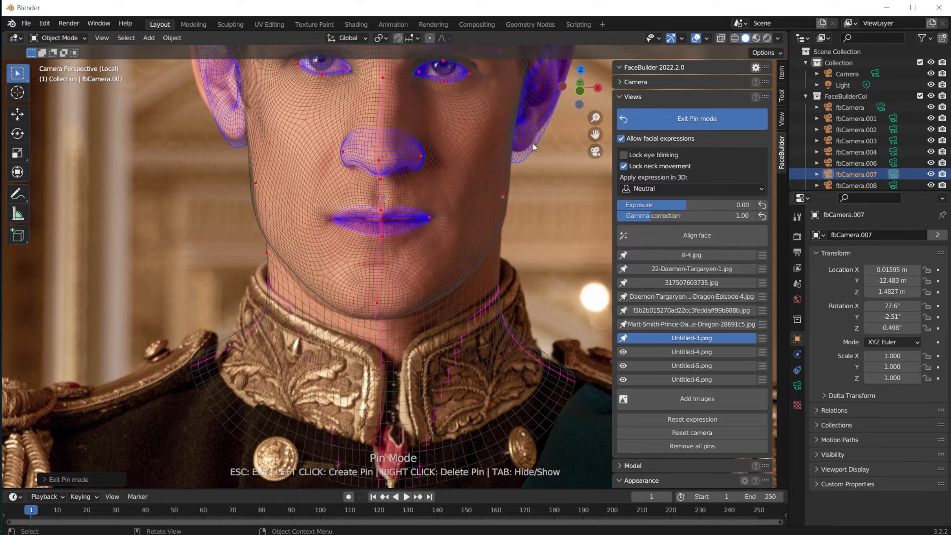
{"action": "scroll", "coordinate": [427, 254], "scroll_direction": "down", "scroll_amount": 5}
{"action": "scroll", "coordinate": [405, 312], "scroll_direction": "up", "scroll_amount": 10}
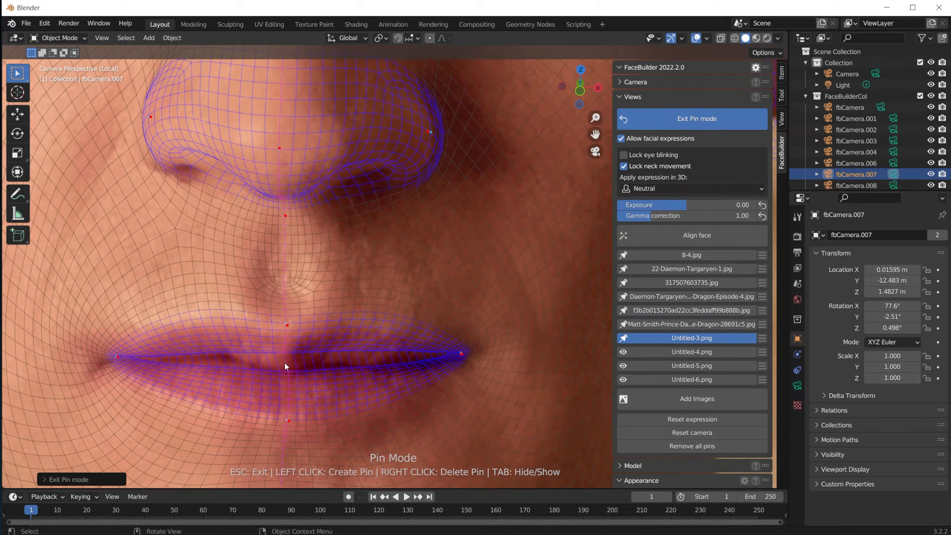
{"action": "left_click_drag", "start_coordinate": [284, 353], "coordinate": [286, 375]}
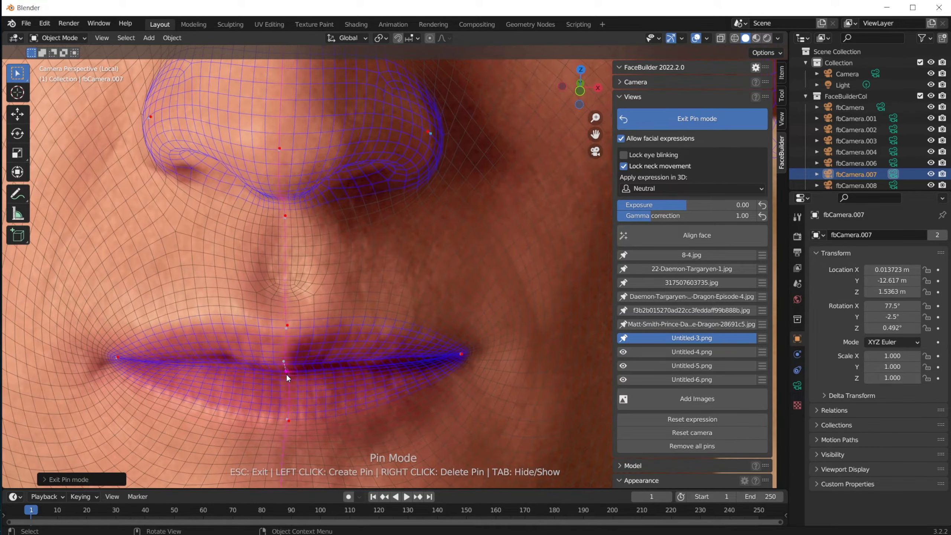
- Lower the upper lip's centre pin to match the photo and pin the shaded-side earlobe to its lower edge
{"action": "left_click_drag", "start_coordinate": [287, 325], "coordinate": [287, 334]}
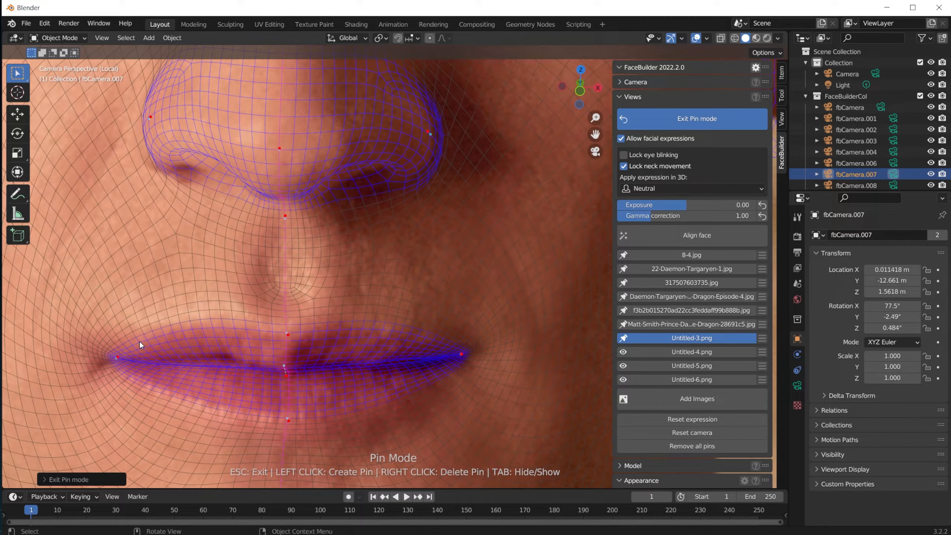
{"action": "scroll", "coordinate": [140, 341], "scroll_direction": "down", "scroll_amount": 6}
{"action": "scroll", "coordinate": [531, 233], "scroll_direction": "up", "scroll_amount": 8}
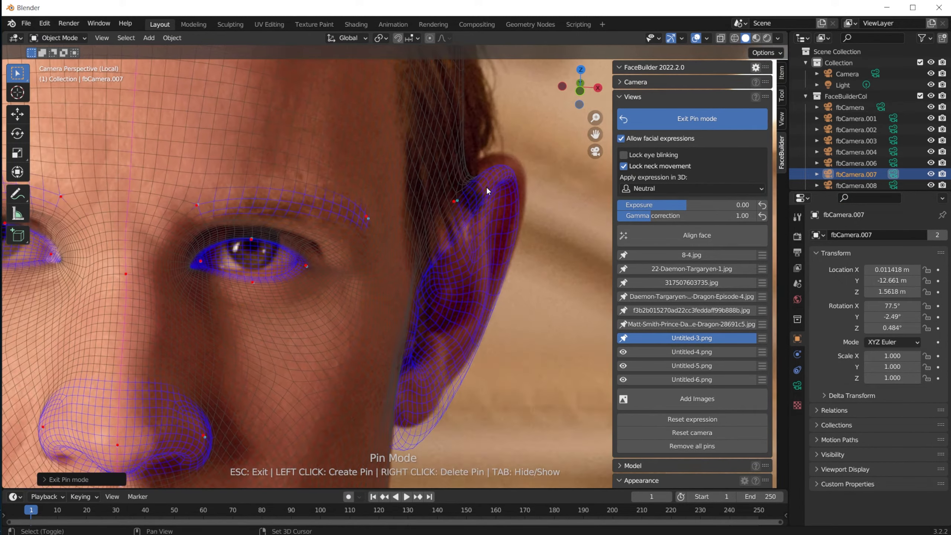
{"action": "scroll", "coordinate": [461, 197], "scroll_direction": "up", "scroll_amount": 8}
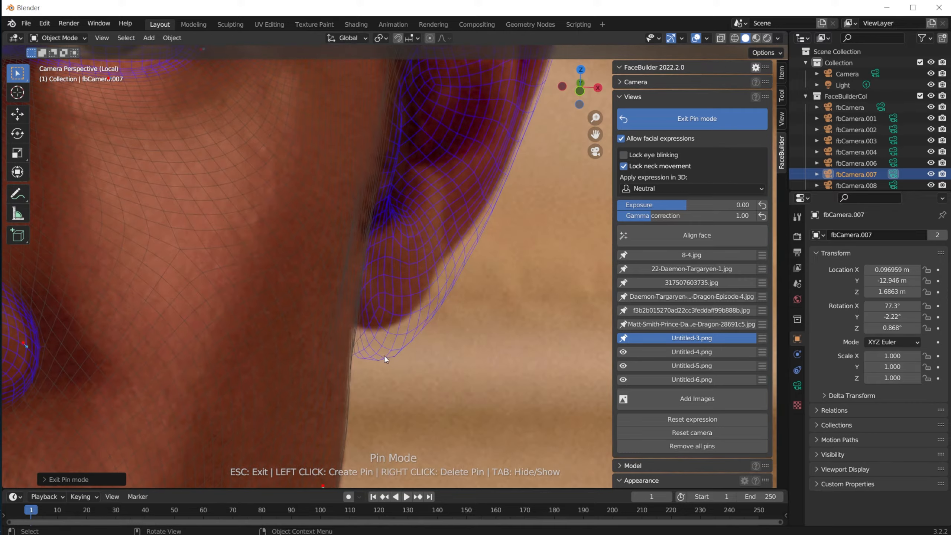
{"action": "left_click_drag", "start_coordinate": [383, 329], "coordinate": [390, 309]}
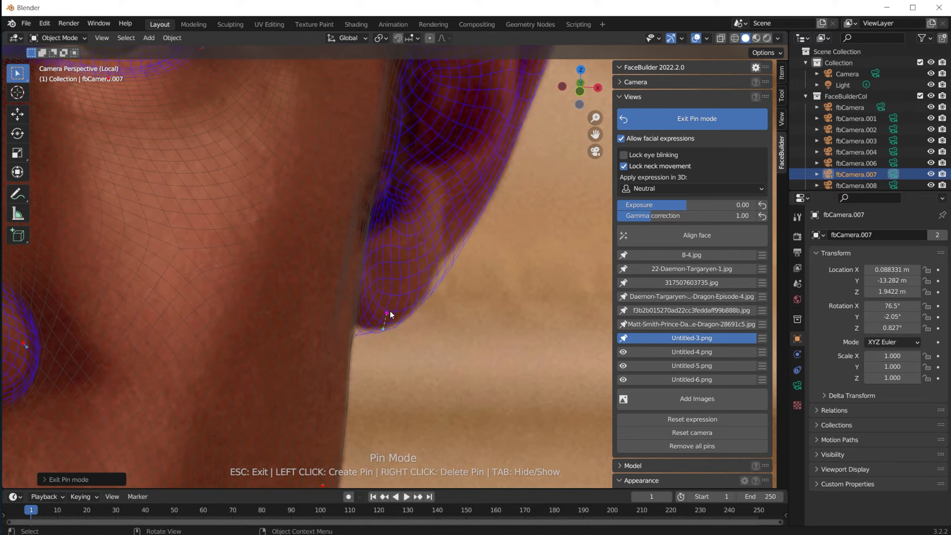
- Pin the lit-side ear's upper edge and the cheek contour below that ear to the photo
{"action": "scroll", "coordinate": [255, 265], "scroll_direction": "down", "scroll_amount": 8}
{"action": "scroll", "coordinate": [442, 294], "scroll_direction": "up", "scroll_amount": 6}
{"action": "left_click_drag", "start_coordinate": [335, 204], "coordinate": [328, 194]}
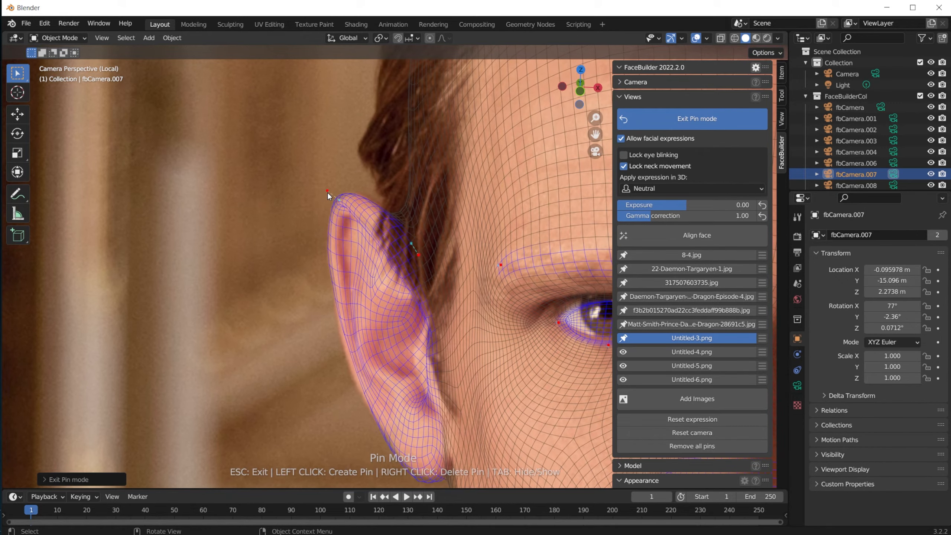
{"action": "scroll", "coordinate": [411, 389], "scroll_direction": "down", "scroll_amount": 8}
{"action": "scroll", "coordinate": [186, 327], "scroll_direction": "up", "scroll_amount": 4}
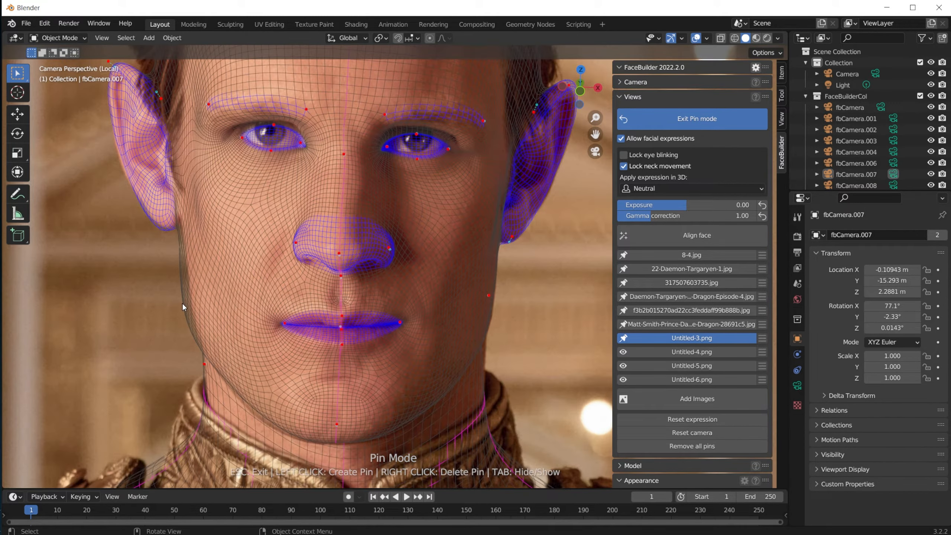
{"action": "left_click", "coordinate": [184, 300]}
{"action": "scroll", "coordinate": [466, 303], "scroll_direction": "up", "scroll_amount": 4}
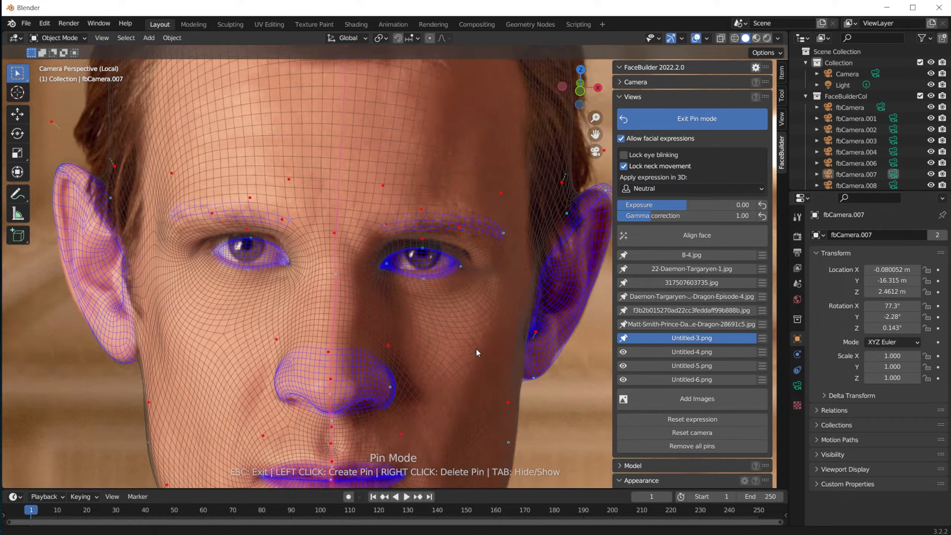
- Fit the lit-side eye by moving its upper lid, lower lid and inner corner pins
{"action": "scroll", "coordinate": [477, 349], "scroll_direction": "down", "scroll_amount": 4}
{"action": "scroll", "coordinate": [337, 305], "scroll_direction": "up", "scroll_amount": 10}
{"action": "left_click_drag", "start_coordinate": [291, 305], "coordinate": [269, 264]}
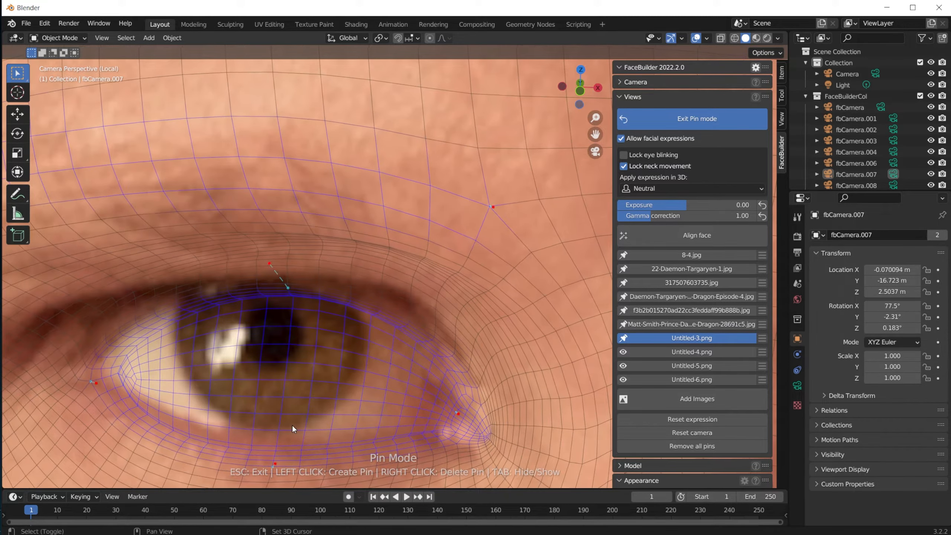
{"action": "middle_click_drag", "start_coordinate": [292, 425], "coordinate": [290, 381], "text": "shift"}
{"action": "left_click_drag", "start_coordinate": [274, 420], "coordinate": [326, 382]}
{"action": "left_click_drag", "start_coordinate": [456, 369], "coordinate": [434, 374]}
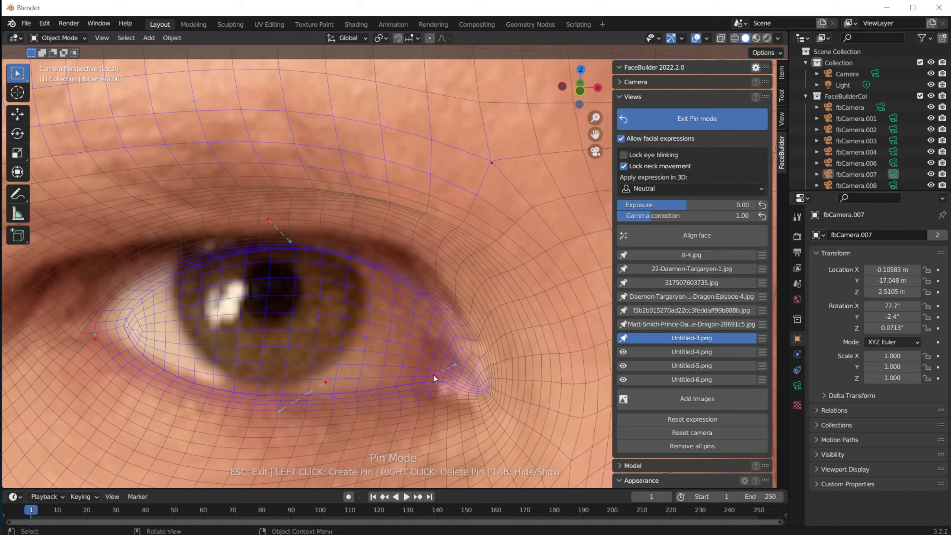
- Fit the shaded-side eye by raising both its upper and lower eyelid pins
{"action": "scroll", "coordinate": [433, 374], "scroll_direction": "down", "scroll_amount": 9}
{"action": "scroll", "coordinate": [362, 288], "scroll_direction": "up", "scroll_amount": 9}
{"action": "left_click_drag", "start_coordinate": [293, 249], "coordinate": [298, 212]}
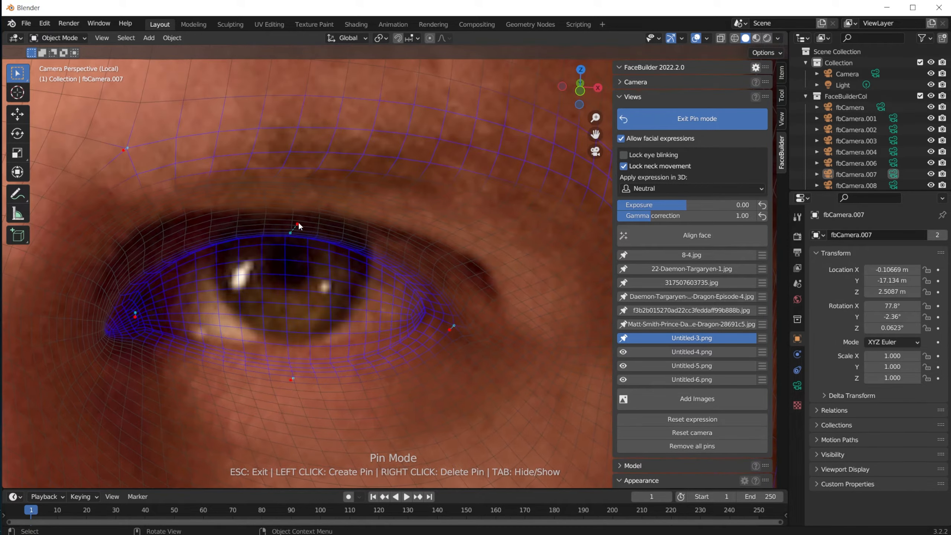
{"action": "left_click_drag", "start_coordinate": [292, 379], "coordinate": [289, 333]}
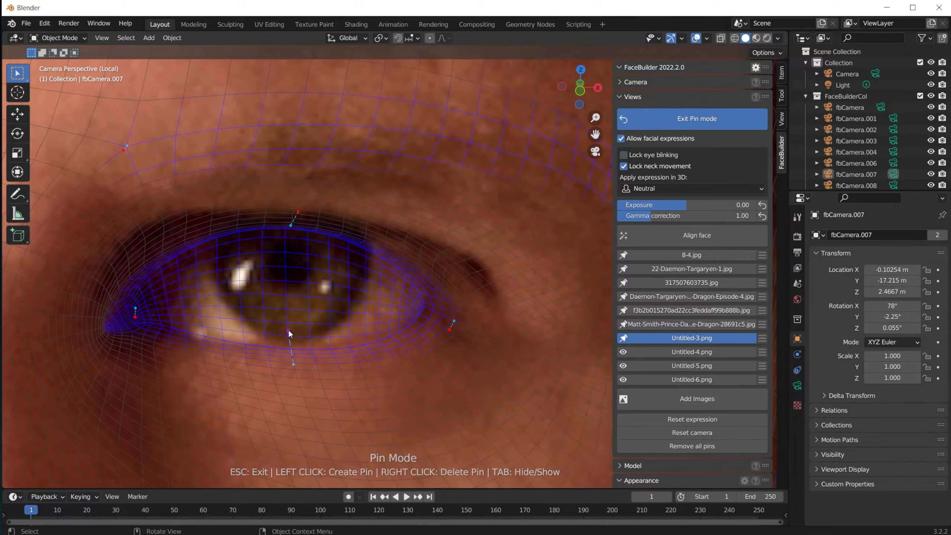
- Fine-tune the pins along the outer sides of the head, around the ears, to match the photo
{"action": "scroll", "coordinate": [449, 319], "scroll_direction": "down", "scroll_amount": 8}
{"action": "scroll", "coordinate": [415, 206], "scroll_direction": "up", "scroll_amount": 7}
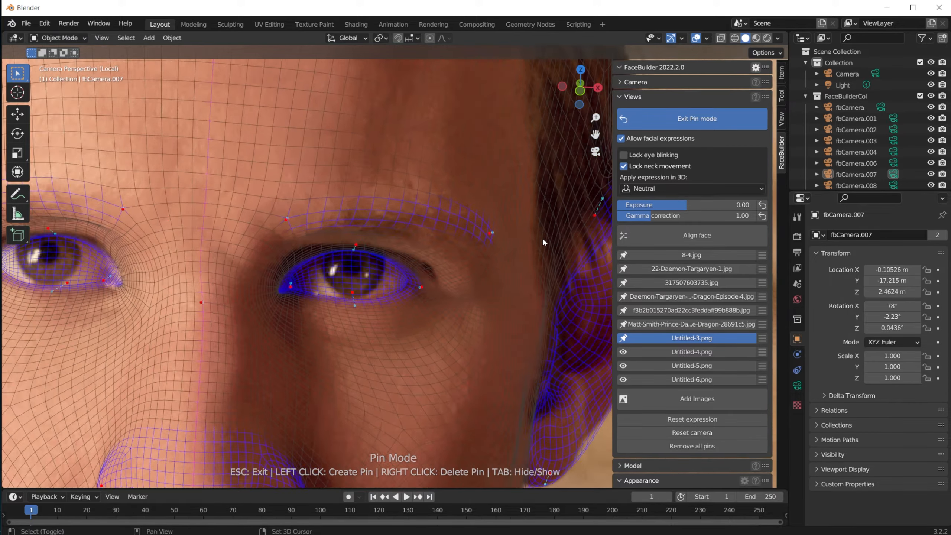
{"action": "middle_click_drag", "start_coordinate": [542, 239], "coordinate": [321, 302], "text": "shift"}
{"action": "left_click_drag", "start_coordinate": [514, 206], "coordinate": [496, 223]}
{"action": "scroll", "coordinate": [374, 316], "scroll_direction": "down", "scroll_amount": 7}
{"action": "middle_click_drag", "start_coordinate": [375, 316], "coordinate": [495, 60], "text": "shift"}
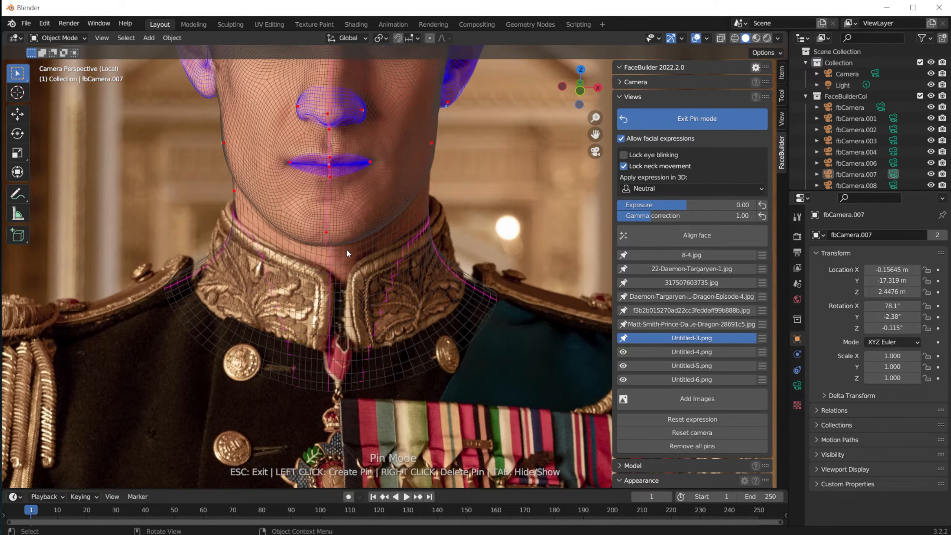
{"action": "scroll", "coordinate": [347, 250], "scroll_direction": "up", "scroll_amount": 3}
{"action": "middle_click_drag", "start_coordinate": [180, 193], "coordinate": [378, 286], "text": "shift"}
{"action": "scroll", "coordinate": [300, 232], "scroll_direction": "up", "scroll_amount": 3}
{"action": "left_click_drag", "start_coordinate": [255, 199], "coordinate": [262, 196]}
{"action": "scroll", "coordinate": [262, 195], "scroll_direction": "down", "scroll_amount": 11}
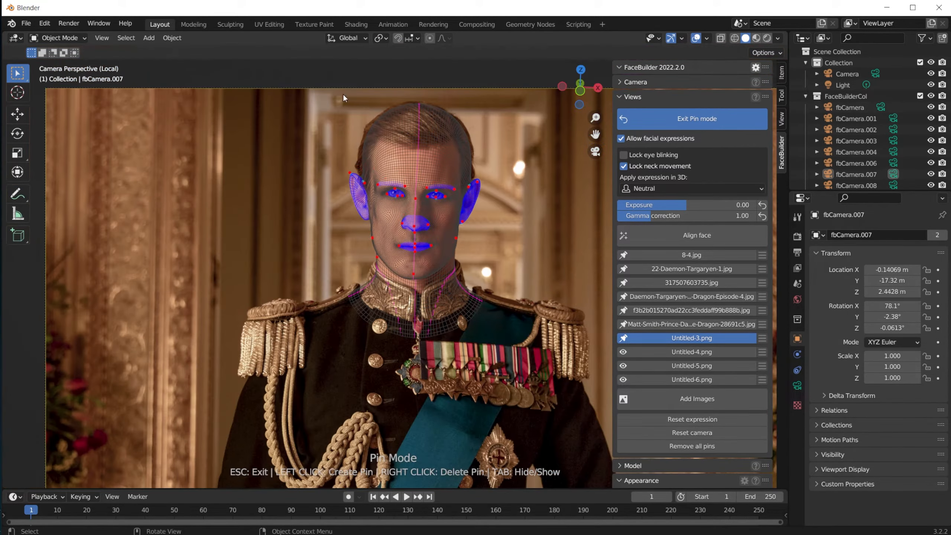
{"action": "scroll", "coordinate": [396, 273], "scroll_direction": "up", "scroll_amount": 4}
{"action": "middle_click_drag", "start_coordinate": [437, 239], "coordinate": [382, 298], "text": "shift"}
{"action": "scroll", "coordinate": [382, 299], "scroll_direction": "down", "scroll_amount": 4}
{"action": "scroll", "coordinate": [382, 285], "scroll_direction": "up", "scroll_amount": 3}
{"action": "middle_click_drag", "start_coordinate": [428, 255], "coordinate": [424, 287], "text": "shift"}
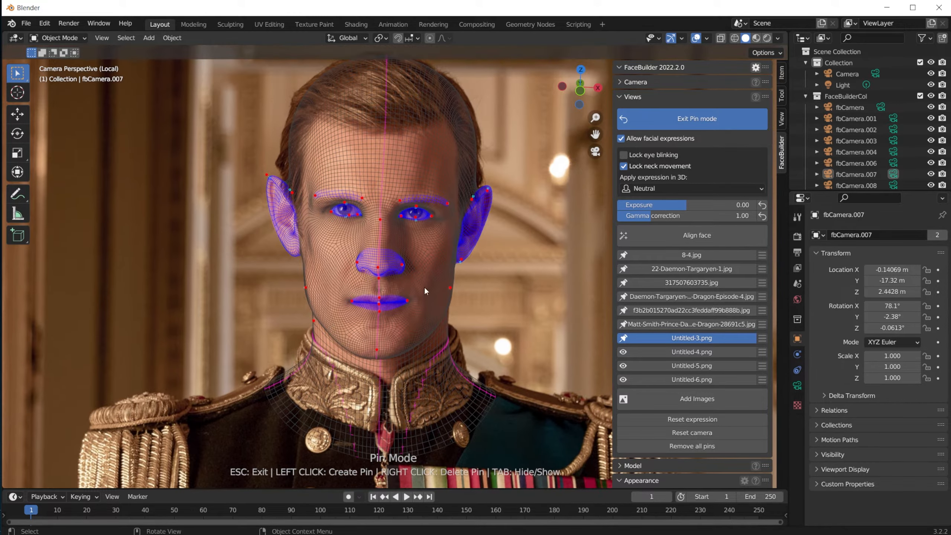
- Look through the remaining unaligned photos, delete the Untitled-5.png view and keep Untitled-4.png as the current view
{"action": "left_click", "coordinate": [653, 353]}
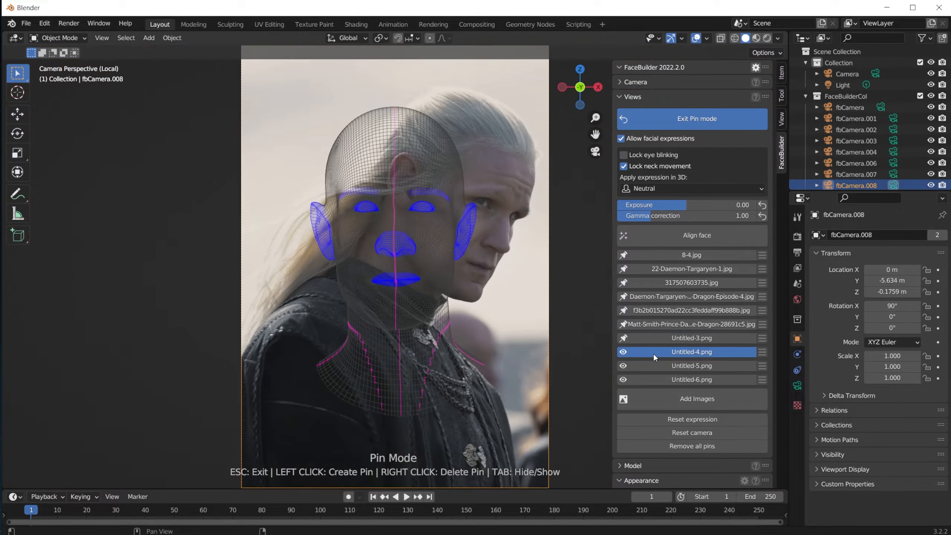
{"action": "left_click", "coordinate": [667, 364]}
{"action": "left_click", "coordinate": [670, 380]}
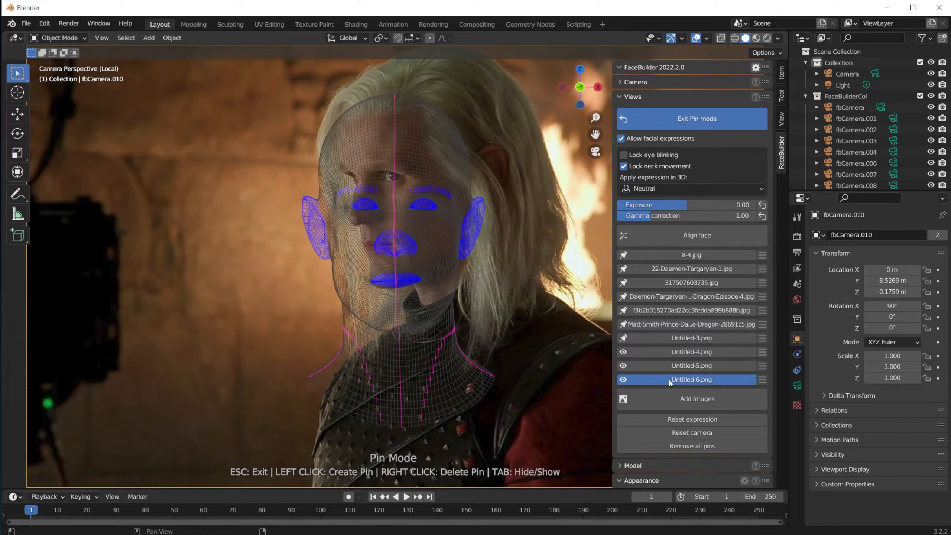
{"action": "left_click", "coordinate": [653, 338]}
{"action": "left_click", "coordinate": [659, 352]}
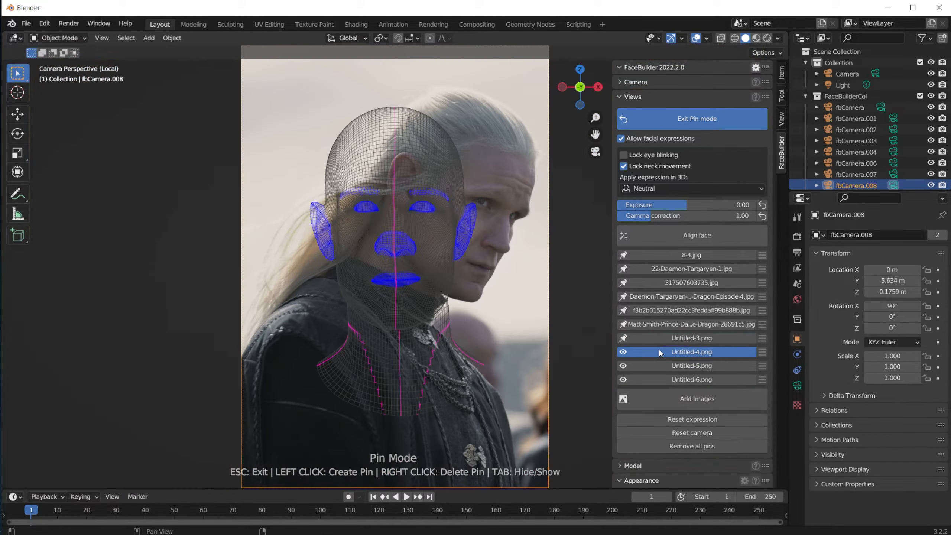
{"action": "left_click", "coordinate": [762, 367]}
{"action": "left_click", "coordinate": [736, 370]}
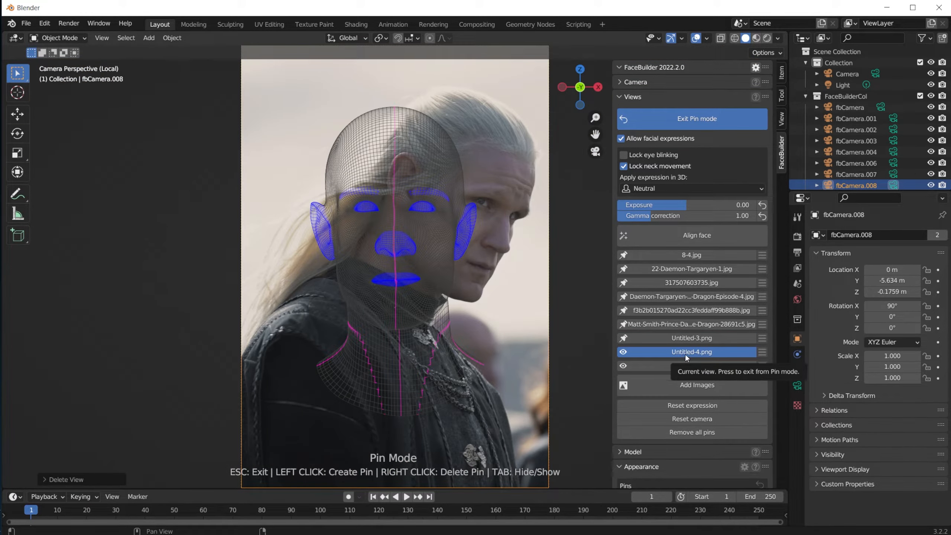
- Align the face mesh automatically to the head in the Untitled-4.png photo
{"action": "left_click", "coordinate": [697, 235]}
{"action": "scroll", "coordinate": [533, 209], "scroll_direction": "up", "scroll_amount": 5}
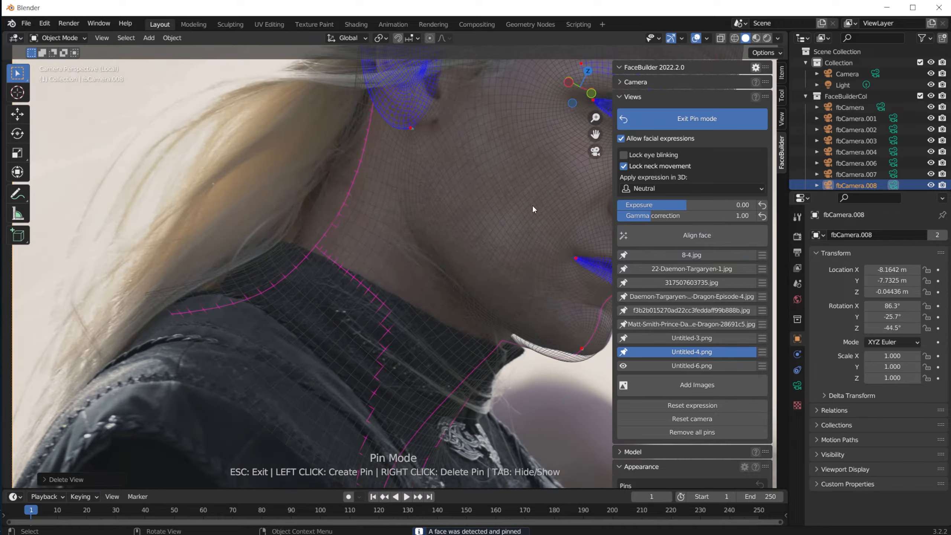
{"action": "scroll", "coordinate": [532, 205], "scroll_direction": "down", "scroll_amount": 5}
- Adjust the chin's centre pin and pin the front contour of the chin below the lower lip
{"action": "scroll", "coordinate": [442, 247], "scroll_direction": "up", "scroll_amount": 8}
{"action": "left_click", "coordinate": [453, 379]}
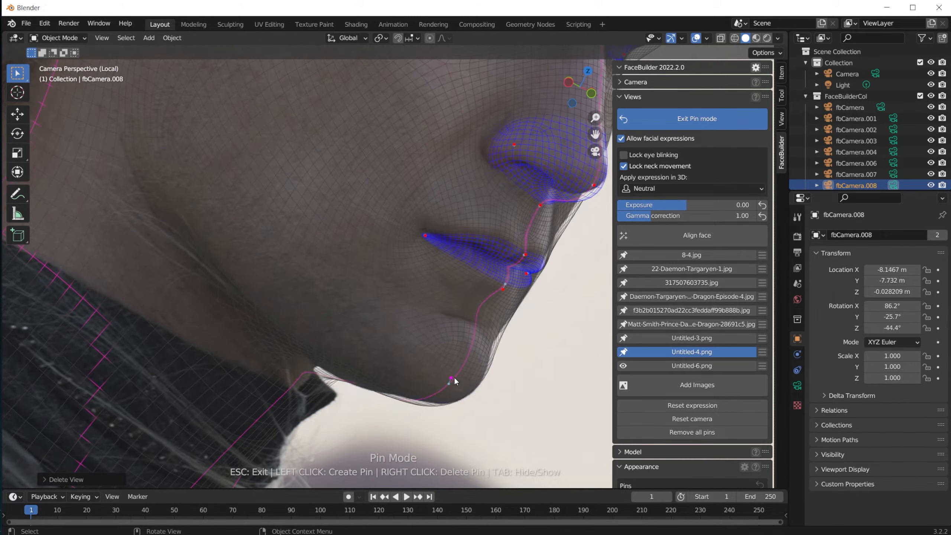
{"action": "scroll", "coordinate": [454, 380], "scroll_direction": "up", "scroll_amount": 3}
{"action": "left_click", "coordinate": [438, 346]}
{"action": "scroll", "coordinate": [483, 229], "scroll_direction": "down", "scroll_amount": 2}
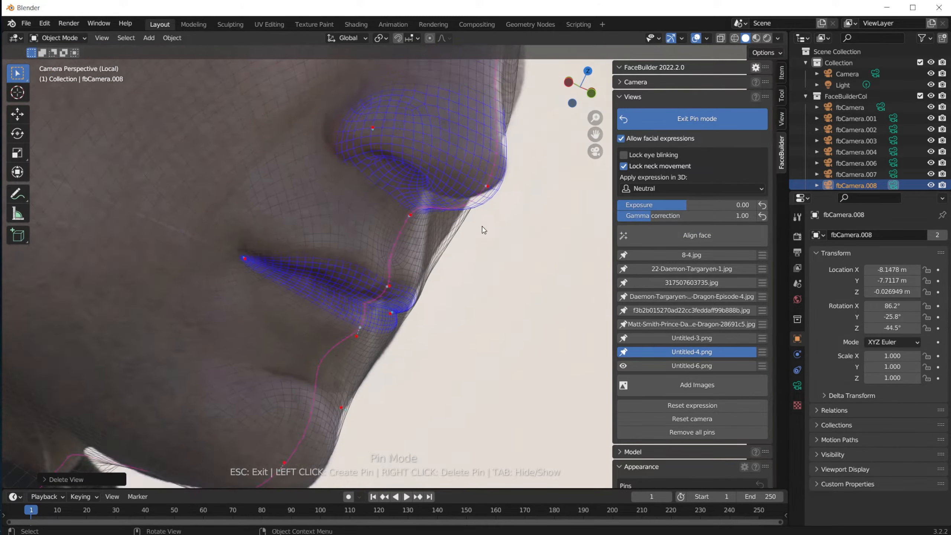
- Raise the nose tip pin and the pin at the nose's base to match the photo
{"action": "scroll", "coordinate": [483, 230], "scroll_direction": "up", "scroll_amount": 3}
{"action": "left_click_drag", "start_coordinate": [506, 206], "coordinate": [506, 187]}
{"action": "left_click_drag", "start_coordinate": [372, 254], "coordinate": [377, 205]}
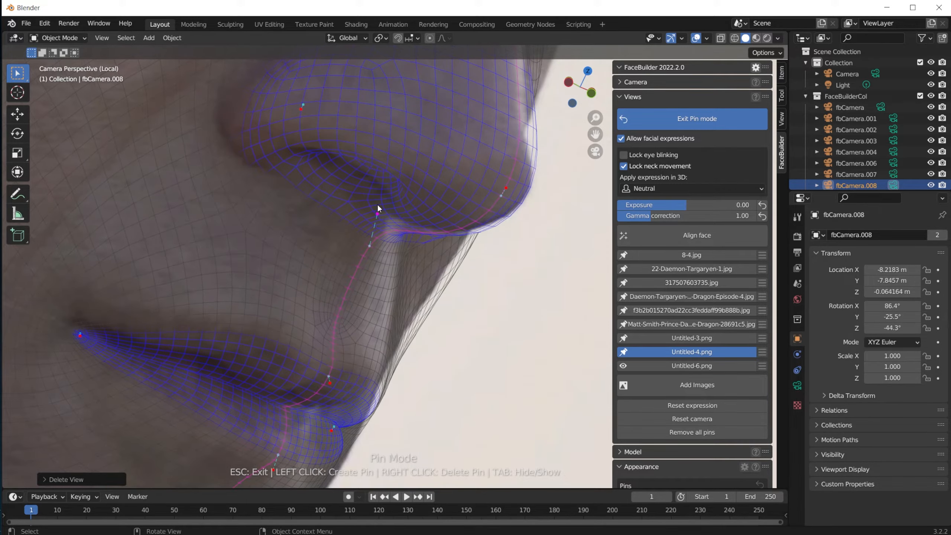
{"action": "scroll", "coordinate": [378, 207], "scroll_direction": "down", "scroll_amount": 3}
- Pin the far cheek's contour beside the nose and below the nose tip to the photo's outline
{"action": "scroll", "coordinate": [330, 272], "scroll_direction": "up", "scroll_amount": 4}
{"action": "left_click_drag", "start_coordinate": [329, 272], "coordinate": [331, 313]}
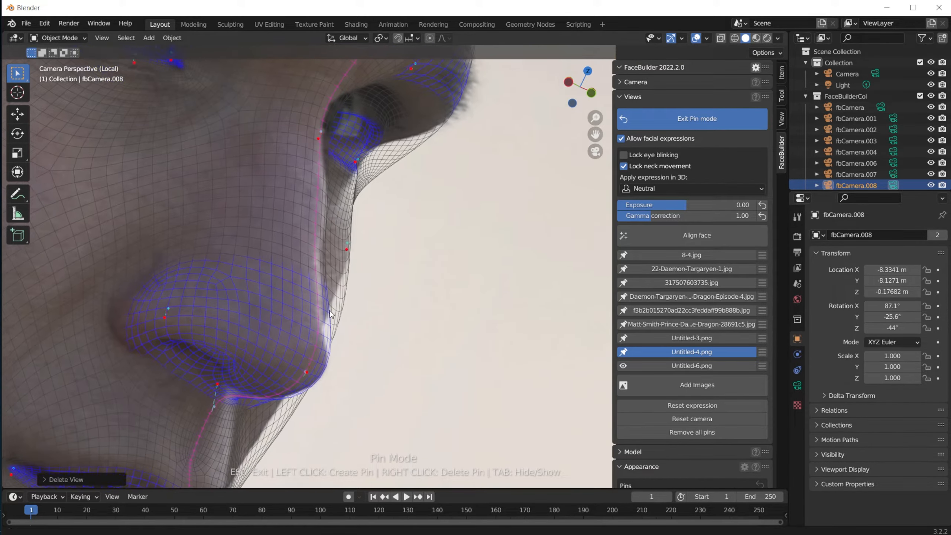
{"action": "middle_click_drag", "start_coordinate": [330, 310], "coordinate": [341, 292], "text": "shift"}
{"action": "left_click_drag", "start_coordinate": [312, 392], "coordinate": [291, 390]}
{"action": "left_click_drag", "start_coordinate": [358, 230], "coordinate": [360, 216]}
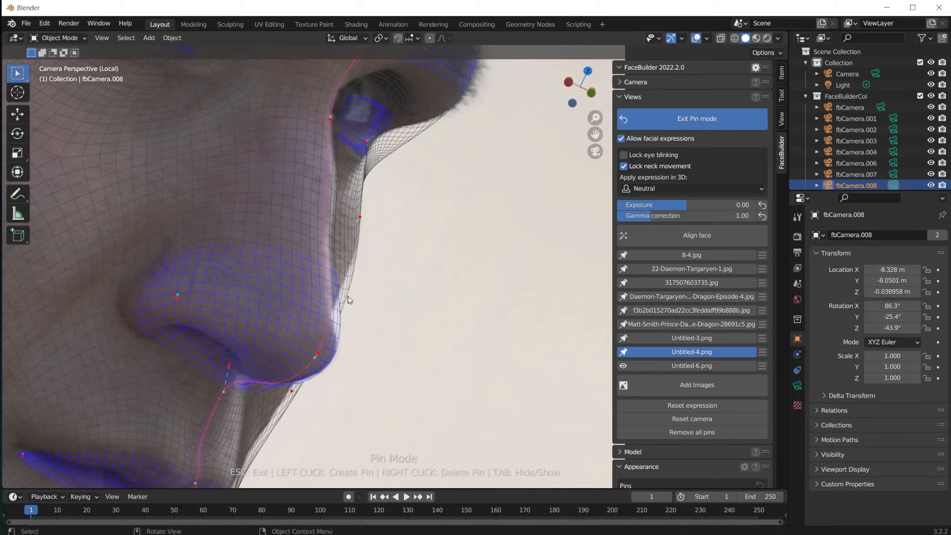
{"action": "left_click_drag", "start_coordinate": [292, 390], "coordinate": [292, 396]}
- Fit the far eye, the nose bridge and the far brow's contour to the photo by moving and adding pins
{"action": "scroll", "coordinate": [324, 174], "scroll_direction": "up", "scroll_amount": 5}
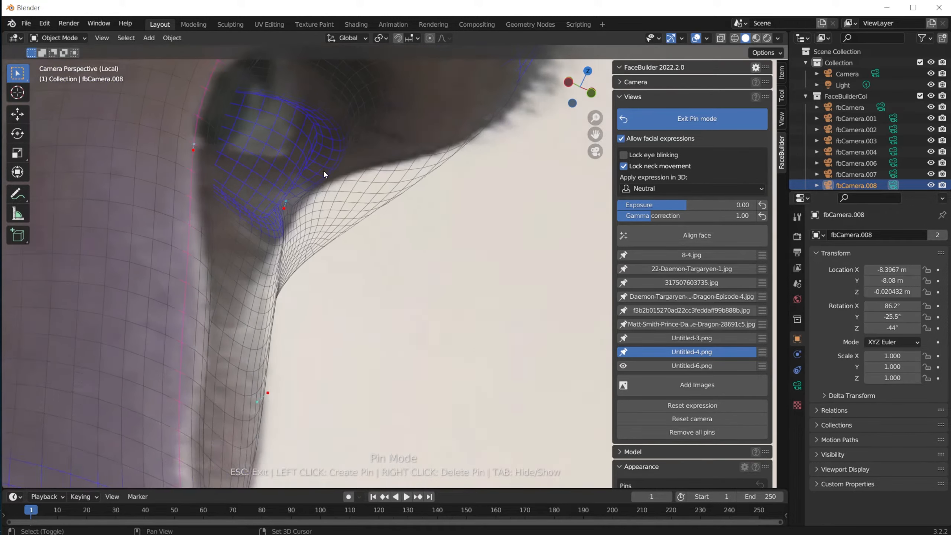
{"action": "scroll", "coordinate": [324, 174], "scroll_direction": "down", "scroll_amount": 2}
{"action": "left_click_drag", "start_coordinate": [325, 212], "coordinate": [334, 144]}
{"action": "left_click", "coordinate": [221, 223]}
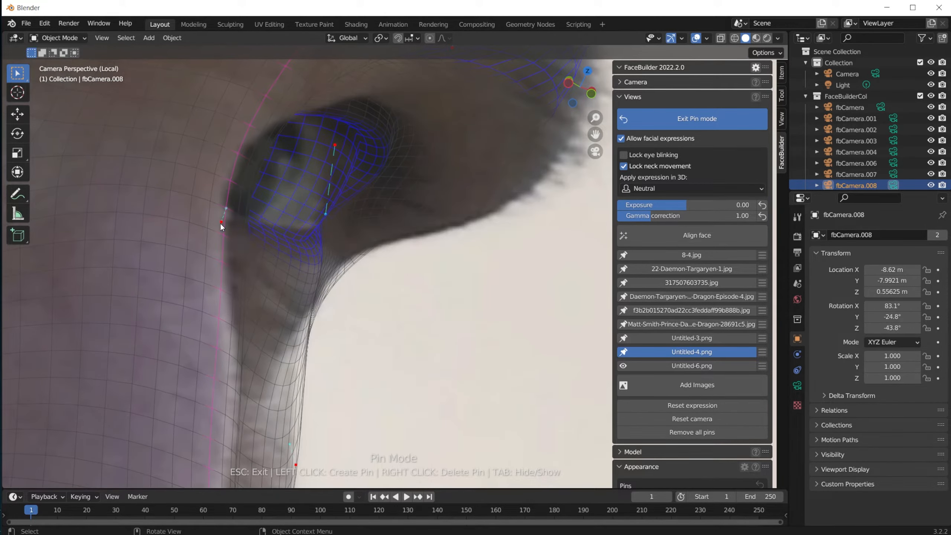
{"action": "scroll", "coordinate": [284, 232], "scroll_direction": "down", "scroll_amount": 2}
{"action": "left_click_drag", "start_coordinate": [494, 198], "coordinate": [495, 209]}
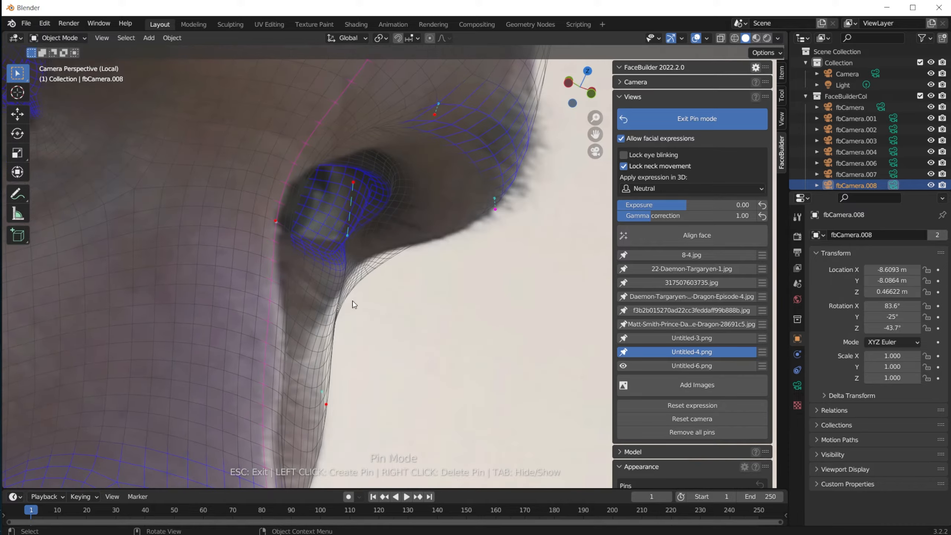
{"action": "scroll", "coordinate": [353, 304], "scroll_direction": "down", "scroll_amount": 6}
- Fit the near ear to the photo by pinning its upper front edge and repositioning the earlobe pin
{"action": "scroll", "coordinate": [159, 206], "scroll_direction": "up", "scroll_amount": 6}
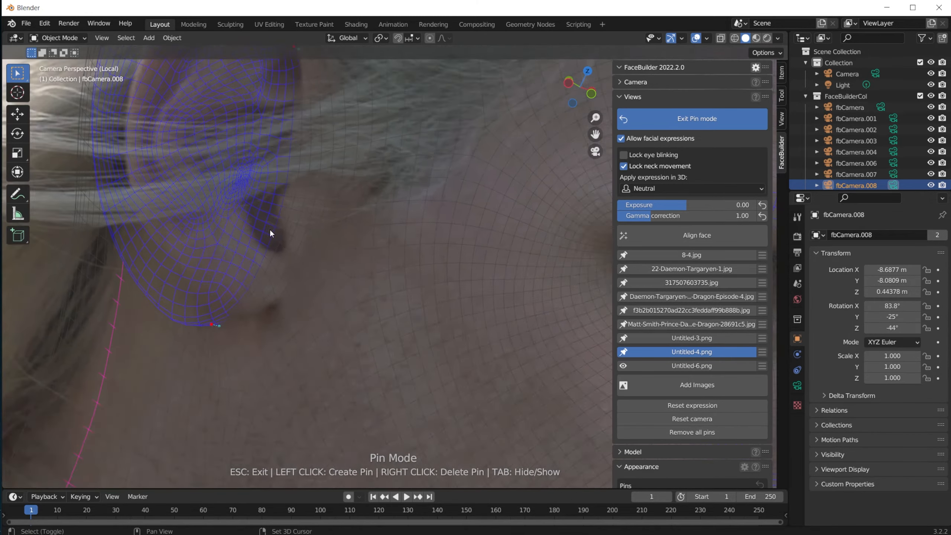
{"action": "scroll", "coordinate": [269, 229], "scroll_direction": "down", "scroll_amount": 3}
{"action": "left_click_drag", "start_coordinate": [361, 165], "coordinate": [385, 165]}
{"action": "left_click_drag", "start_coordinate": [310, 361], "coordinate": [334, 351]}
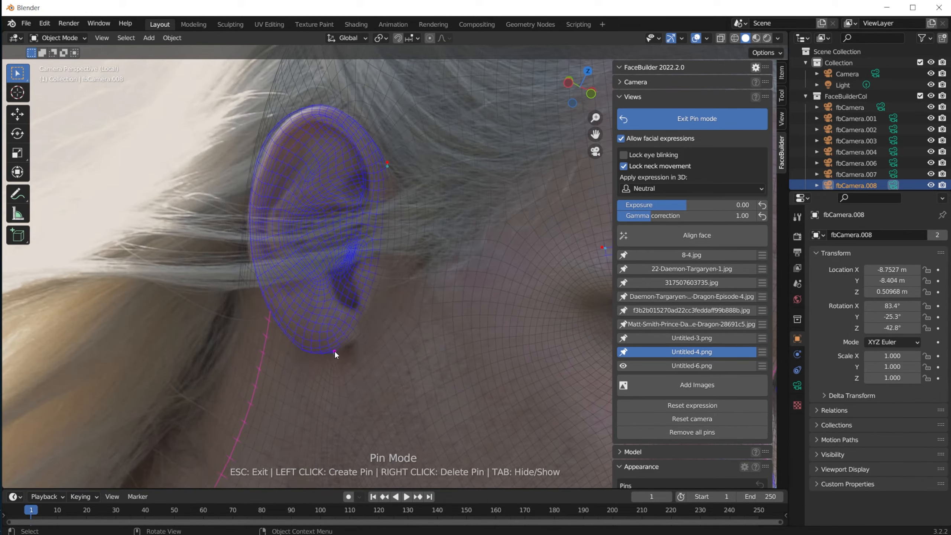
{"action": "scroll", "coordinate": [339, 343], "scroll_direction": "down", "scroll_amount": 5}
- Pin the underside of the jaw near the throat to the photo's jawline
{"action": "scroll", "coordinate": [248, 186], "scroll_direction": "up", "scroll_amount": 7}
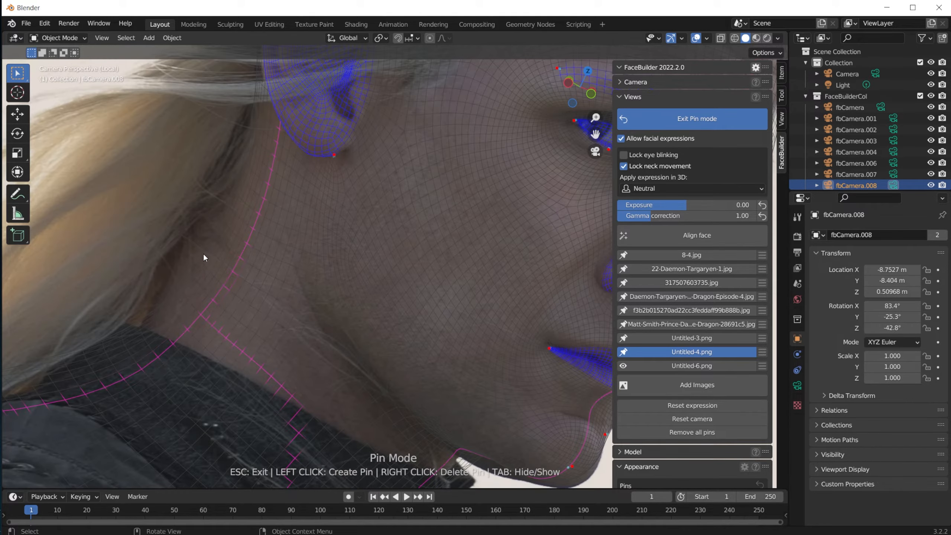
{"action": "scroll", "coordinate": [225, 271], "scroll_direction": "down", "scroll_amount": 4}
{"action": "scroll", "coordinate": [430, 322], "scroll_direction": "up", "scroll_amount": 4}
{"action": "left_click_drag", "start_coordinate": [483, 288], "coordinate": [511, 289]}
{"action": "scroll", "coordinate": [489, 284], "scroll_direction": "up", "scroll_amount": 3}
{"action": "scroll", "coordinate": [510, 291], "scroll_direction": "down", "scroll_amount": 5}
{"action": "scroll", "coordinate": [416, 346], "scroll_direction": "down", "scroll_amount": 3}
- Move the near mouth corner's pin up to the corner of the lips in the photo
{"action": "scroll", "coordinate": [482, 272], "scroll_direction": "up", "scroll_amount": 3}
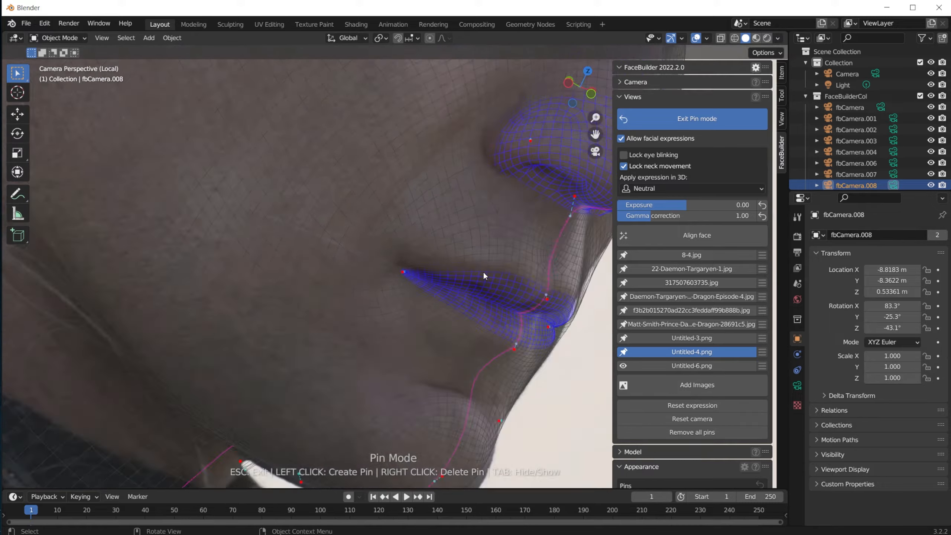
{"action": "scroll", "coordinate": [409, 274], "scroll_direction": "up", "scroll_amount": 5}
{"action": "left_click_drag", "start_coordinate": [407, 275], "coordinate": [405, 252]}
{"action": "scroll", "coordinate": [404, 255], "scroll_direction": "down", "scroll_amount": 5}
{"action": "scroll", "coordinate": [403, 329], "scroll_direction": "up", "scroll_amount": 3}
{"action": "scroll", "coordinate": [403, 328], "scroll_direction": "down", "scroll_amount": 3}
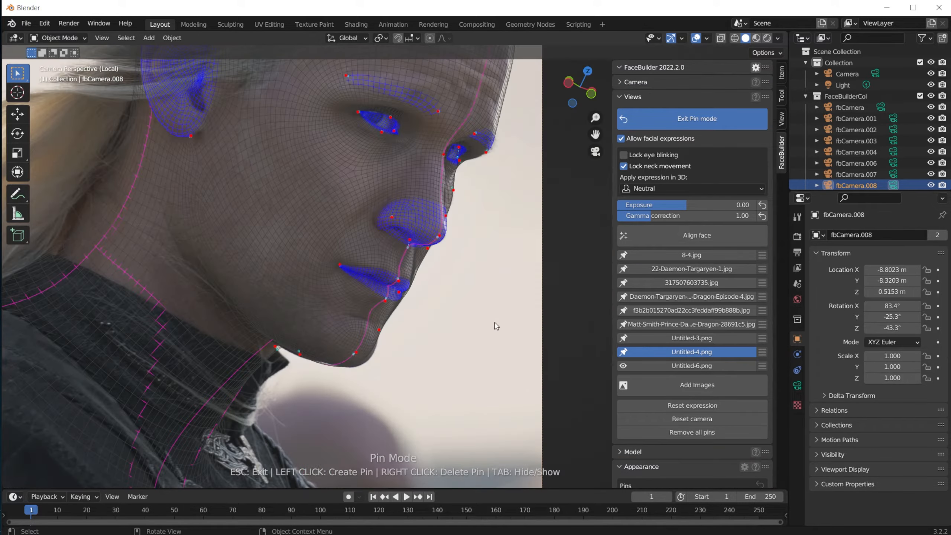
- Switch to the Untitled-6.png view and align the face mesh automatically to its head
{"action": "left_click", "coordinate": [693, 366]}
{"action": "left_click", "coordinate": [676, 236]}
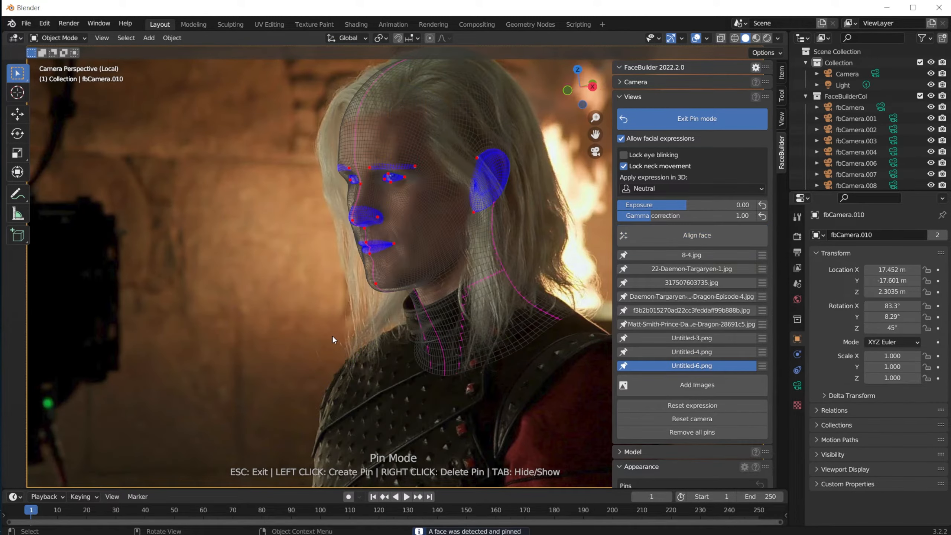
{"action": "scroll", "coordinate": [422, 310], "scroll_direction": "up", "scroll_amount": 5}
{"action": "scroll", "coordinate": [364, 364], "scroll_direction": "down", "scroll_amount": 5}
{"action": "scroll", "coordinate": [477, 359], "scroll_direction": "up", "scroll_amount": 4}
{"action": "scroll", "coordinate": [208, 281], "scroll_direction": "up", "scroll_amount": 3}
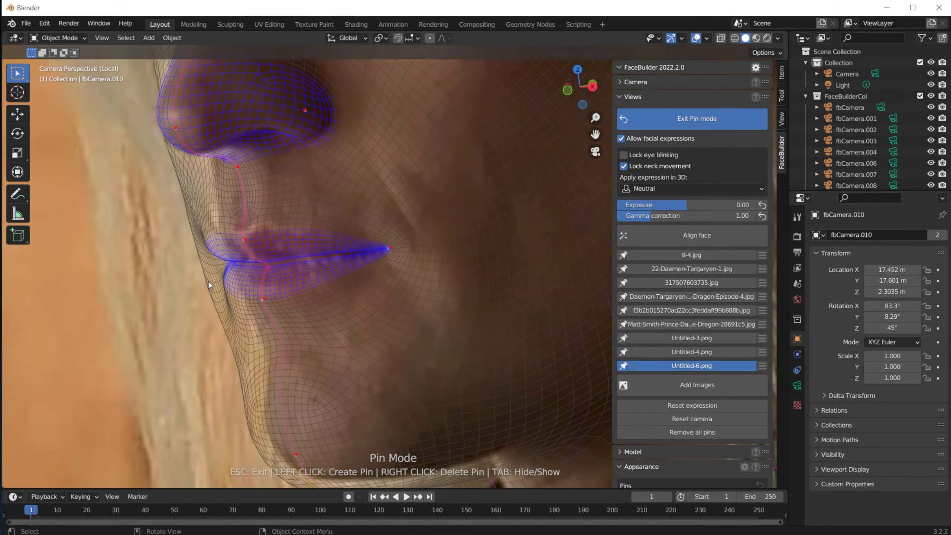
- Reposition the chin pin and pin the junction of the jaw underside and neck to the photo
{"action": "scroll", "coordinate": [303, 308], "scroll_direction": "up", "scroll_amount": 1}
{"action": "scroll", "coordinate": [303, 308], "scroll_direction": "down", "scroll_amount": 4}
{"action": "scroll", "coordinate": [386, 339], "scroll_direction": "up", "scroll_amount": 4}
{"action": "left_click_drag", "start_coordinate": [287, 330], "coordinate": [297, 308]}
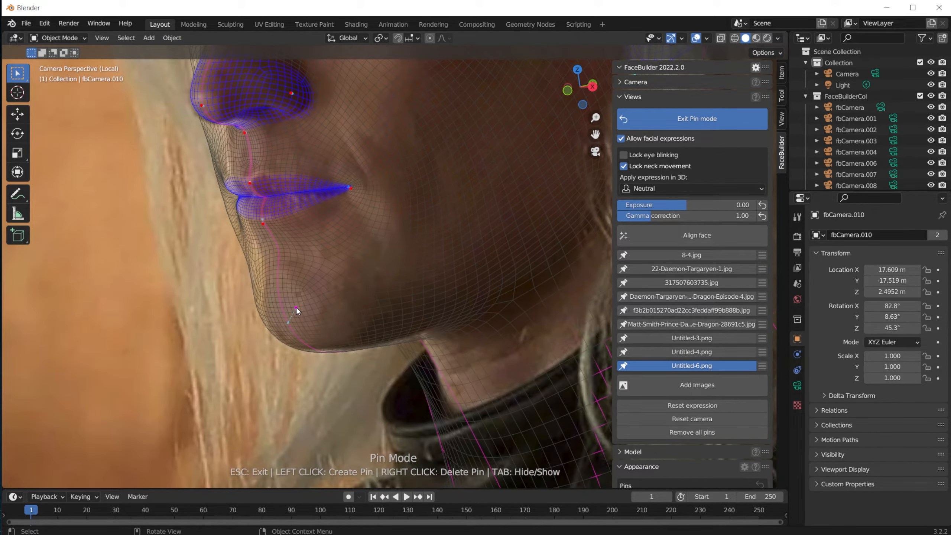
{"action": "left_click", "coordinate": [417, 370]}
{"action": "left_click_drag", "start_coordinate": [420, 373], "coordinate": [431, 357]}
- Refine the pin placement between the nose and lips against the photo
{"action": "scroll", "coordinate": [432, 357], "scroll_direction": "down", "scroll_amount": 4}
{"action": "scroll", "coordinate": [431, 400], "scroll_direction": "up", "scroll_amount": 6}
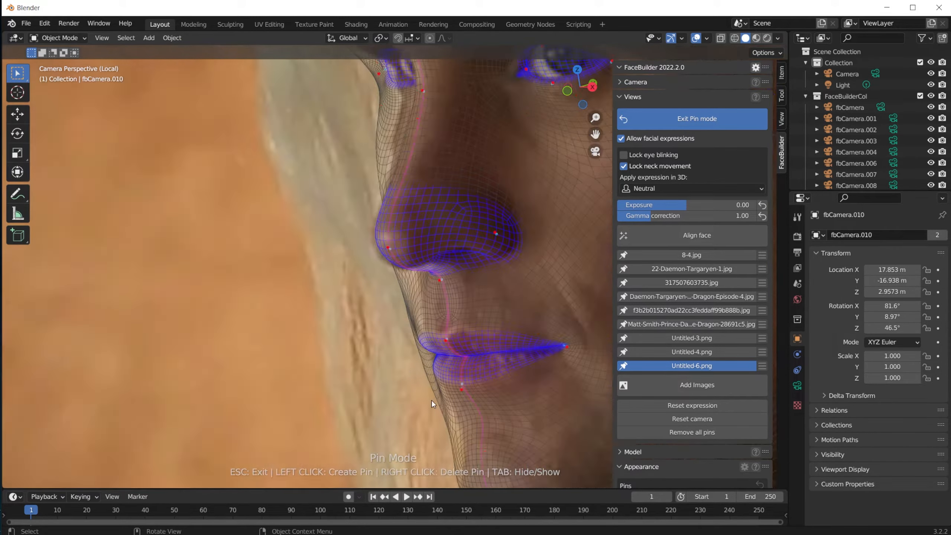
{"action": "left_click_drag", "start_coordinate": [428, 259], "coordinate": [444, 252]}
{"action": "scroll", "coordinate": [441, 280], "scroll_direction": "down", "scroll_amount": 4}
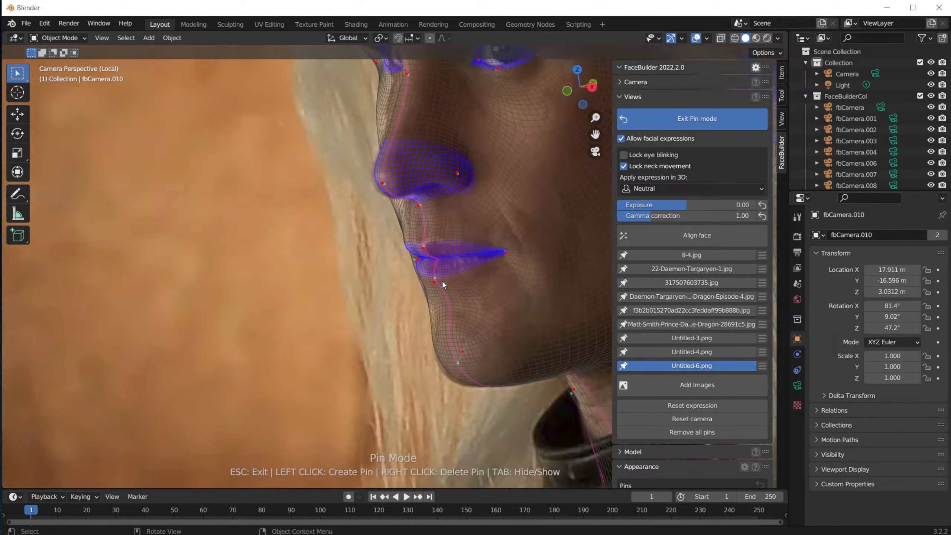
- Adjust the pin at the outer end of the near eyebrow, then undo the last pin change
{"action": "scroll", "coordinate": [416, 235], "scroll_direction": "up", "scroll_amount": 5}
{"action": "scroll", "coordinate": [416, 234], "scroll_direction": "down", "scroll_amount": 4}
{"action": "scroll", "coordinate": [431, 191], "scroll_direction": "up", "scroll_amount": 5}
{"action": "left_click_drag", "start_coordinate": [388, 215], "coordinate": [484, 235]}
{"action": "scroll", "coordinate": [414, 203], "scroll_direction": "down", "scroll_amount": 5}
{"action": "scroll", "coordinate": [442, 187], "scroll_direction": "up", "scroll_amount": 5}
{"action": "scroll", "coordinate": [410, 260], "scroll_direction": "down", "scroll_amount": 5}
{"action": "scroll", "coordinate": [479, 223], "scroll_direction": "up", "scroll_amount": 2}
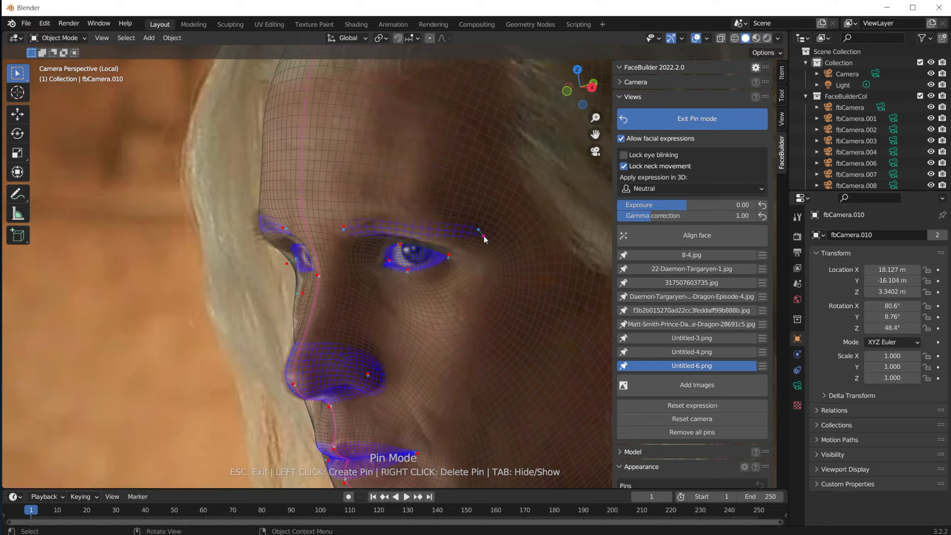
{"action": "key", "text": "ctrl+z"}
- Check the mesh fit around the near ear, exit Pin mode and inspect the head model in 3D
{"action": "scroll", "coordinate": [484, 236], "scroll_direction": "down", "scroll_amount": 2}
{"action": "scroll", "coordinate": [320, 284], "scroll_direction": "down", "scroll_amount": 2}
{"action": "scroll", "coordinate": [371, 357], "scroll_direction": "up", "scroll_amount": 4}
{"action": "scroll", "coordinate": [483, 240], "scroll_direction": "down", "scroll_amount": 5}
{"action": "scroll", "coordinate": [382, 151], "scroll_direction": "up", "scroll_amount": 4}
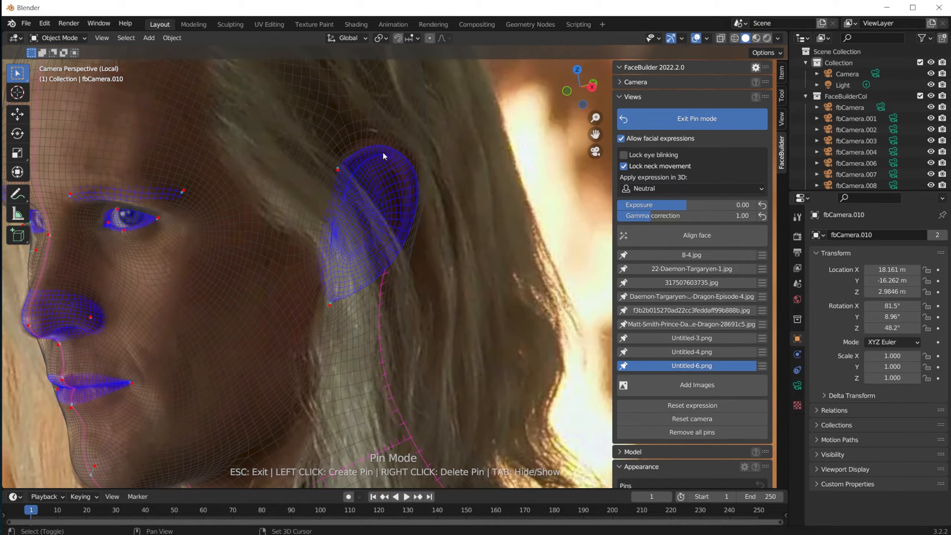
{"action": "scroll", "coordinate": [382, 151], "scroll_direction": "down", "scroll_amount": 5}
{"action": "key", "text": "Escape"}
{"action": "middle_click_drag", "start_coordinate": [410, 344], "coordinate": [570, 339]}
{"action": "scroll", "coordinate": [431, 261], "scroll_direction": "up", "scroll_amount": 3}
{"action": "middle_click_drag", "start_coordinate": [450, 314], "coordinate": [414, 303]}
{"action": "scroll", "coordinate": [412, 321], "scroll_direction": "down", "scroll_amount": 2}
{"action": "scroll", "coordinate": [413, 304], "scroll_direction": "up", "scroll_amount": 2}
{"action": "scroll", "coordinate": [413, 299], "scroll_direction": "down", "scroll_amount": 3}
{"action": "scroll", "coordinate": [405, 245], "scroll_direction": "up", "scroll_amount": 2}
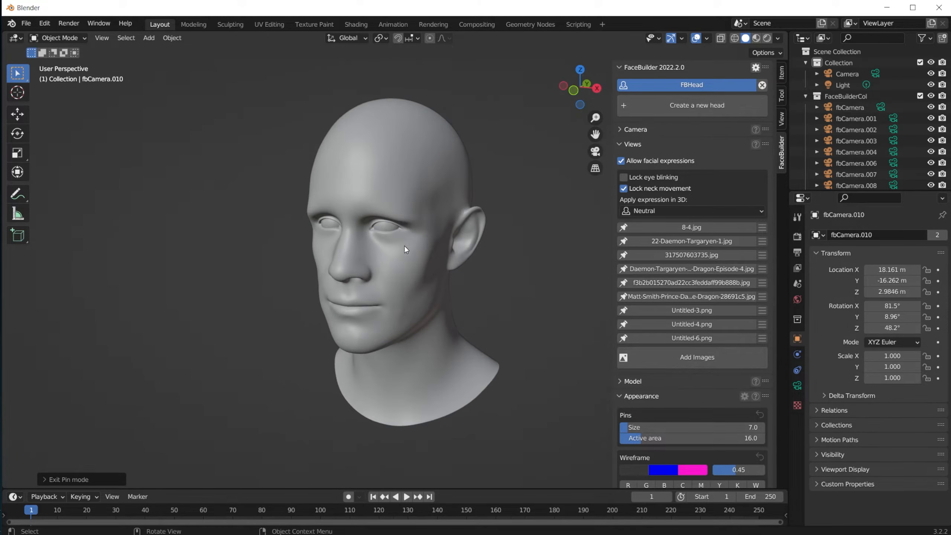
- Open the 8-4.jpg view and examine how the pinned mesh fits the frontal face
{"action": "left_click", "coordinate": [687, 228]}
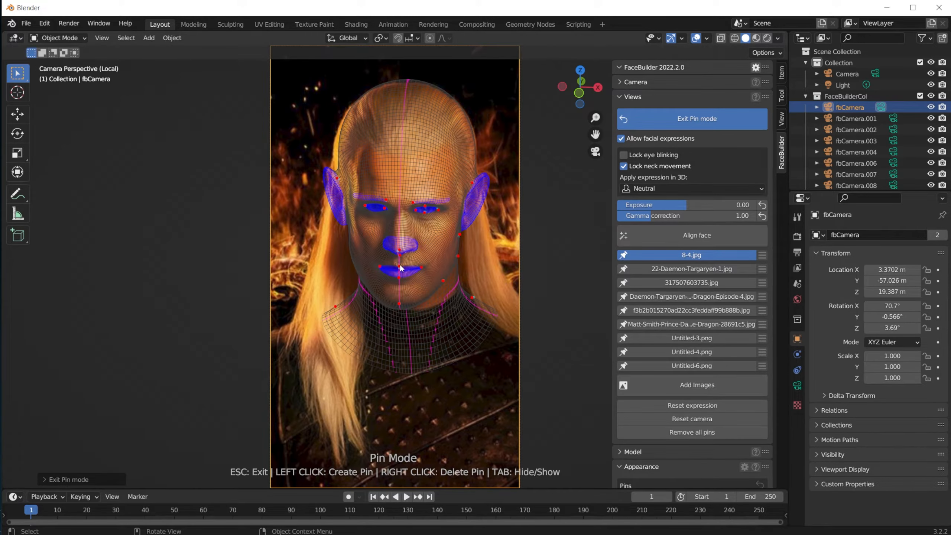
{"action": "scroll", "coordinate": [400, 255], "scroll_direction": "up", "scroll_amount": 1}
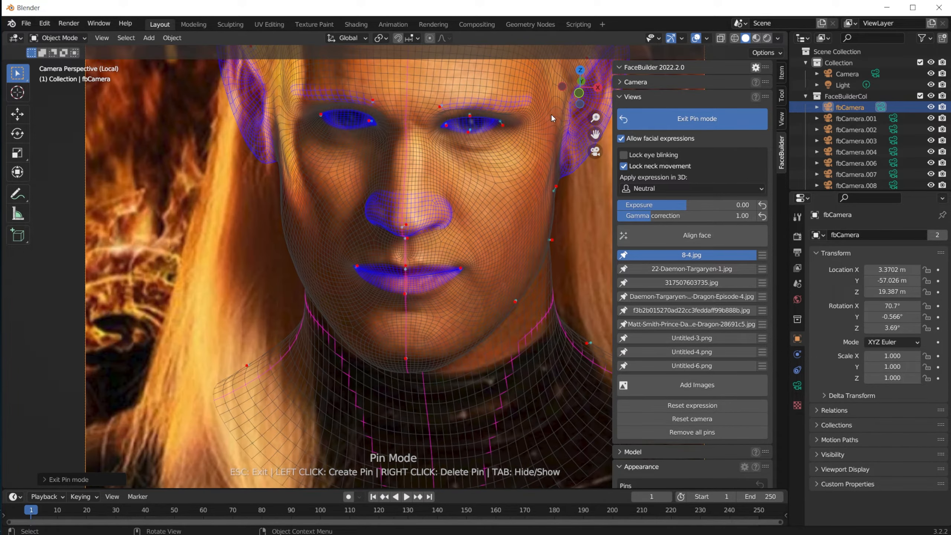
{"action": "scroll", "coordinate": [551, 115], "scroll_direction": "down", "scroll_amount": 3}
{"action": "scroll", "coordinate": [337, 206], "scroll_direction": "up", "scroll_amount": 2}
{"action": "scroll", "coordinate": [464, 289], "scroll_direction": "up", "scroll_amount": 1}
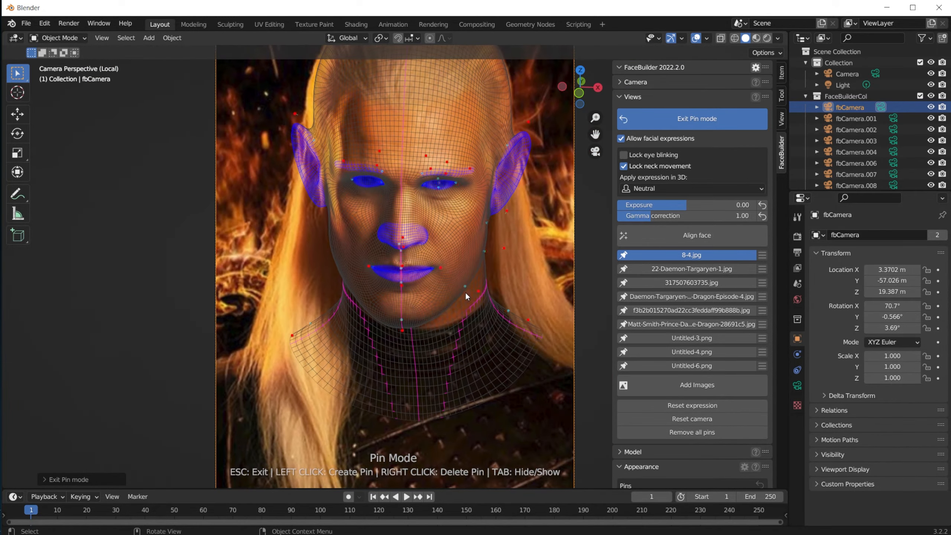
{"action": "scroll", "coordinate": [465, 291], "scroll_direction": "down", "scroll_amount": 4}
{"action": "scroll", "coordinate": [455, 297], "scroll_direction": "up", "scroll_amount": 4}
- Exit Pin mode and examine the finished head from the front and other angles
{"action": "left_click", "coordinate": [639, 122]}
{"action": "middle_click_drag", "start_coordinate": [358, 400], "coordinate": [368, 315]}
{"action": "middle_click_drag", "start_coordinate": [391, 279], "coordinate": [417, 190]}
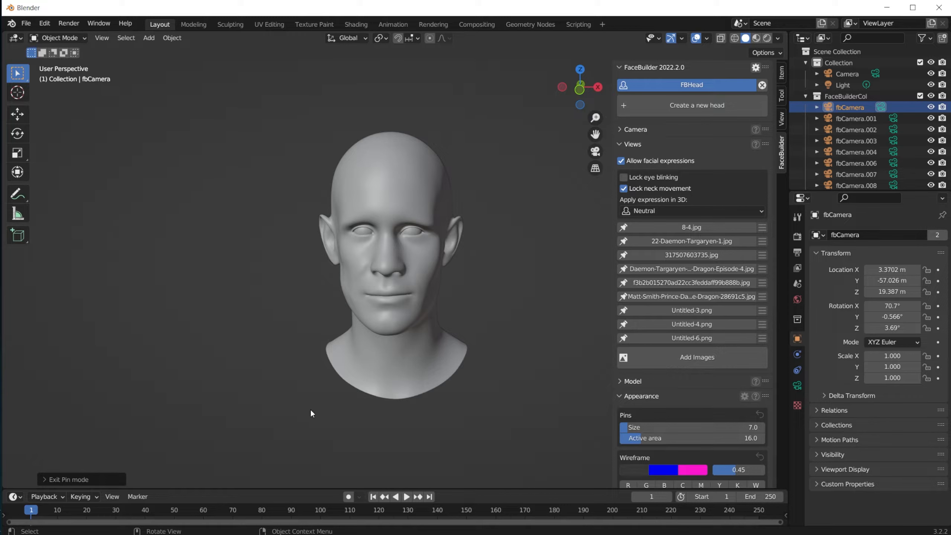
{"action": "middle_click_drag", "start_coordinate": [400, 310], "coordinate": [257, 395]}
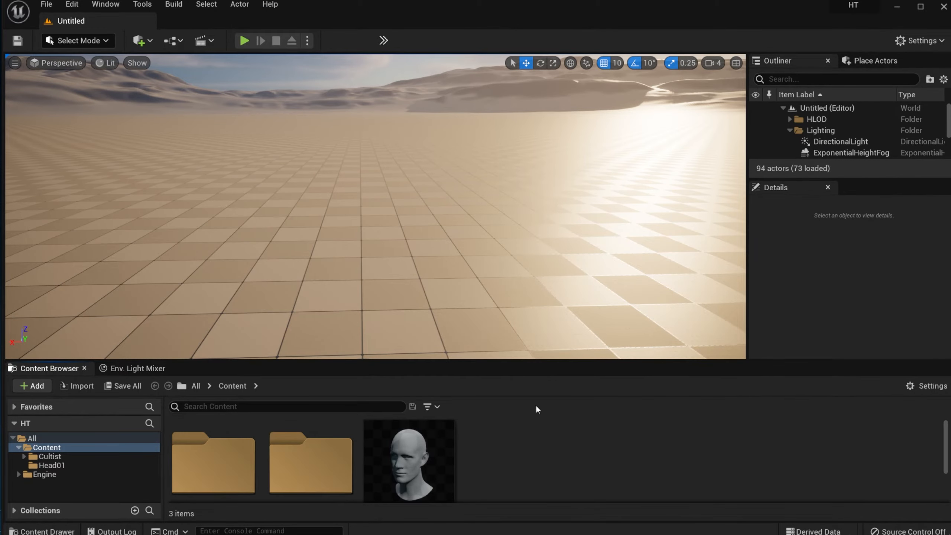
- Switch to Unreal Engine and create a MetaHuman Identity asset named Targaryan in the Content folder
{"action": "left_click_drag", "start_coordinate": [559, 362], "coordinate": [558, 336]}
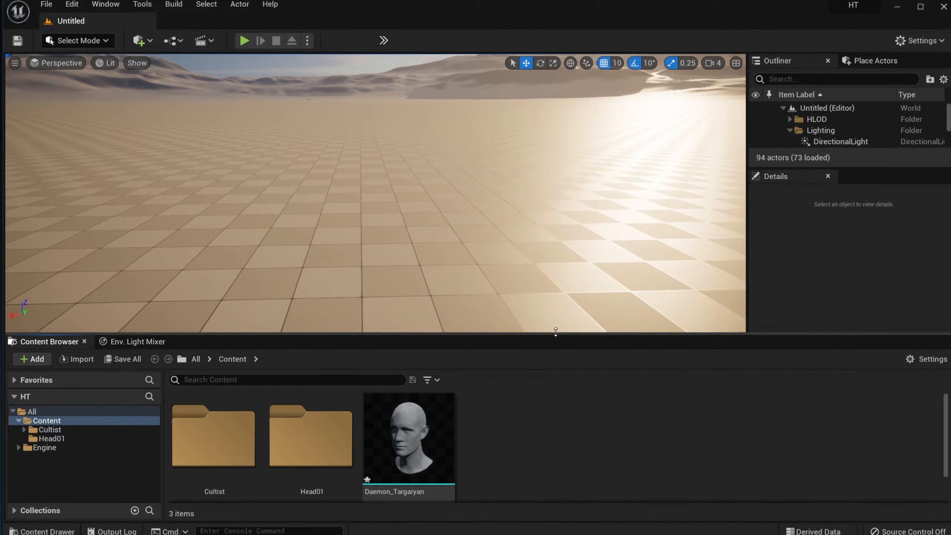
{"action": "left_click", "coordinate": [427, 465]}
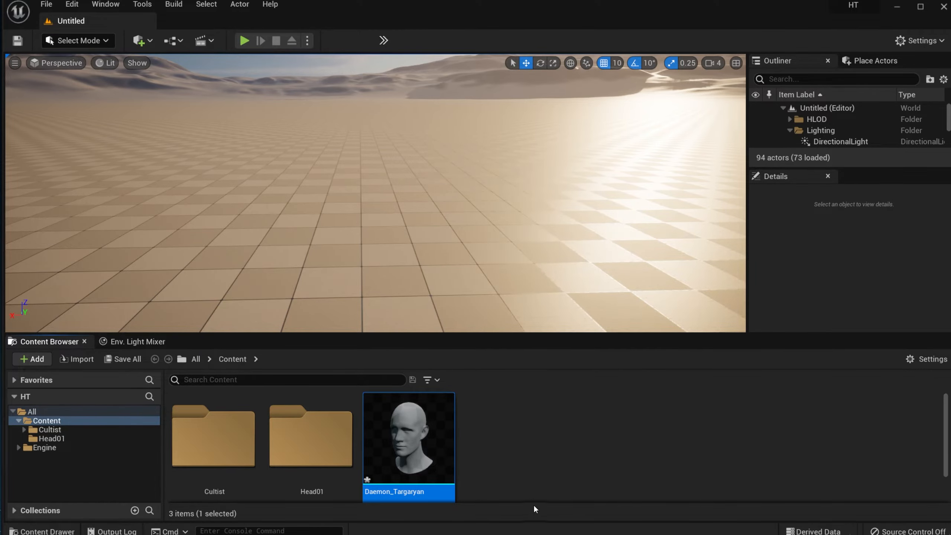
{"action": "right_click", "coordinate": [491, 441]}
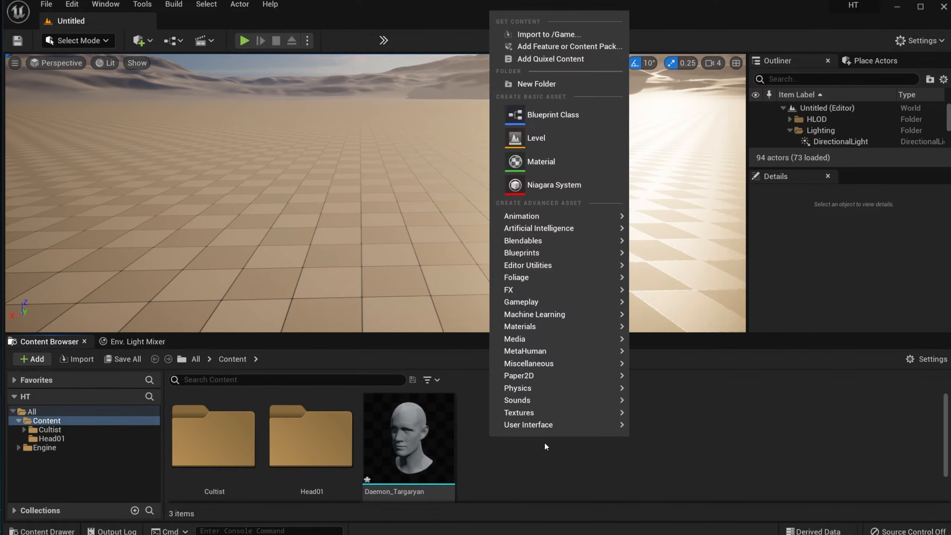
{"action": "mouse_move", "coordinate": [614, 363]}
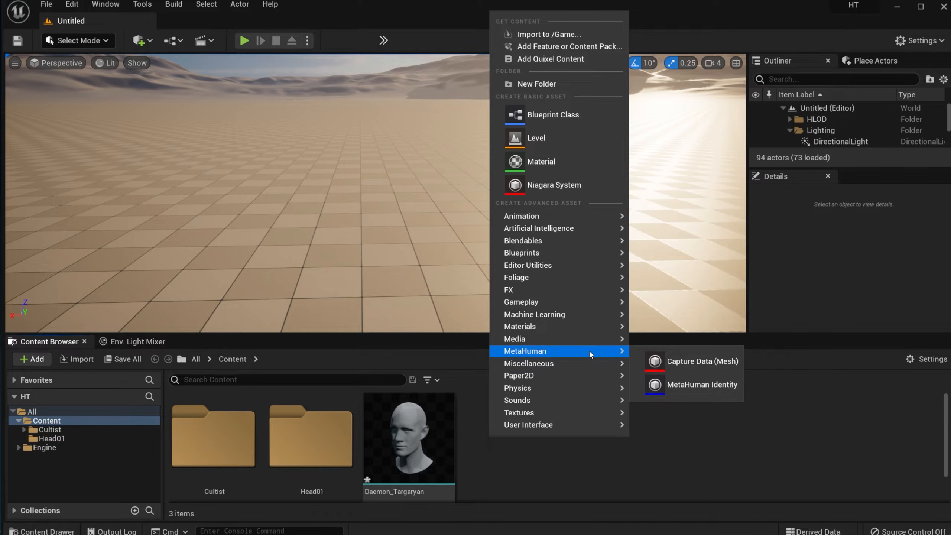
{"action": "left_click", "coordinate": [681, 388]}
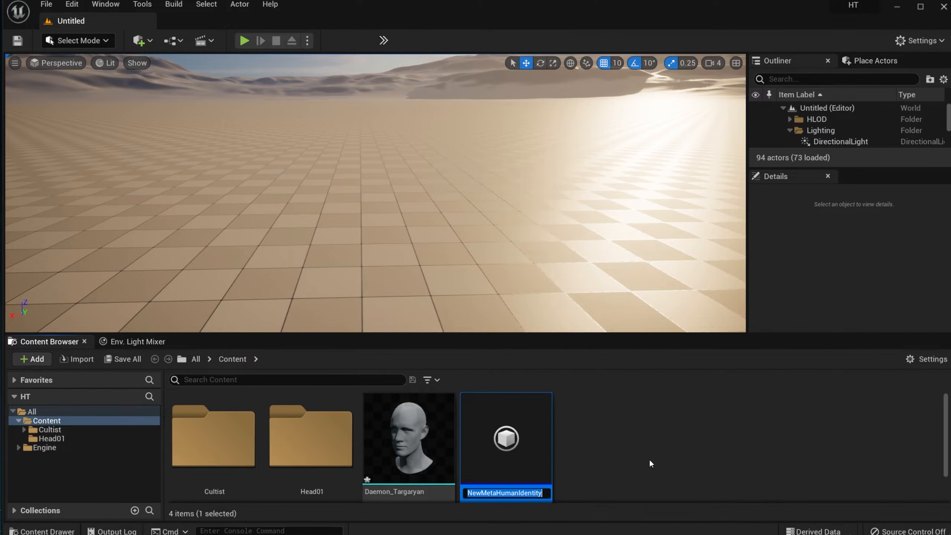
{"action": "type", "text": "Targaryan"}
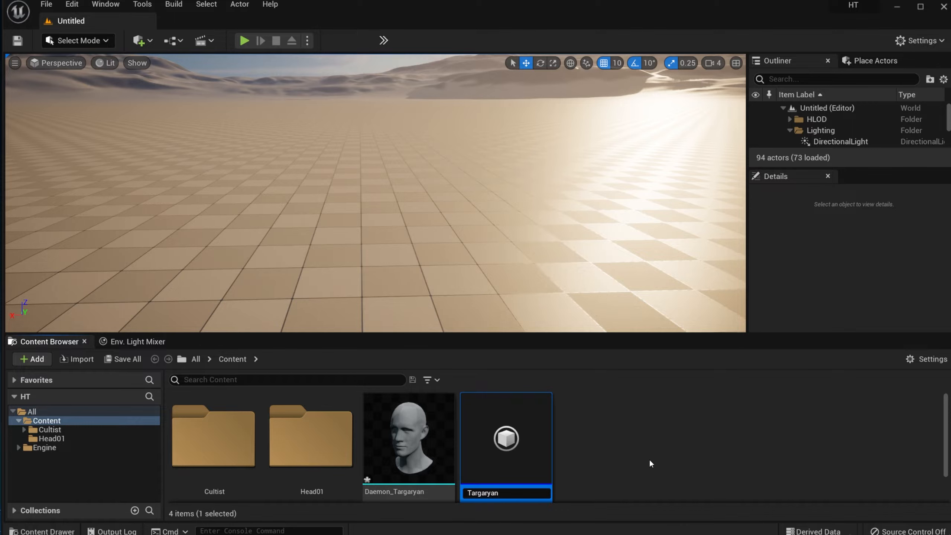
{"action": "key", "text": "Return"}
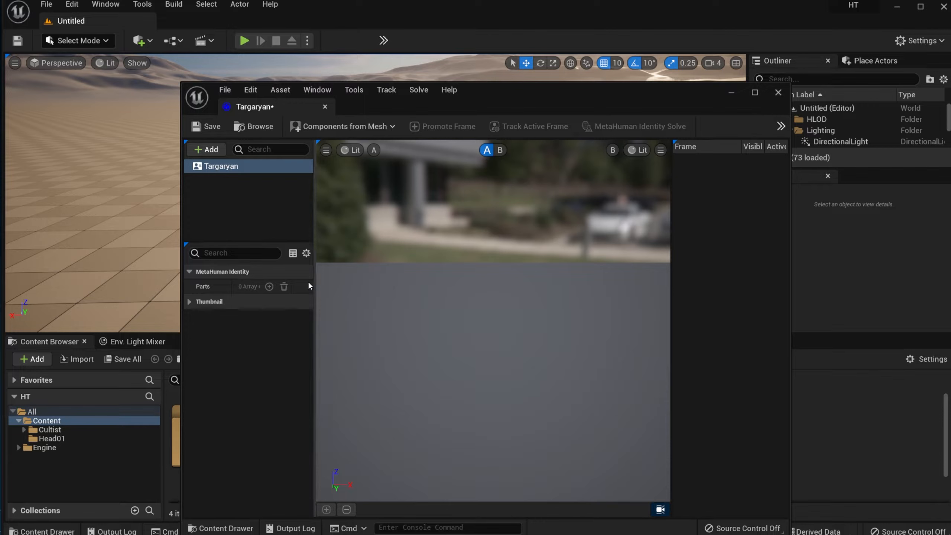
- Create the Targaryan identity's components from the Daemon_Targaryan static mesh
{"action": "left_click_drag", "start_coordinate": [500, 103], "coordinate": [530, 91]}
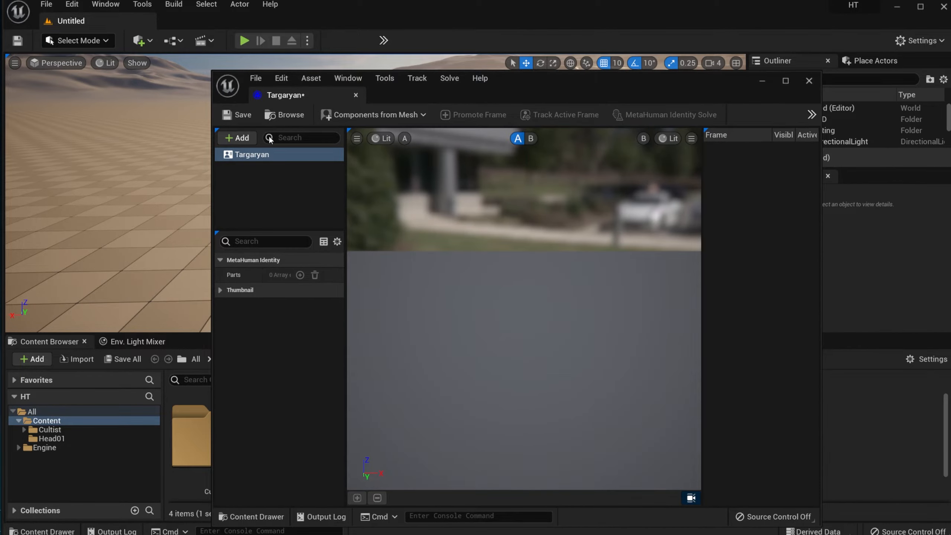
{"action": "left_click", "coordinate": [347, 117]}
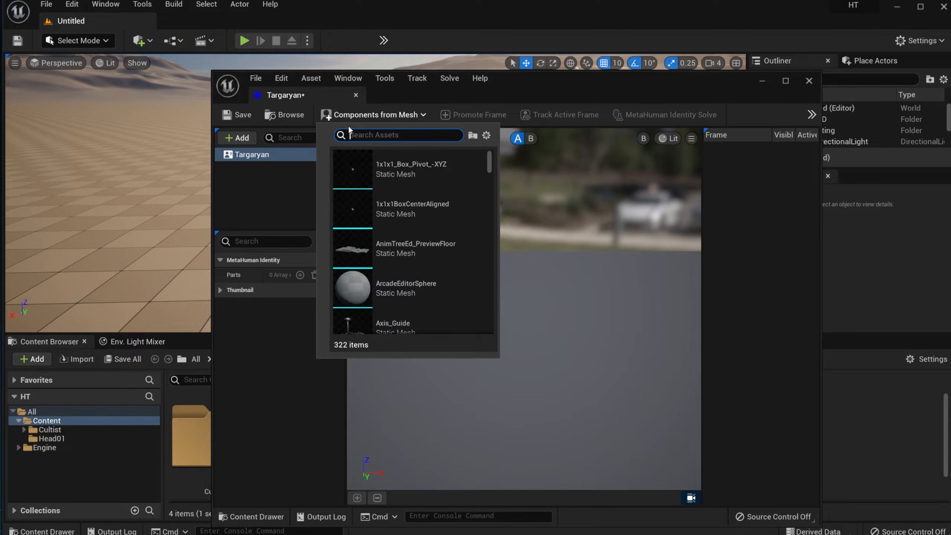
{"action": "type", "text": "dae"}
{"action": "type", "text": "ne"}
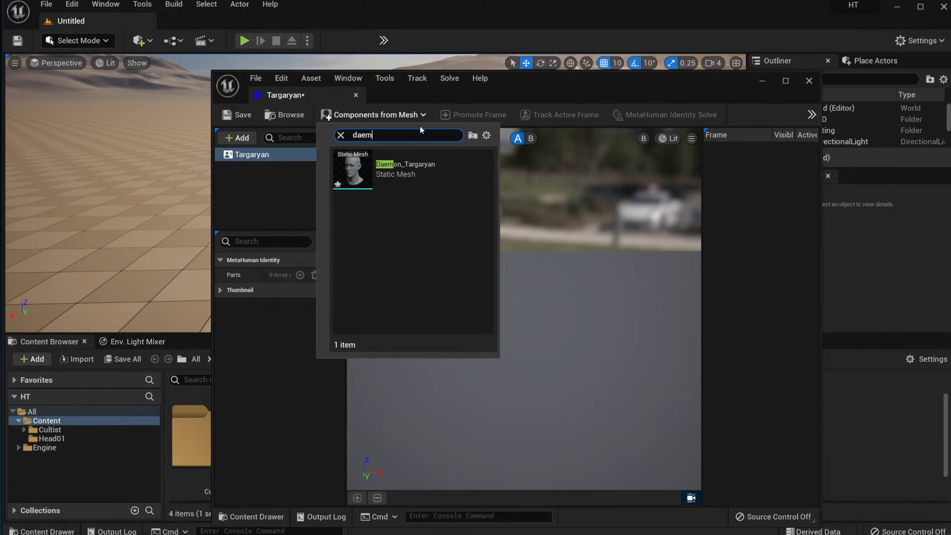
{"action": "double_click", "coordinate": [389, 161]}
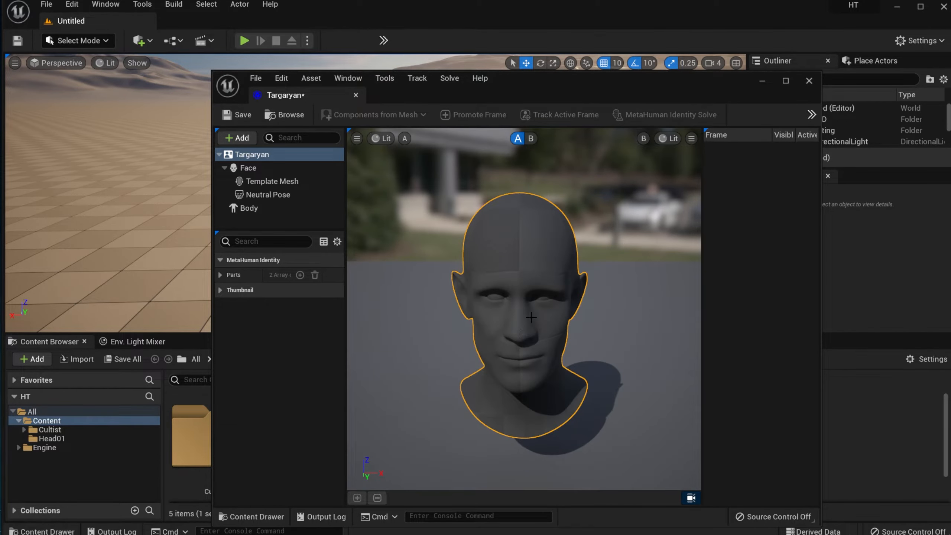
- Frame the head from the front and set the identity viewport's field of view to 25
{"action": "scroll", "coordinate": [531, 317], "scroll_direction": "down", "scroll_amount": 2}
{"action": "middle_click_drag", "start_coordinate": [547, 355], "coordinate": [546, 346]}
{"action": "middle_click_drag", "start_coordinate": [524, 252], "coordinate": [524, 260]}
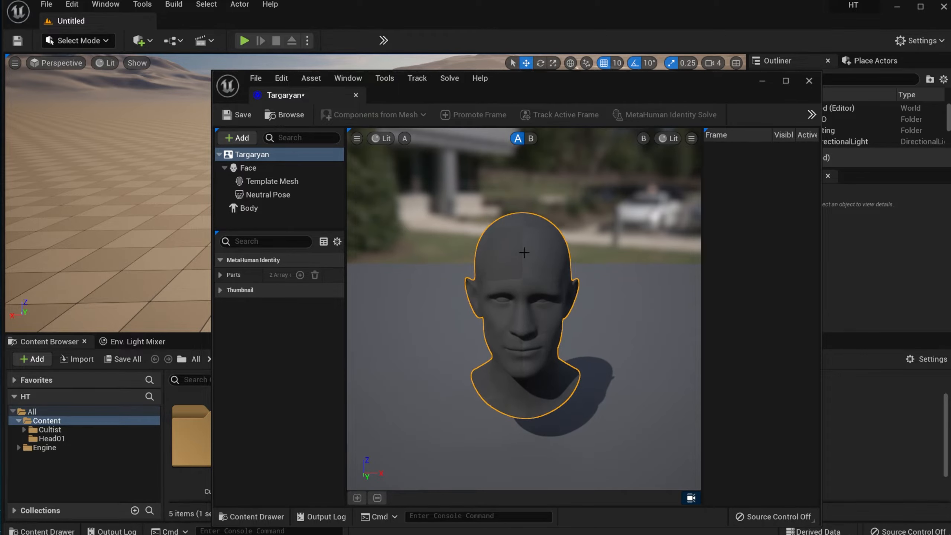
{"action": "right_click_drag", "start_coordinate": [524, 253], "coordinate": [524, 225]}
{"action": "key", "text": "w"}
{"action": "key", "text": "q"}
{"action": "key", "text": "w"}
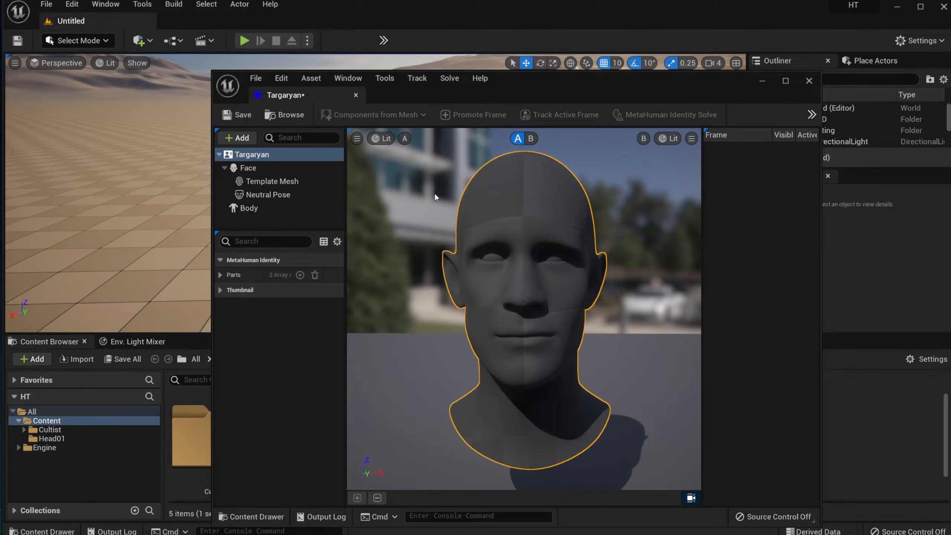
{"action": "left_click", "coordinate": [357, 139]}
{"action": "left_click", "coordinate": [436, 181]}
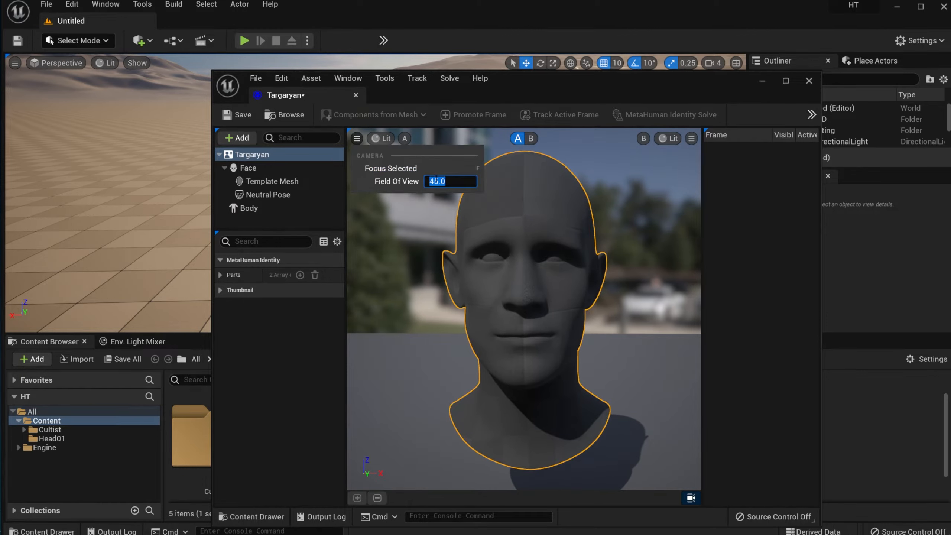
{"action": "type", "text": "25"}
{"action": "key", "text": "Return"}
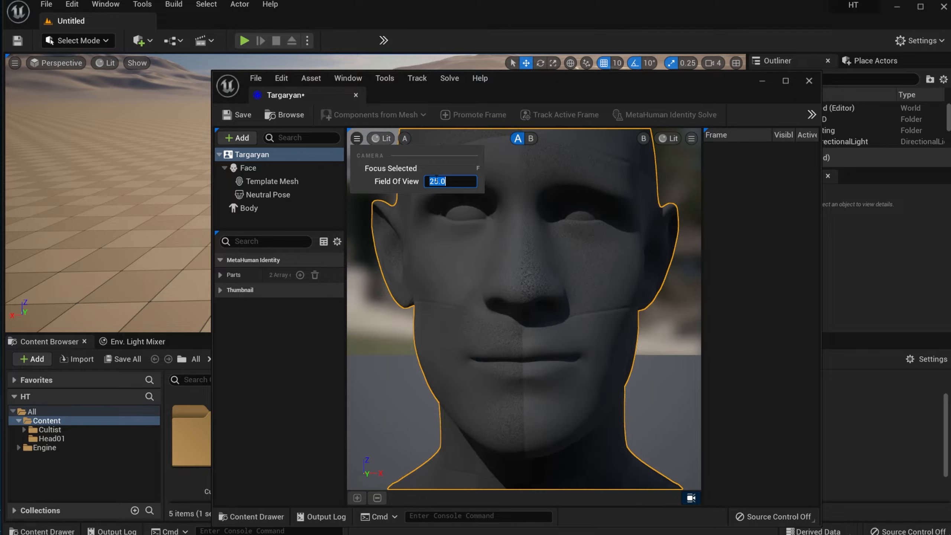
- Select the Neutral Pose, promote a frame with the whole head in frontal view, and track the active frame
{"action": "left_click", "coordinate": [268, 195]}
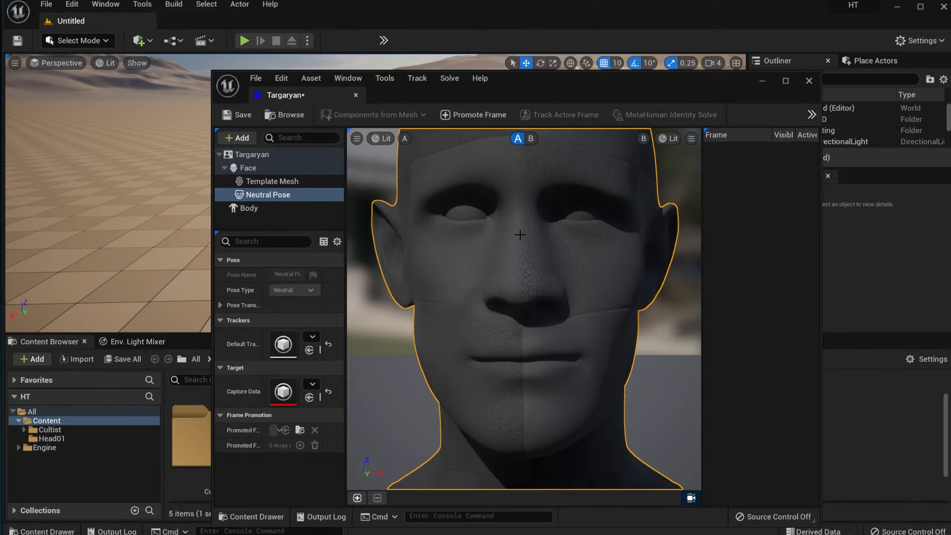
{"action": "right_click_drag", "start_coordinate": [520, 235], "coordinate": [449, 235], "text": "alt"}
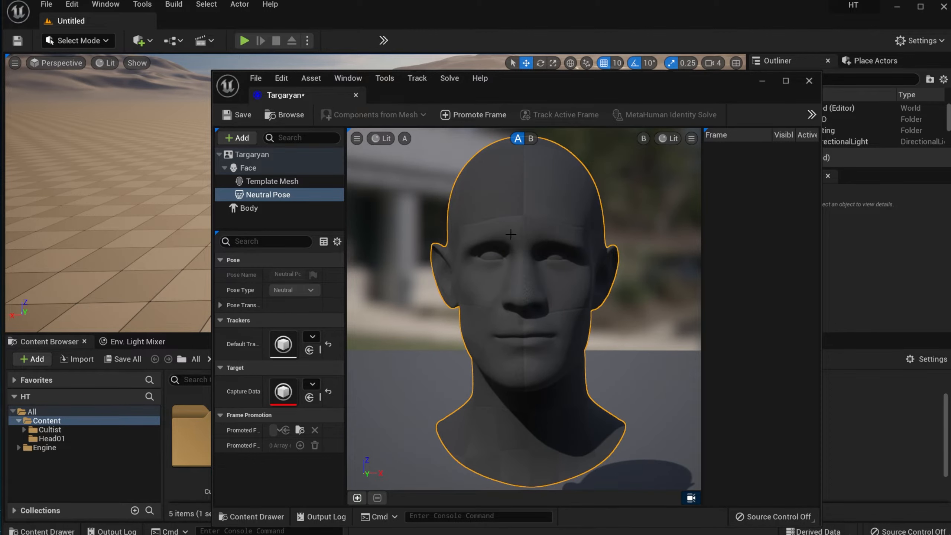
{"action": "left_click", "coordinate": [473, 115]}
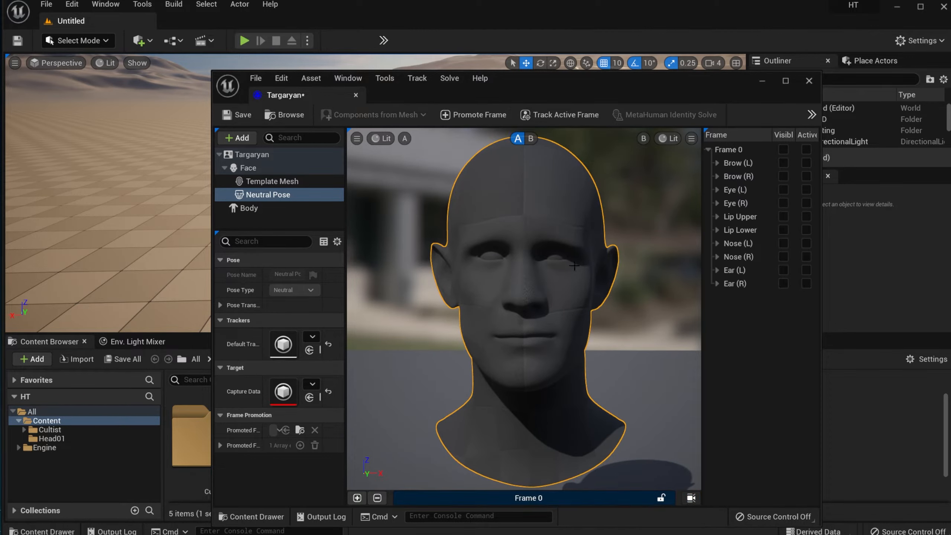
{"action": "left_click", "coordinate": [562, 115]}
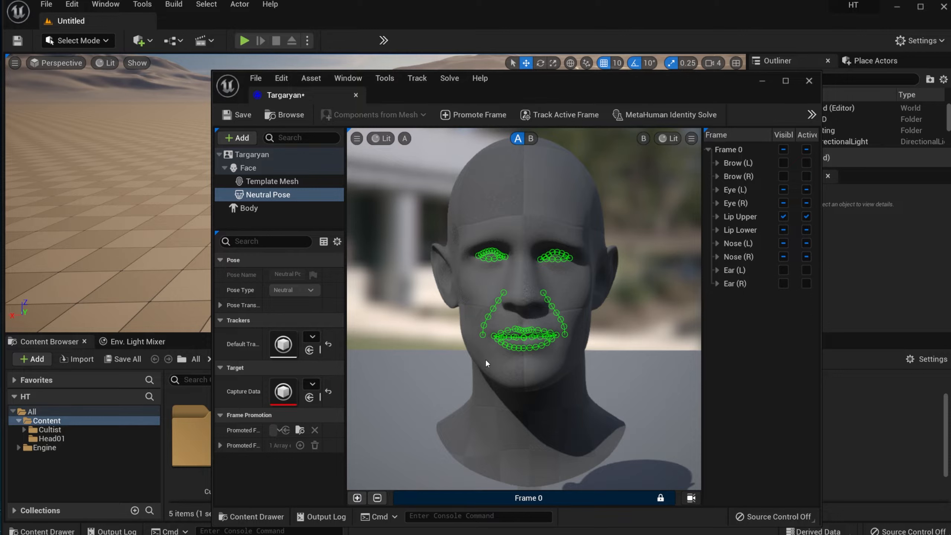
- Inspect how closely the tracked upper and lower lip contours follow the mouth
{"action": "scroll", "coordinate": [485, 358], "scroll_direction": "up", "scroll_amount": 10}
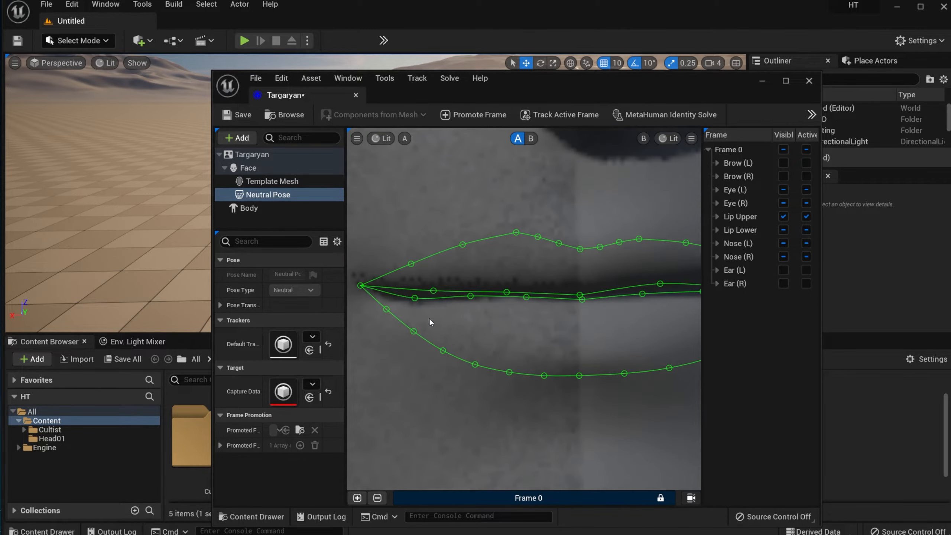
{"action": "scroll", "coordinate": [430, 322], "scroll_direction": "down", "scroll_amount": 6}
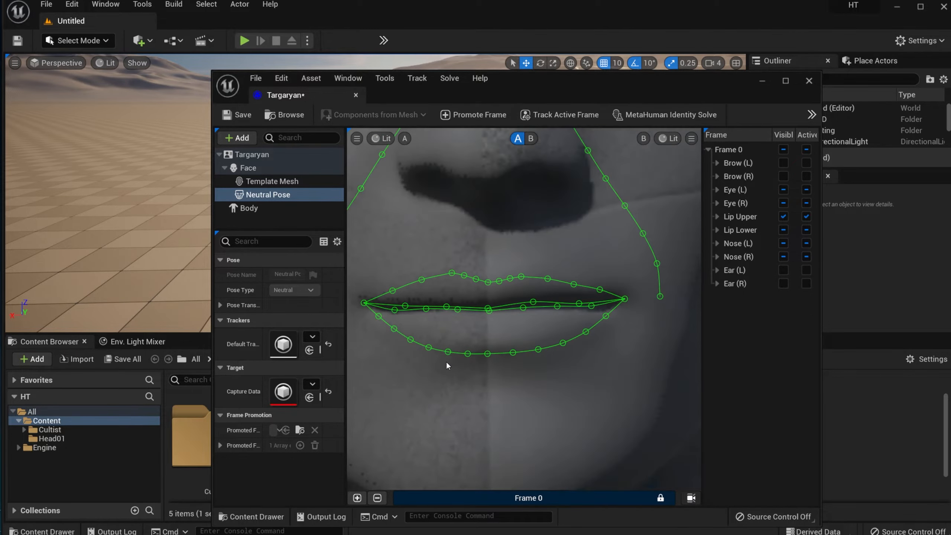
{"action": "scroll", "coordinate": [445, 361], "scroll_direction": "down", "scroll_amount": 5}
{"action": "scroll", "coordinate": [490, 240], "scroll_direction": "up", "scroll_amount": 2}
{"action": "scroll", "coordinate": [499, 308], "scroll_direction": "down", "scroll_amount": 4}
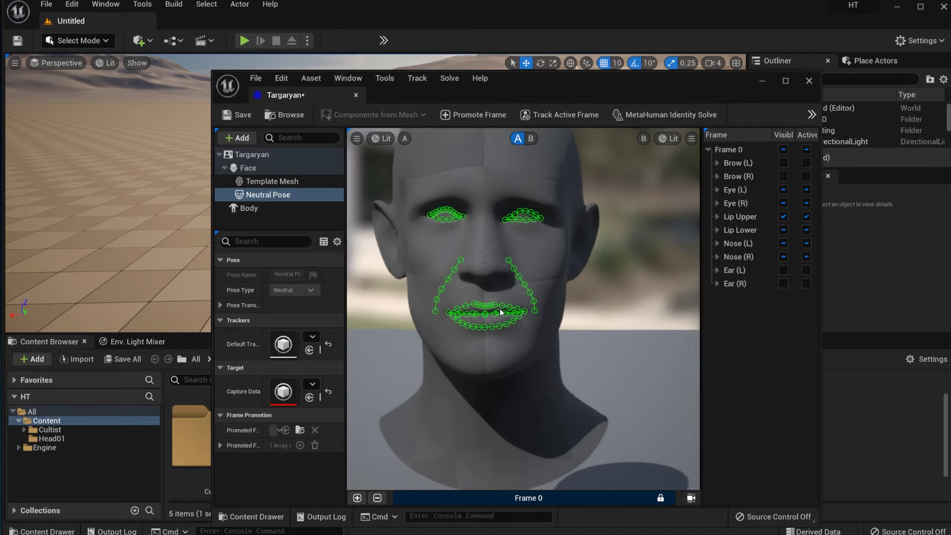
- Align the lower eyelid markers of the character's left eye with the edge of the lower lid
{"action": "scroll", "coordinate": [500, 308], "scroll_direction": "up", "scroll_amount": 10}
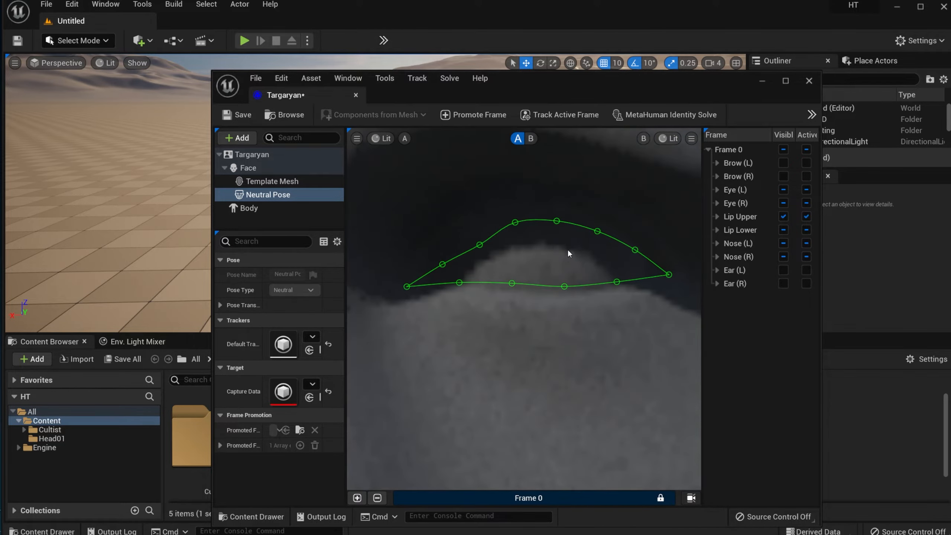
{"action": "scroll", "coordinate": [568, 253], "scroll_direction": "up", "scroll_amount": 2}
{"action": "scroll", "coordinate": [518, 257], "scroll_direction": "down", "scroll_amount": 4}
{"action": "scroll", "coordinate": [542, 302], "scroll_direction": "up", "scroll_amount": 6}
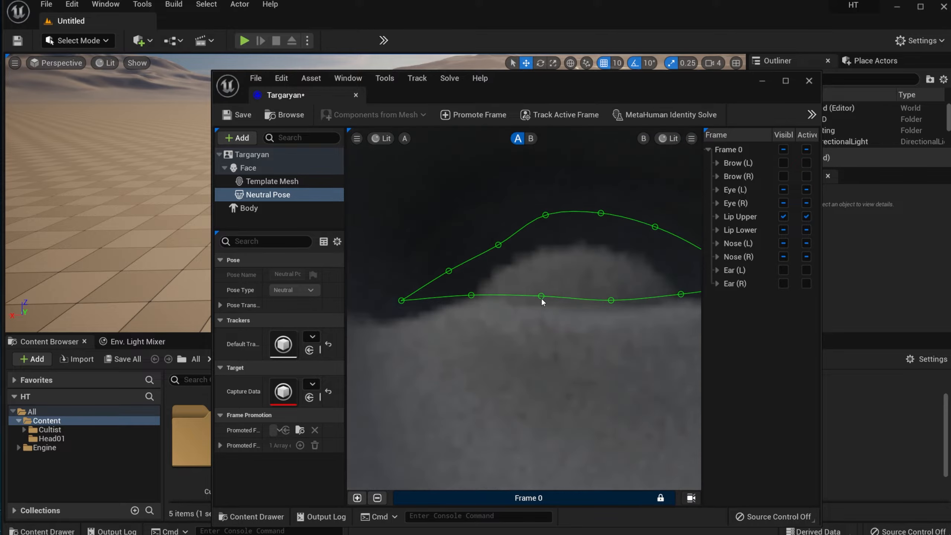
{"action": "left_click_drag", "start_coordinate": [539, 301], "coordinate": [542, 302]}
{"action": "left_click_drag", "start_coordinate": [611, 300], "coordinate": [612, 303]}
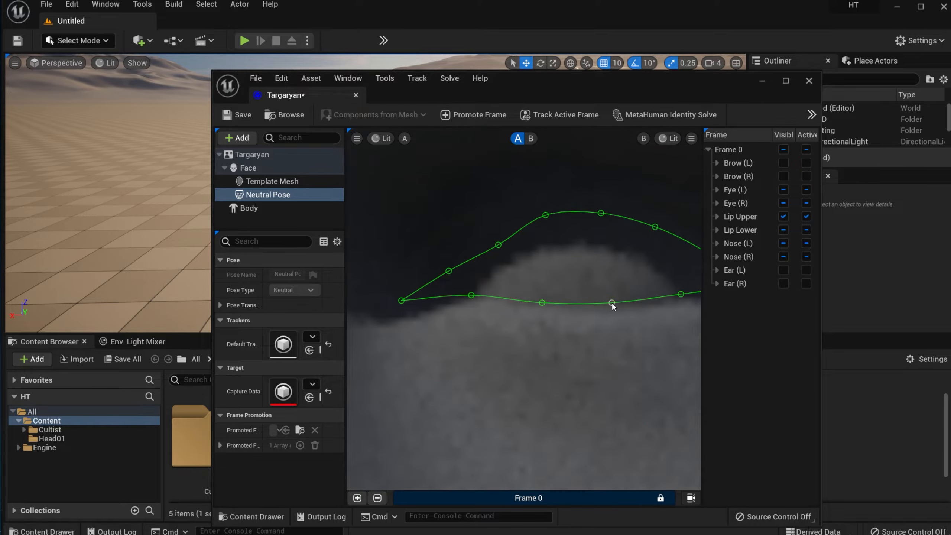
{"action": "scroll", "coordinate": [617, 302], "scroll_direction": "down", "scroll_amount": 5}
{"action": "middle_click_drag", "start_coordinate": [649, 314], "coordinate": [500, 314]}
{"action": "scroll", "coordinate": [500, 314], "scroll_direction": "up", "scroll_amount": 4}
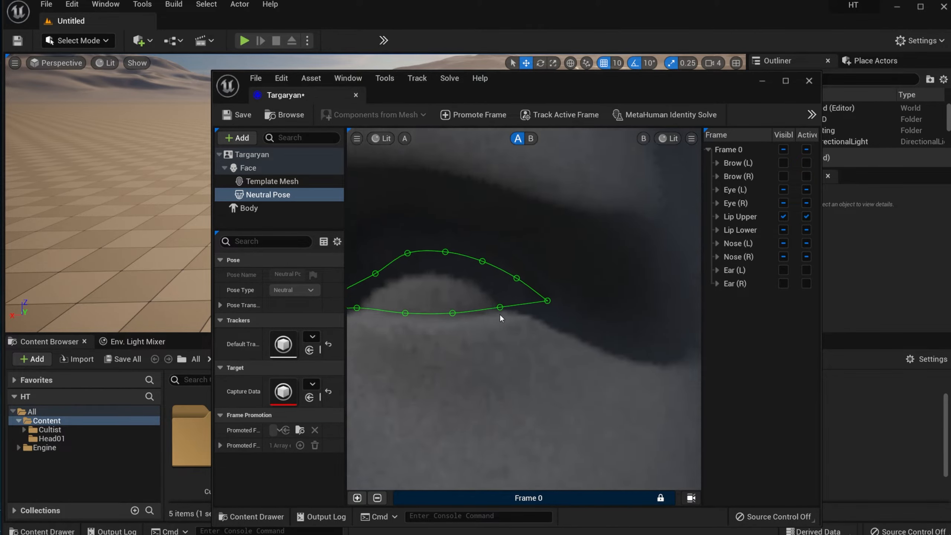
{"action": "left_click_drag", "start_coordinate": [501, 303], "coordinate": [507, 312]}
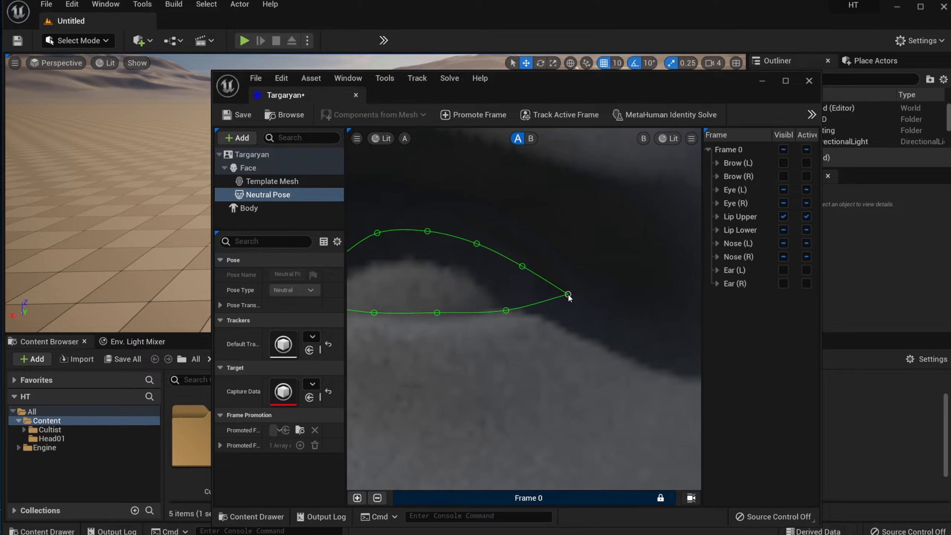
- Raise the upper eyelid markers of the character's left eye into a smooth, higher arc from outer to inner corner
{"action": "left_click_drag", "start_coordinate": [523, 267], "coordinate": [527, 254]}
{"action": "middle_click_drag", "start_coordinate": [477, 254], "coordinate": [558, 290]}
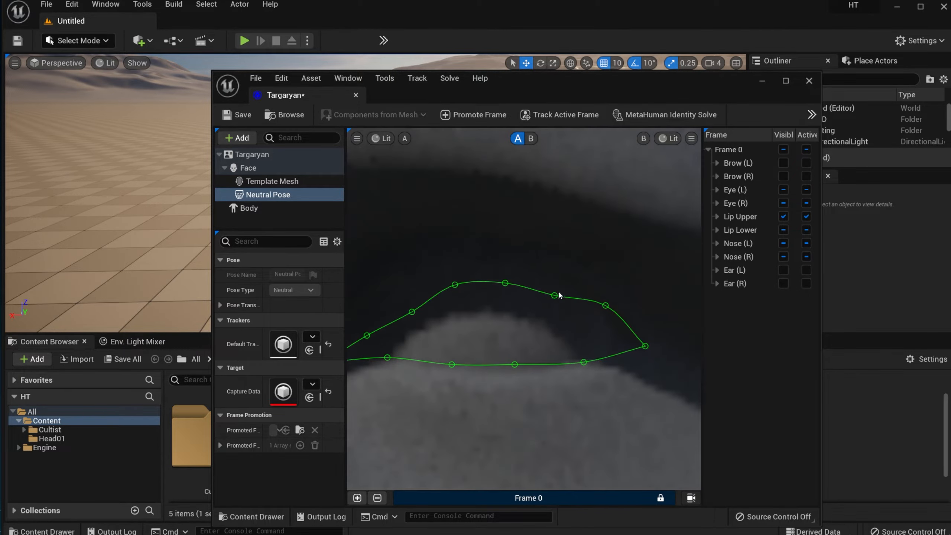
{"action": "left_click_drag", "start_coordinate": [554, 294], "coordinate": [503, 265]}
{"action": "left_click", "coordinate": [501, 263]}
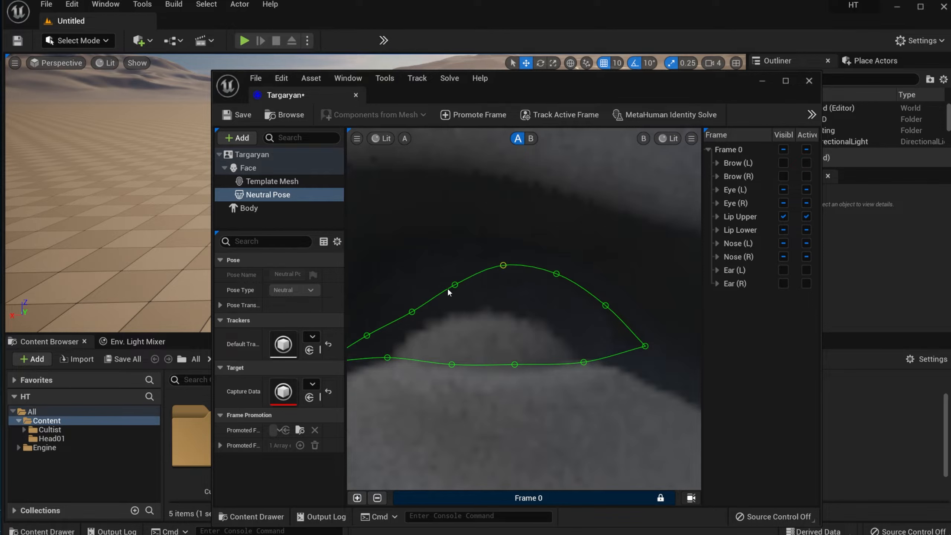
{"action": "left_click_drag", "start_coordinate": [454, 285], "coordinate": [447, 269]}
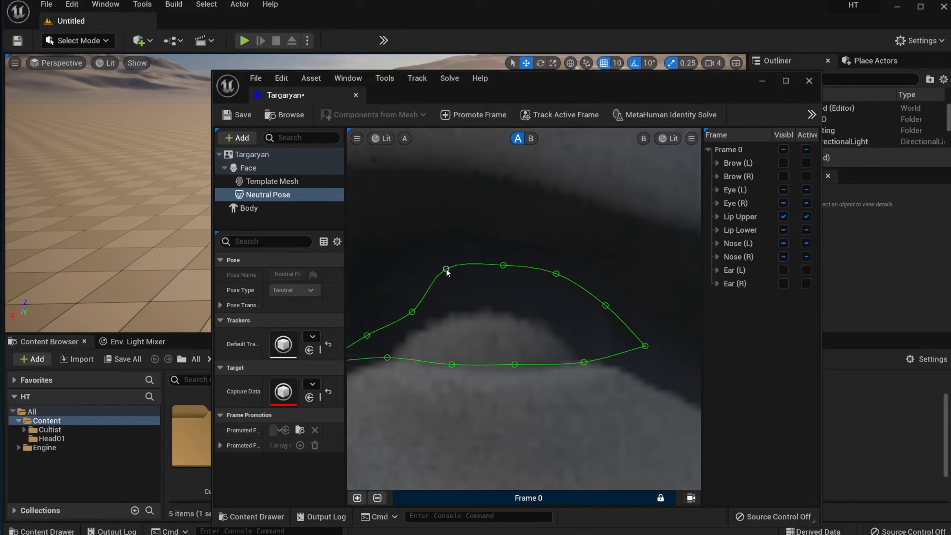
{"action": "middle_click_drag", "start_coordinate": [458, 297], "coordinate": [553, 311]}
{"action": "left_click_drag", "start_coordinate": [506, 325], "coordinate": [494, 303]}
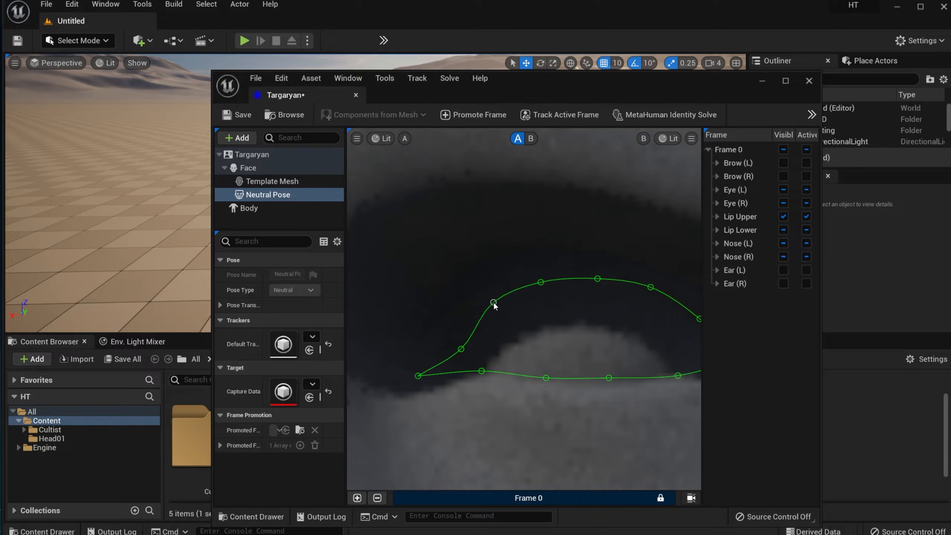
{"action": "left_click_drag", "start_coordinate": [461, 349], "coordinate": [456, 333]}
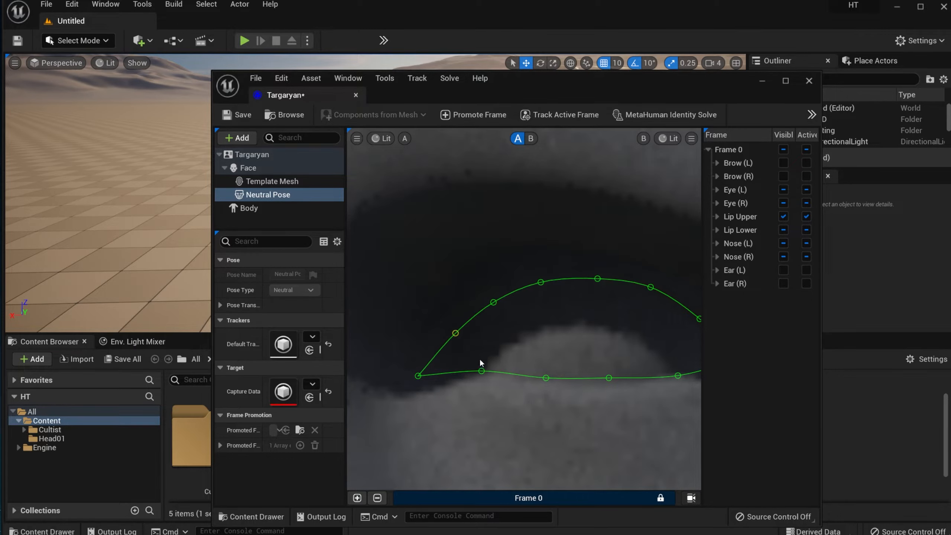
- Lower the two lower eyelid markers nearest the inner corner of the character's right eye onto the lid edge
{"action": "scroll", "coordinate": [479, 358], "scroll_direction": "down", "scroll_amount": 10}
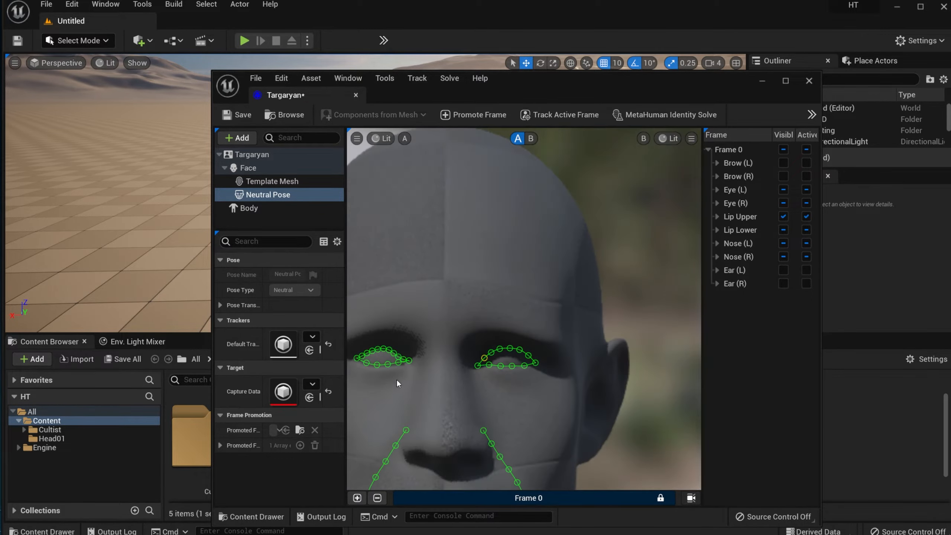
{"action": "middle_click_drag", "start_coordinate": [396, 380], "coordinate": [516, 369]}
{"action": "scroll", "coordinate": [505, 340], "scroll_direction": "up", "scroll_amount": 8}
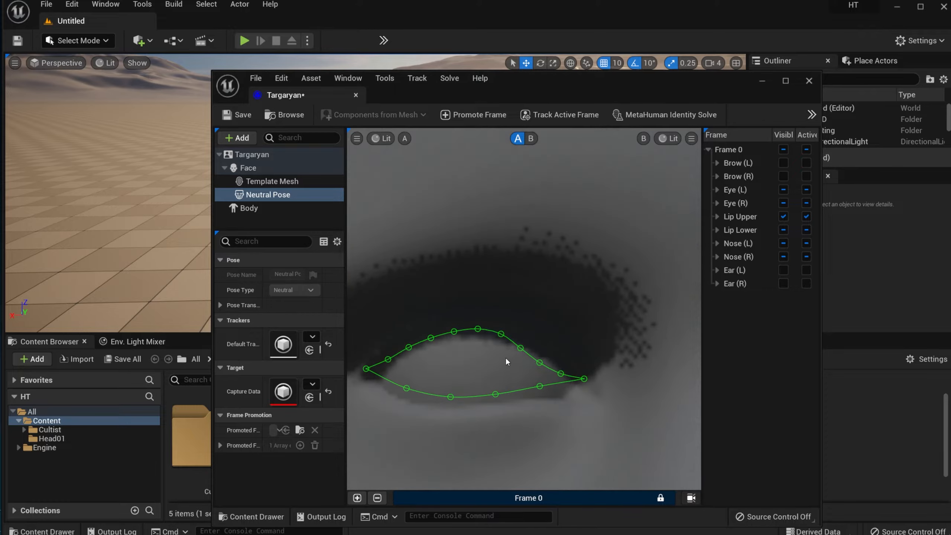
{"action": "scroll", "coordinate": [507, 361], "scroll_direction": "up", "scroll_amount": 3}
{"action": "left_click_drag", "start_coordinate": [555, 416], "coordinate": [562, 428]}
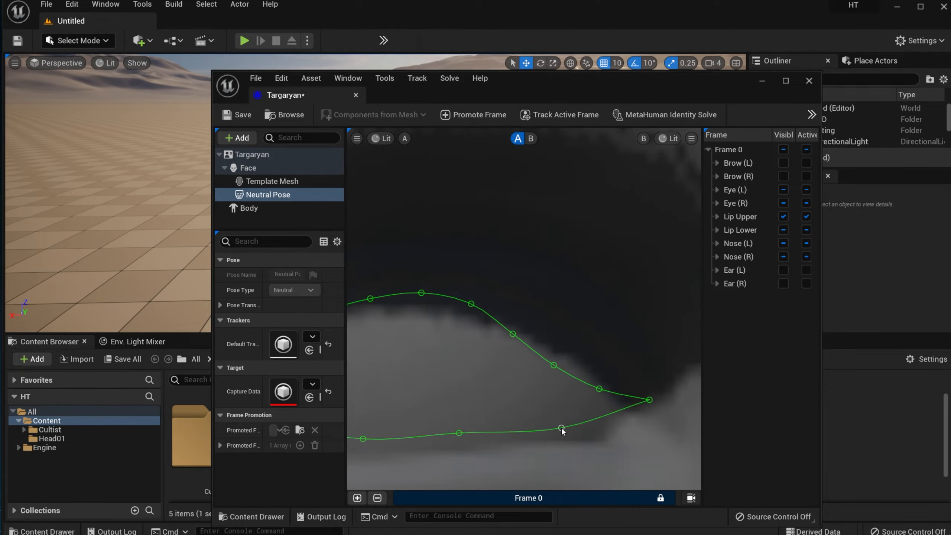
{"action": "left_click_drag", "start_coordinate": [463, 435], "coordinate": [462, 444]}
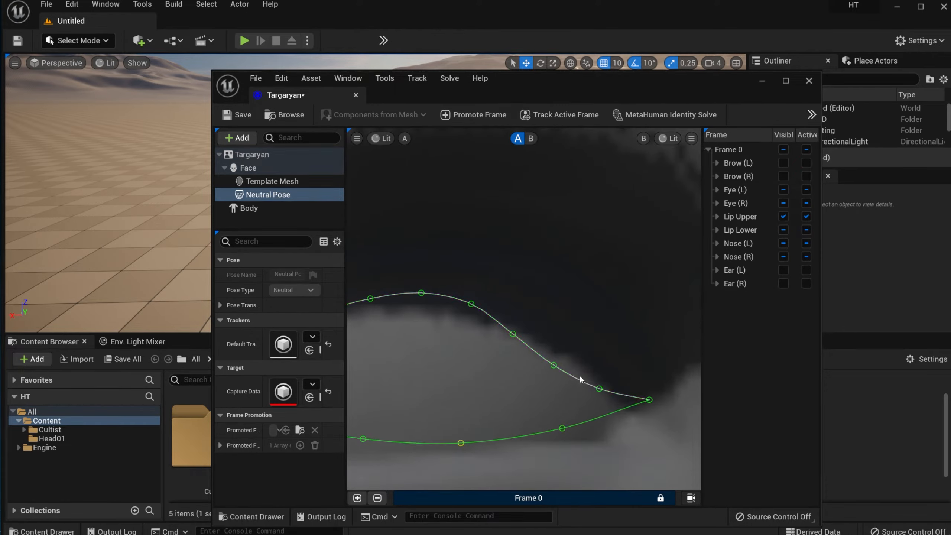
- Raise the upper eyelid markers of the character's right eye into a smooth arc just above the lid edge
{"action": "left_click_drag", "start_coordinate": [600, 389], "coordinate": [612, 359]}
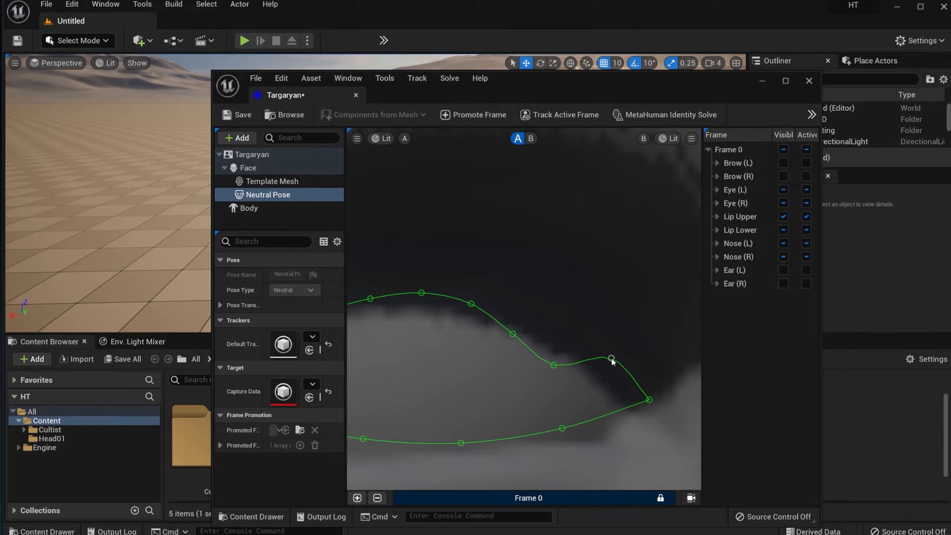
{"action": "left_click_drag", "start_coordinate": [554, 365], "coordinate": [417, 287]}
{"action": "left_click", "coordinate": [475, 298]}
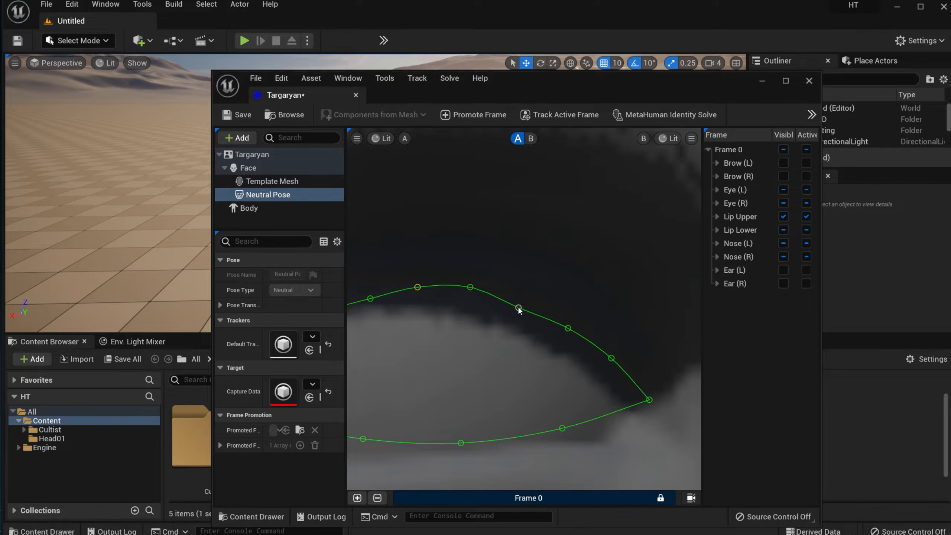
{"action": "left_click_drag", "start_coordinate": [518, 308], "coordinate": [527, 303]}
{"action": "scroll", "coordinate": [570, 329], "scroll_direction": "down", "scroll_amount": 2}
{"action": "middle_click_drag", "start_coordinate": [451, 325], "coordinate": [568, 358]}
{"action": "scroll", "coordinate": [569, 343], "scroll_direction": "up", "scroll_amount": 2}
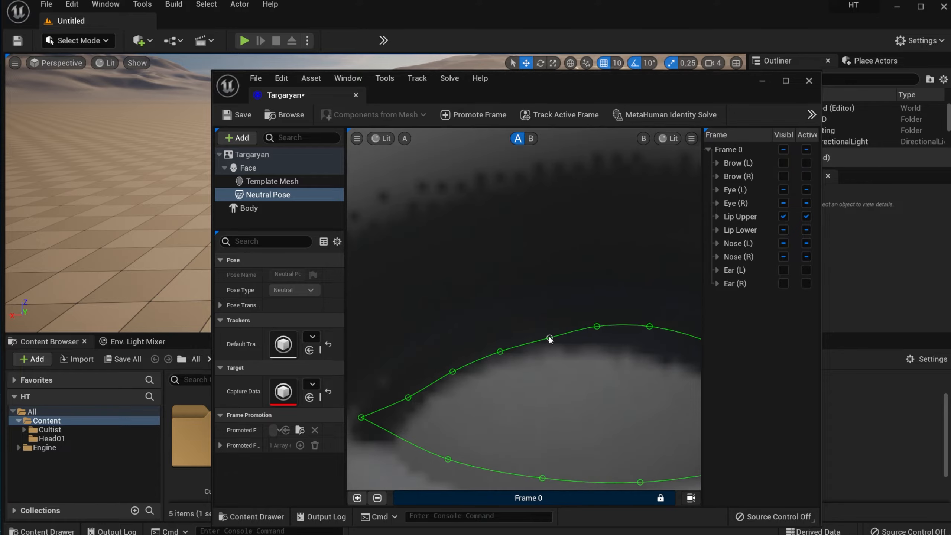
{"action": "left_click_drag", "start_coordinate": [550, 339], "coordinate": [498, 347]}
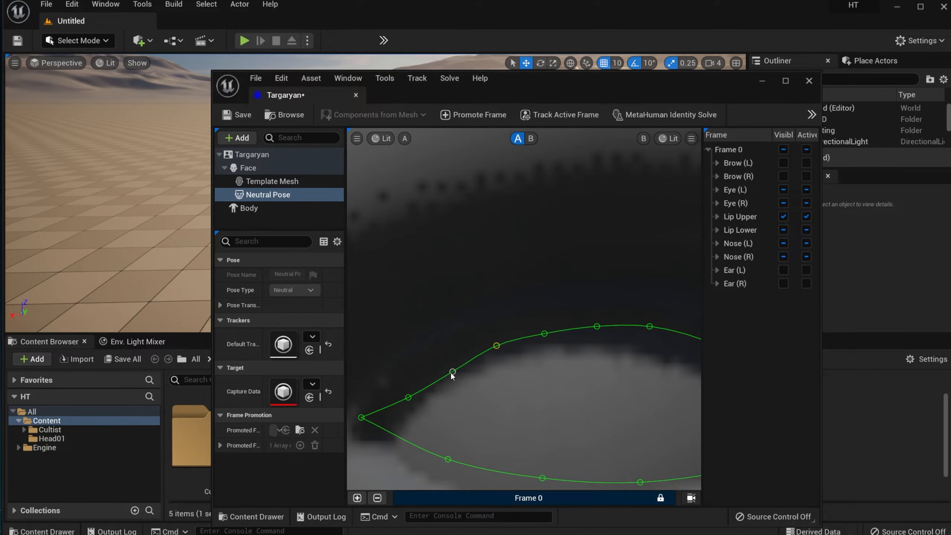
{"action": "left_click_drag", "start_coordinate": [451, 372], "coordinate": [449, 368]}
- Move the remaining lower eyelid markers of the character's right eye down onto the lid edge and refine the one nearest the inner corner
{"action": "scroll", "coordinate": [449, 368], "scroll_direction": "down", "scroll_amount": 2}
{"action": "middle_click_drag", "start_coordinate": [427, 402], "coordinate": [457, 390]}
{"action": "scroll", "coordinate": [457, 390], "scroll_direction": "up", "scroll_amount": 2}
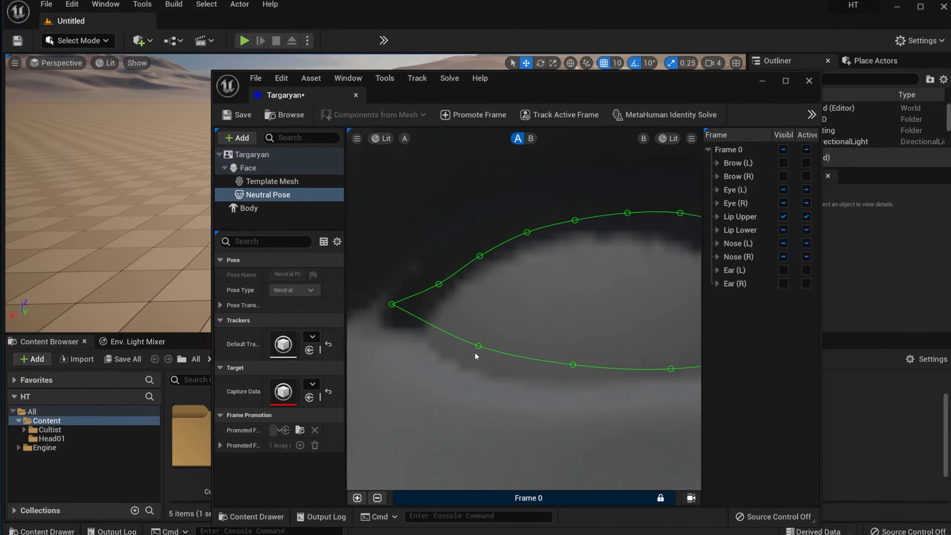
{"action": "left_click_drag", "start_coordinate": [475, 348], "coordinate": [466, 362]}
{"action": "left_click_drag", "start_coordinate": [571, 368], "coordinate": [579, 376]}
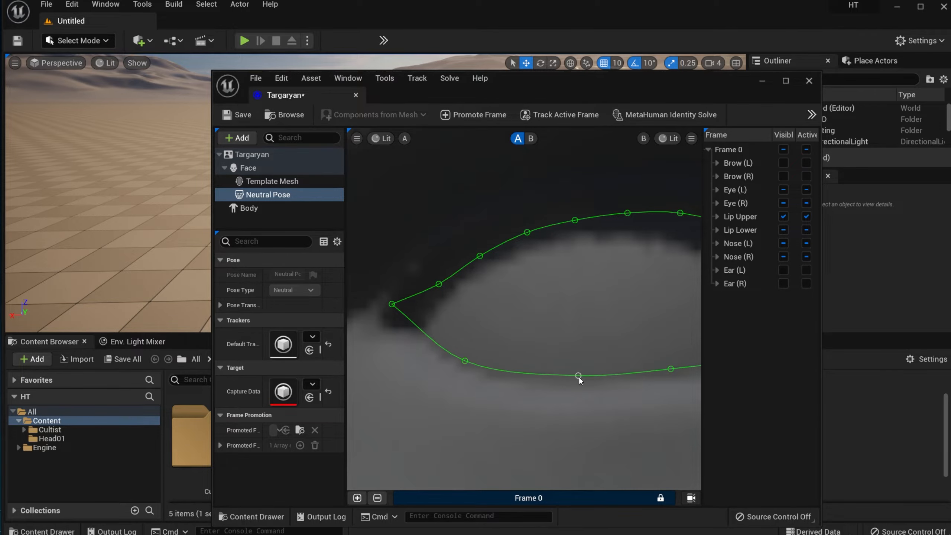
{"action": "middle_click_drag", "start_coordinate": [670, 371], "coordinate": [465, 399]}
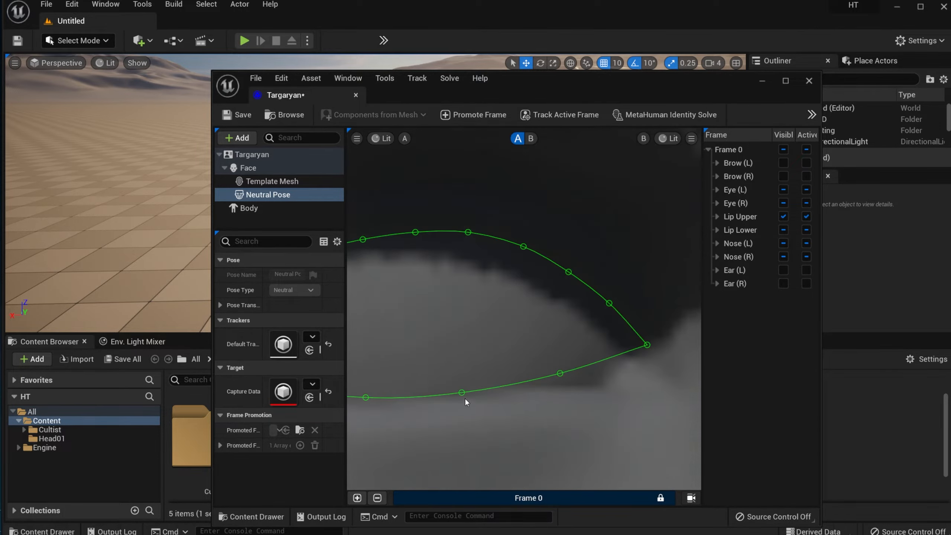
{"action": "left_click_drag", "start_coordinate": [568, 373], "coordinate": [569, 383]}
- Extend the inner corner marker of the character's right eye down toward the nose and adjust the upper lid marker nearest the outer corner
{"action": "scroll", "coordinate": [594, 356], "scroll_direction": "down", "scroll_amount": 3}
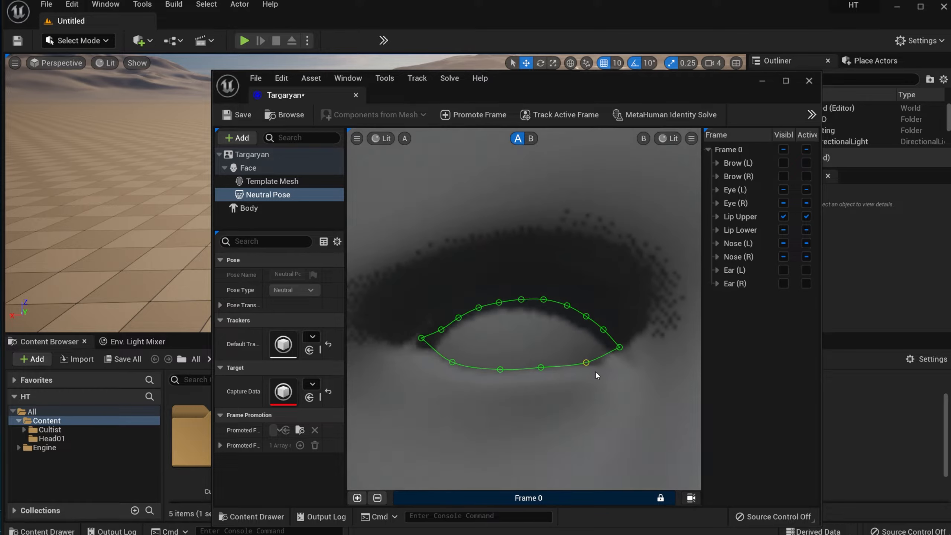
{"action": "left_click_drag", "start_coordinate": [616, 352], "coordinate": [633, 365]}
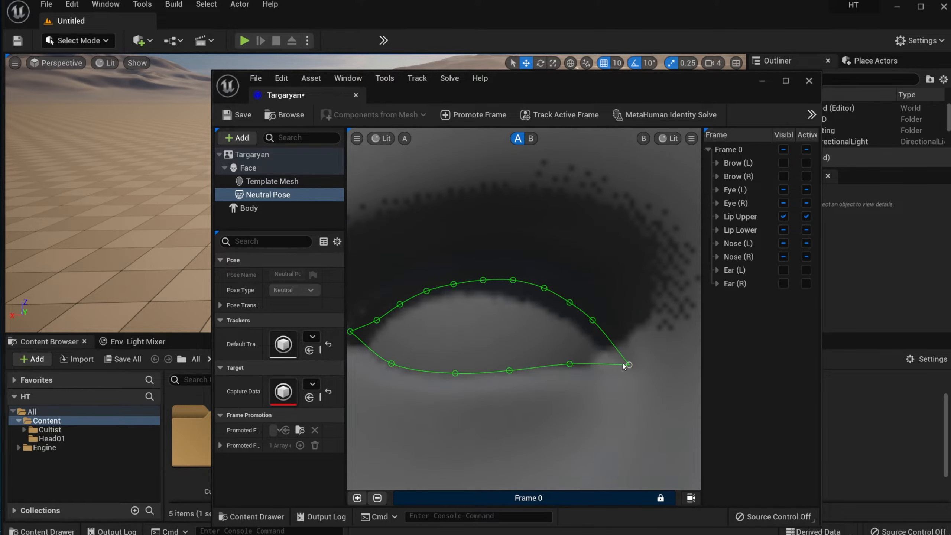
{"action": "scroll", "coordinate": [591, 357], "scroll_direction": "down", "scroll_amount": 2}
{"action": "middle_click_drag", "start_coordinate": [562, 352], "coordinate": [471, 349]}
{"action": "scroll", "coordinate": [509, 335], "scroll_direction": "up", "scroll_amount": 2}
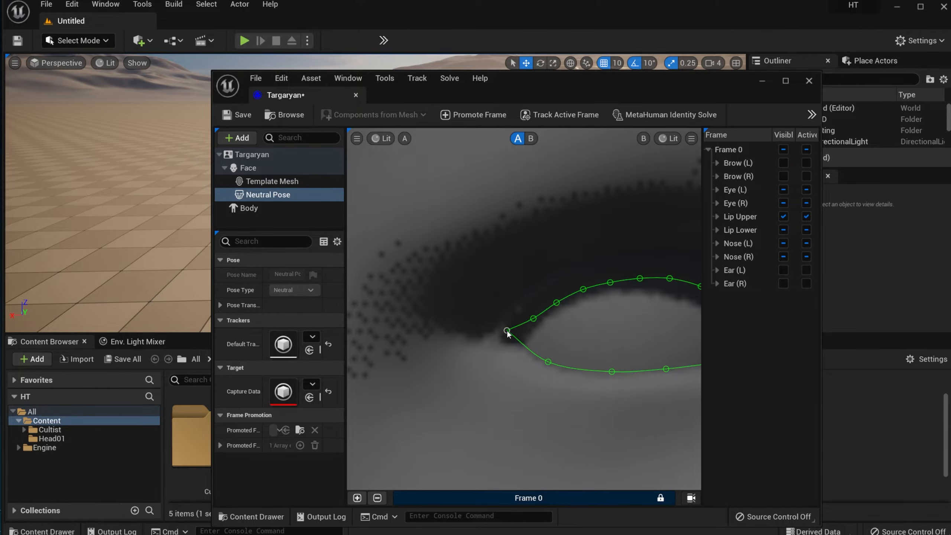
{"action": "left_click_drag", "start_coordinate": [534, 321], "coordinate": [529, 322]}
- Check the adjusted contours of both eyes, closing in on the outer corner of the character's left eye
{"action": "scroll", "coordinate": [527, 322], "scroll_direction": "down", "scroll_amount": 1}
{"action": "scroll", "coordinate": [517, 338], "scroll_direction": "down", "scroll_amount": 7}
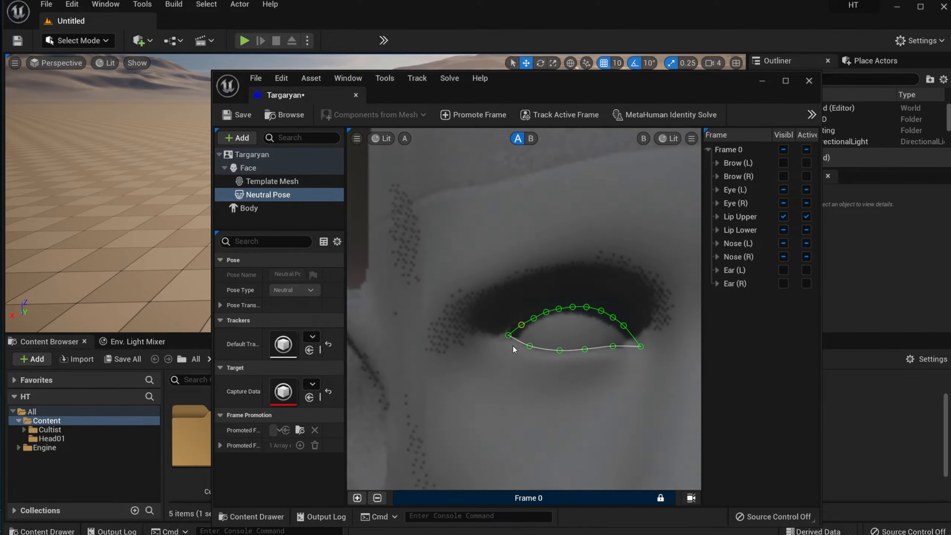
{"action": "scroll", "coordinate": [524, 329], "scroll_direction": "down", "scroll_amount": 3}
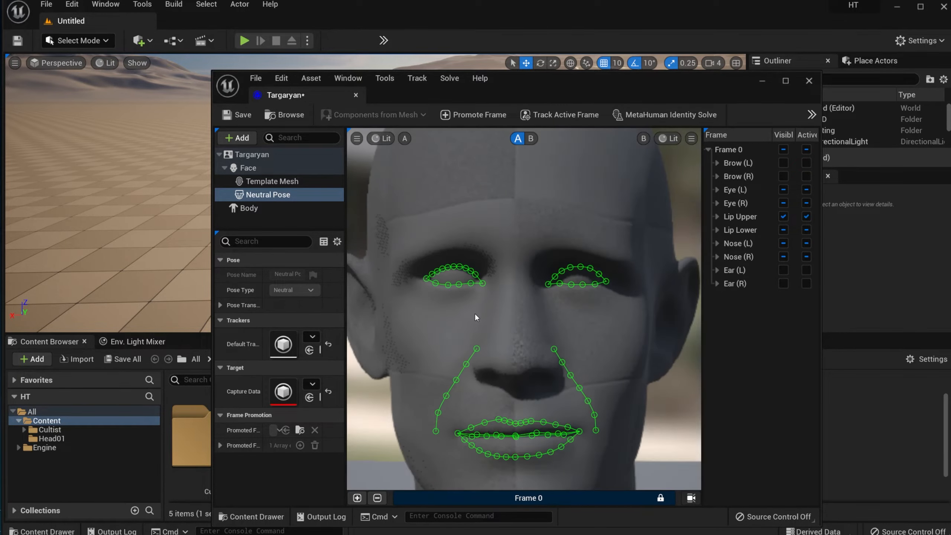
{"action": "scroll", "coordinate": [595, 283], "scroll_direction": "up", "scroll_amount": 7}
{"action": "scroll", "coordinate": [599, 262], "scroll_direction": "up", "scroll_amount": 5}
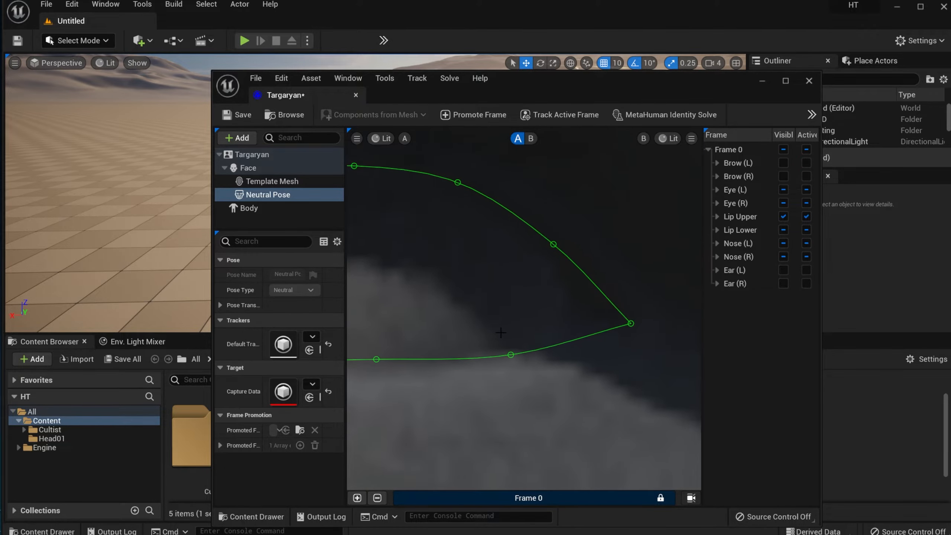
- Examine how the tracking curves fit the eyelids on both eyes of the head in Frame 0
{"action": "middle_click_drag", "start_coordinate": [494, 338], "coordinate": [661, 222]}
{"action": "scroll", "coordinate": [632, 274], "scroll_direction": "down", "scroll_amount": 4}
{"action": "scroll", "coordinate": [492, 318], "scroll_direction": "up", "scroll_amount": 6}
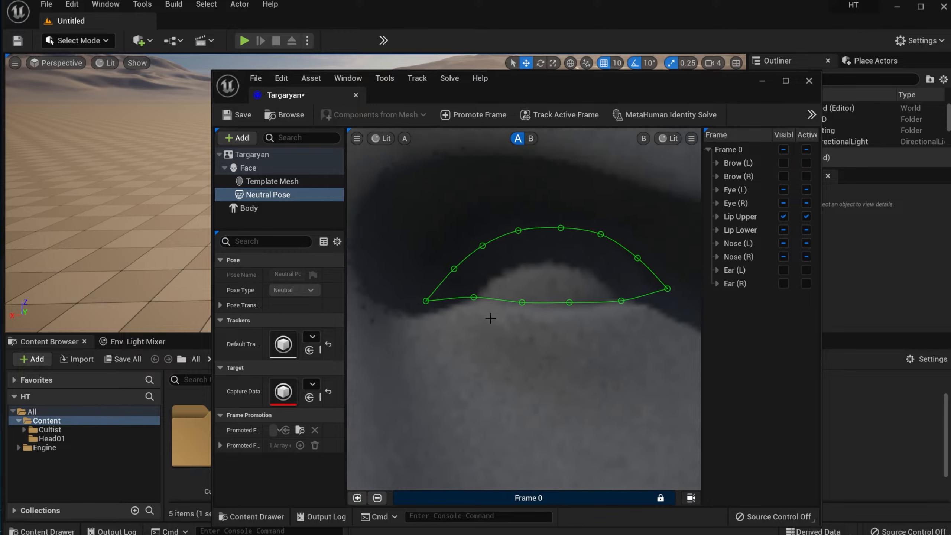
{"action": "scroll", "coordinate": [579, 320], "scroll_direction": "down", "scroll_amount": 3}
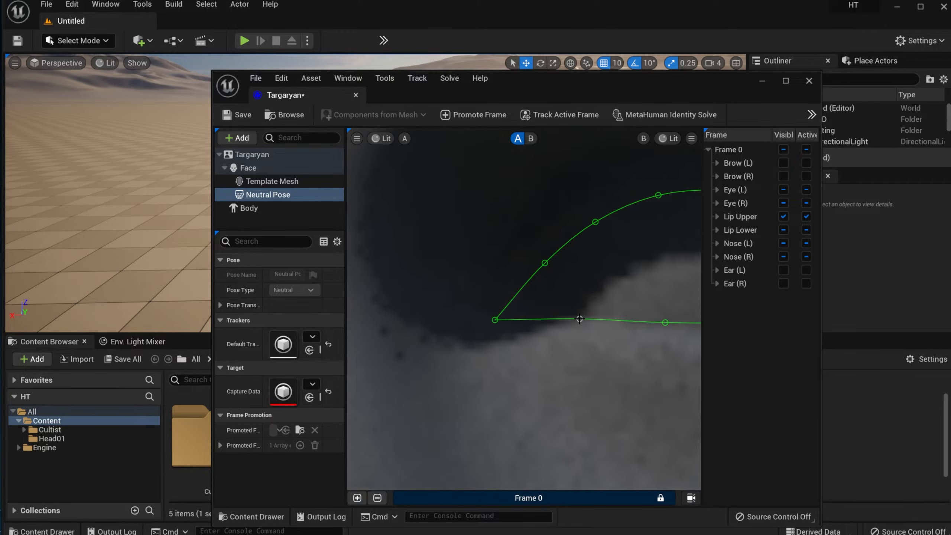
{"action": "scroll", "coordinate": [570, 320], "scroll_direction": "down", "scroll_amount": 10}
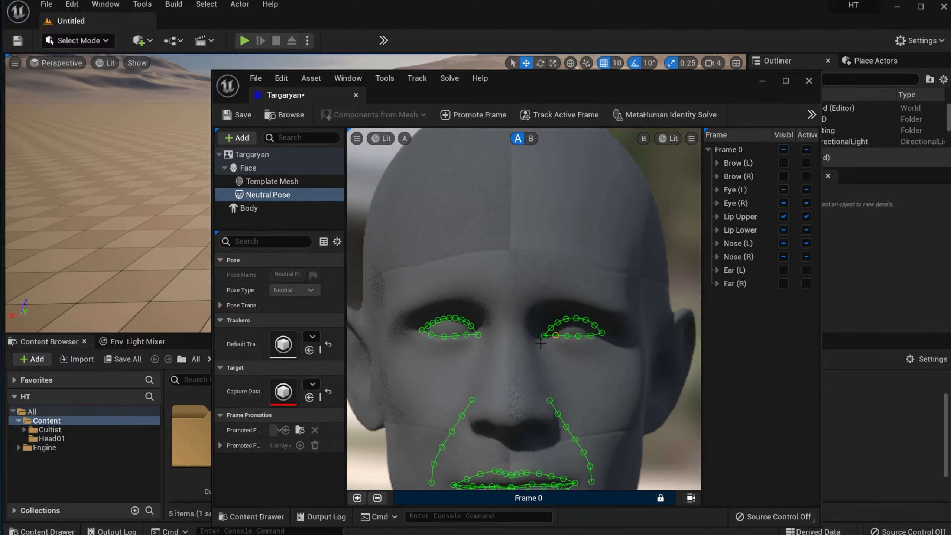
{"action": "scroll", "coordinate": [533, 353], "scroll_direction": "up", "scroll_amount": 3}
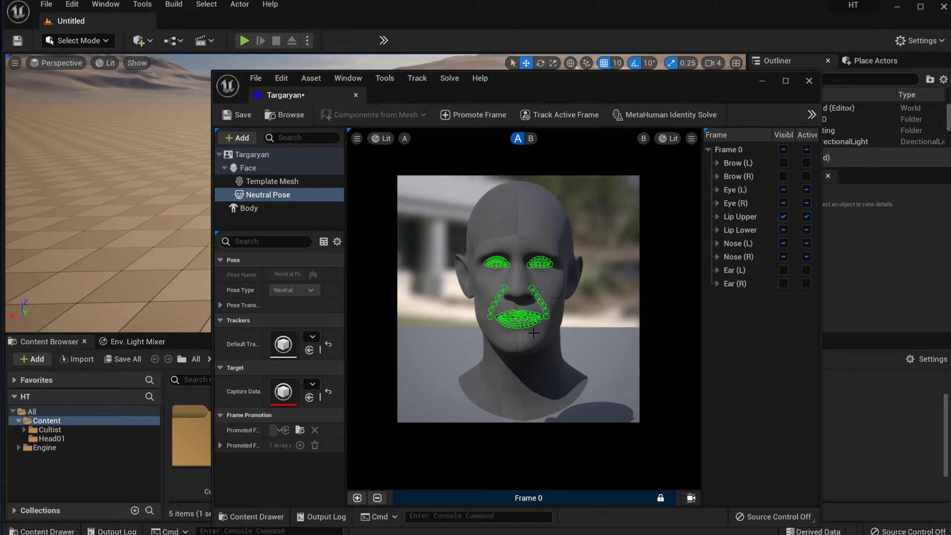
- Try displaying the left nostril tracking curve of Frame 0, and hide it again
{"action": "left_click", "coordinate": [779, 163]}
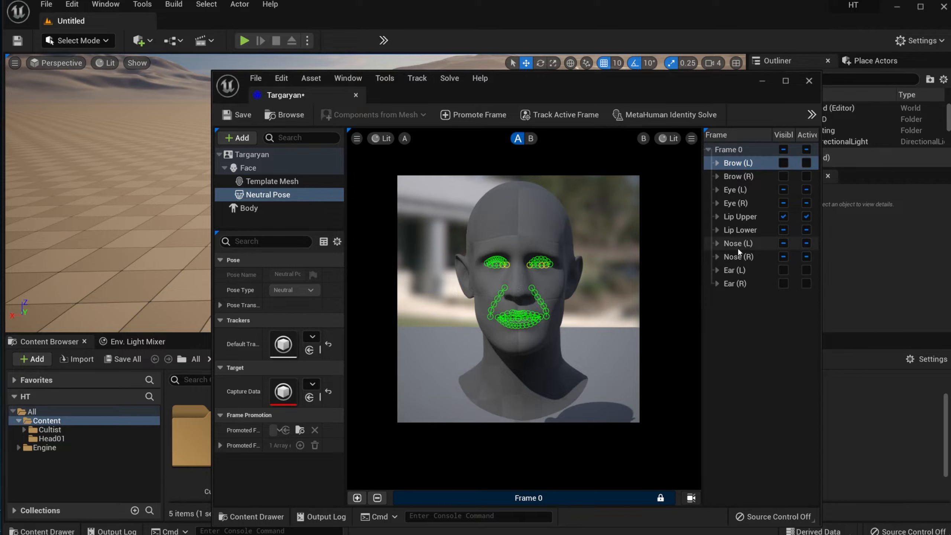
{"action": "left_click", "coordinate": [717, 244]}
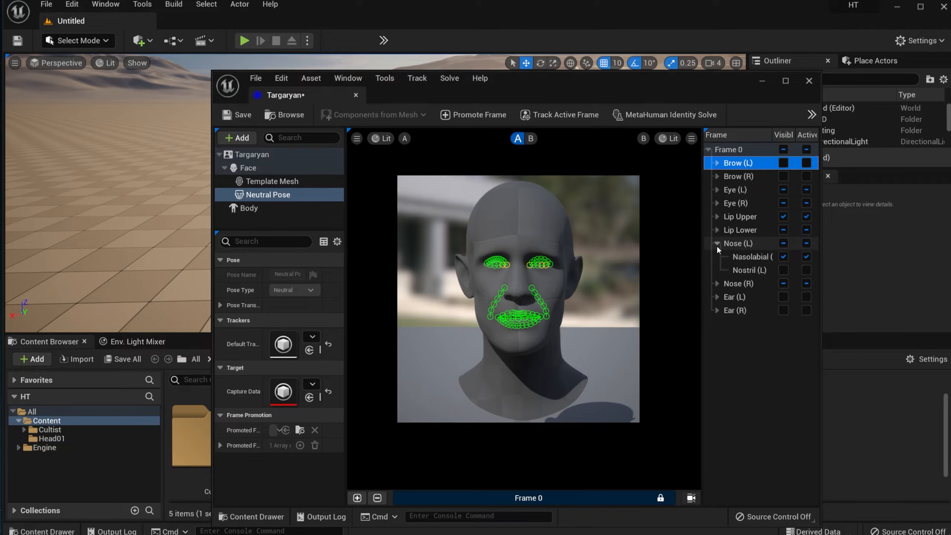
{"action": "left_click", "coordinate": [782, 269]}
{"action": "scroll", "coordinate": [528, 152], "scroll_direction": "up", "scroll_amount": 3}
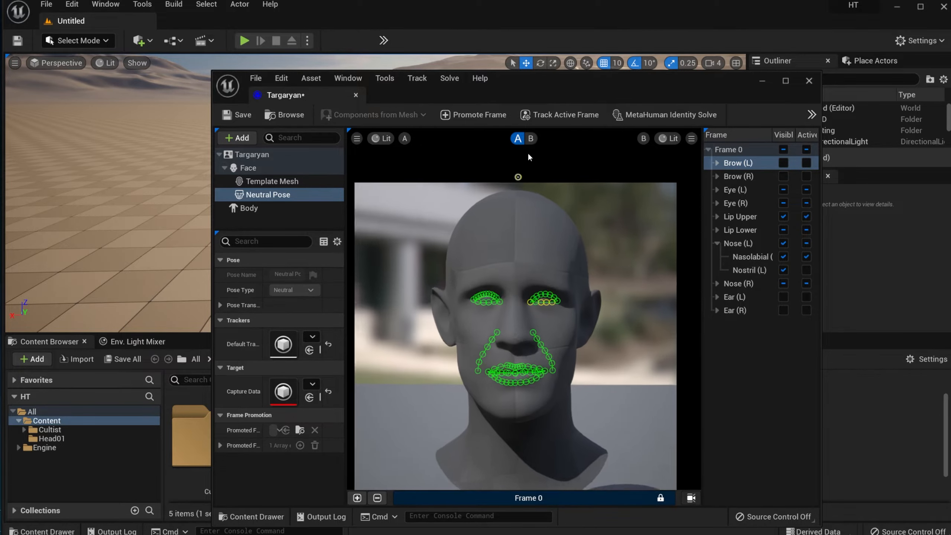
{"action": "scroll", "coordinate": [516, 349], "scroll_direction": "up", "scroll_amount": 3}
{"action": "scroll", "coordinate": [516, 350], "scroll_direction": "down", "scroll_amount": 3}
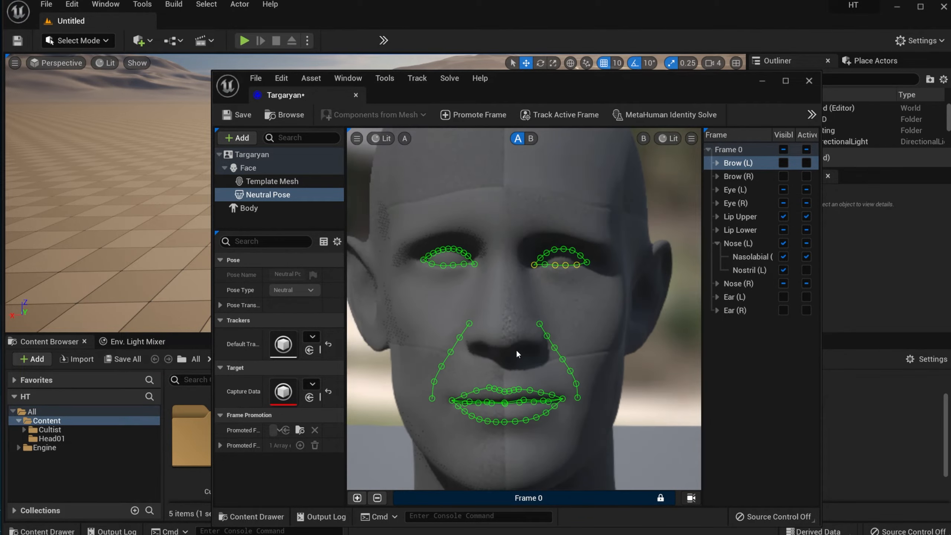
{"action": "scroll", "coordinate": [503, 148], "scroll_direction": "up", "scroll_amount": 6}
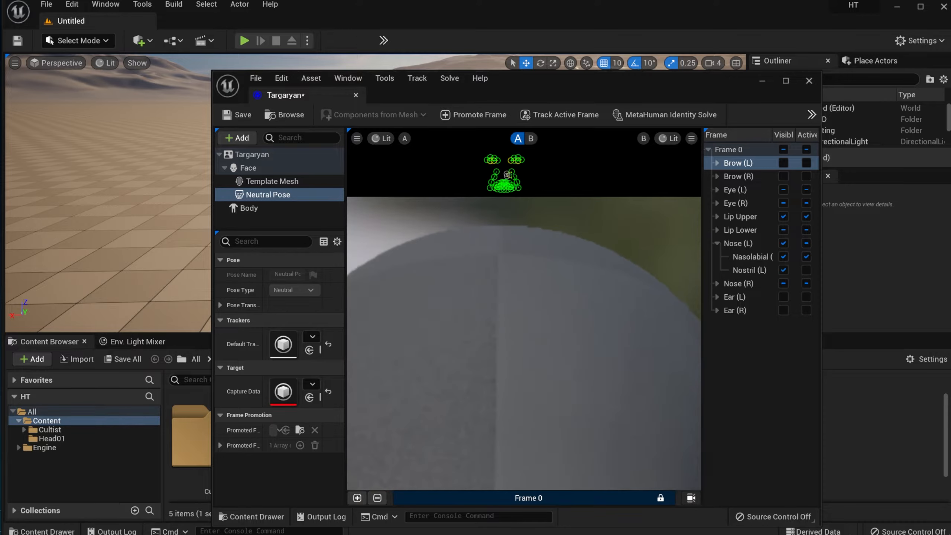
{"action": "scroll", "coordinate": [503, 240], "scroll_direction": "down", "scroll_amount": 6}
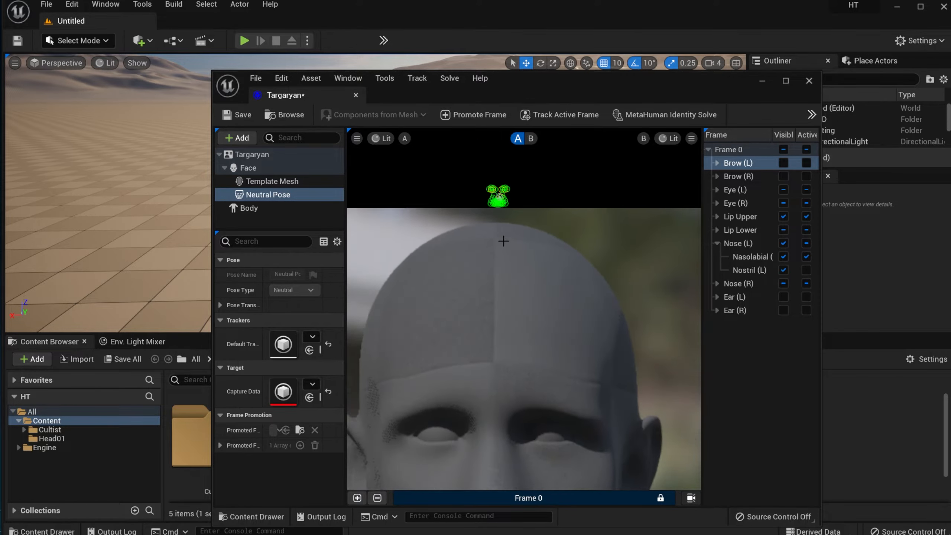
{"action": "left_click", "coordinate": [783, 270]}
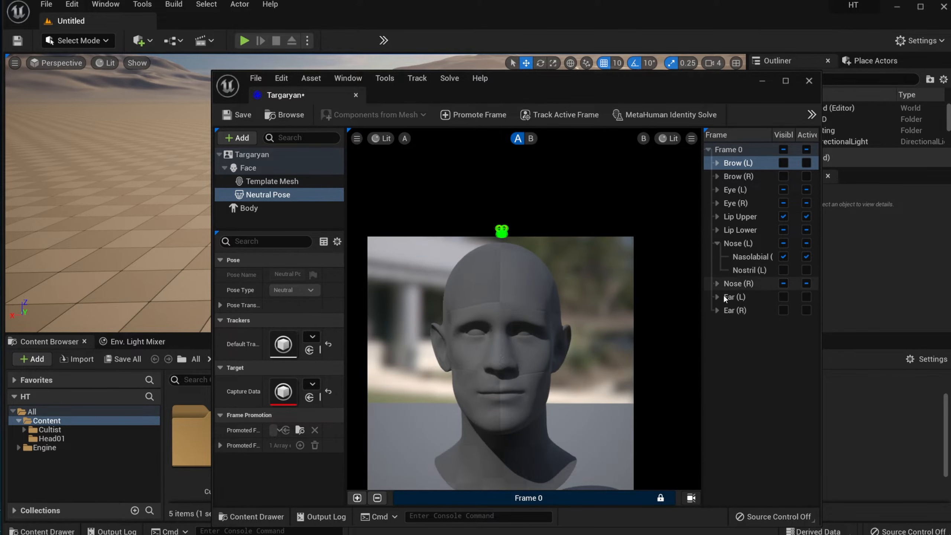
- Run face tracking again on the active frame to place the markers back on the face
{"action": "scroll", "coordinate": [526, 290], "scroll_direction": "down", "scroll_amount": 2}
{"action": "scroll", "coordinate": [532, 383], "scroll_direction": "up", "scroll_amount": 1}
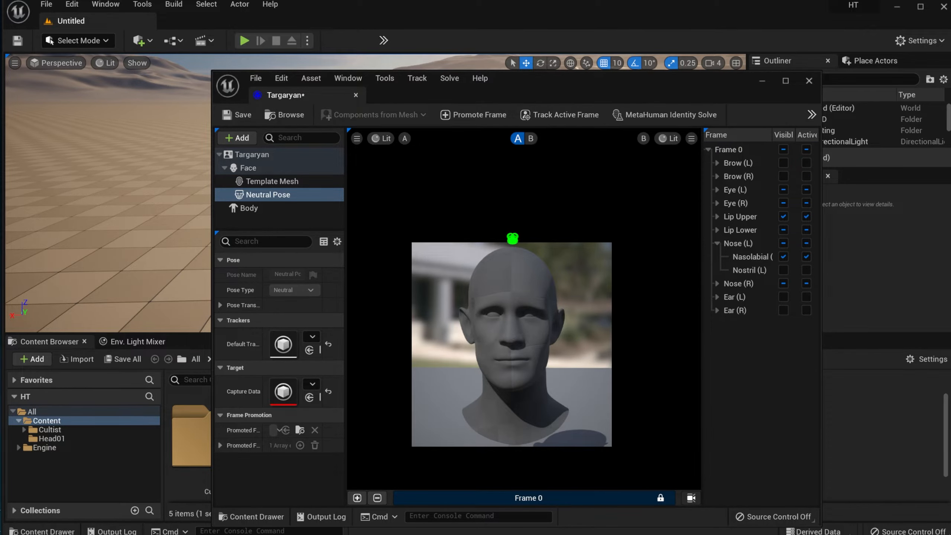
{"action": "scroll", "coordinate": [511, 380], "scroll_direction": "up", "scroll_amount": 3}
{"action": "scroll", "coordinate": [518, 379], "scroll_direction": "up", "scroll_amount": 4}
{"action": "scroll", "coordinate": [519, 348], "scroll_direction": "down", "scroll_amount": 3}
{"action": "middle_click_drag", "start_coordinate": [534, 379], "coordinate": [543, 276]}
{"action": "scroll", "coordinate": [534, 323], "scroll_direction": "down", "scroll_amount": 5}
{"action": "scroll", "coordinate": [546, 296], "scroll_direction": "up", "scroll_amount": 5}
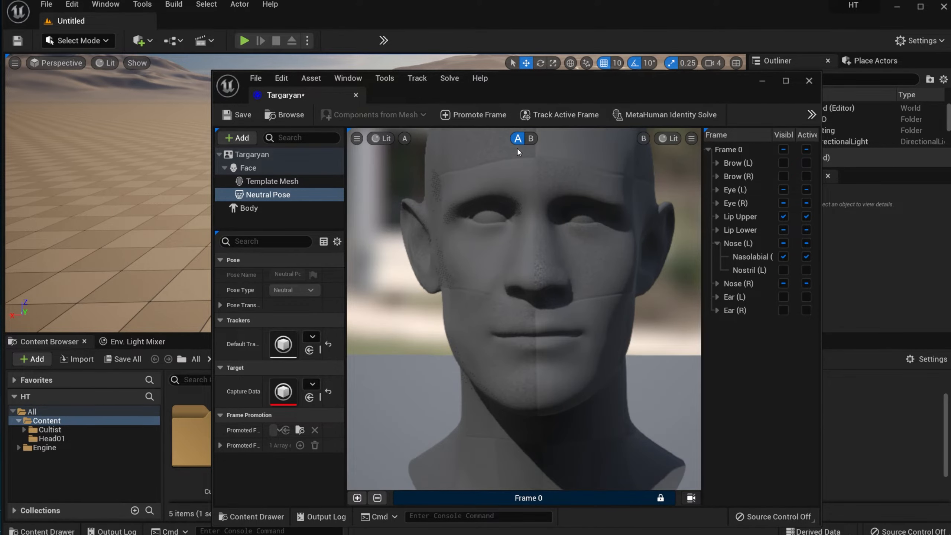
{"action": "left_click", "coordinate": [554, 115]}
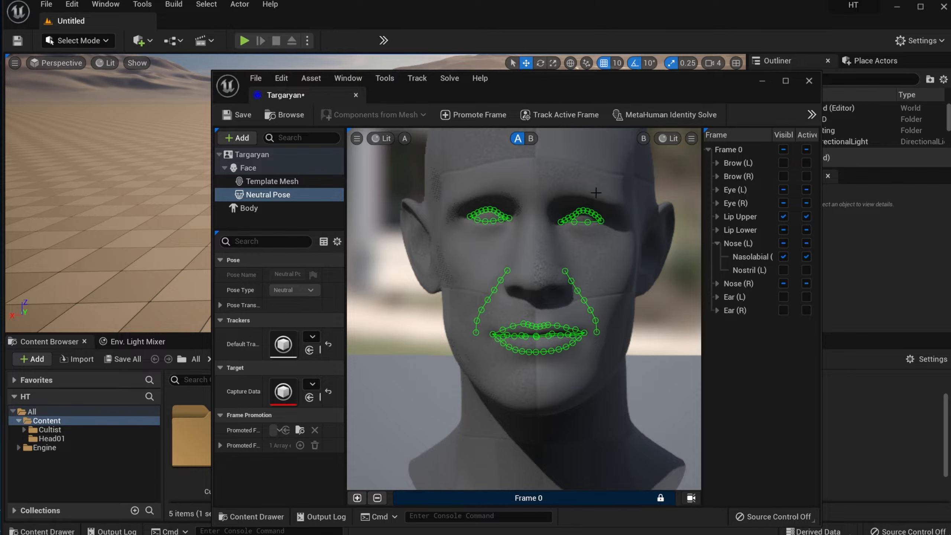
- Move the lower-eyelid tracking point of the left eye slightly down to fit the eyelid edge
{"action": "scroll", "coordinate": [565, 275], "scroll_direction": "up", "scroll_amount": 2}
{"action": "scroll", "coordinate": [519, 304], "scroll_direction": "down", "scroll_amount": 5}
{"action": "scroll", "coordinate": [520, 304], "scroll_direction": "down", "scroll_amount": 2}
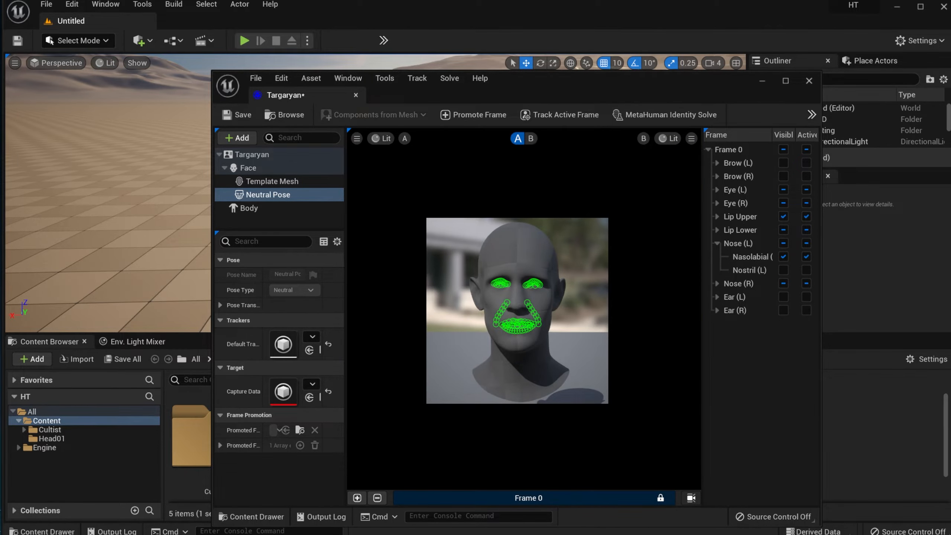
{"action": "scroll", "coordinate": [517, 288], "scroll_direction": "up", "scroll_amount": 8}
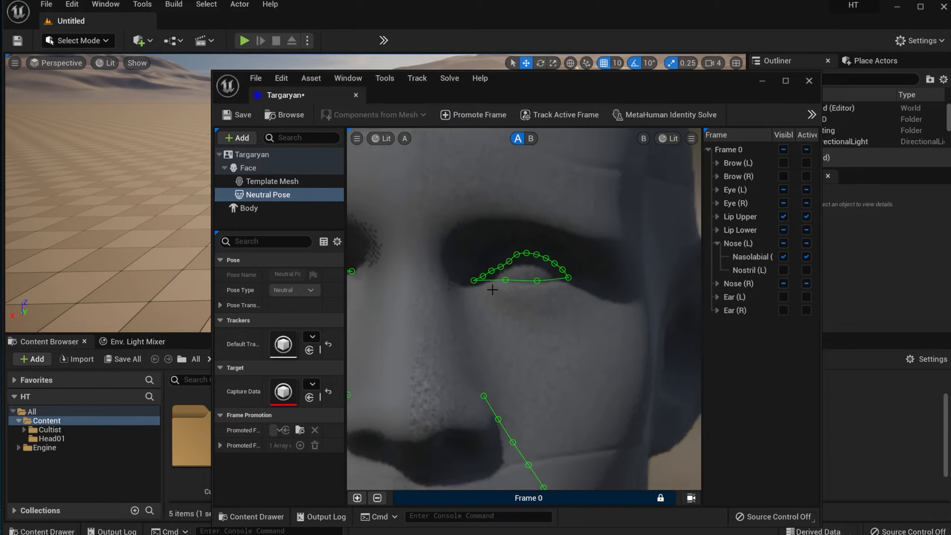
{"action": "scroll", "coordinate": [486, 297], "scroll_direction": "down", "scroll_amount": 3}
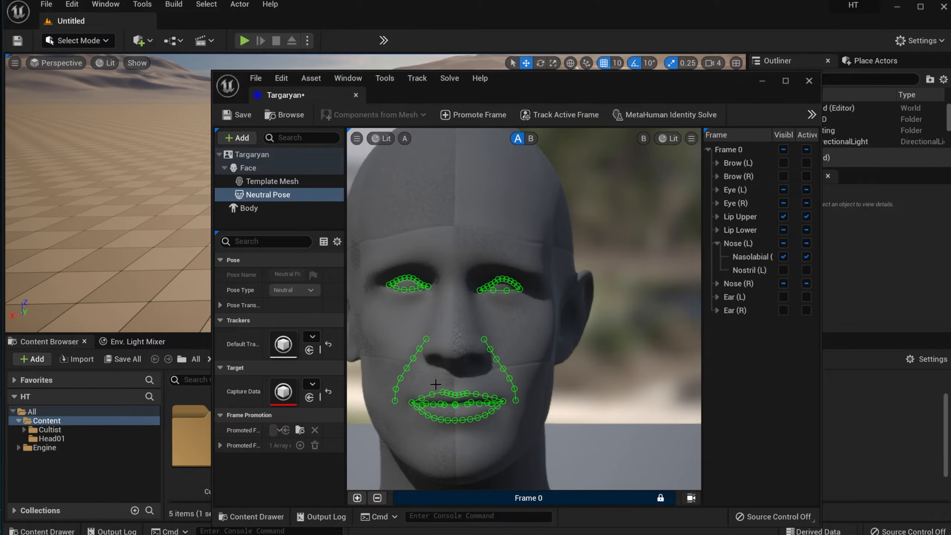
{"action": "scroll", "coordinate": [510, 282], "scroll_direction": "up", "scroll_amount": 8}
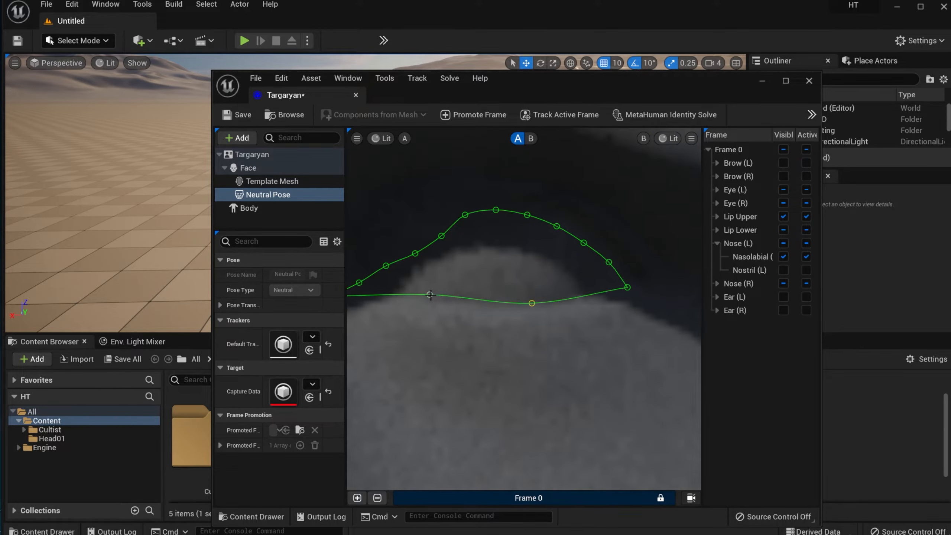
{"action": "left_click_drag", "start_coordinate": [431, 295], "coordinate": [431, 298]}
{"action": "scroll", "coordinate": [498, 280], "scroll_direction": "down", "scroll_amount": 10}
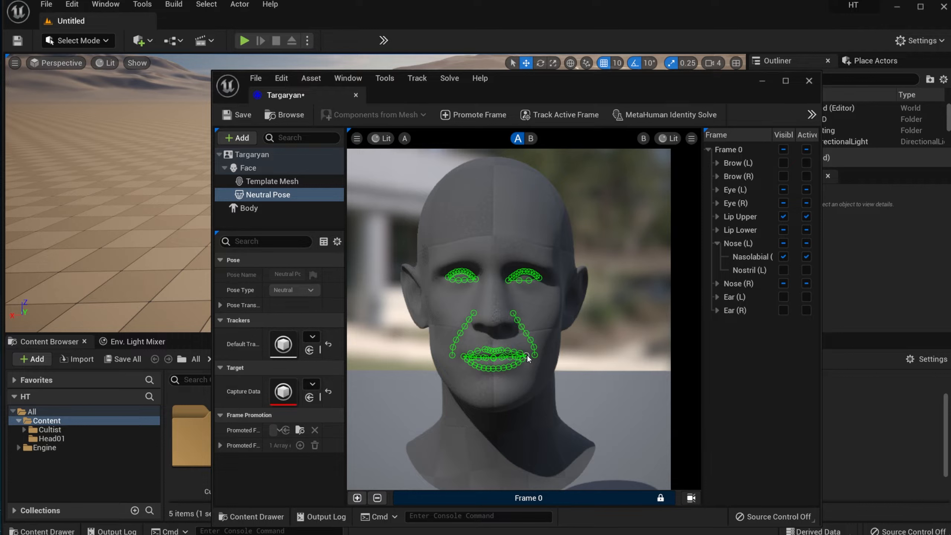
- Run the MetaHuman Identity Solve and inspect the solved neutral pose head in view B
{"action": "left_click", "coordinate": [668, 115]}
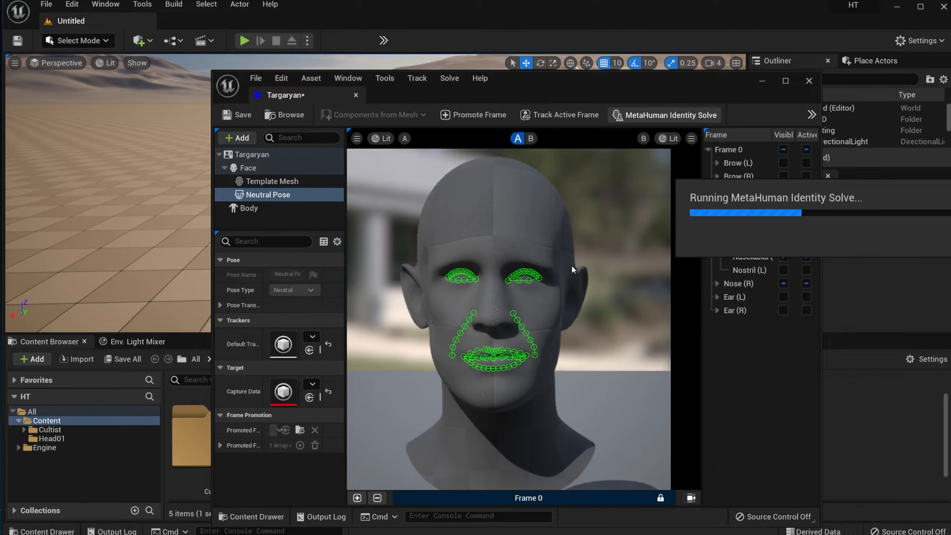
{"action": "left_click", "coordinate": [269, 182]}
{"action": "left_click", "coordinate": [276, 196]}
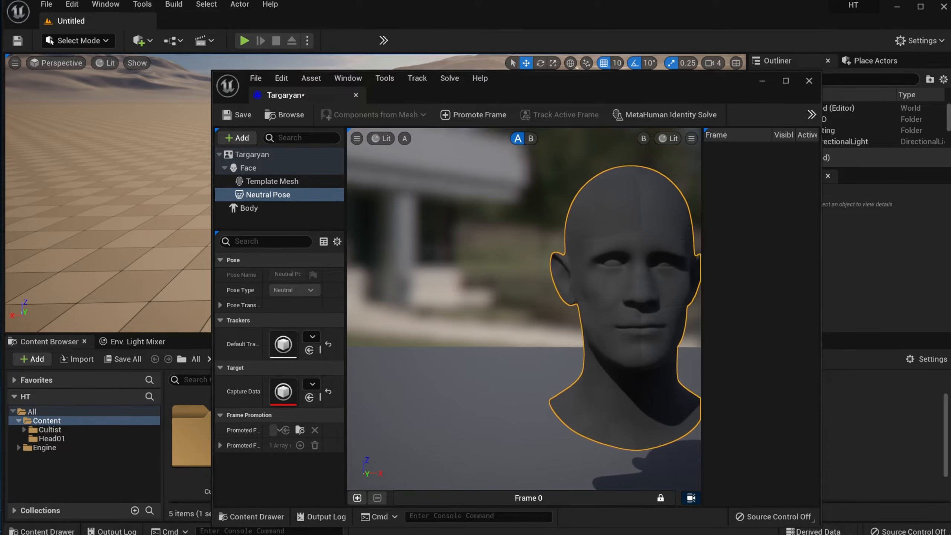
{"action": "left_click", "coordinate": [531, 140]}
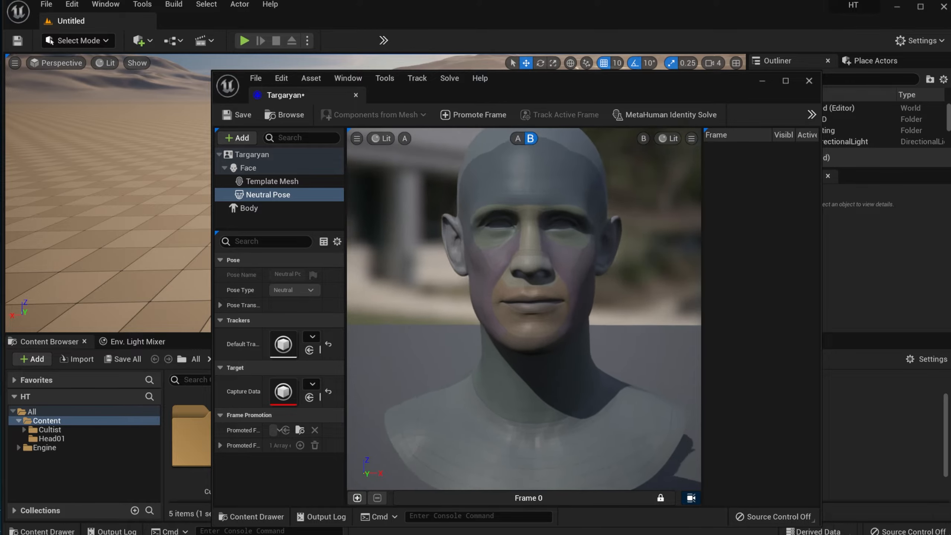
{"action": "left_click_drag", "start_coordinate": [525, 307], "coordinate": [573, 295]}
{"action": "right_click_drag", "start_coordinate": [573, 294], "coordinate": [586, 276]}
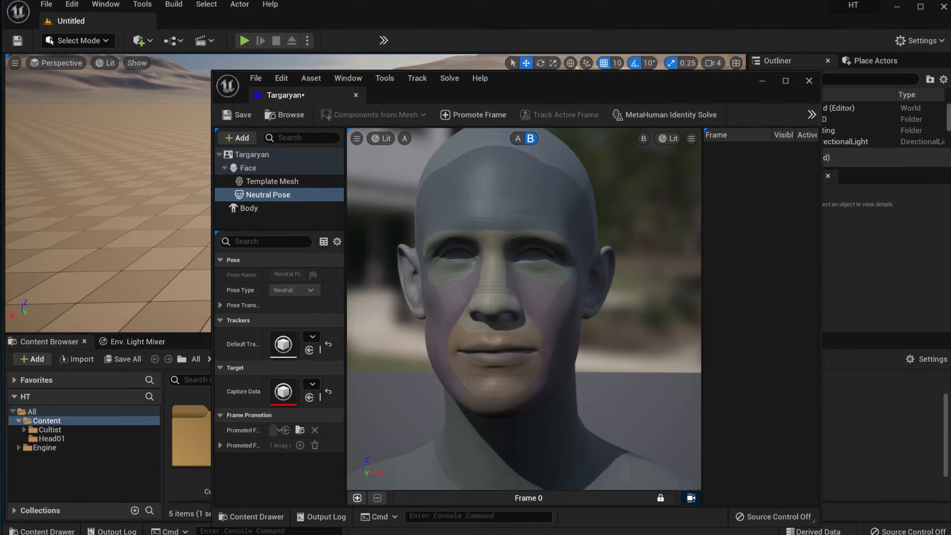
{"action": "right_click_drag", "start_coordinate": [594, 335], "coordinate": [583, 329]}
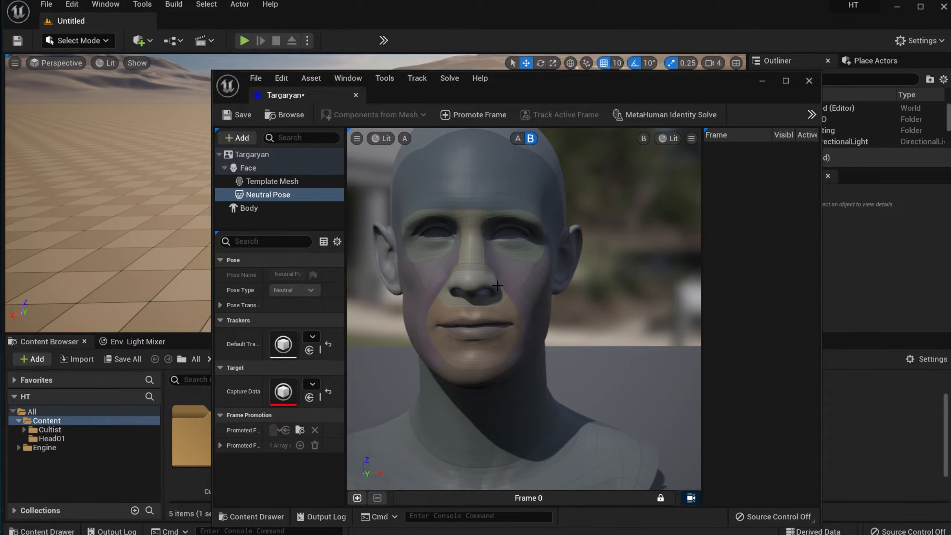
{"action": "right_click_drag", "start_coordinate": [555, 299], "coordinate": [544, 286]}
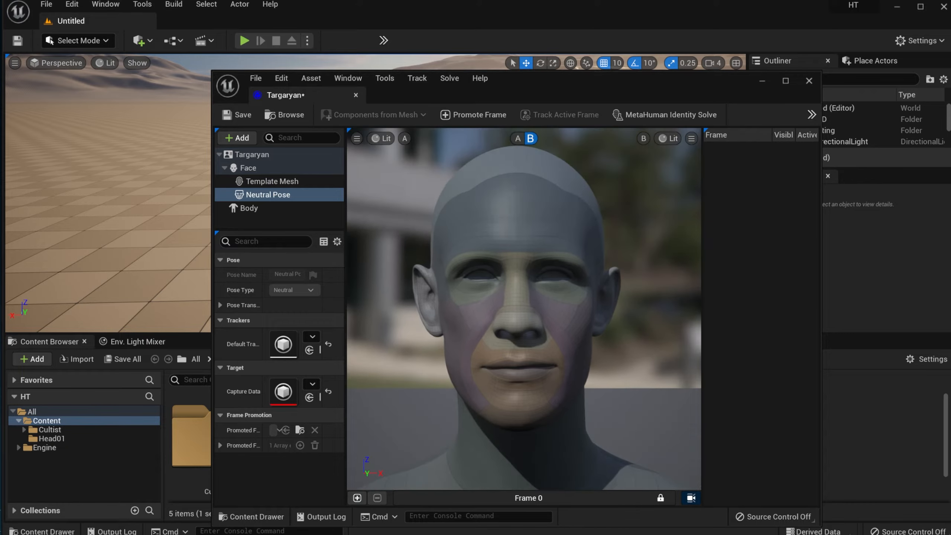
- Choose the medium-build male body preset for the identity and set its height to the tallest option
{"action": "left_click", "coordinate": [262, 212]}
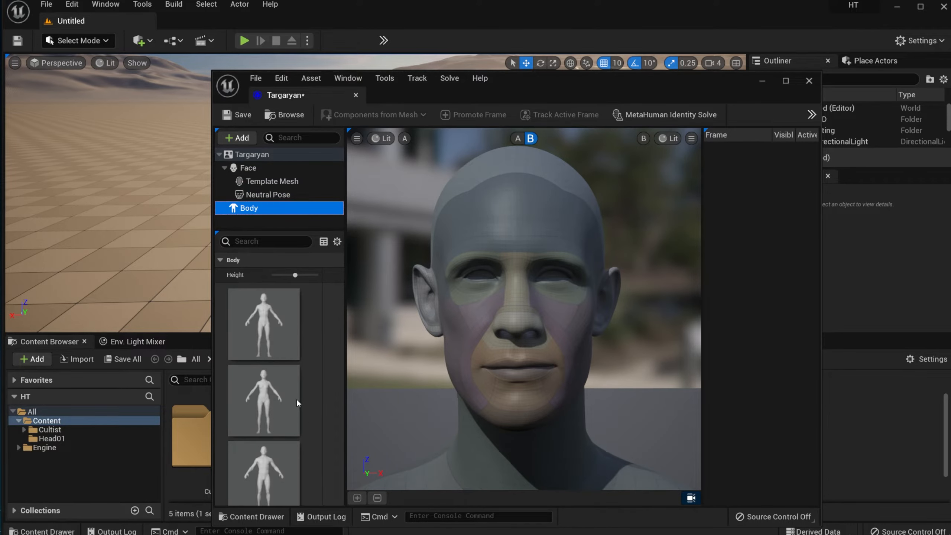
{"action": "left_click", "coordinate": [282, 463]}
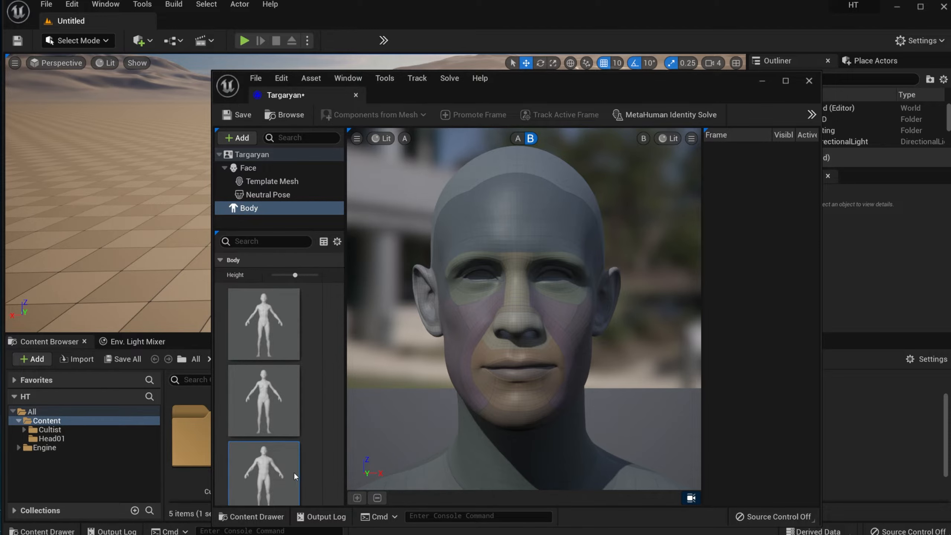
{"action": "left_click_drag", "start_coordinate": [344, 393], "coordinate": [426, 390]}
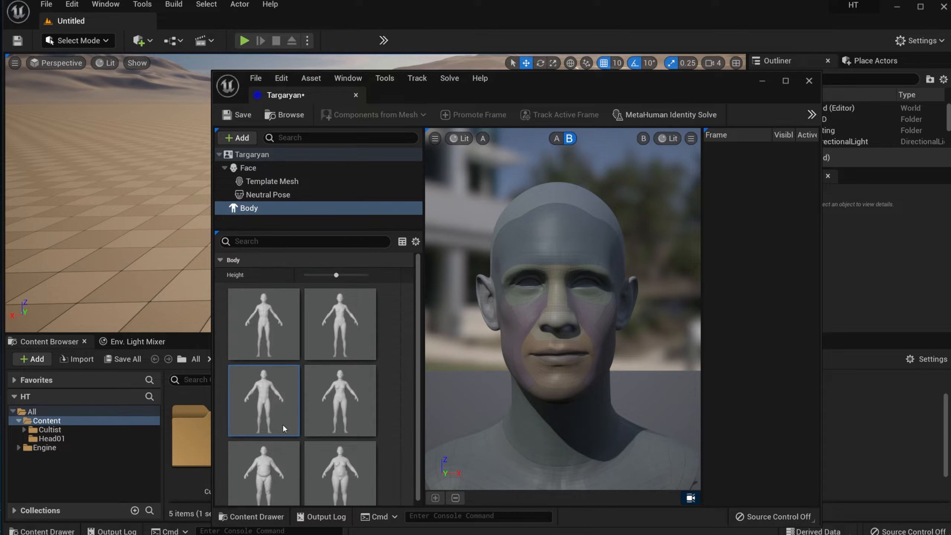
{"action": "left_click", "coordinate": [366, 275]}
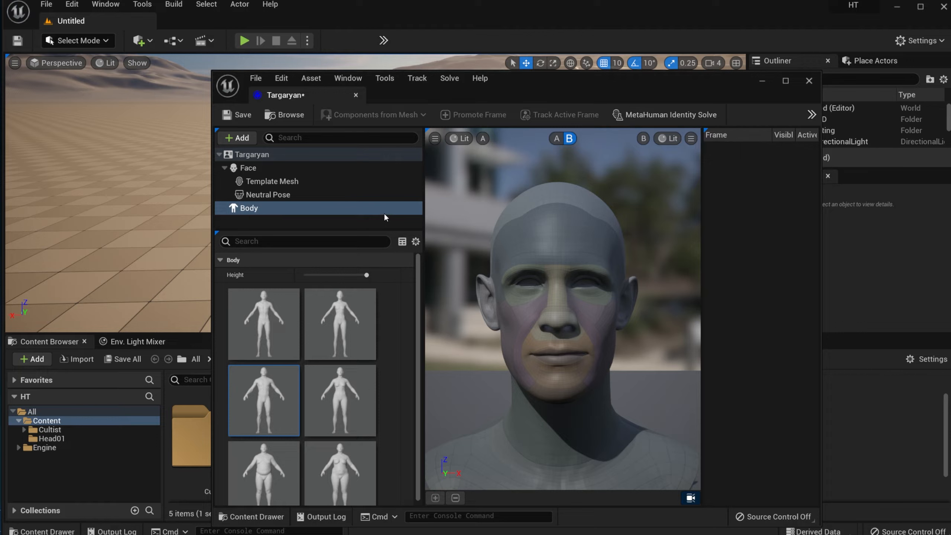
- Submit the identity as a MetaHuman, open Targaryan for editing in MetaHuman Creator, and check its head and body
{"action": "left_click", "coordinate": [812, 114]}
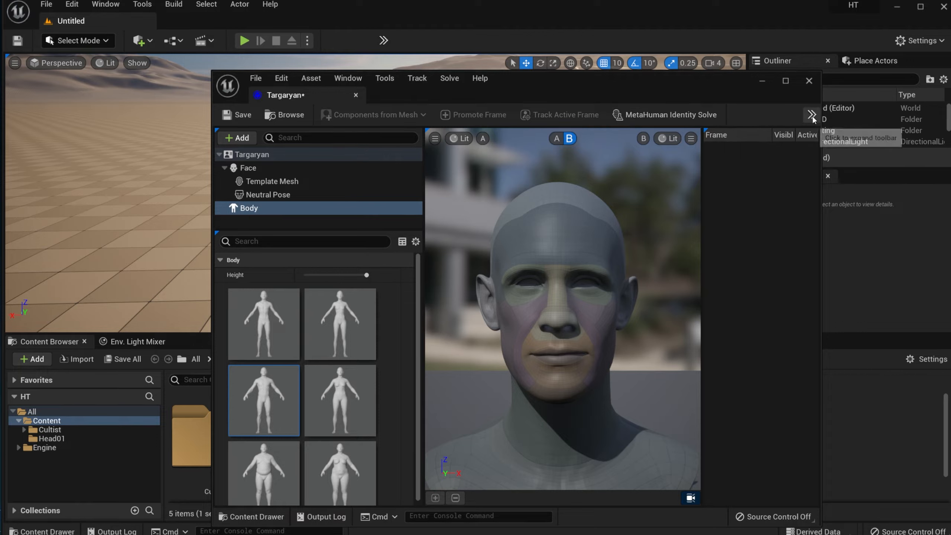
{"action": "left_click", "coordinate": [861, 133]}
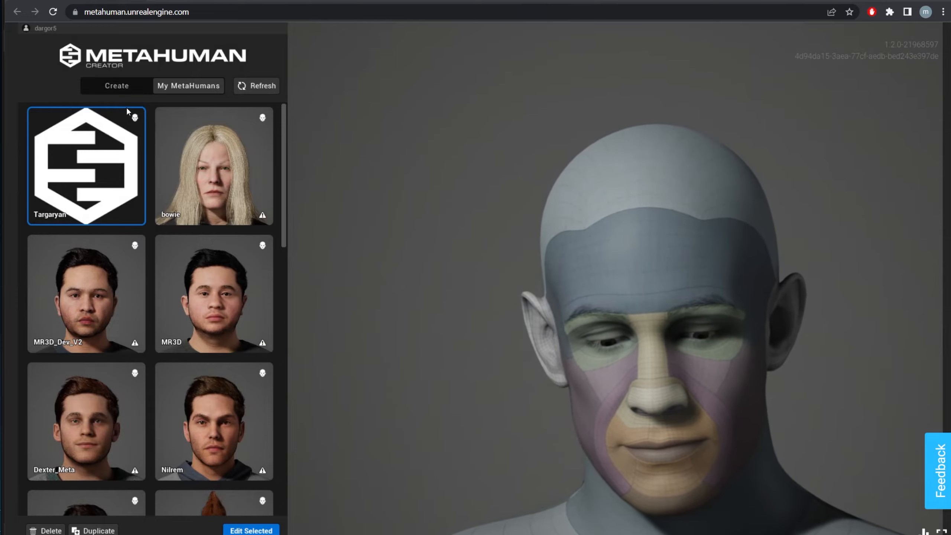
{"action": "left_click", "coordinate": [263, 530]}
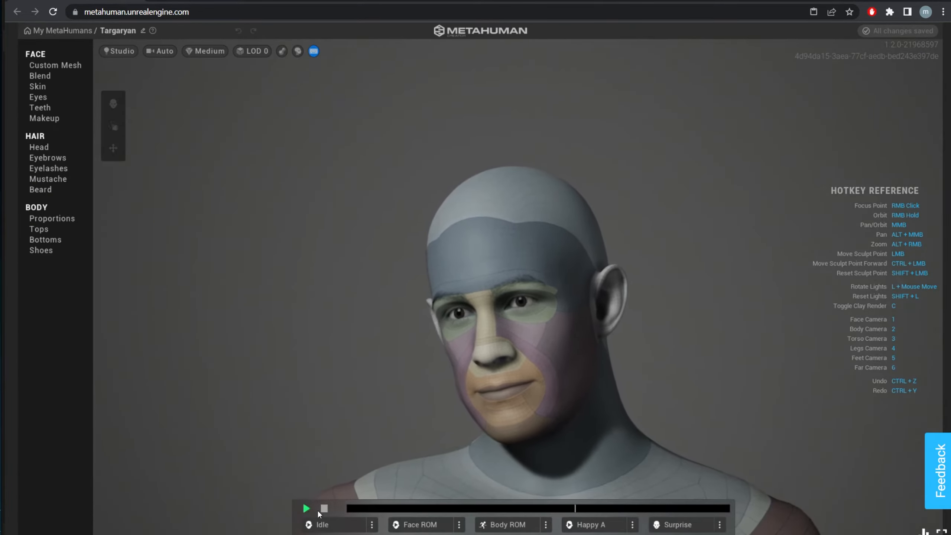
{"action": "scroll", "coordinate": [519, 302], "scroll_direction": "down", "scroll_amount": 5}
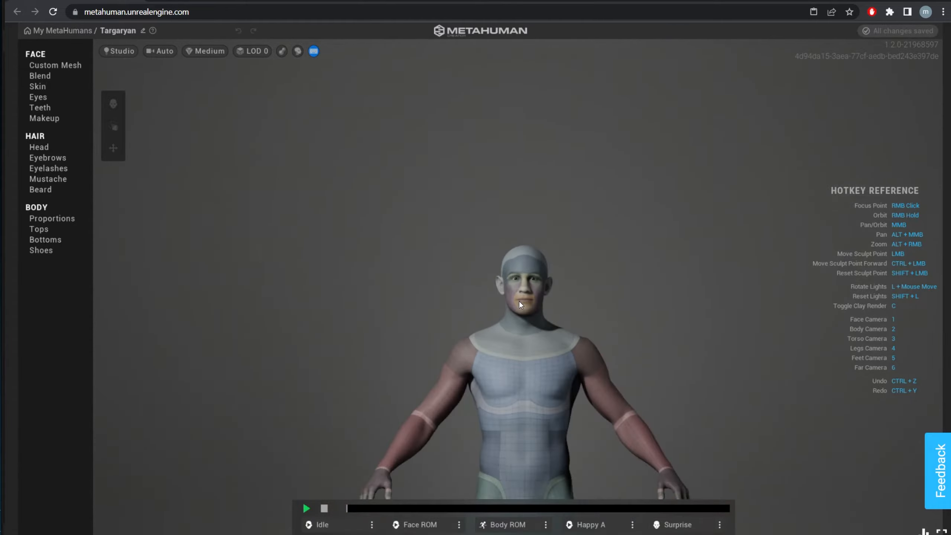
{"action": "scroll", "coordinate": [532, 355], "scroll_direction": "up", "scroll_amount": 5}
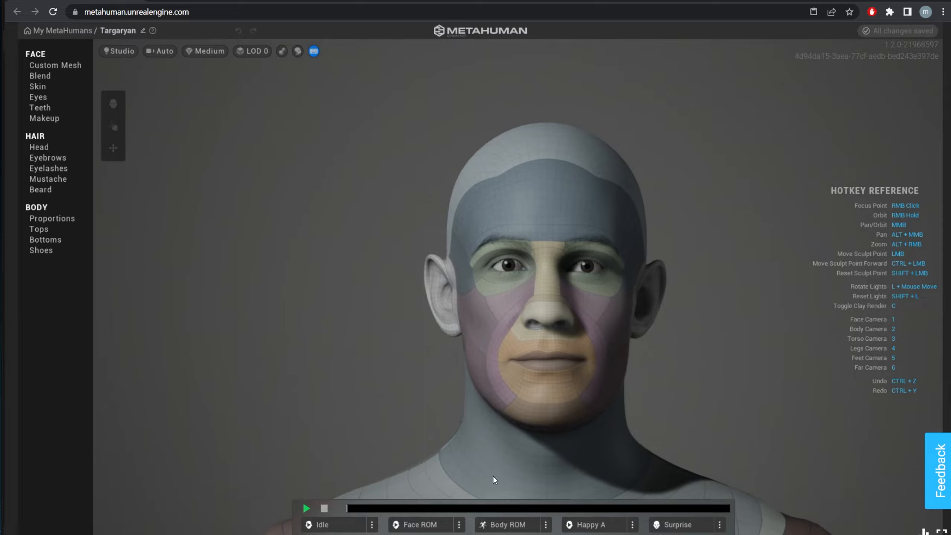
{"action": "scroll", "coordinate": [478, 382], "scroll_direction": "down", "scroll_amount": 5}
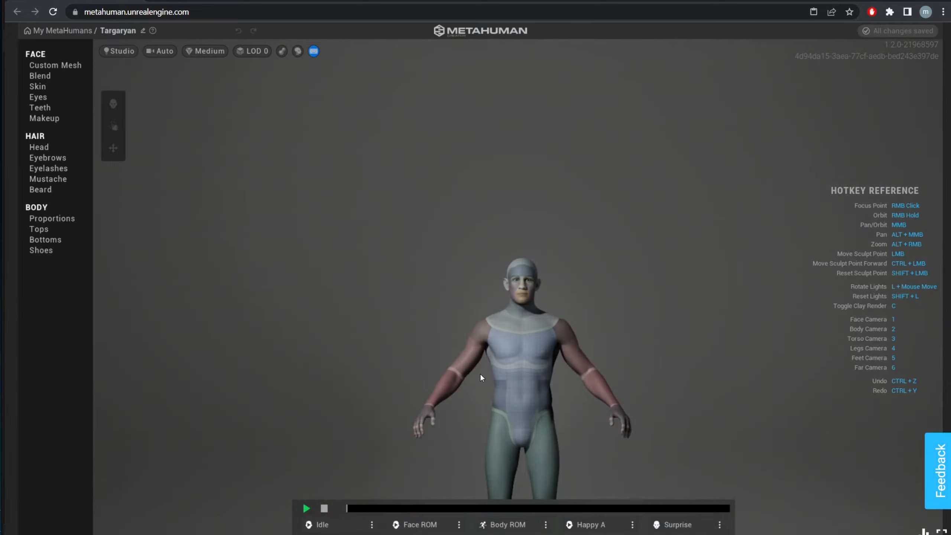
- Try the tall slim and heavy male body proportions on the MetaHuman, and return to the tall medium-build male body
{"action": "scroll", "coordinate": [516, 435], "scroll_direction": "up", "scroll_amount": 2}
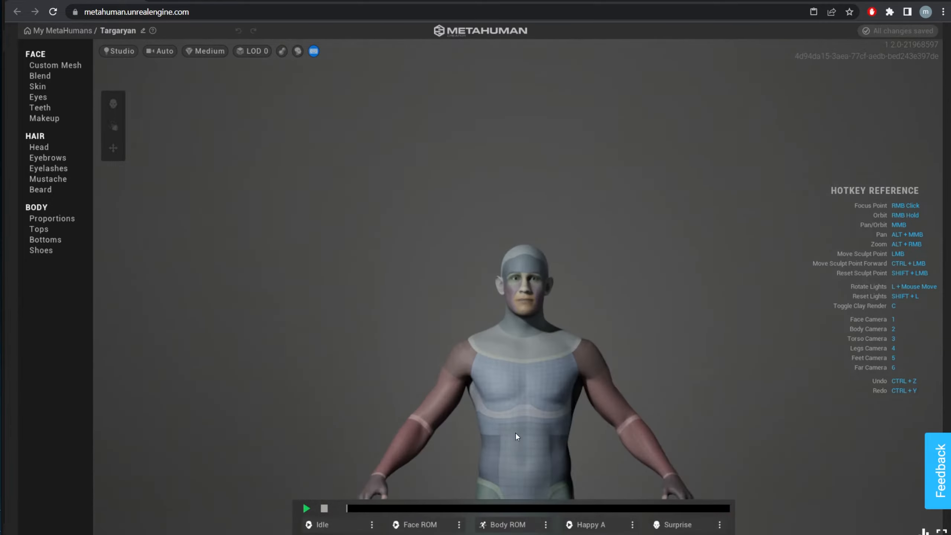
{"action": "left_click", "coordinate": [64, 220]}
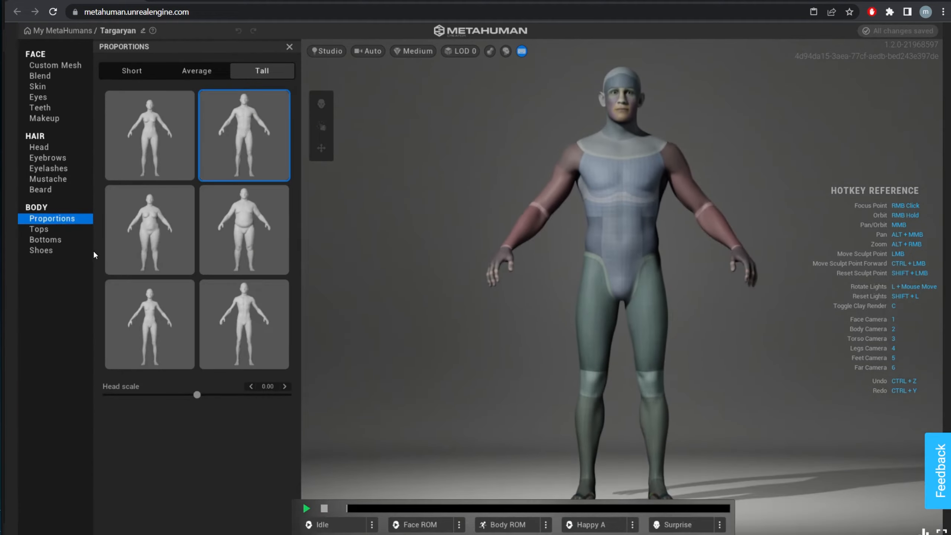
{"action": "left_click", "coordinate": [264, 321]}
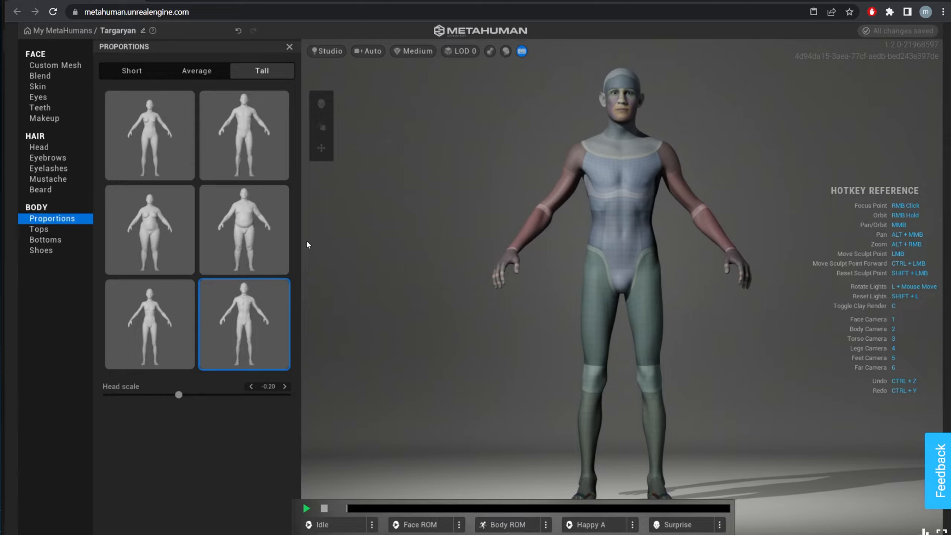
{"action": "left_click", "coordinate": [272, 143]}
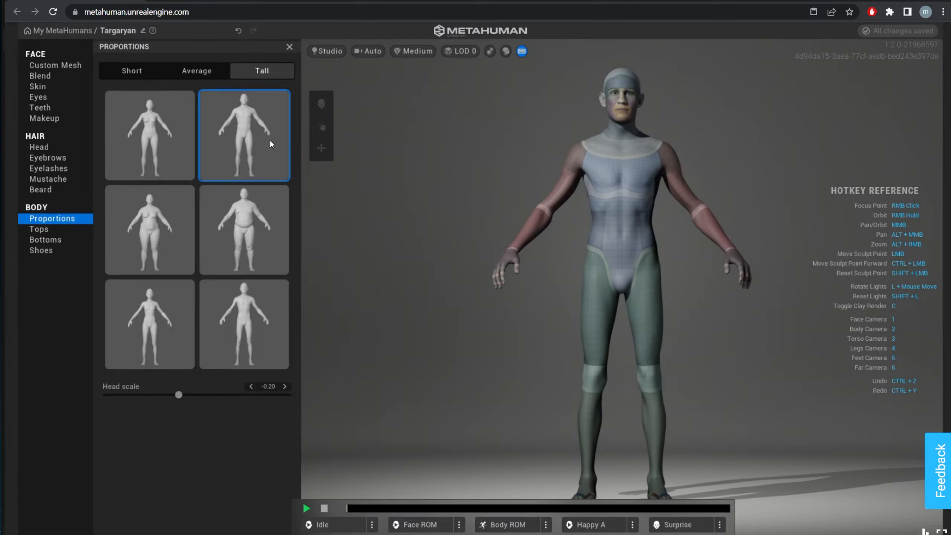
{"action": "left_click", "coordinate": [258, 237]}
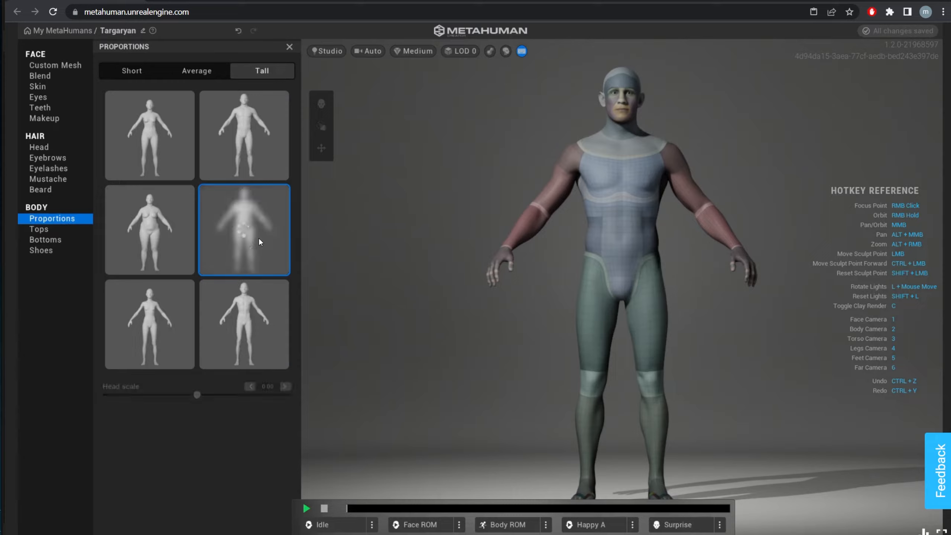
{"action": "left_click", "coordinate": [267, 318]}
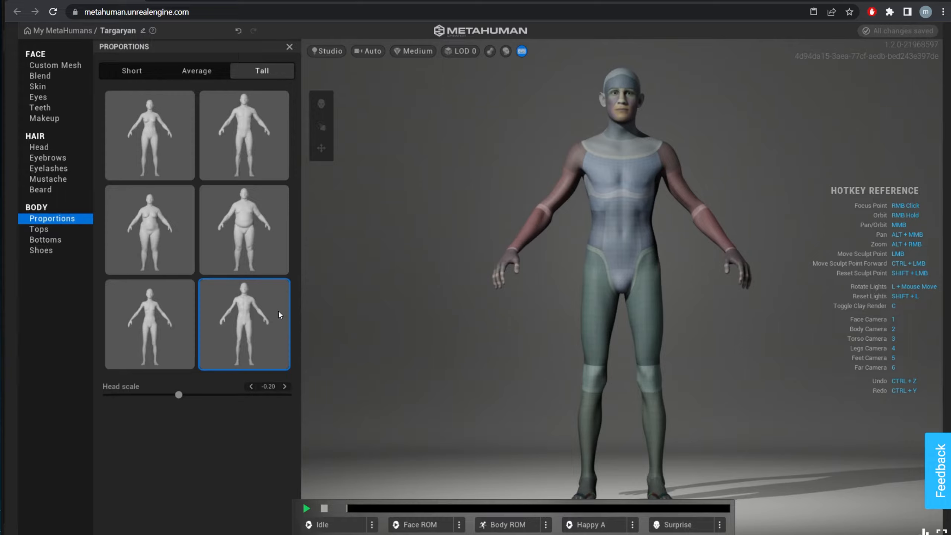
{"action": "left_click", "coordinate": [249, 149]}
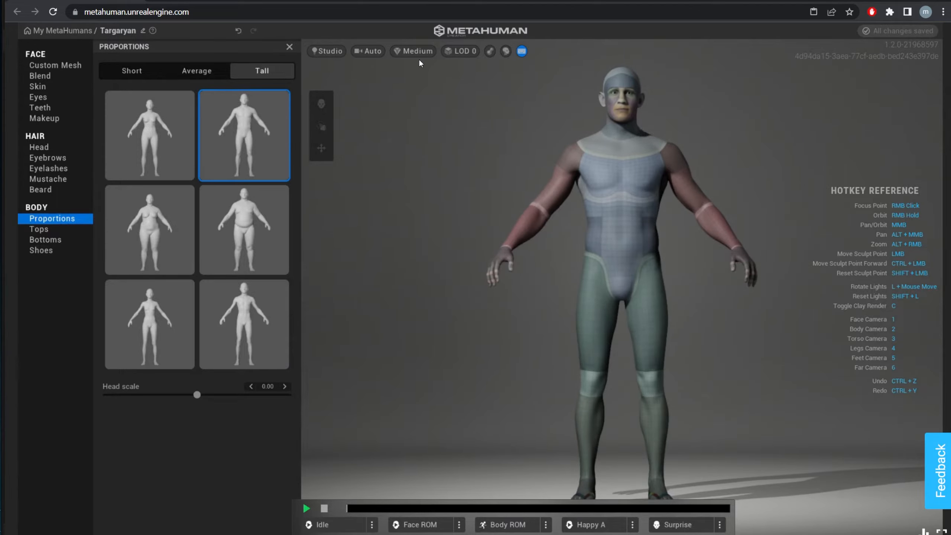
- Switch the viewport camera to the Face framing and return it to Auto
{"action": "left_click", "coordinate": [373, 51]}
{"action": "left_click", "coordinate": [376, 93]}
{"action": "left_click", "coordinate": [377, 52]}
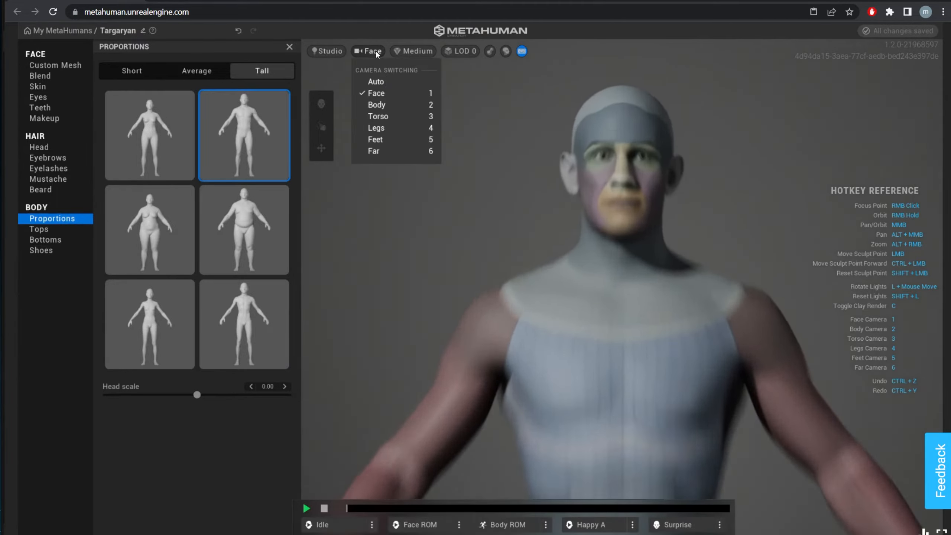
{"action": "left_click", "coordinate": [376, 82]}
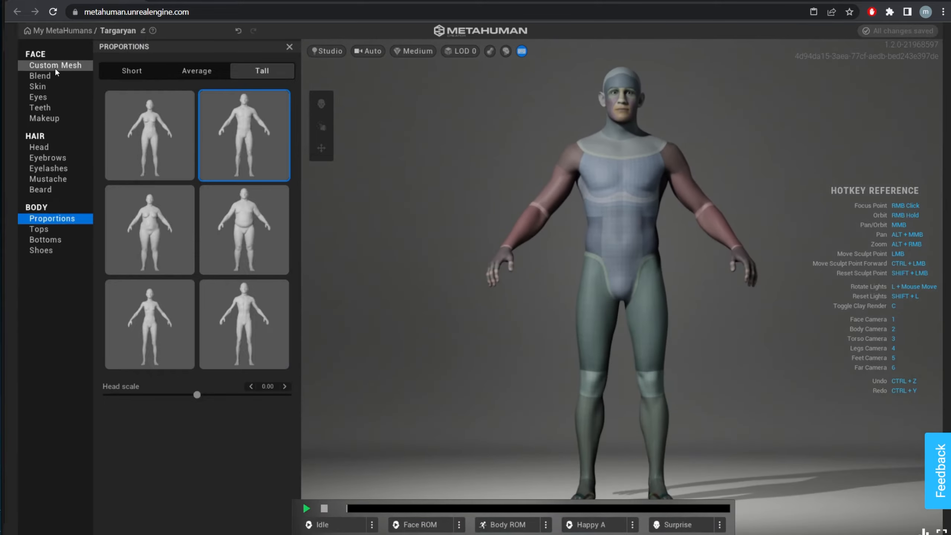
- In the Custom Mesh settings, try a region influence of 0.8 on the eyes and restore it to 1.0
{"action": "left_click", "coordinate": [55, 68]}
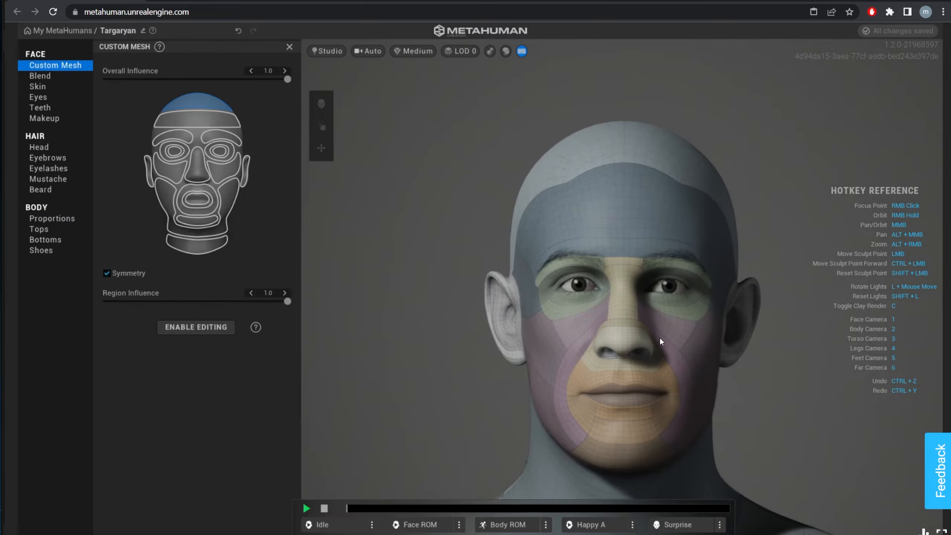
{"action": "scroll", "coordinate": [659, 338], "scroll_direction": "up", "scroll_amount": 8}
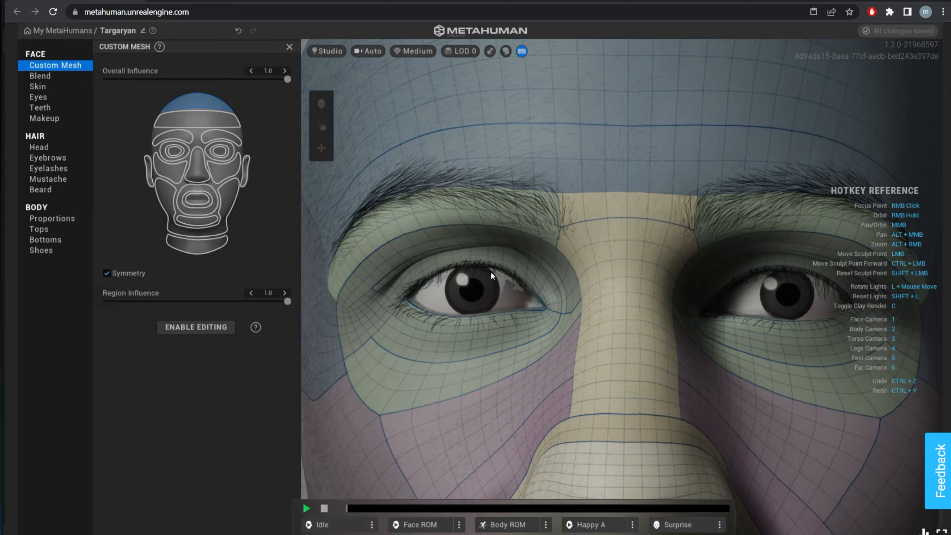
{"action": "left_click", "coordinate": [177, 152]}
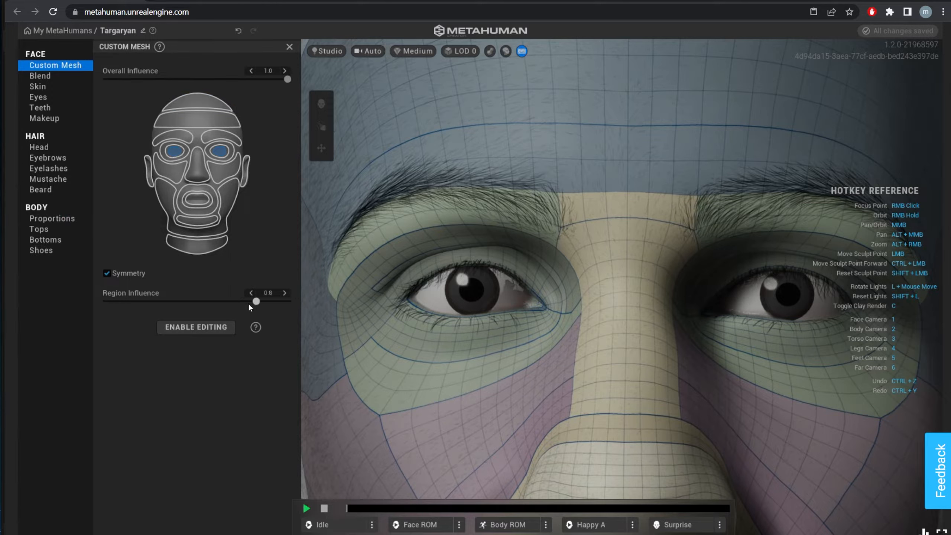
{"action": "left_click_drag", "start_coordinate": [249, 305], "coordinate": [287, 302]}
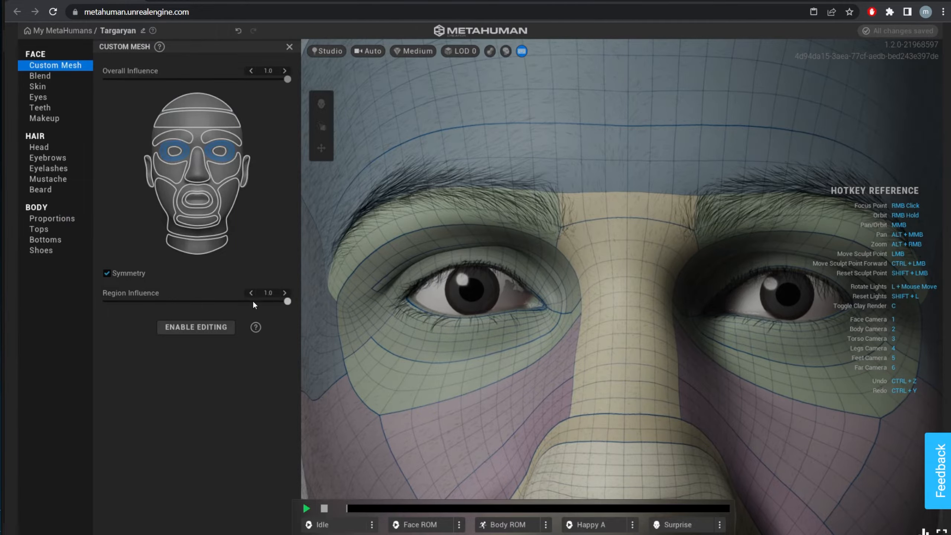
- Try lowering the custom mesh influence of the region around the eyes to 0.1, and restore it to 1.0
{"action": "left_click_drag", "start_coordinate": [254, 303], "coordinate": [125, 320]}
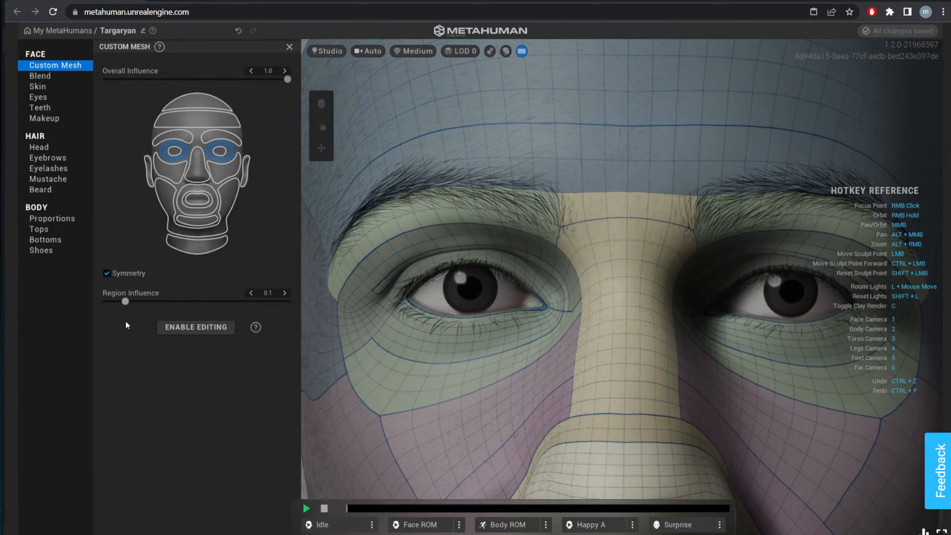
{"action": "scroll", "coordinate": [570, 315], "scroll_direction": "down", "scroll_amount": 5}
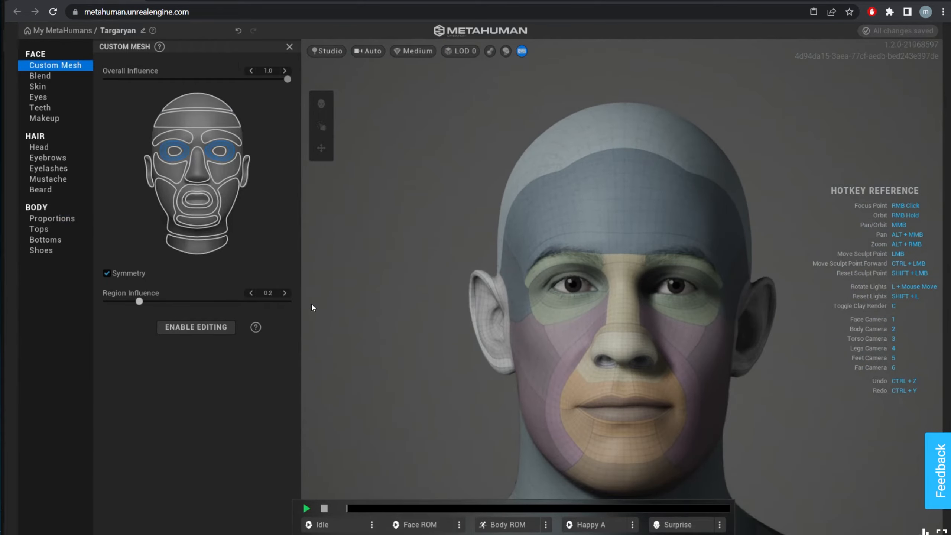
{"action": "left_click_drag", "start_coordinate": [139, 301], "coordinate": [376, 309]}
{"action": "left_click", "coordinate": [175, 150]}
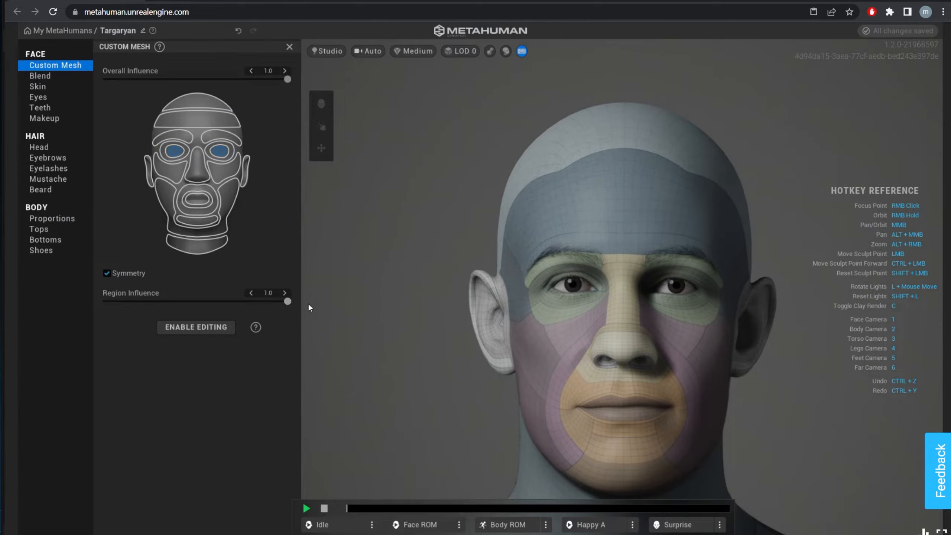
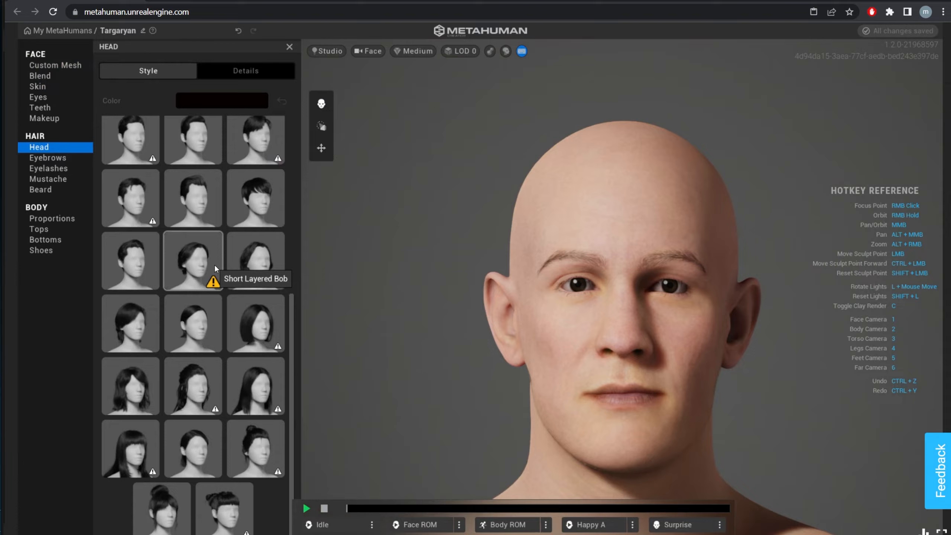
- Try the long half-up and long straight hairstyles on the head and compare them with the reference house-of-the-dragon-2.jpeg
{"action": "left_click", "coordinate": [198, 380]}
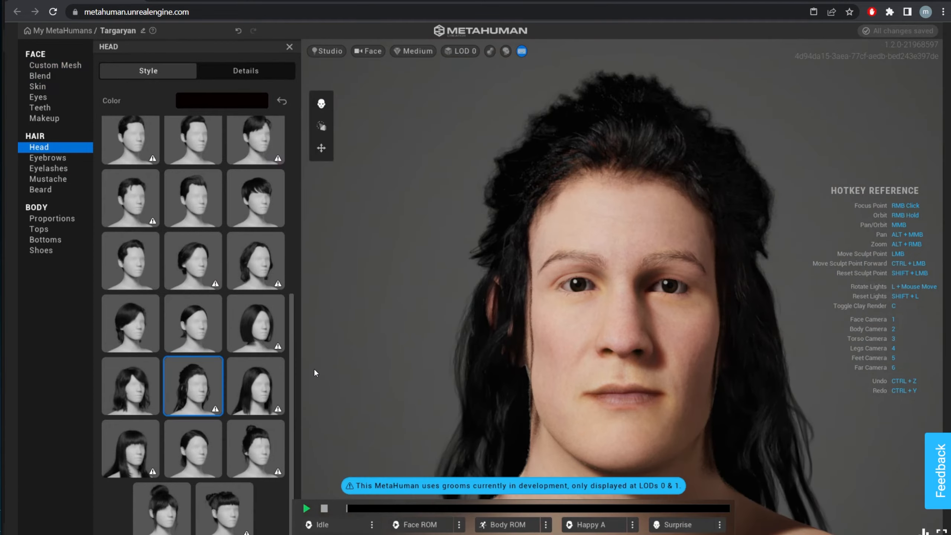
{"action": "left_click", "coordinate": [254, 385]}
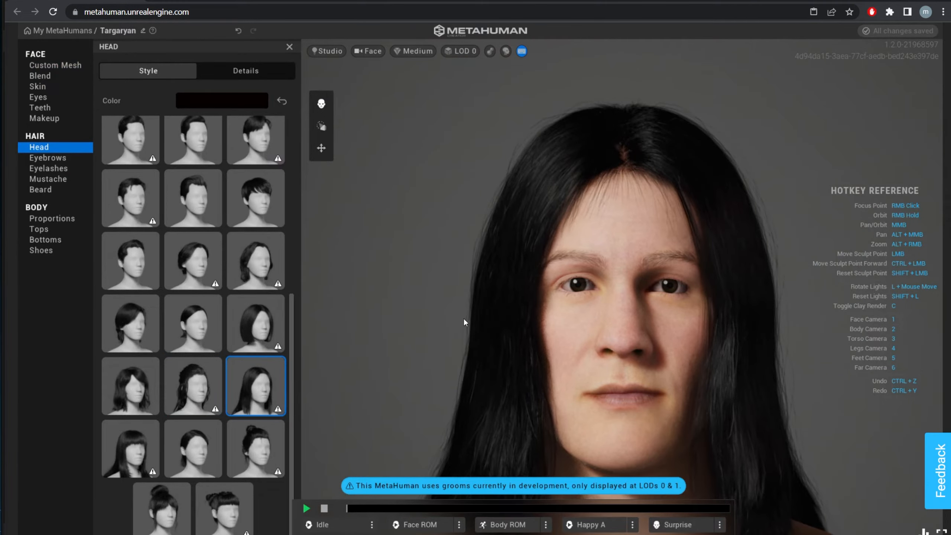
{"action": "key", "text": "alt+Tab"}
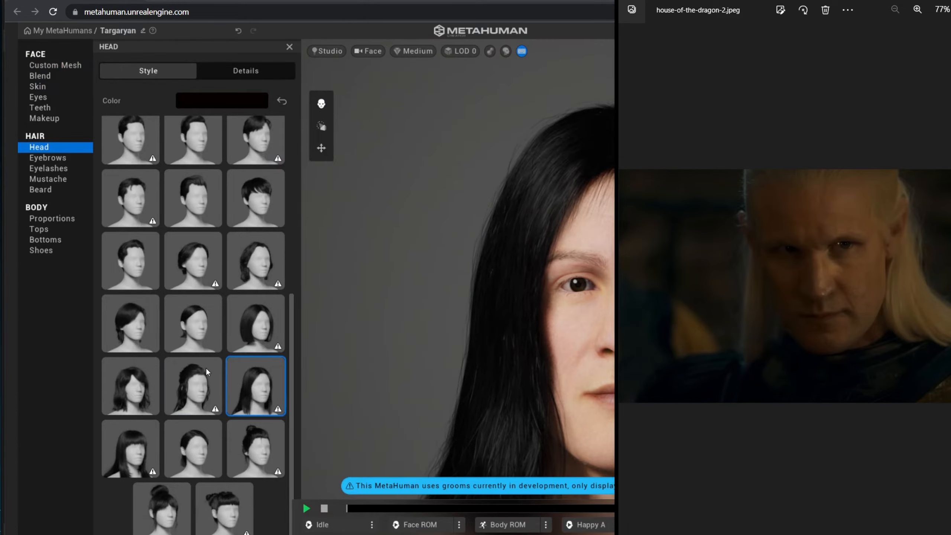
- Try Short Swept Up and three other short male hairstyles, checking them from both sides of the head
{"action": "scroll", "coordinate": [206, 367], "scroll_direction": "up", "scroll_amount": 3}
{"action": "left_click", "coordinate": [140, 372]}
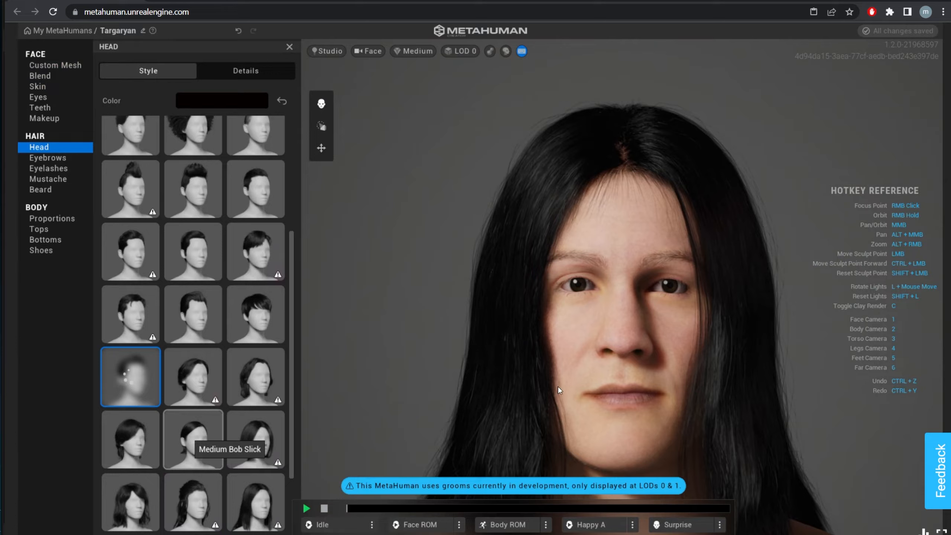
{"action": "right_click_drag", "start_coordinate": [554, 341], "coordinate": [735, 330]}
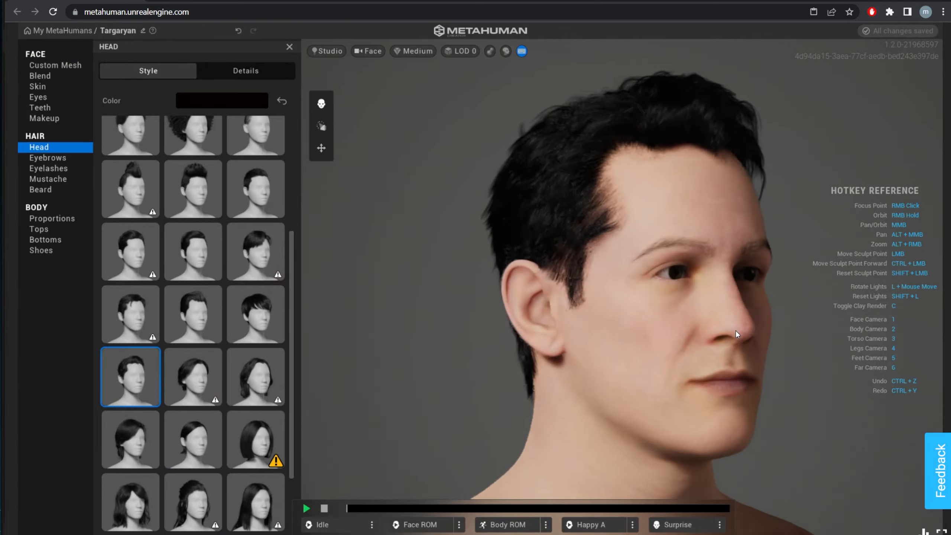
{"action": "left_click", "coordinate": [210, 310]}
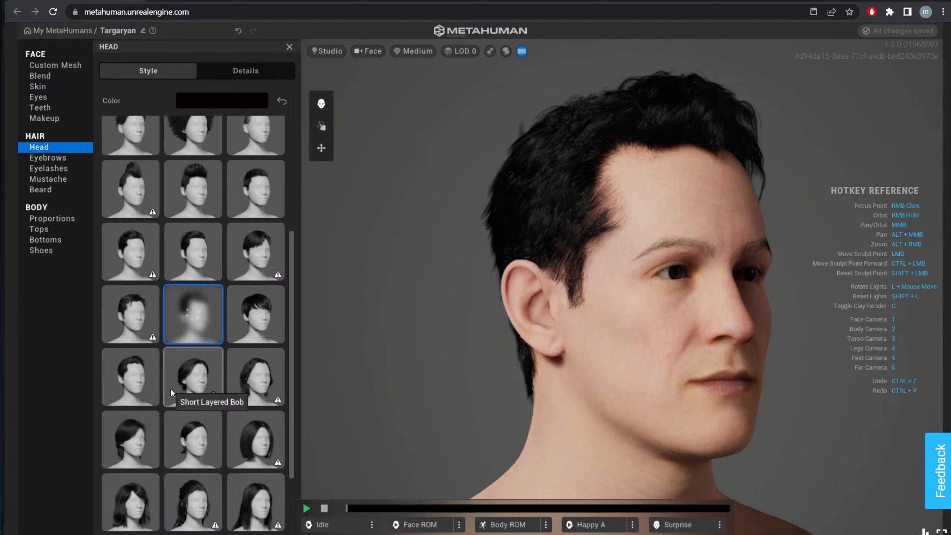
{"action": "right_click_drag", "start_coordinate": [727, 387], "coordinate": [377, 406]}
{"action": "left_click", "coordinate": [139, 243]}
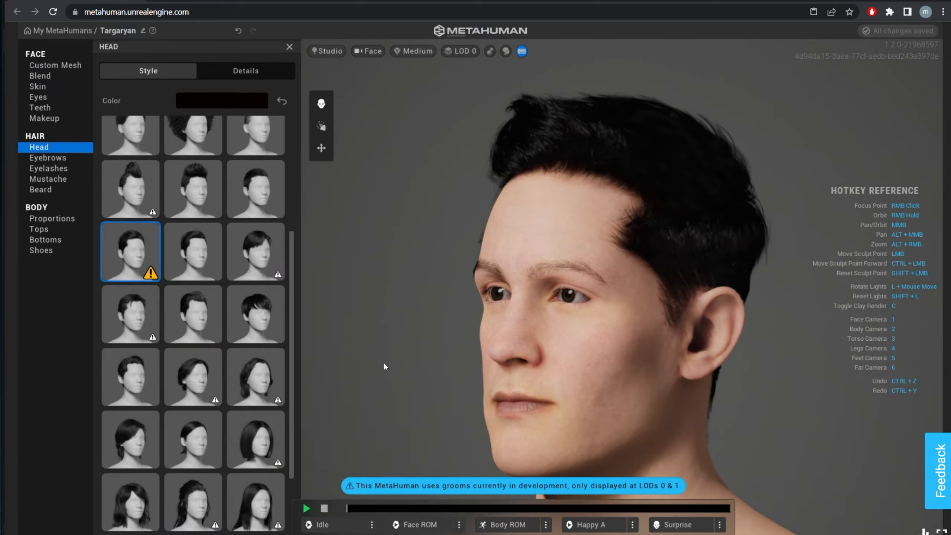
{"action": "left_click", "coordinate": [196, 251]}
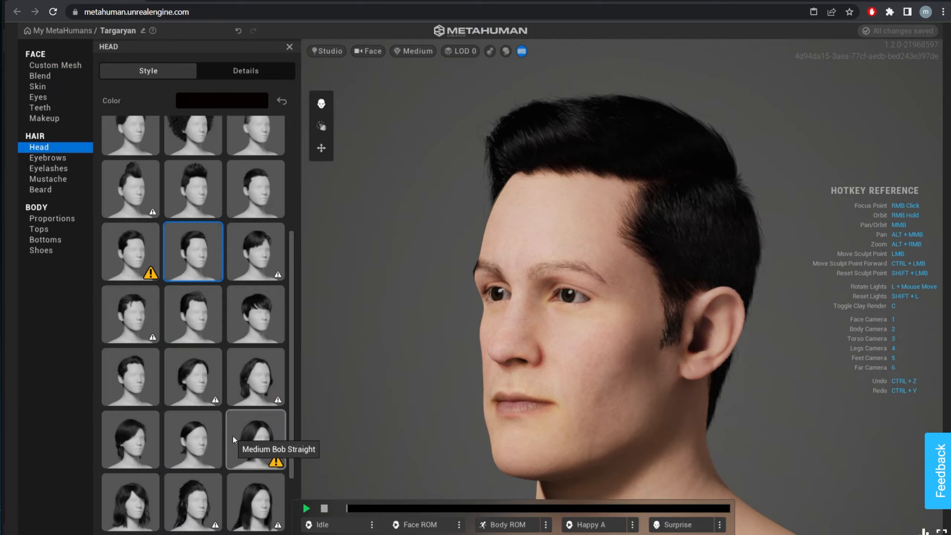
- Try updo, bun and longer hairstyles, including Short Braids Updo, long hair with bangs, Medium Bob Curly and Medium Layered
{"action": "scroll", "coordinate": [232, 436], "scroll_direction": "down", "scroll_amount": 3}
{"action": "left_click", "coordinate": [235, 506]}
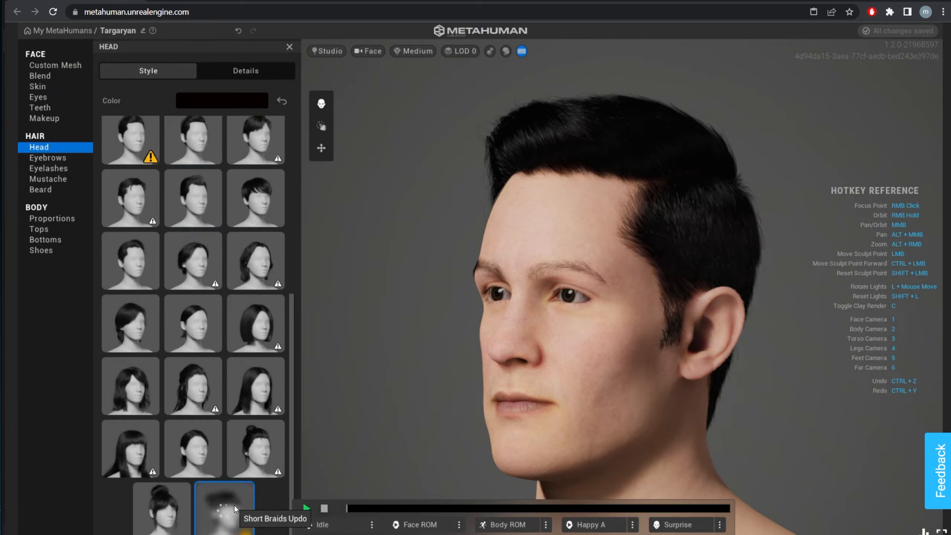
{"action": "left_click", "coordinate": [253, 438]}
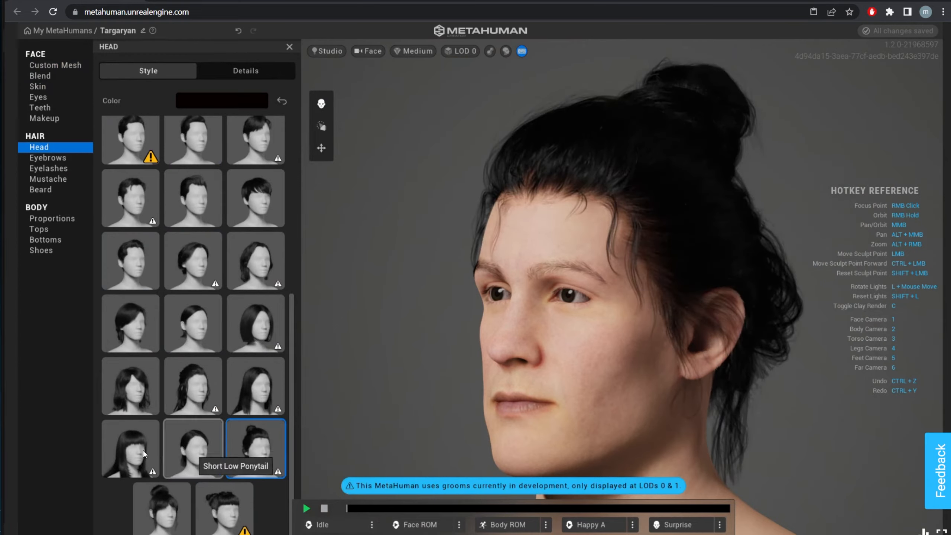
{"action": "left_click", "coordinate": [126, 448]}
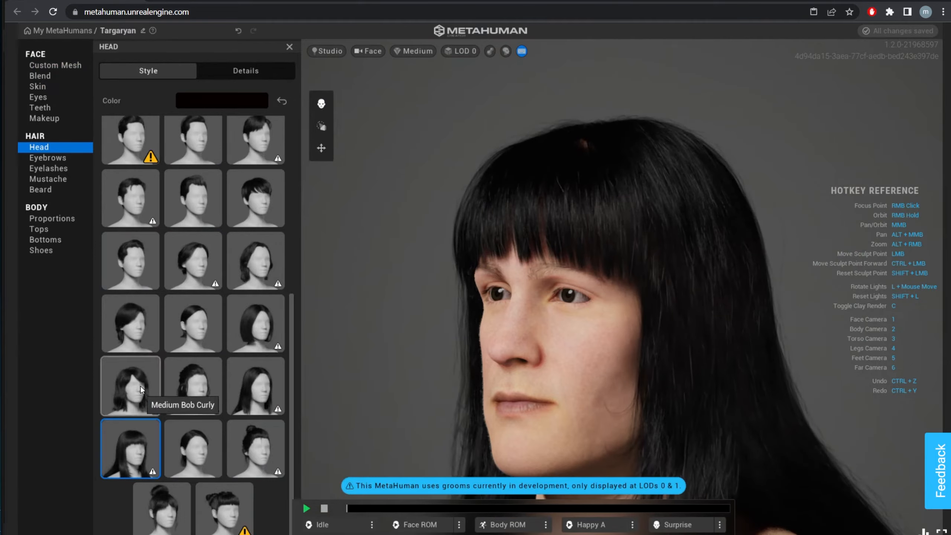
{"action": "left_click", "coordinate": [139, 386]}
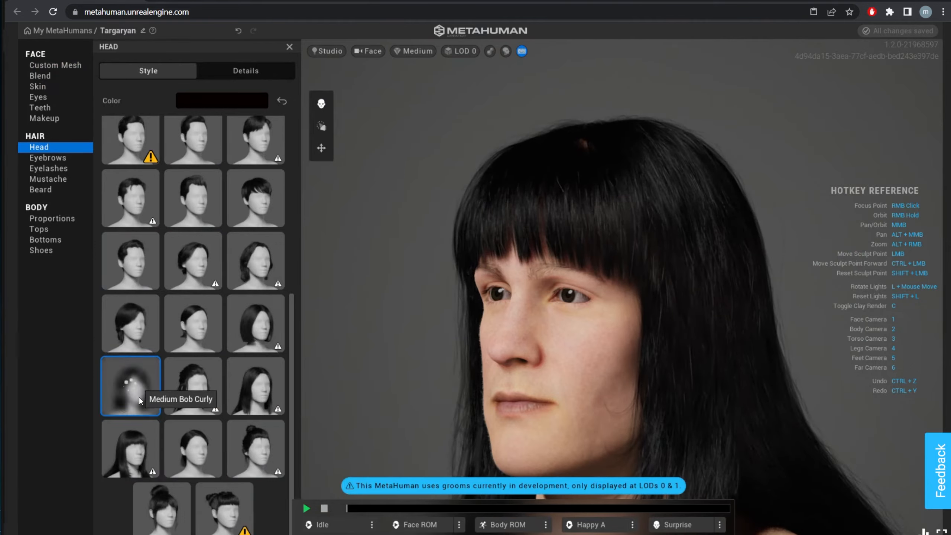
{"action": "left_click", "coordinate": [131, 328]}
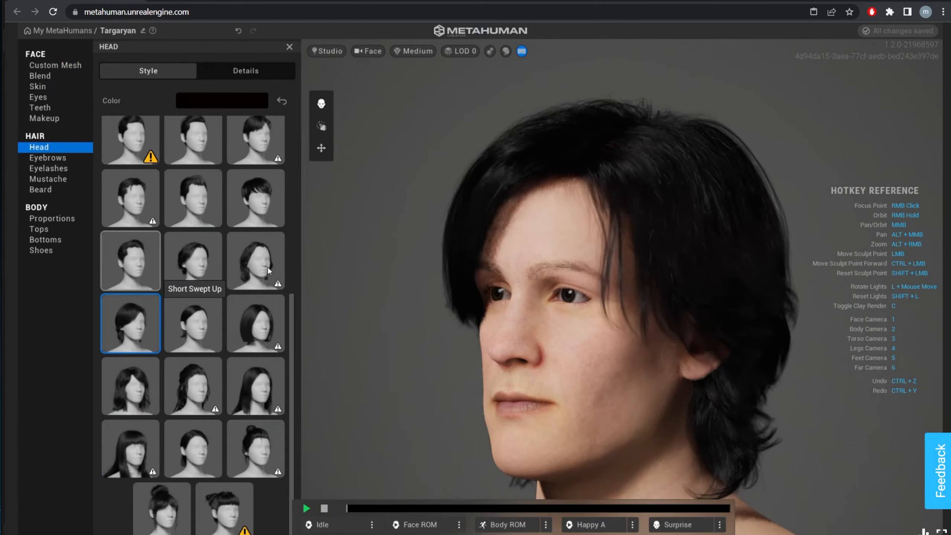
{"action": "left_click", "coordinate": [274, 264]}
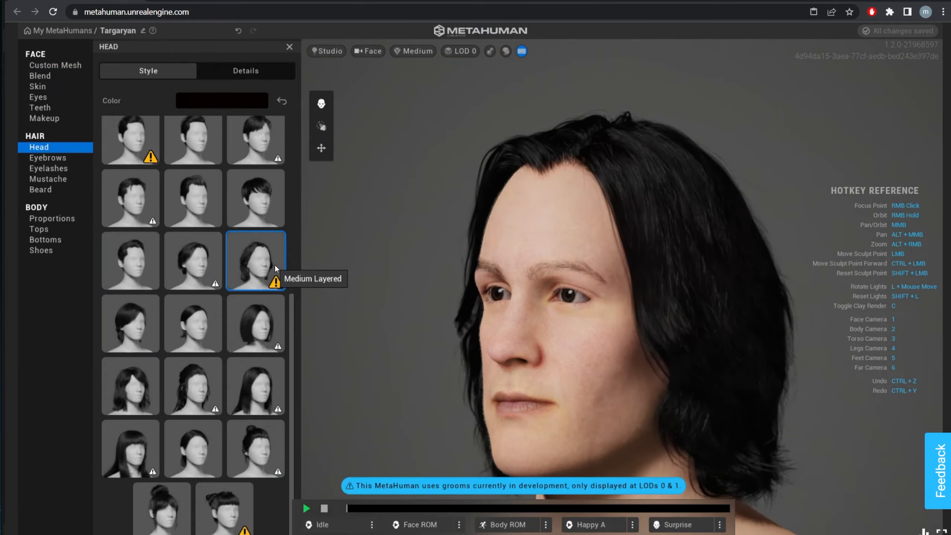
- Apply the Short Swept Up hairstyle, check it from the side, and compare it with the reference photos up to Untitled-5.png
{"action": "left_click", "coordinate": [138, 263]}
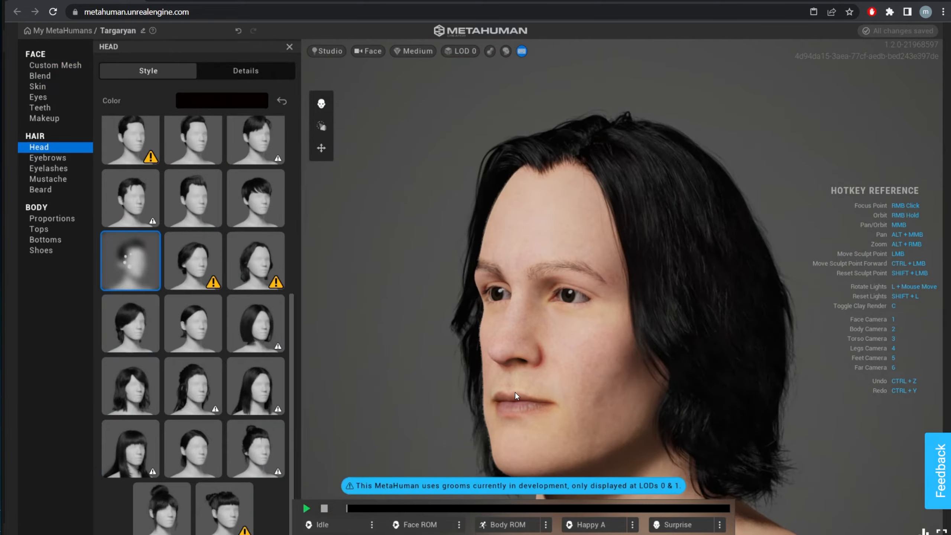
{"action": "right_click_drag", "start_coordinate": [513, 391], "coordinate": [812, 373]}
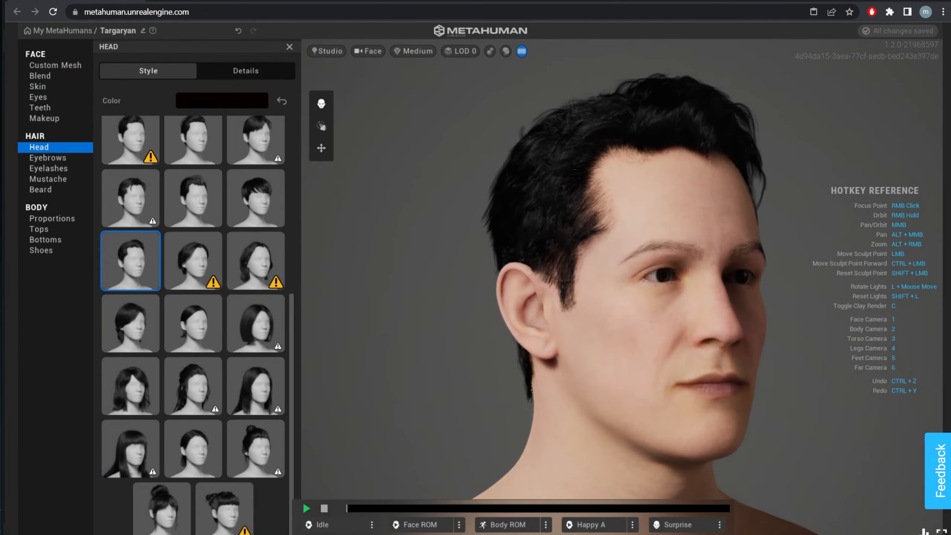
{"action": "key", "text": "alt+Tab"}
{"action": "key", "text": "Right"}
{"action": "key", "text": "Right"}
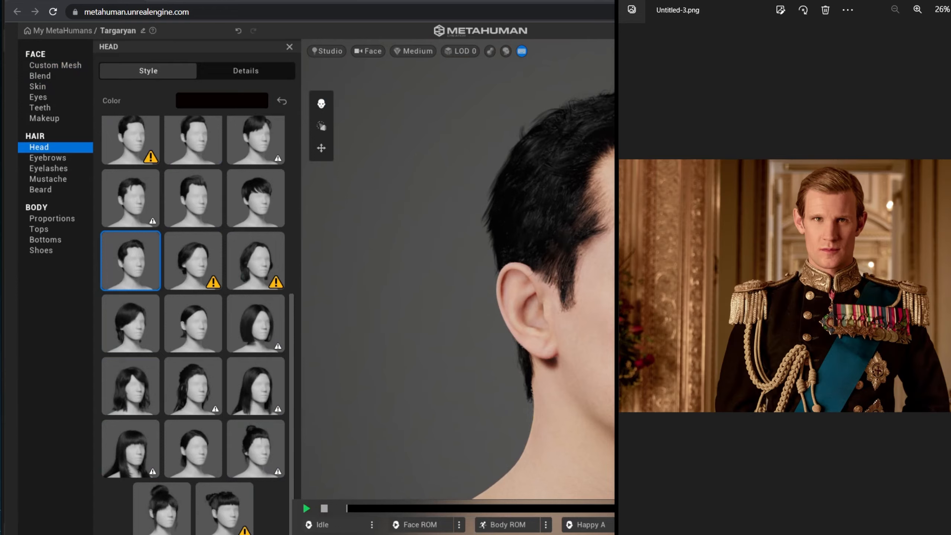
{"action": "key", "text": "Right"}
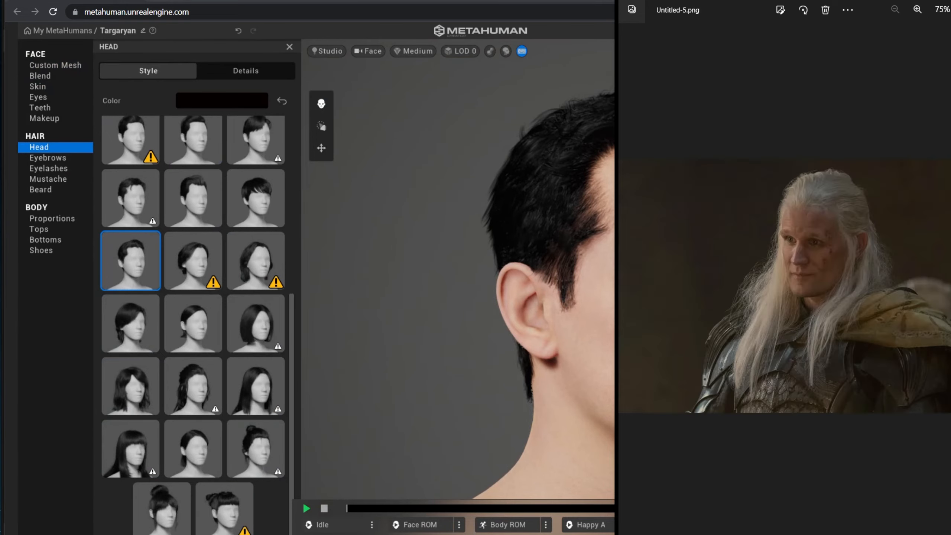
- Browse the reference photos from Untitled-6.png back to the short-haired Daemon-Targaryen-House side portrait, and return to the MetaHuman
{"action": "key", "text": "Right"}
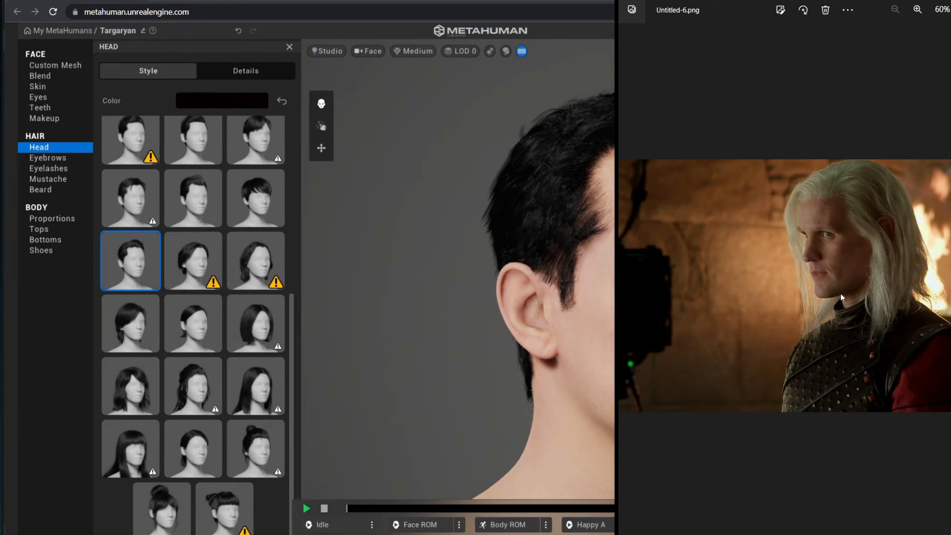
{"action": "left_click", "coordinate": [633, 285]}
{"action": "left_click", "coordinate": [633, 286]}
{"action": "left_click", "coordinate": [633, 285]}
{"action": "left_click", "coordinate": [633, 285]}
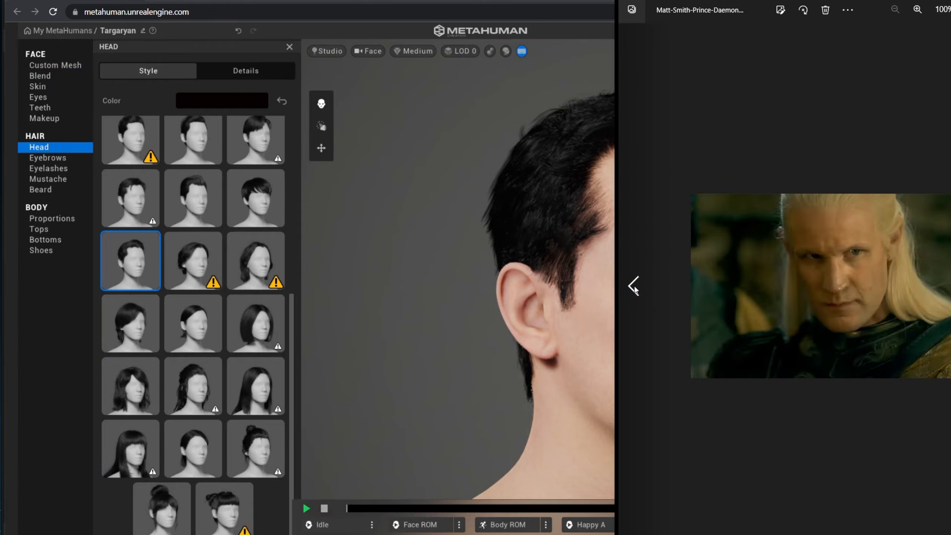
{"action": "left_click", "coordinate": [633, 285]}
{"action": "left_click", "coordinate": [633, 286]}
{"action": "left_click", "coordinate": [634, 285]}
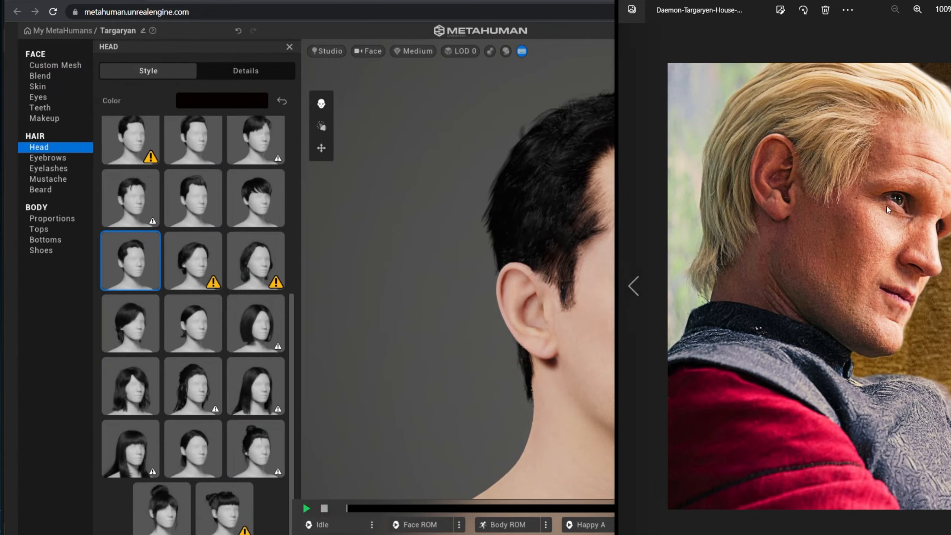
{"action": "left_click", "coordinate": [734, 0]}
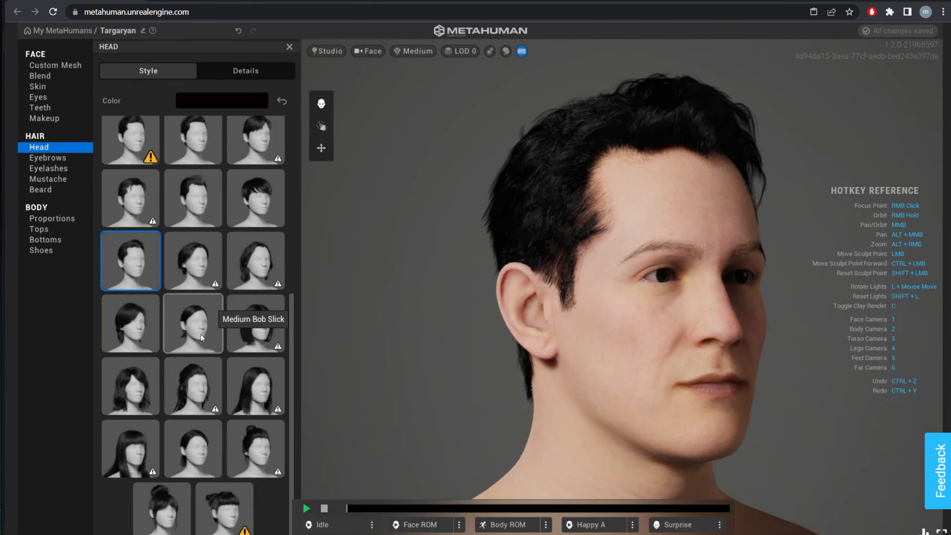
- Try Short Messy, its neighbouring side-parted style, Short Curly Fade and Short Slicked Back on the head, and compare with the short-haired reference photo
{"action": "scroll", "coordinate": [202, 351], "scroll_direction": "up", "scroll_amount": 3}
{"action": "left_click", "coordinate": [150, 271]}
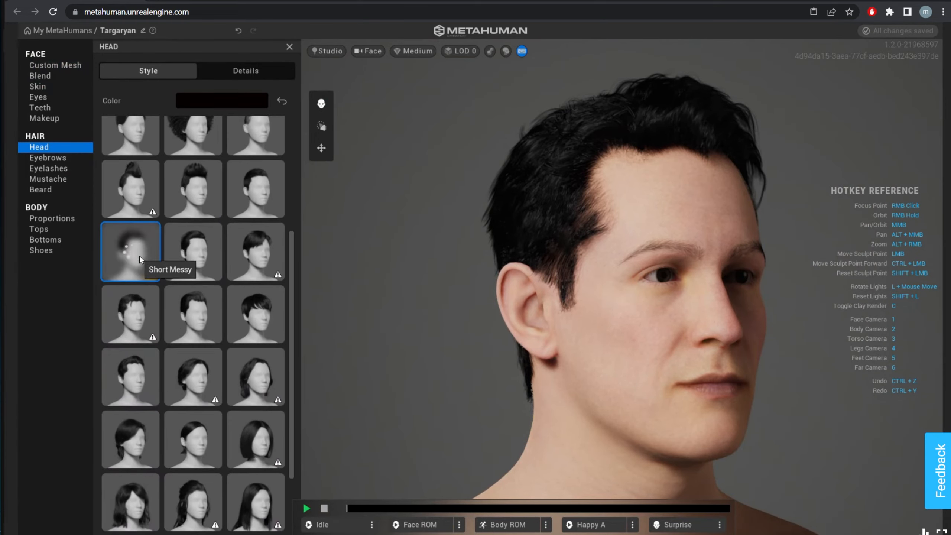
{"action": "left_click", "coordinate": [189, 253]}
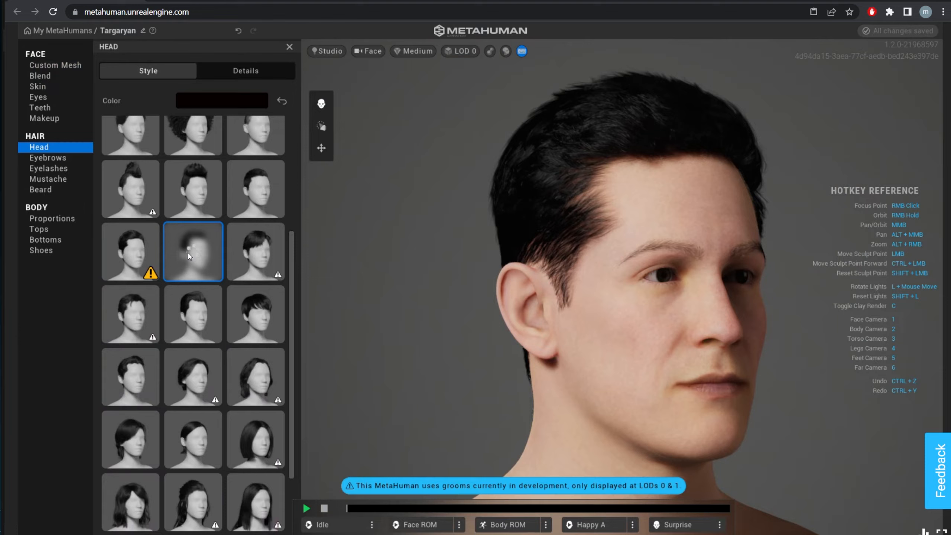
{"action": "left_click", "coordinate": [274, 182]}
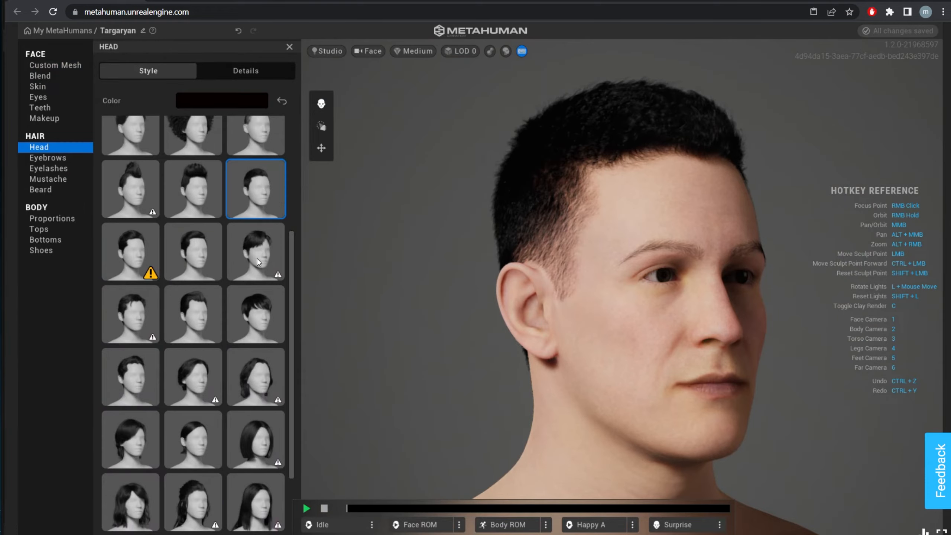
{"action": "left_click", "coordinate": [206, 252]}
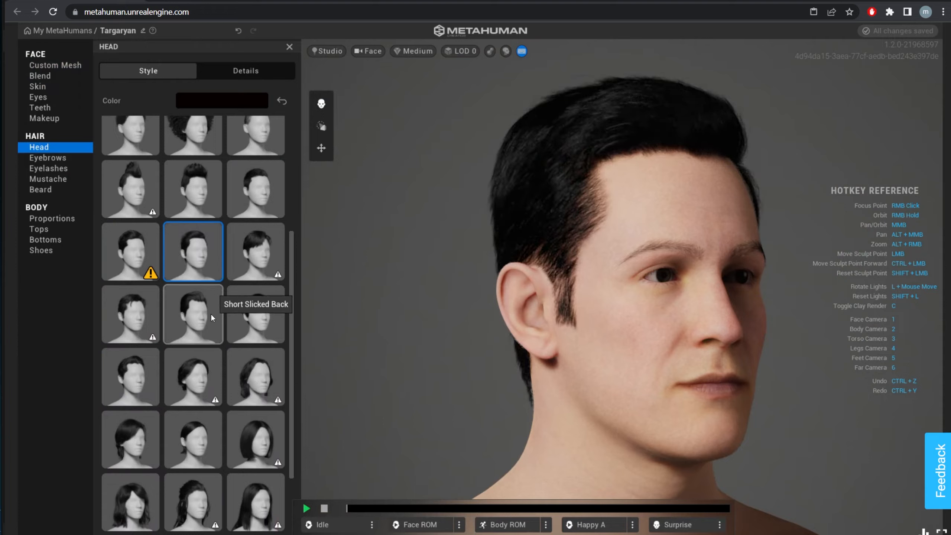
{"action": "left_click", "coordinate": [201, 318]}
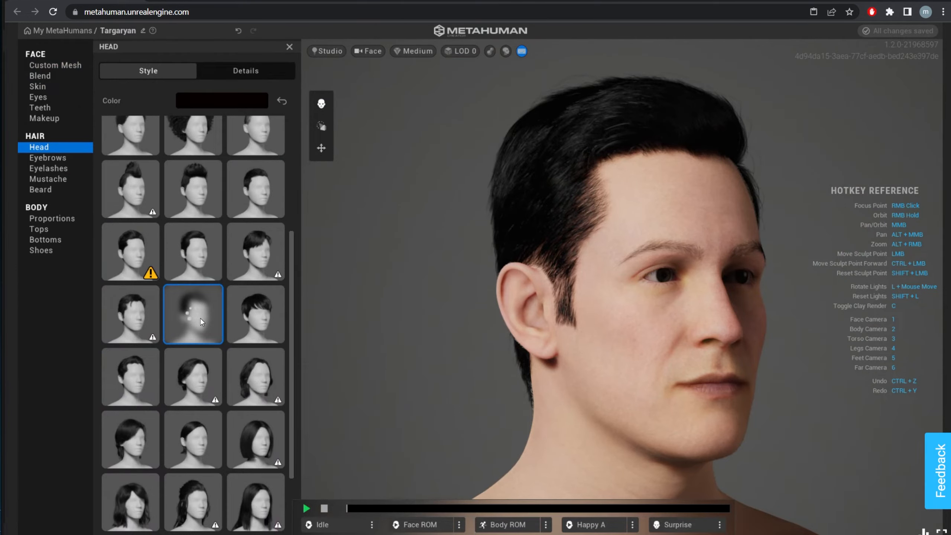
{"action": "key", "text": "alt+Tab"}
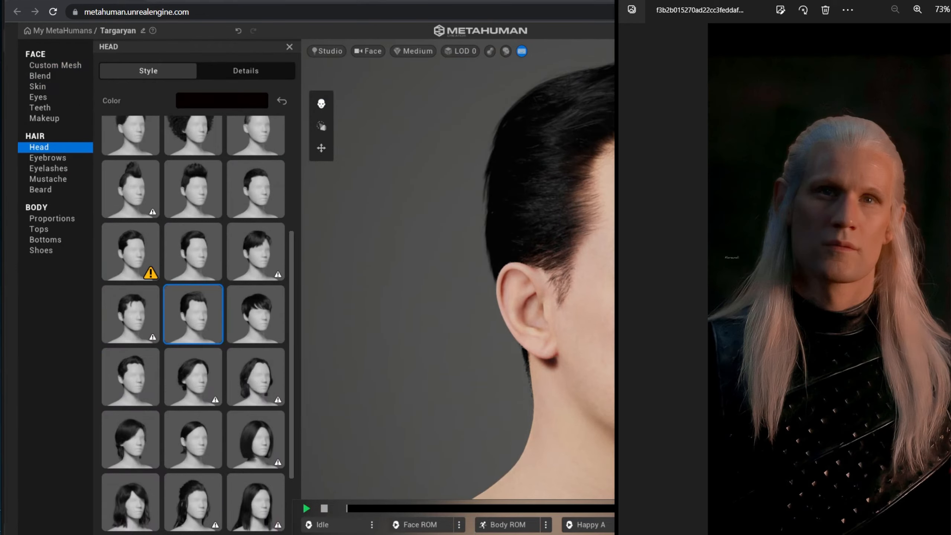
{"action": "left_click", "coordinate": [646, 291]}
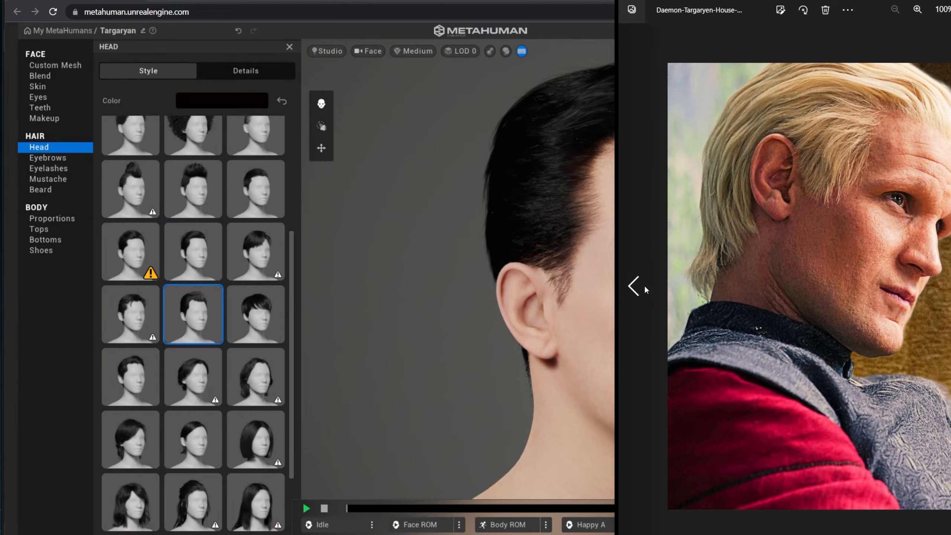
- Apply the side-parted hairstyle beside Short Messy, check it from the front, and compare it with the Daemon-Targaryen-House photo
{"action": "left_click", "coordinate": [475, 270]}
{"action": "right_click_drag", "start_coordinate": [616, 340], "coordinate": [456, 355]}
{"action": "left_click", "coordinate": [197, 258]}
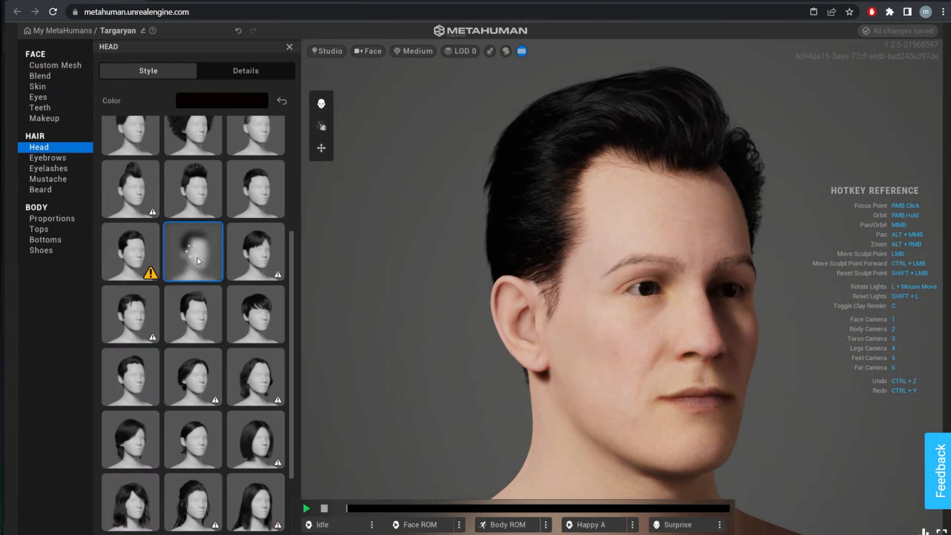
{"action": "scroll", "coordinate": [663, 400], "scroll_direction": "down", "scroll_amount": 4}
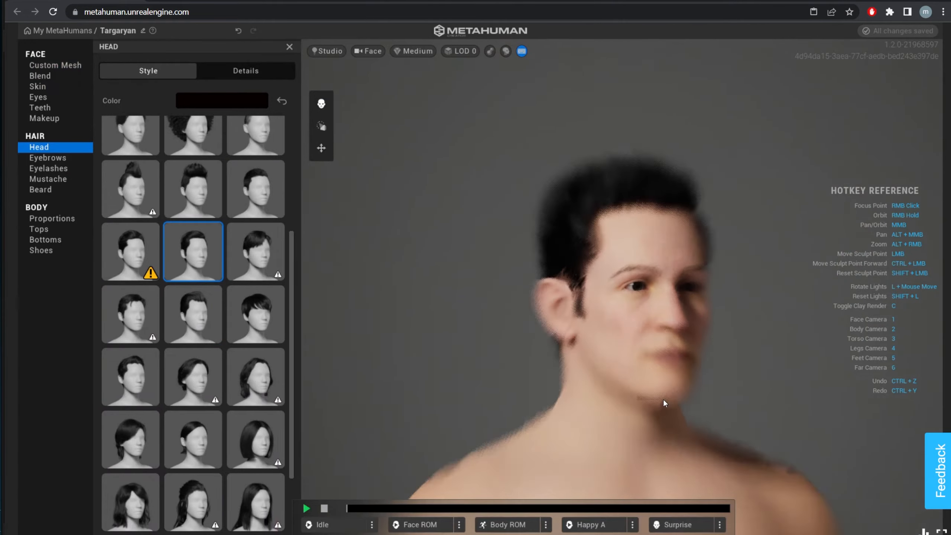
{"action": "right_click_drag", "start_coordinate": [684, 407], "coordinate": [546, 415]}
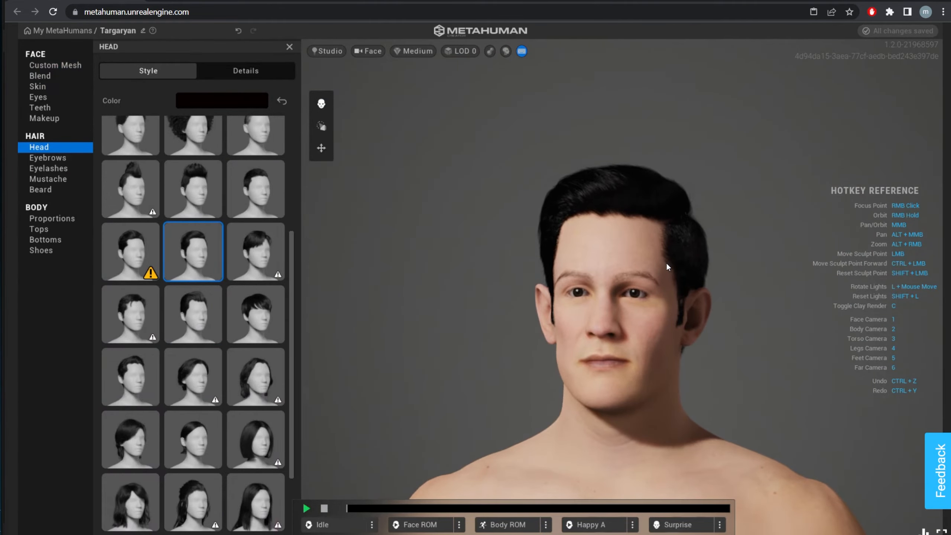
{"action": "scroll", "coordinate": [666, 263], "scroll_direction": "up", "scroll_amount": 2}
{"action": "key", "text": "alt+Tab"}
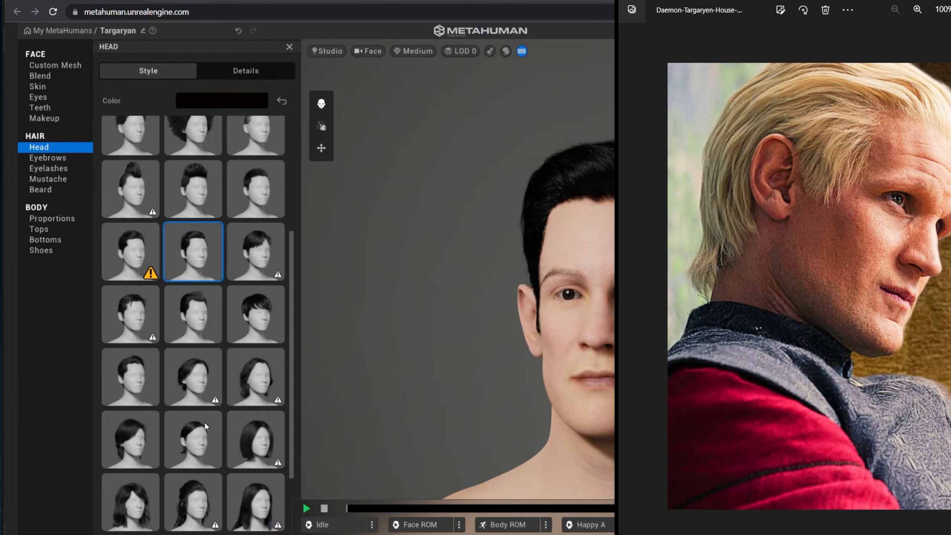
- Try the Short Swept Up hairstyle again and inspect it from the side and the front of the head
{"action": "left_click", "coordinate": [140, 376]}
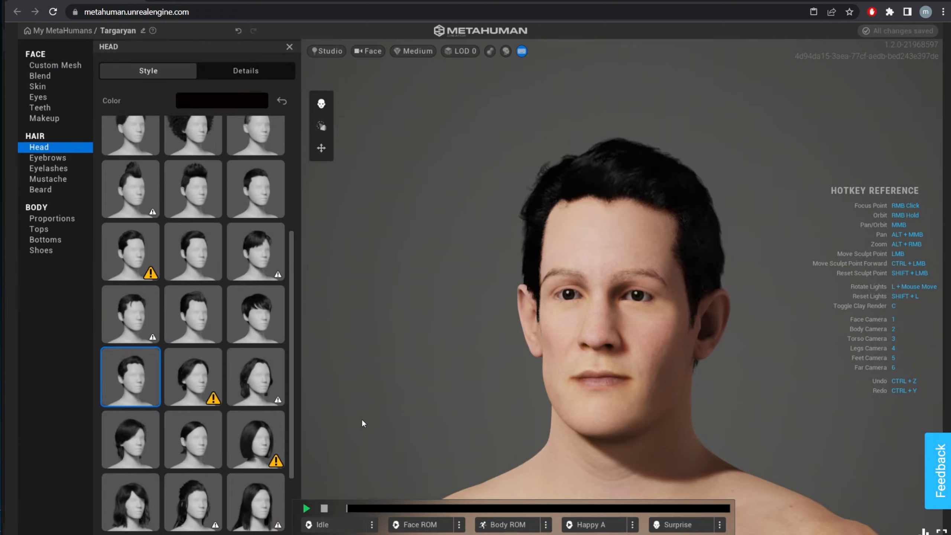
{"action": "right_click_drag", "start_coordinate": [720, 352], "coordinate": [919, 343]}
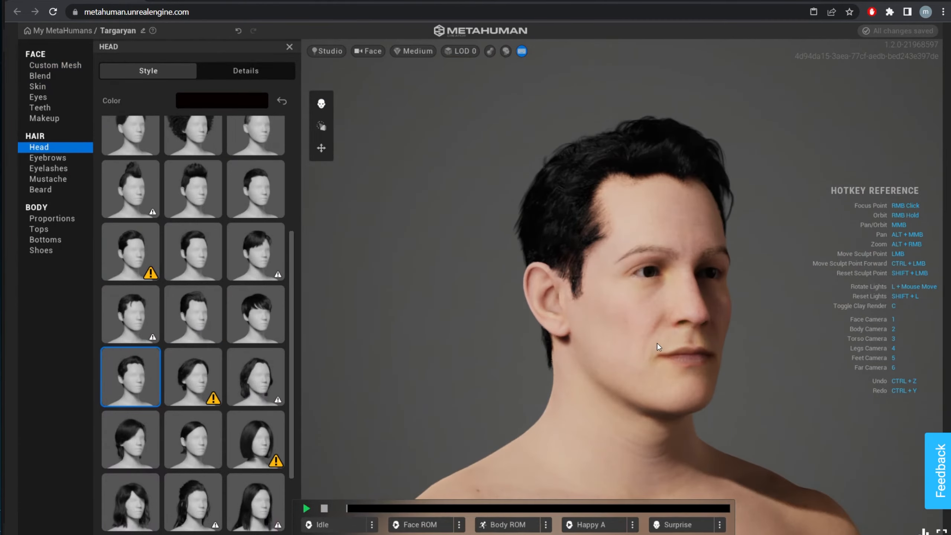
{"action": "right_click_drag", "start_coordinate": [657, 343], "coordinate": [759, 327]}
{"action": "right_click_drag", "start_coordinate": [592, 335], "coordinate": [455, 339]}
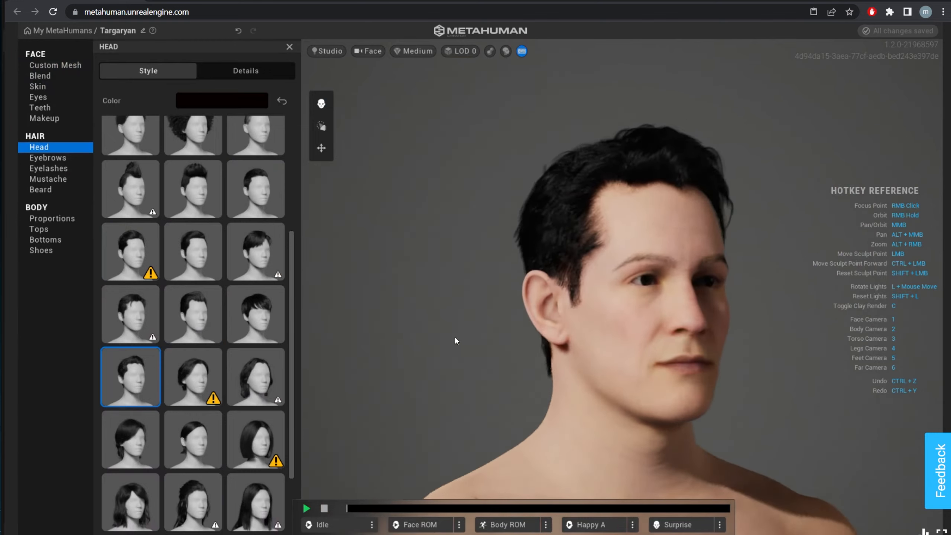
{"action": "right_click_drag", "start_coordinate": [643, 348], "coordinate": [527, 347]}
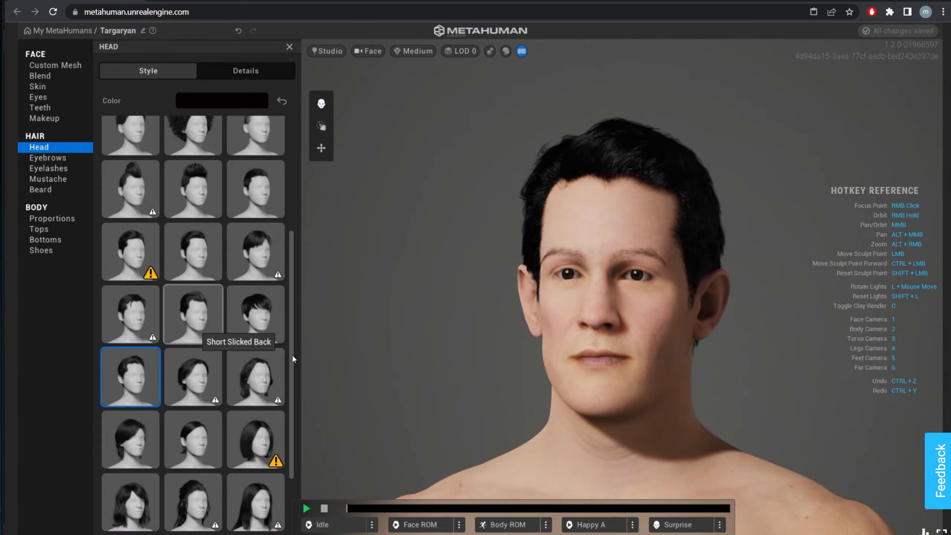
- Try Short Slicked Back once more, and settle on the side-parted hairstyle beside Short Messy
{"action": "left_click", "coordinate": [197, 319]}
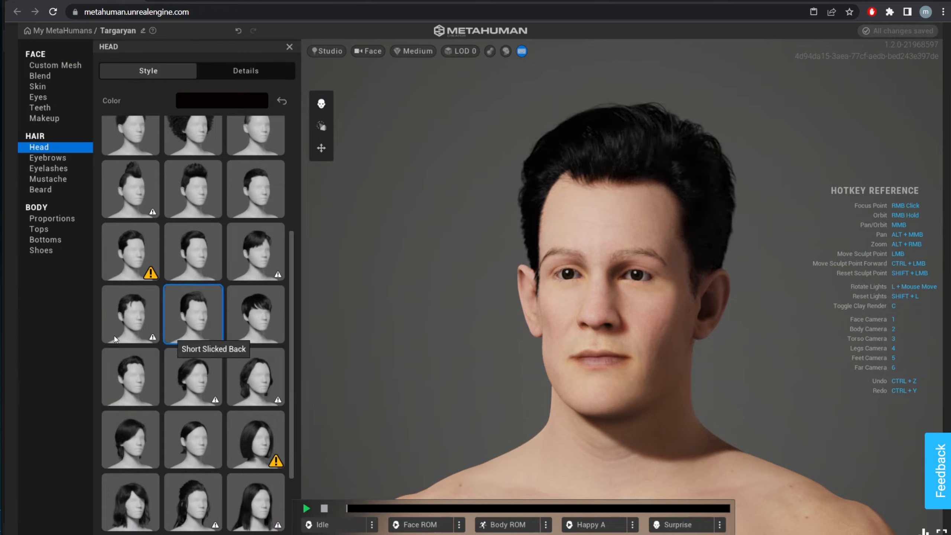
{"action": "left_click", "coordinate": [205, 254]}
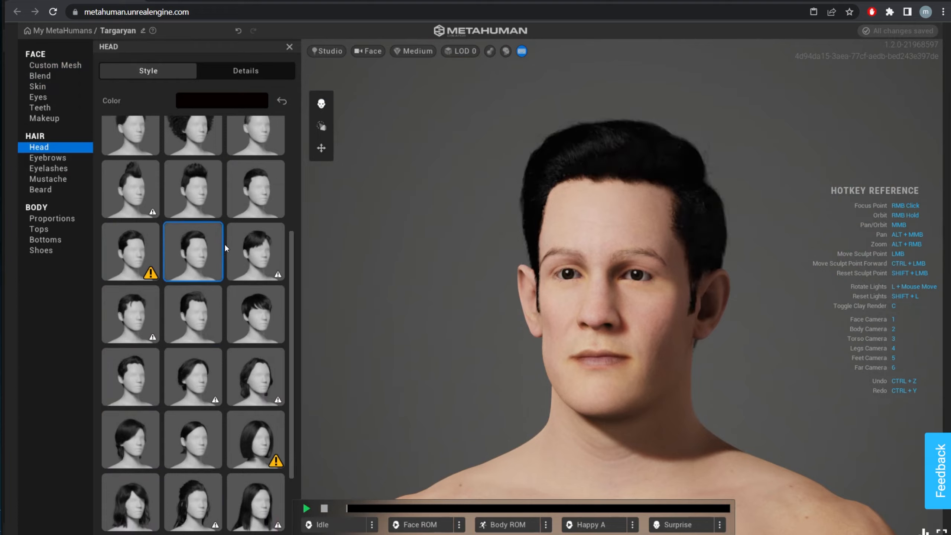
{"action": "scroll", "coordinate": [270, 307], "scroll_direction": "up", "scroll_amount": 3}
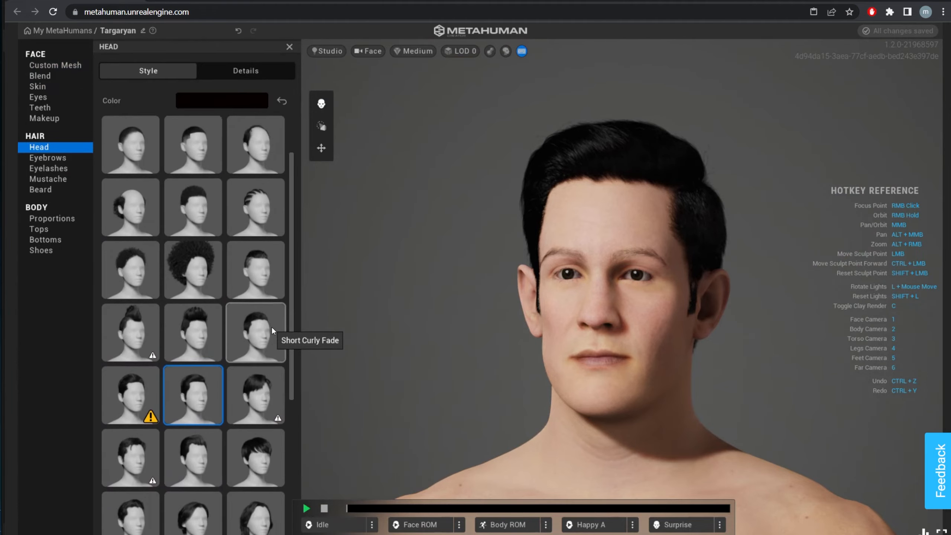
{"action": "scroll", "coordinate": [272, 327], "scroll_direction": "up", "scroll_amount": 3}
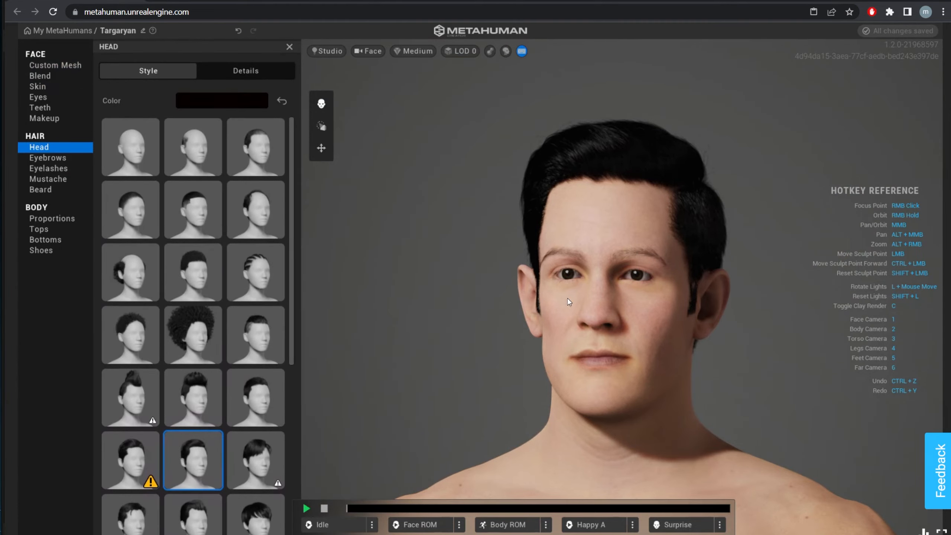
- Apply the lightest blond swatch in the third row of the Neutral presets as the hair color
{"action": "left_click", "coordinate": [232, 102]}
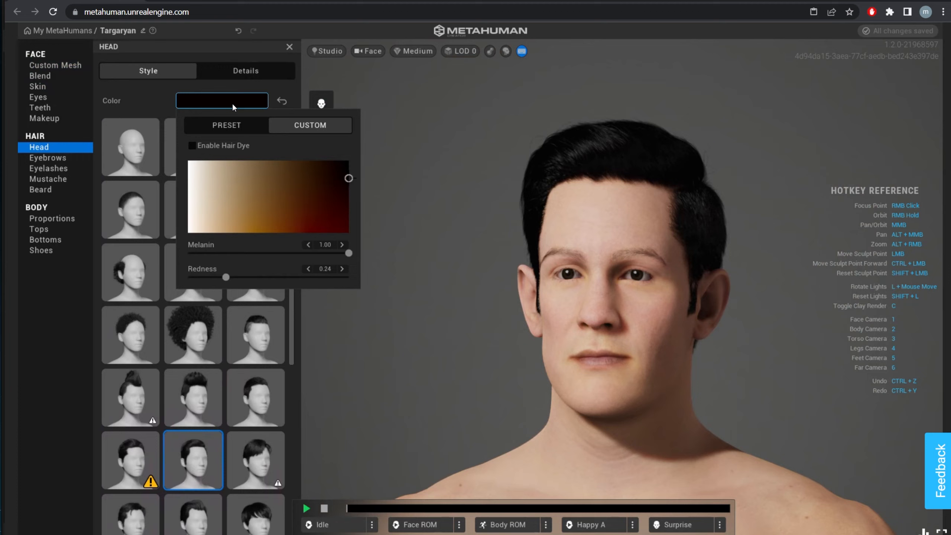
{"action": "left_click", "coordinate": [250, 129]}
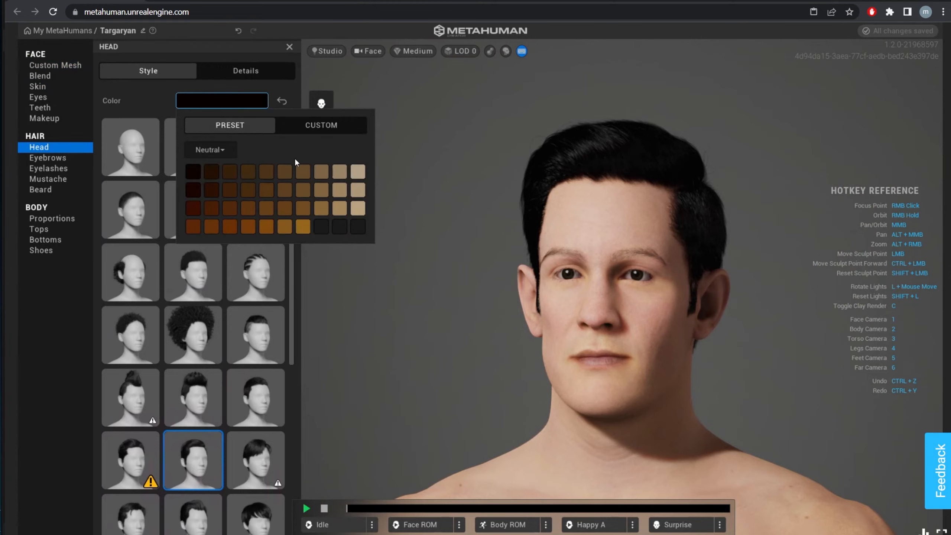
{"action": "left_click", "coordinate": [359, 209]}
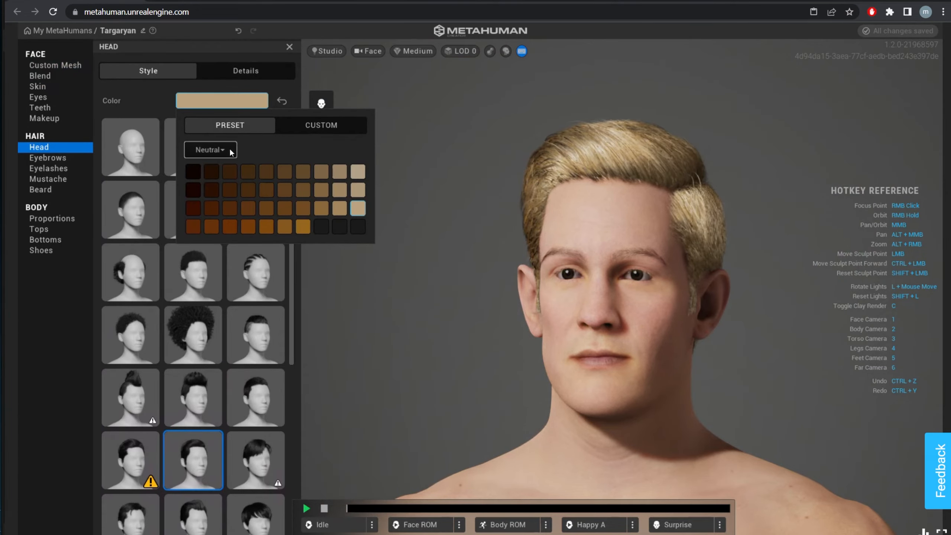
- Lighten the hair to a custom platinum color with Melanin 0.05 and Redness 0.87
{"action": "left_click", "coordinate": [320, 126]}
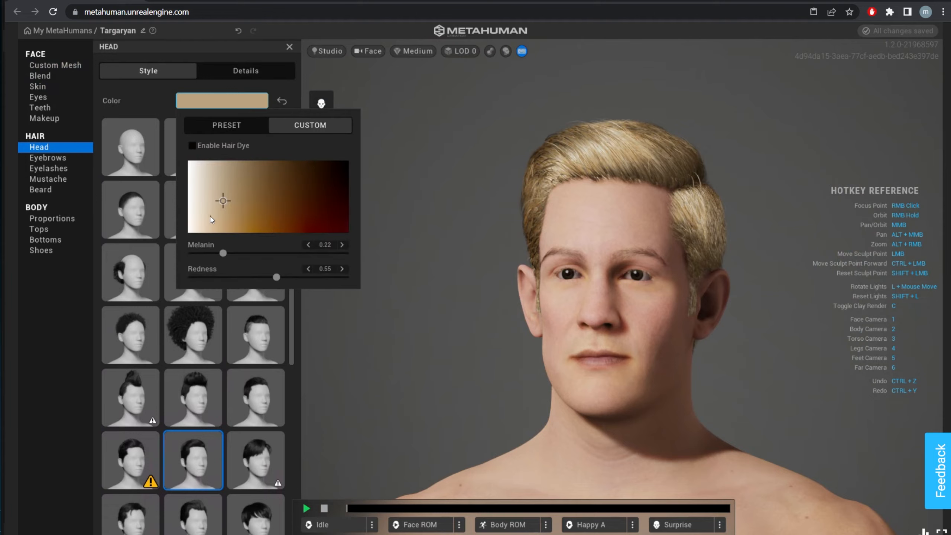
{"action": "left_click", "coordinate": [208, 203]}
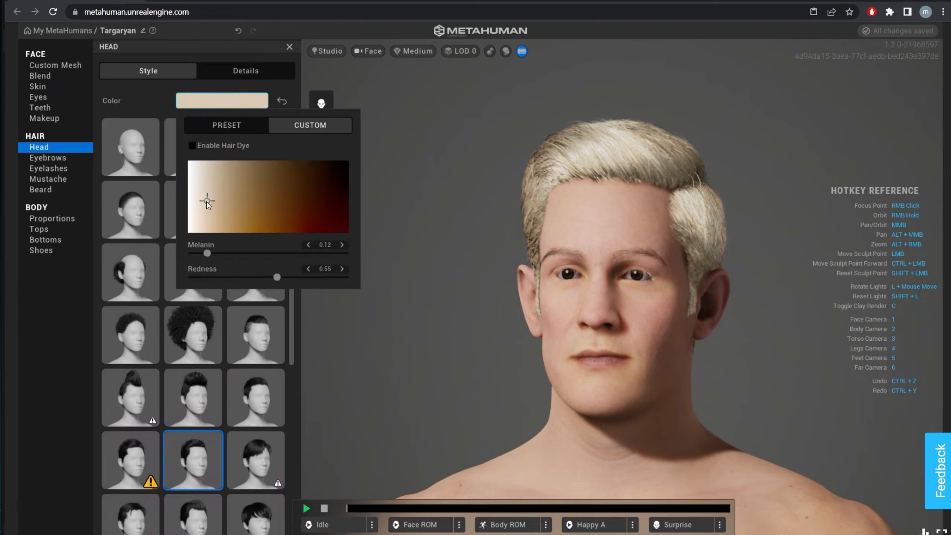
{"action": "left_click", "coordinate": [202, 207]}
{"action": "left_click", "coordinate": [199, 209]}
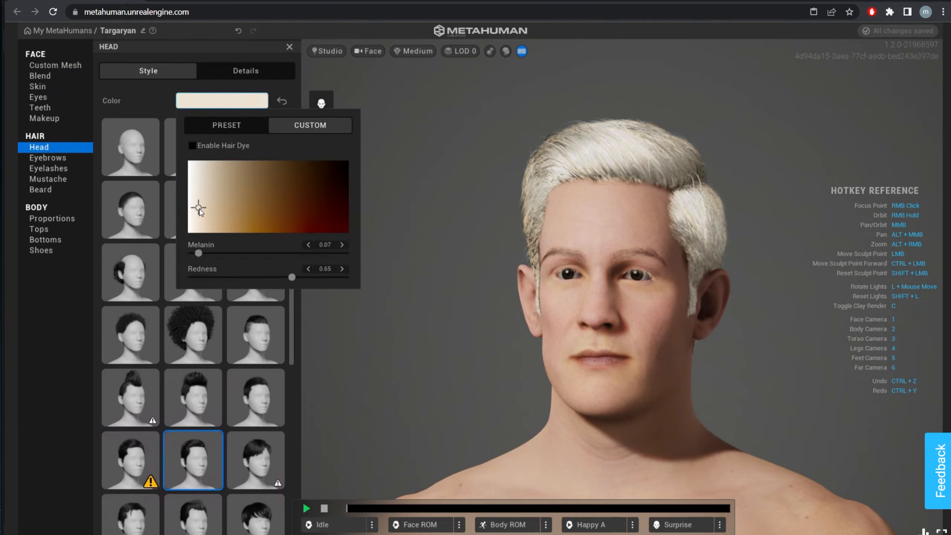
{"action": "left_click", "coordinate": [200, 218]}
{"action": "left_click", "coordinate": [201, 223]}
{"action": "left_click", "coordinate": [203, 214]}
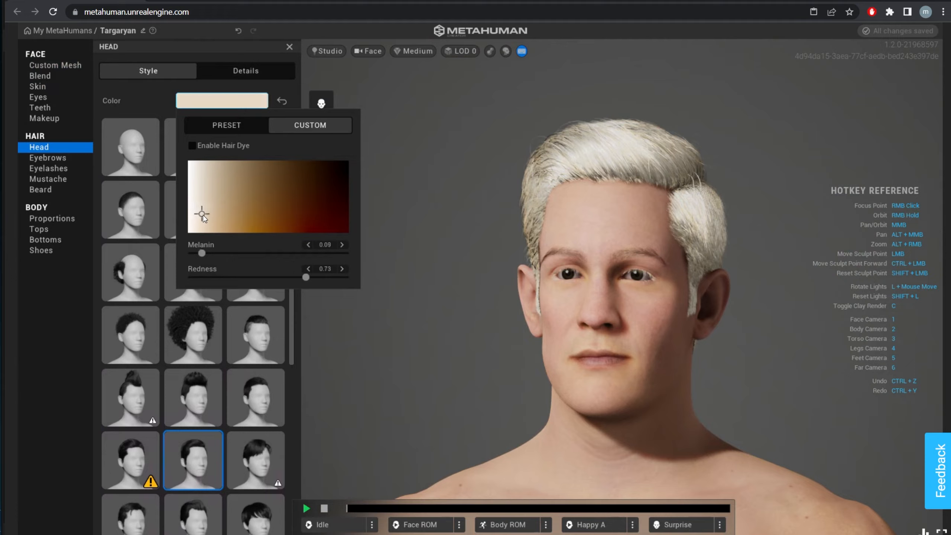
{"action": "left_click", "coordinate": [198, 256]}
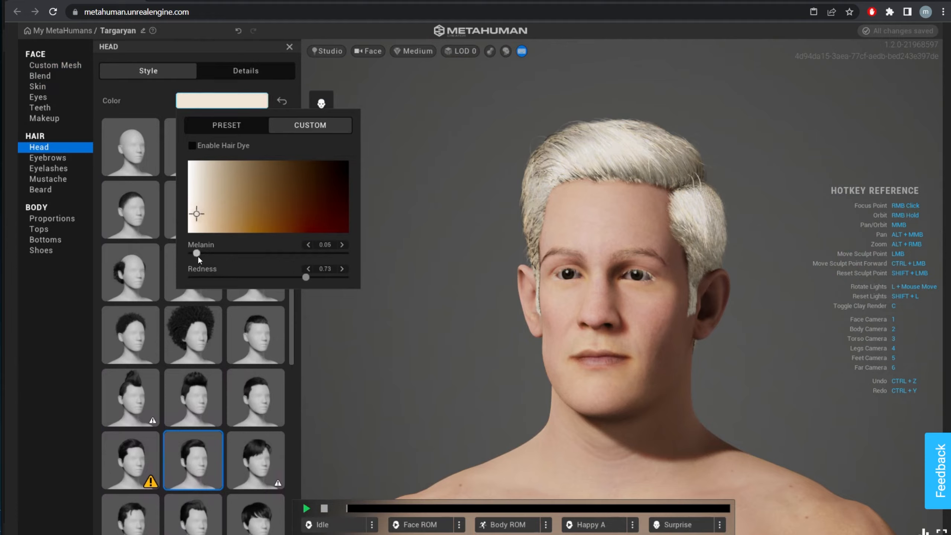
{"action": "left_click_drag", "start_coordinate": [306, 277], "coordinate": [329, 269]}
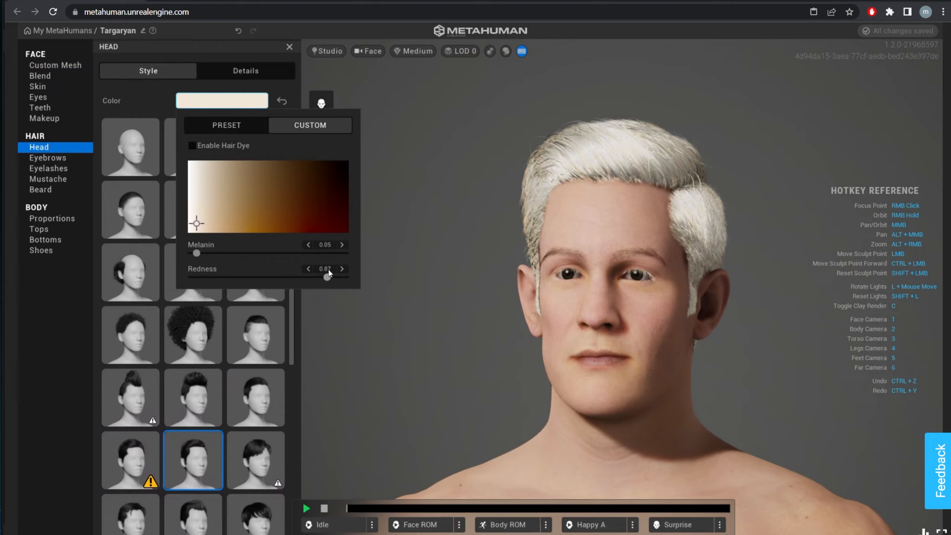
- Check the platinum hair from a different angle, compare it with the Daemon-Targaryen-House photo, and reopen the hair color settings
{"action": "left_click", "coordinate": [500, 326]}
{"action": "right_click_drag", "start_coordinate": [490, 321], "coordinate": [585, 313]}
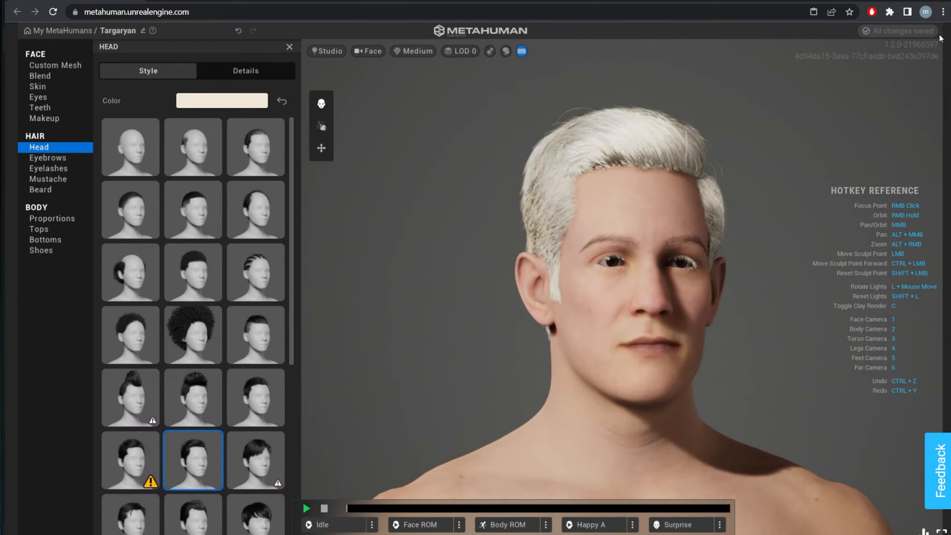
{"action": "key", "text": "alt+Tab"}
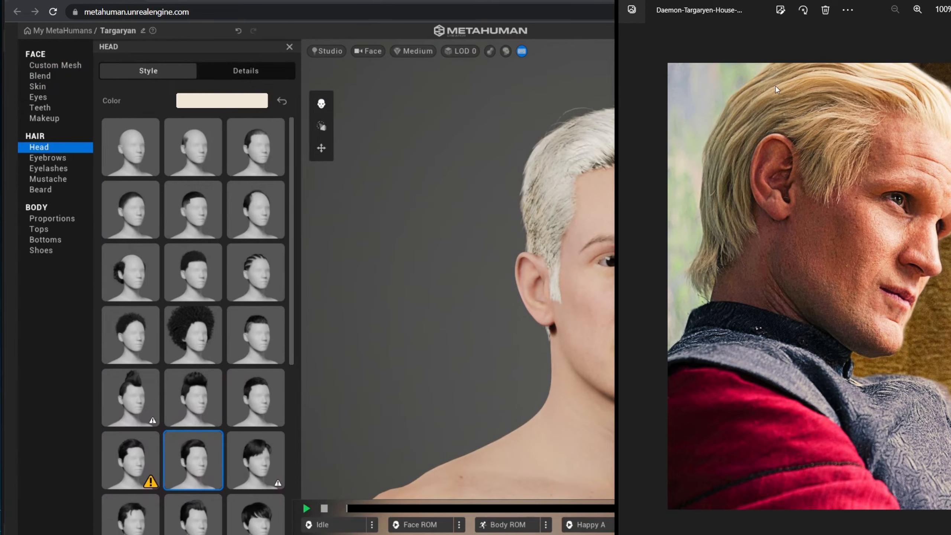
{"action": "left_click", "coordinate": [571, 6]}
{"action": "left_click", "coordinate": [222, 101]}
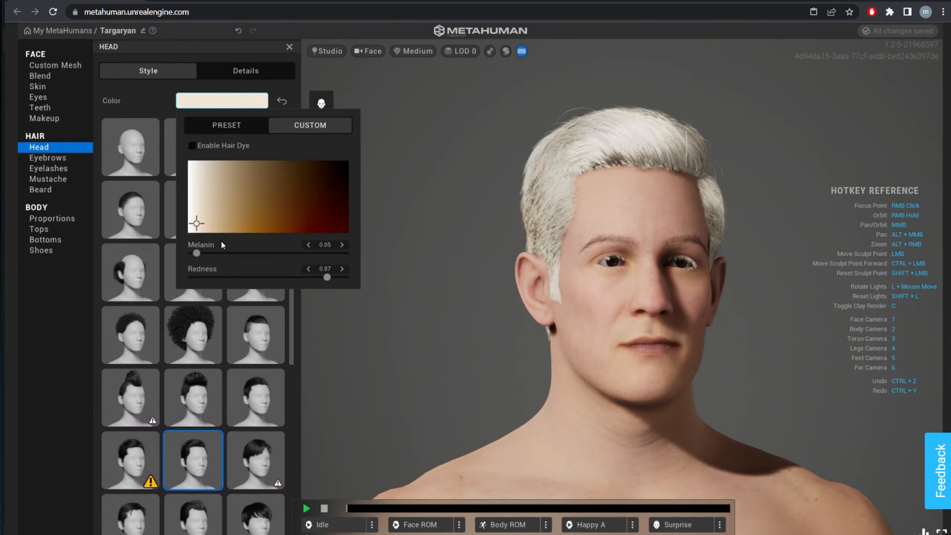
- Rework the hair color from the lightest first-row Neutral preset into a custom blond with Melanin 0.11 and Redness 0.67
{"action": "left_click", "coordinate": [245, 124]}
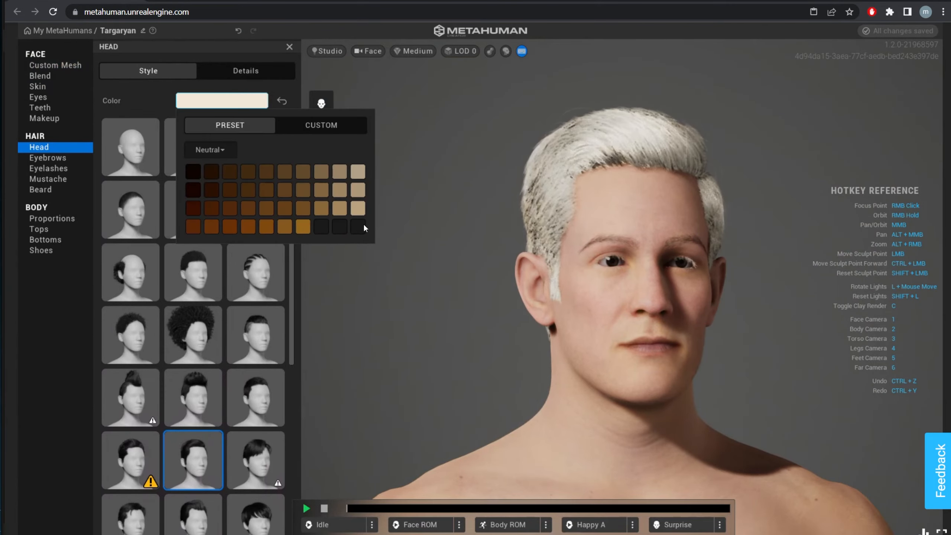
{"action": "left_click", "coordinate": [362, 172]}
{"action": "left_click", "coordinate": [360, 185]}
{"action": "left_click", "coordinate": [361, 174]}
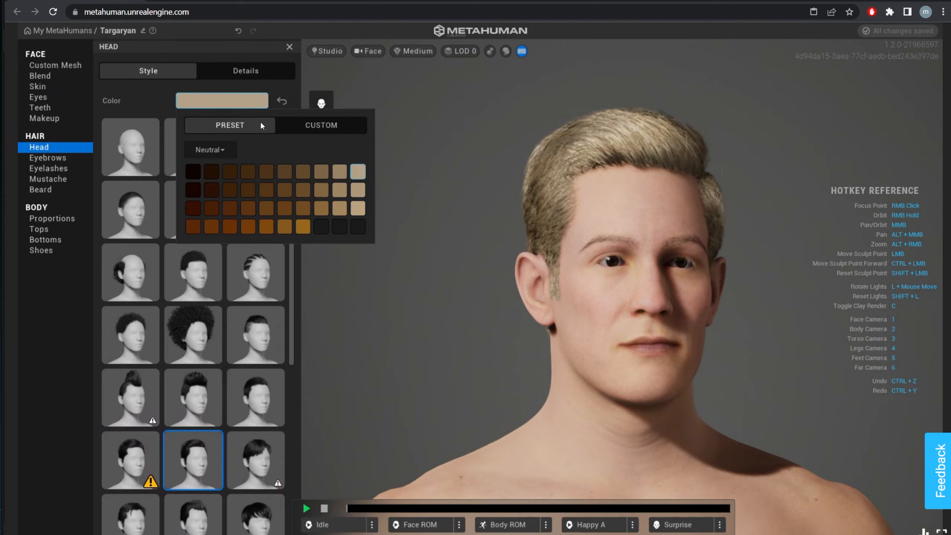
{"action": "left_click", "coordinate": [304, 127]}
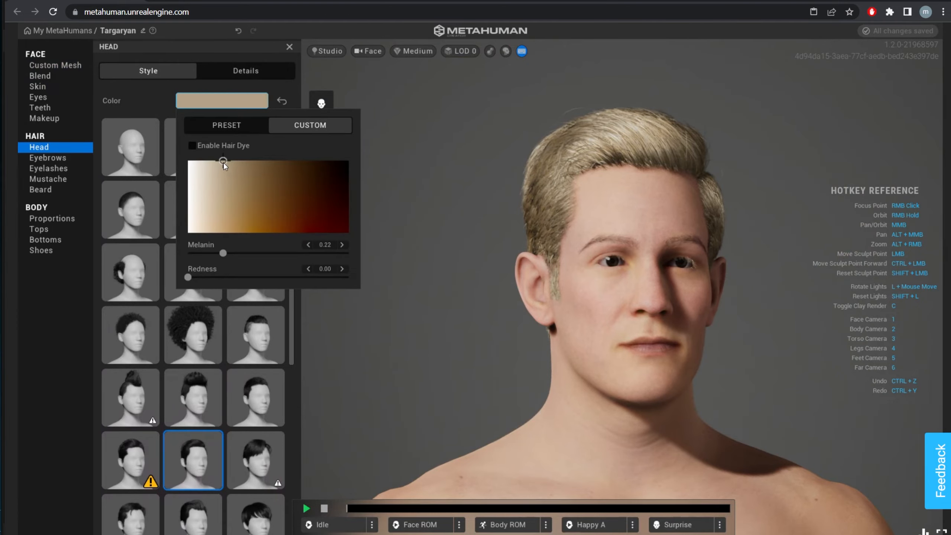
{"action": "mouse_move", "coordinate": [223, 163]}
{"action": "left_mouse_down"}
{"action": "mouse_move", "coordinate": [209, 172]}
{"action": "mouse_move", "coordinate": [243, 189]}
{"action": "mouse_move", "coordinate": [223, 212]}
{"action": "mouse_move", "coordinate": [207, 211]}
{"action": "left_mouse_up"}
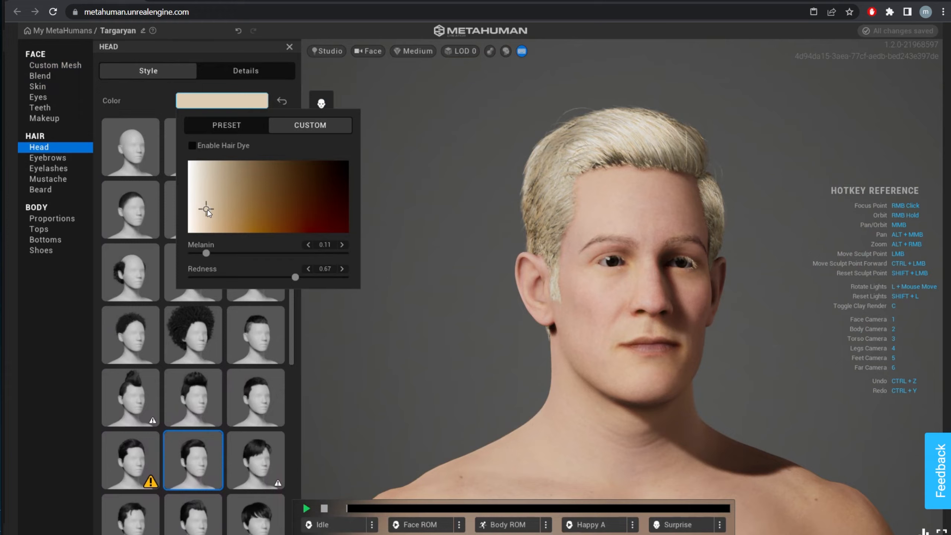
{"action": "left_click", "coordinate": [766, 301]}
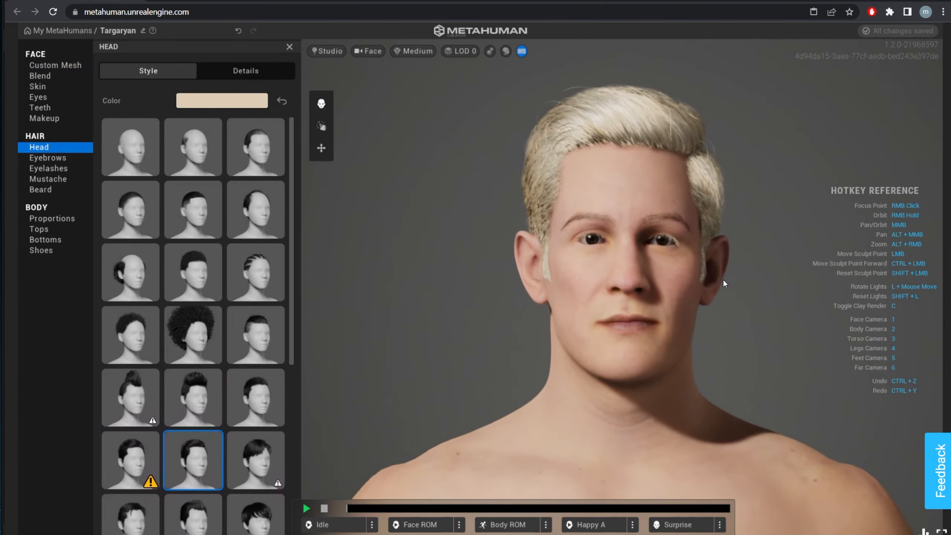
- Preview the face without eyebrows, and apply the thin third eyebrow style in the first row
{"action": "left_click", "coordinate": [71, 159]}
{"action": "left_click", "coordinate": [151, 144]}
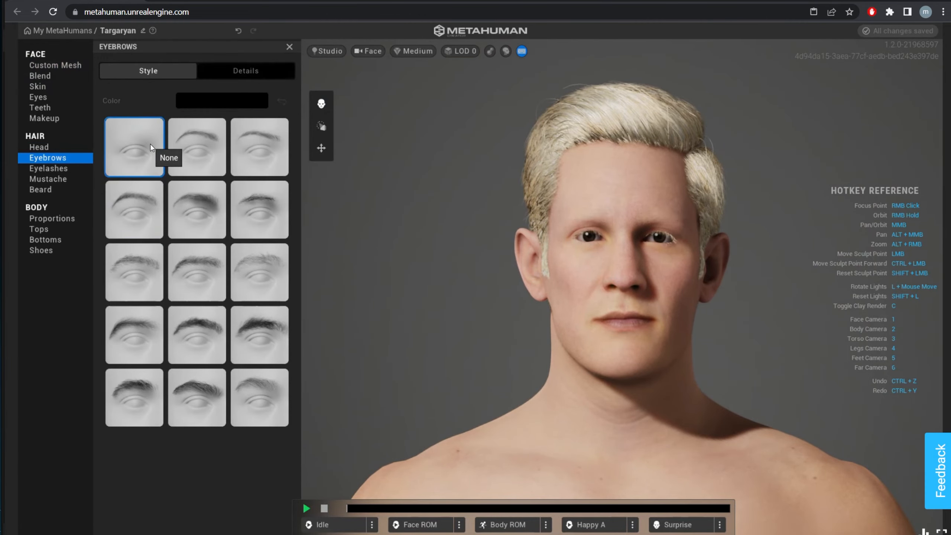
{"action": "left_click", "coordinate": [257, 137]}
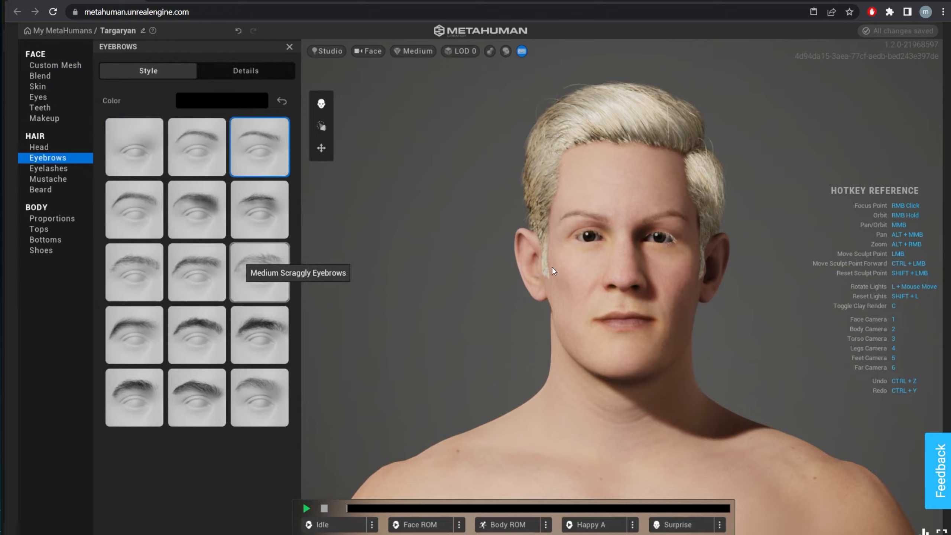
- Color the eyebrows with the lightest swatch in the first row of the Neutral presets and check them from another angle
{"action": "left_click", "coordinate": [231, 107]}
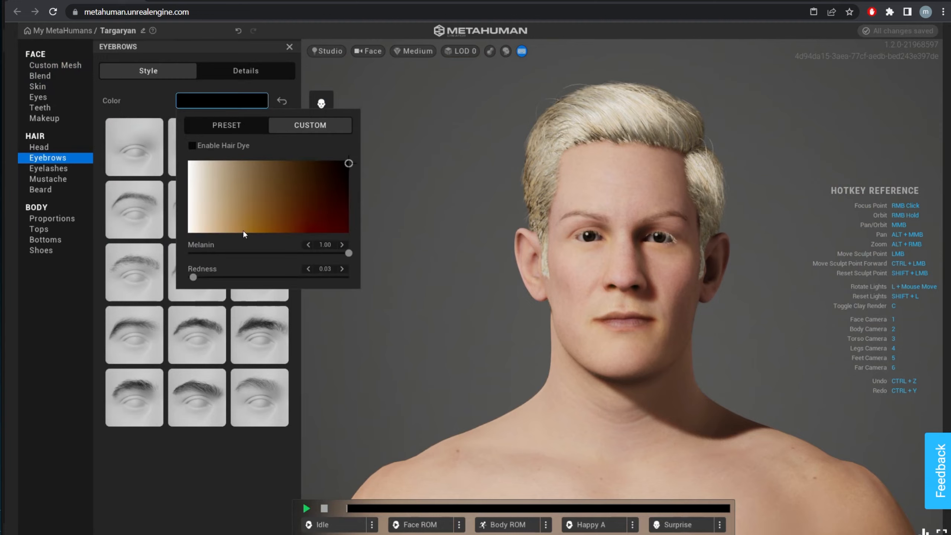
{"action": "left_click", "coordinate": [235, 127]}
{"action": "left_click", "coordinate": [359, 172]}
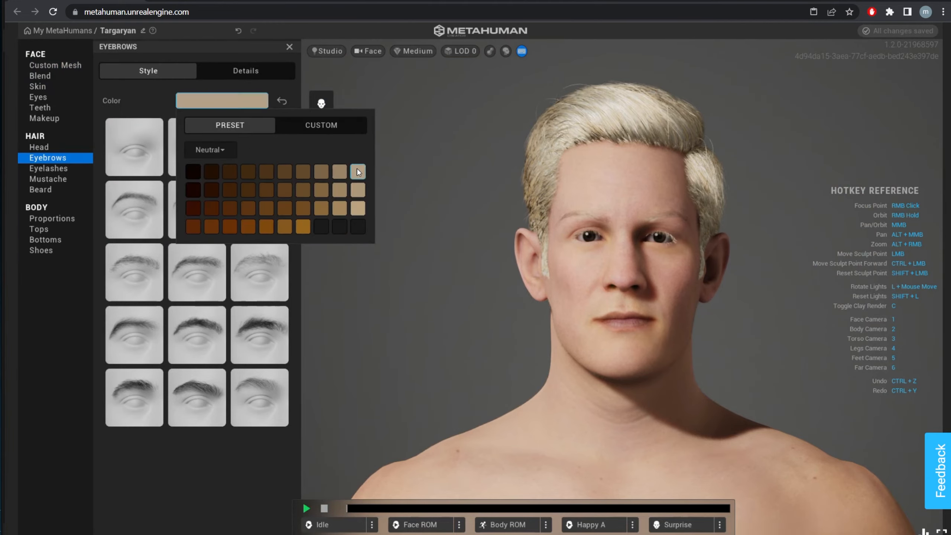
{"action": "left_click", "coordinate": [451, 341]}
{"action": "right_click_drag", "start_coordinate": [451, 341], "coordinate": [602, 330]}
{"action": "key", "text": "1"}
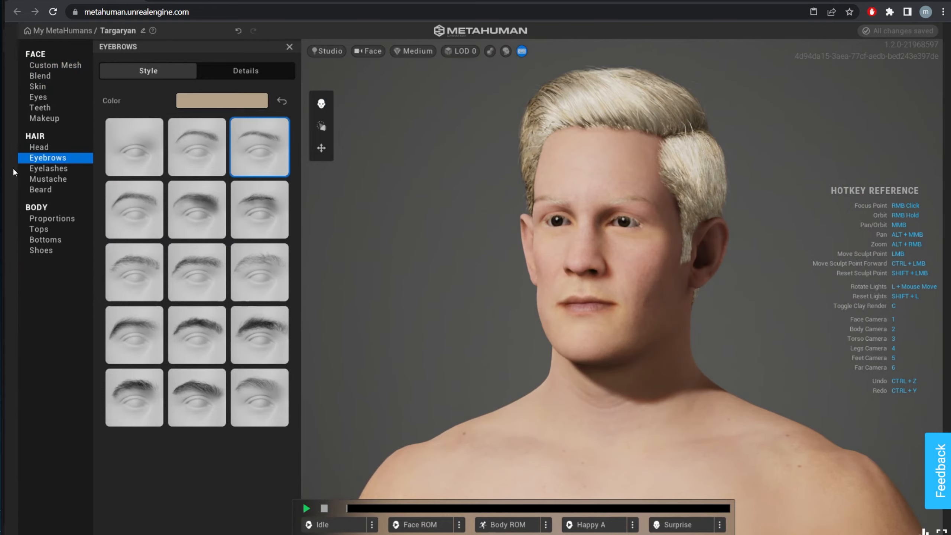
- Look through the Eyelashes, Mustache and body Proportions options, and view the character's upper body
{"action": "left_click", "coordinate": [59, 171]}
{"action": "left_click", "coordinate": [56, 181]}
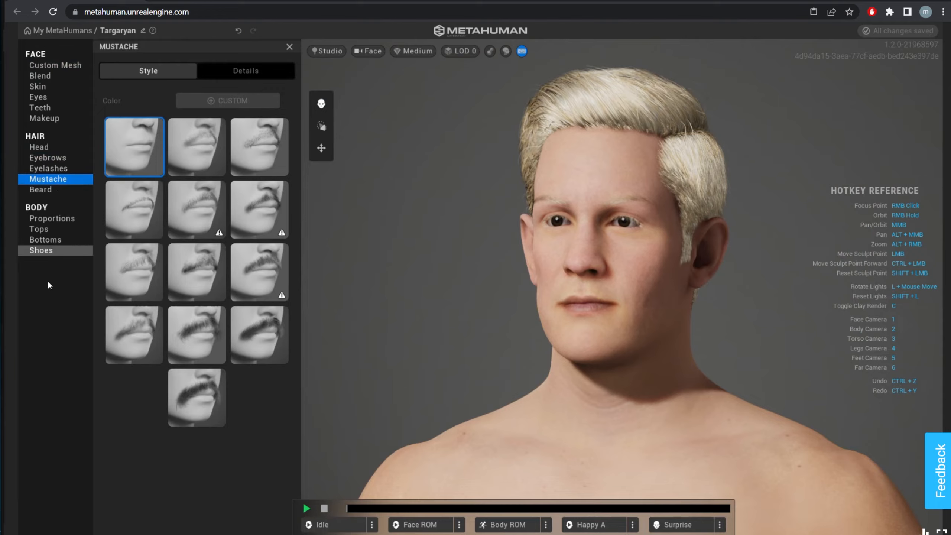
{"action": "left_click", "coordinate": [61, 215]}
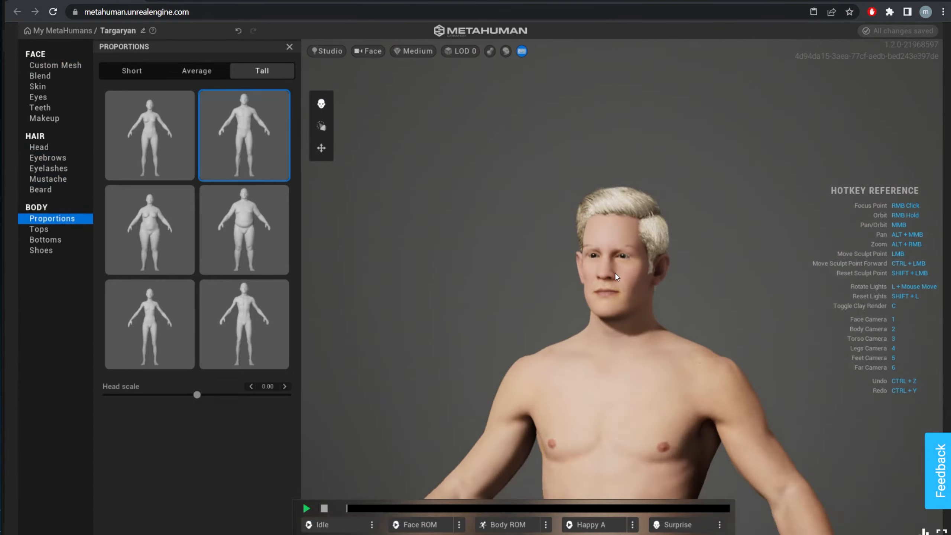
{"action": "scroll", "coordinate": [637, 333], "scroll_direction": "up", "scroll_amount": 5}
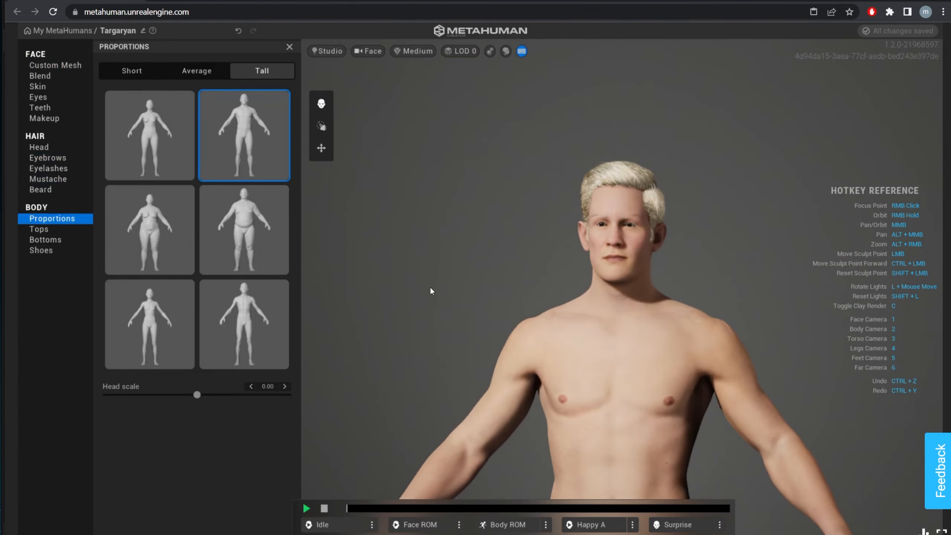
- Dress the MetaHuman in the collared button-up shirt, comparing it once with the bare torso
{"action": "left_click", "coordinate": [75, 230]}
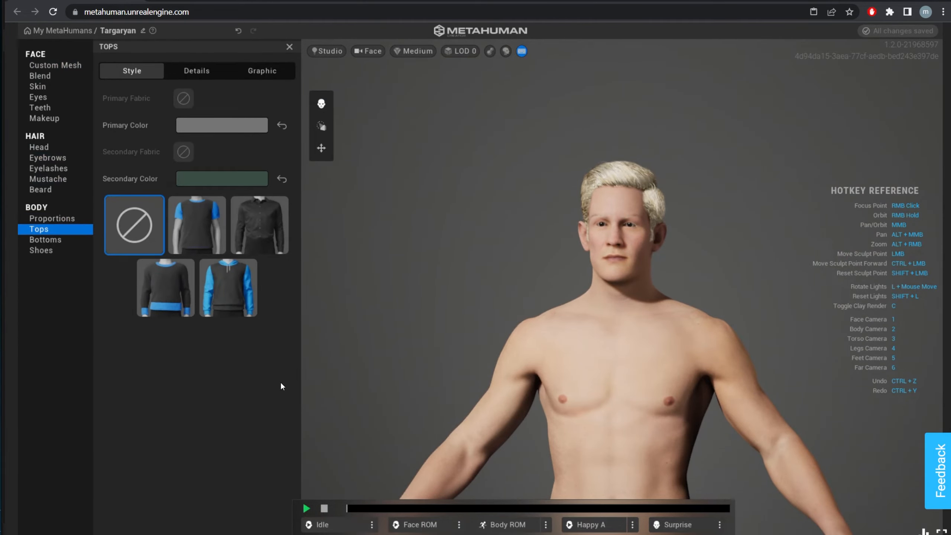
{"action": "scroll", "coordinate": [655, 334], "scroll_direction": "down", "scroll_amount": 5}
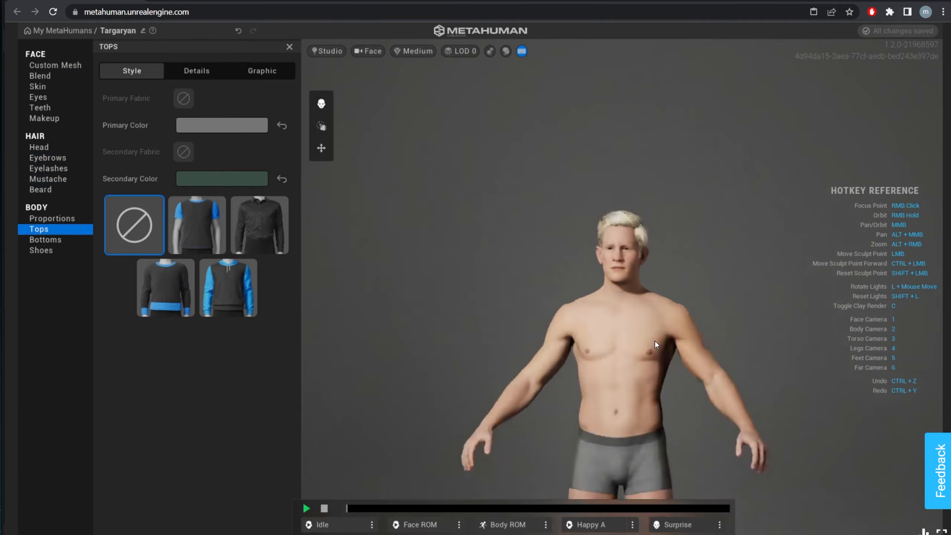
{"action": "scroll", "coordinate": [685, 423], "scroll_direction": "up", "scroll_amount": 3}
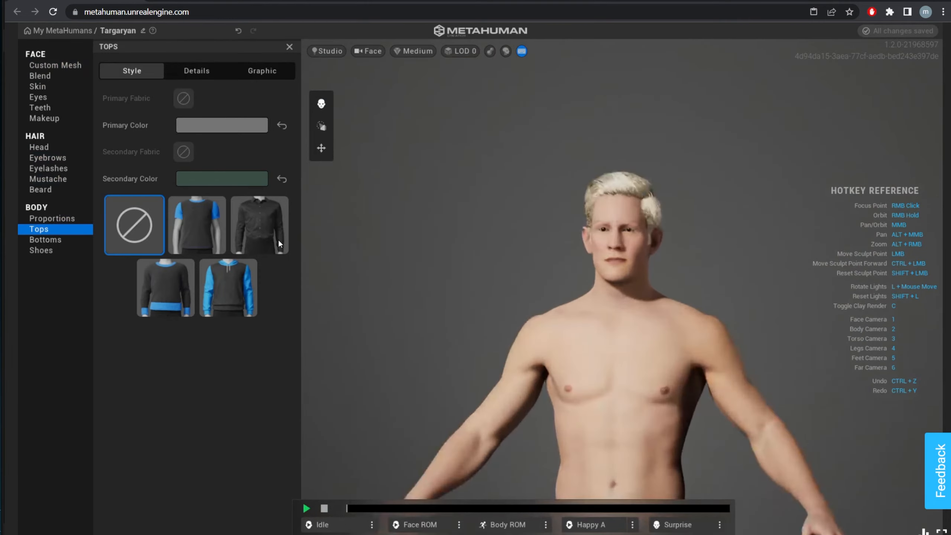
{"action": "left_click", "coordinate": [278, 240]}
{"action": "scroll", "coordinate": [605, 379], "scroll_direction": "down", "scroll_amount": 5}
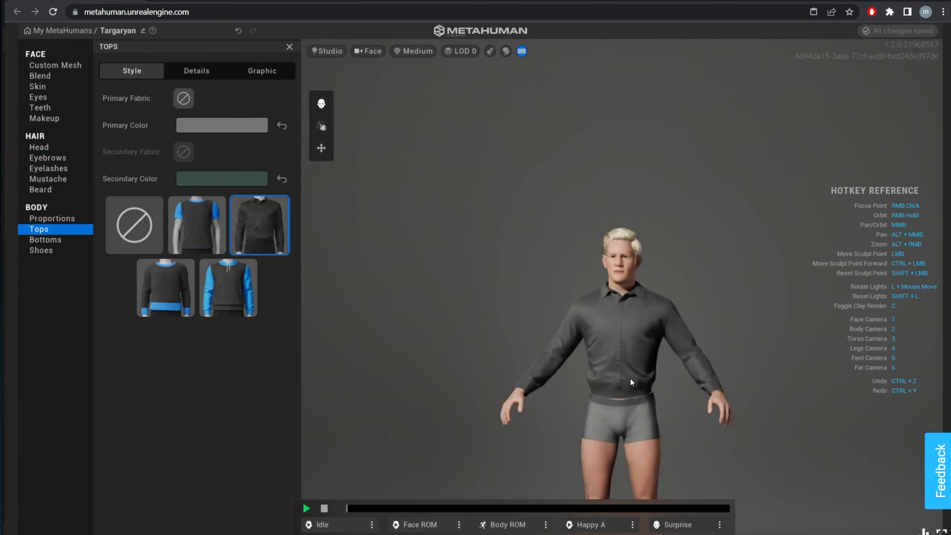
{"action": "scroll", "coordinate": [631, 381], "scroll_direction": "up", "scroll_amount": 1}
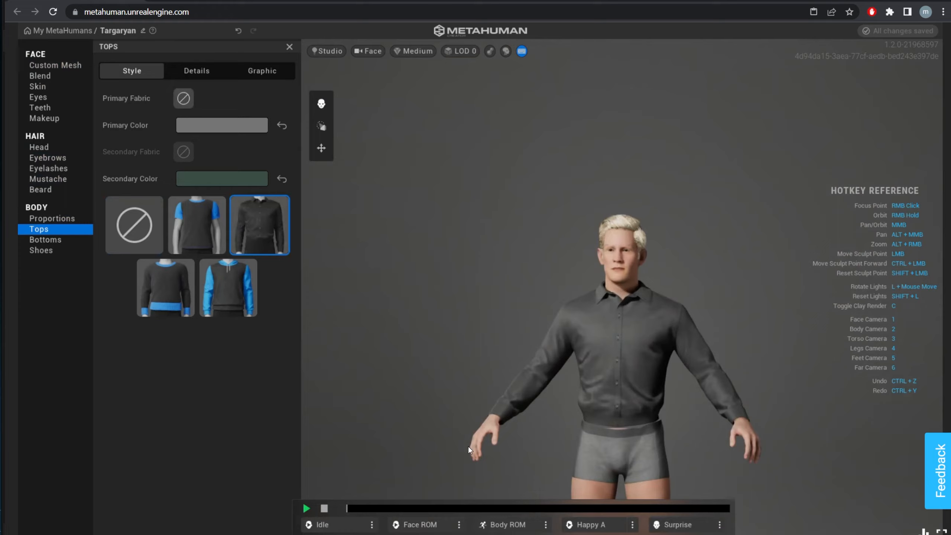
{"action": "left_click", "coordinate": [152, 228]}
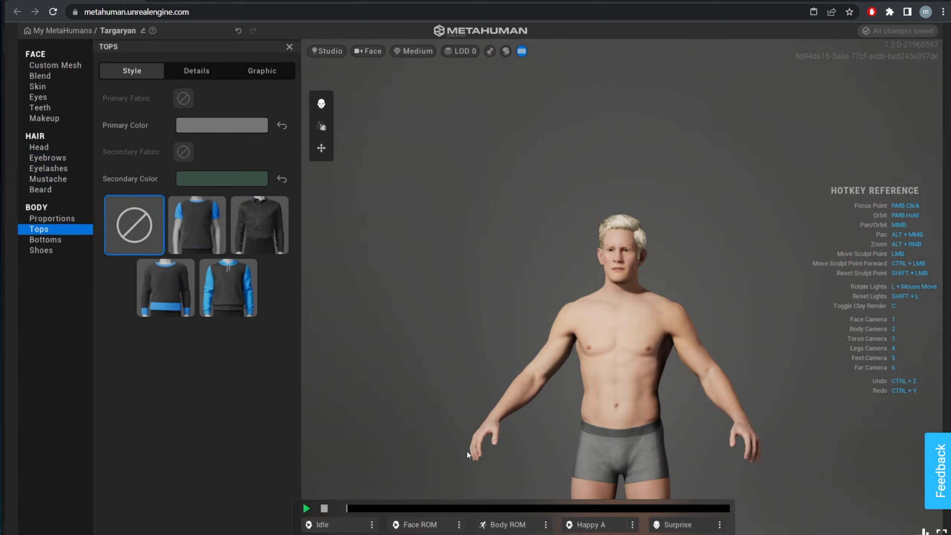
{"action": "scroll", "coordinate": [614, 317], "scroll_direction": "up", "scroll_amount": 2}
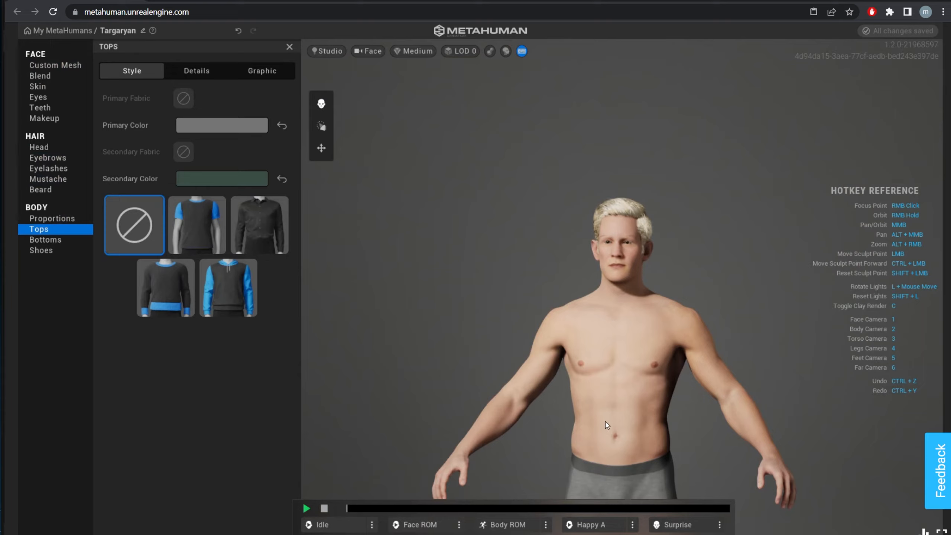
{"action": "left_click", "coordinate": [263, 245]}
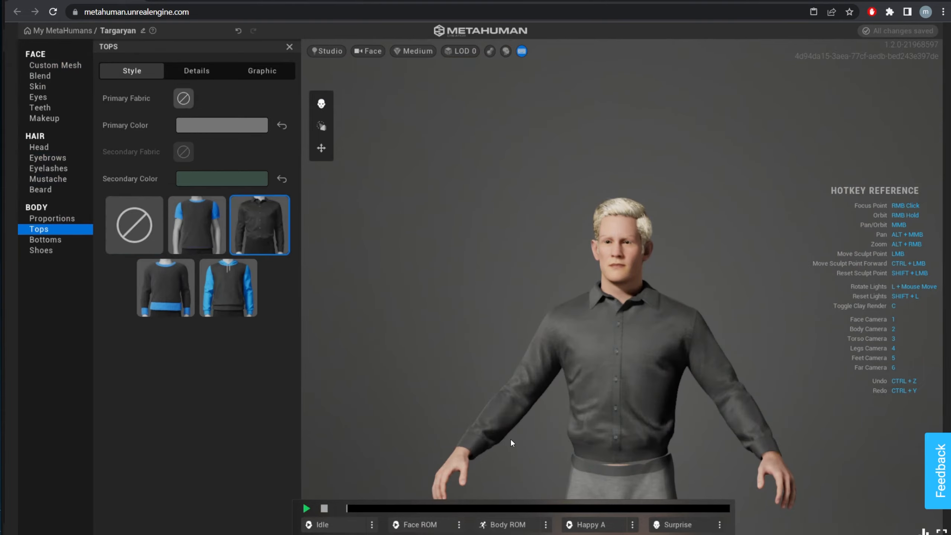
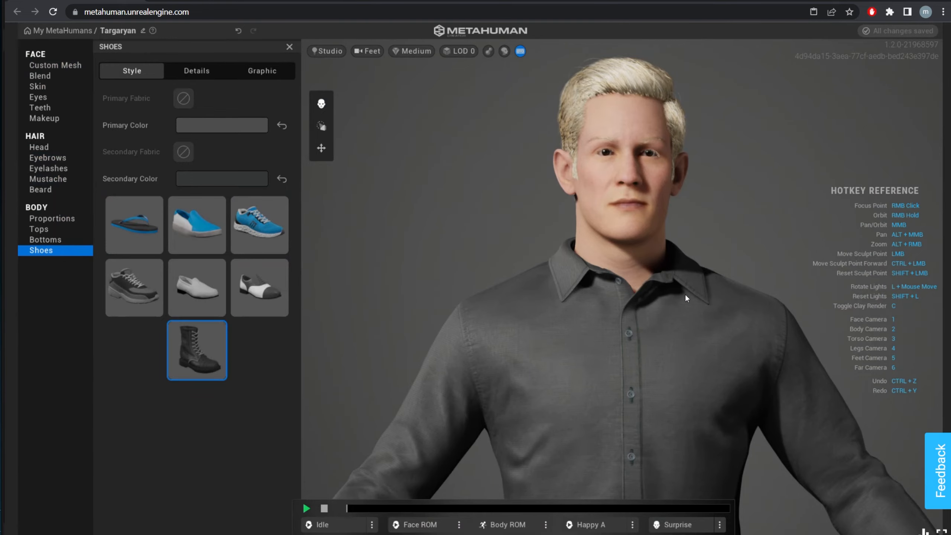
- Inspect the dressed character from another angle, and leave the editor for the My MetaHumans overview
{"action": "right_click_drag", "start_coordinate": [686, 298], "coordinate": [628, 297]}
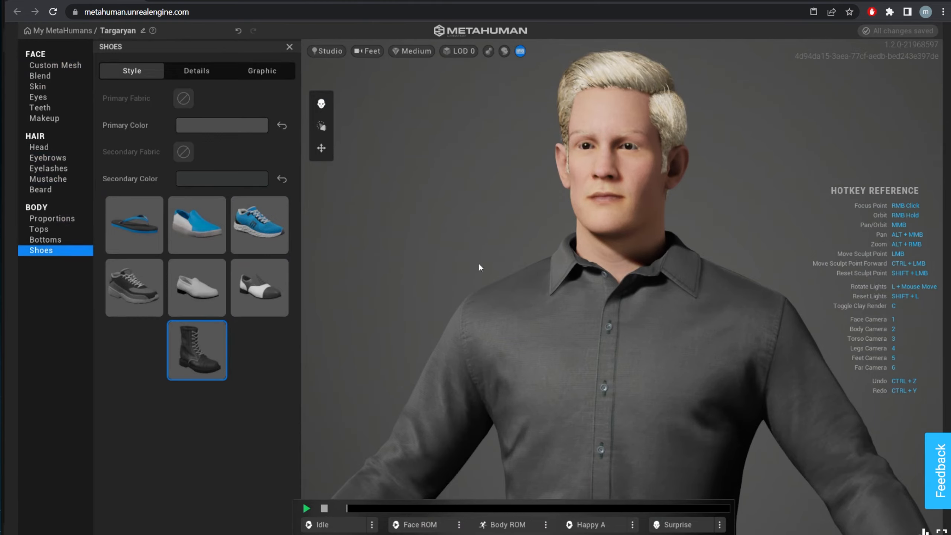
{"action": "scroll", "coordinate": [613, 264], "scroll_direction": "down", "scroll_amount": 2}
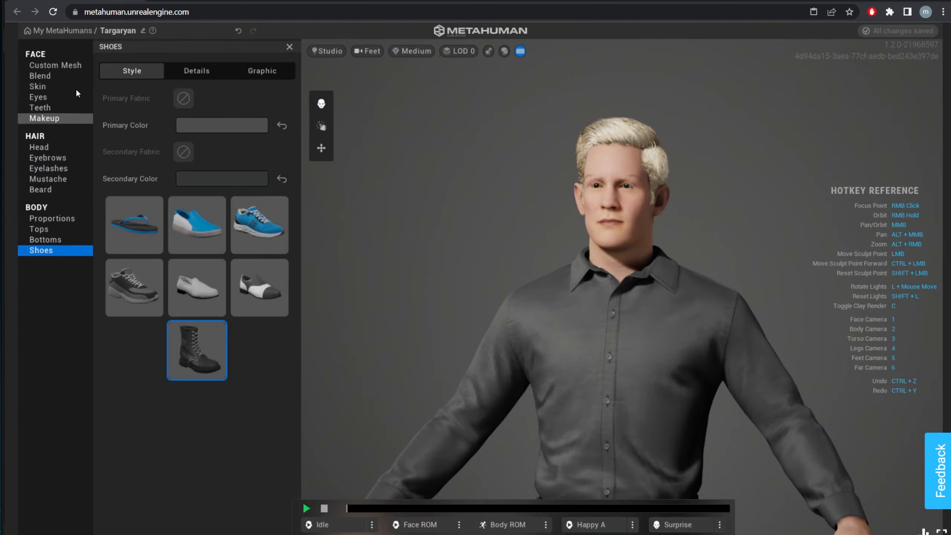
{"action": "left_click", "coordinate": [82, 30]}
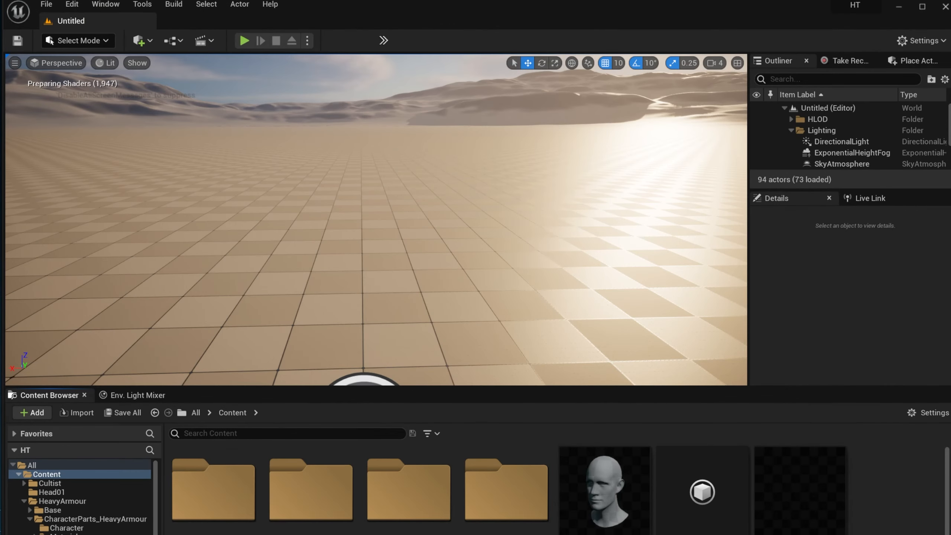
- Switch to Unreal Editor and open the BP_Targaryan blueprint from the MetaHumans/Targaryan folder to view the imported character
{"action": "double_click", "coordinate": [503, 526]}
{"action": "double_click", "coordinate": [320, 498]}
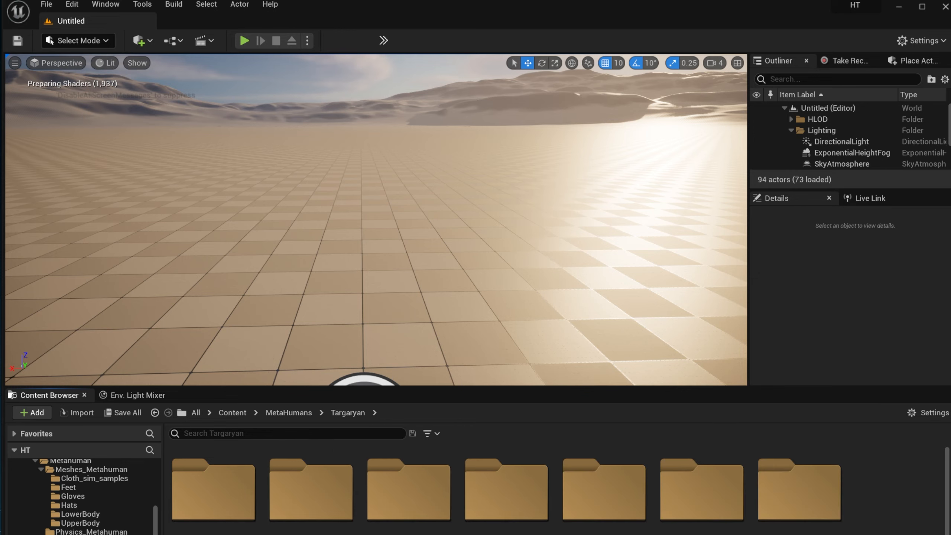
{"action": "double_click", "coordinate": [214, 493]}
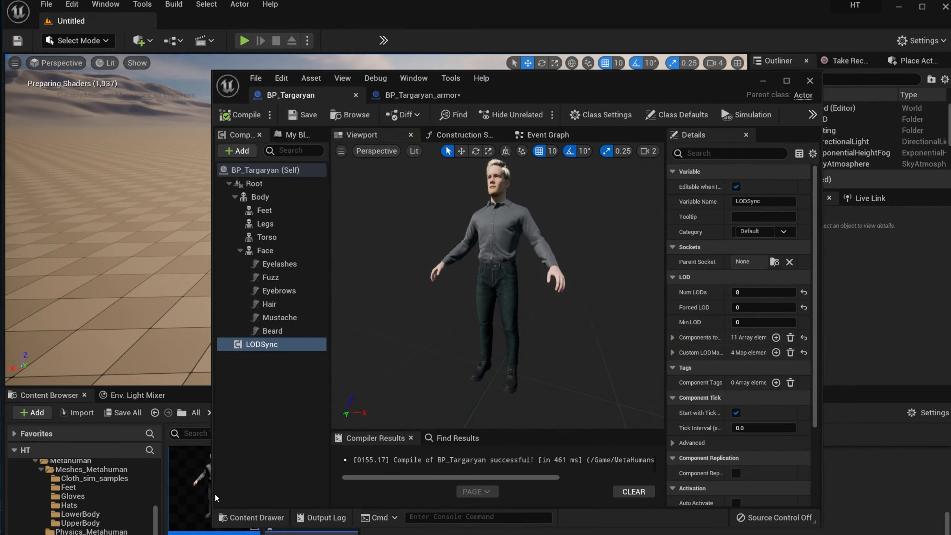
{"action": "left_click_drag", "start_coordinate": [543, 279], "coordinate": [552, 282]}
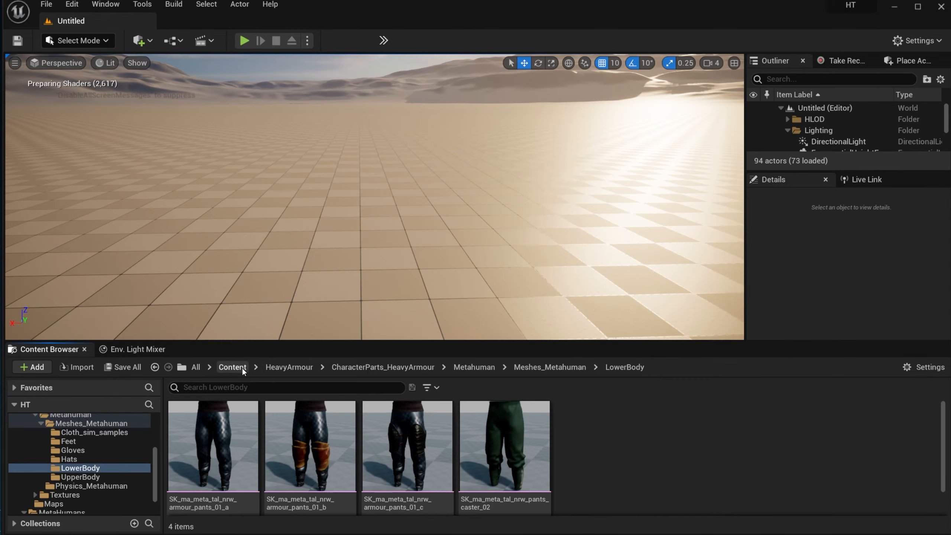
- Return to the Content root, look over its assets, and open the MetaHumans/Targaryan folder with the character blueprints
{"action": "left_click", "coordinate": [242, 368]}
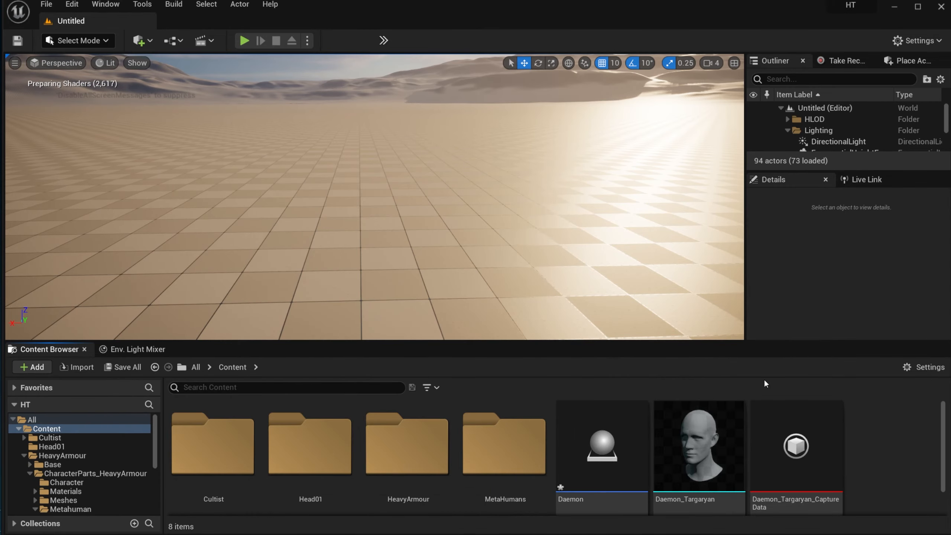
{"action": "scroll", "coordinate": [906, 428], "scroll_direction": "down", "scroll_amount": 1}
{"action": "left_click", "coordinate": [593, 471]}
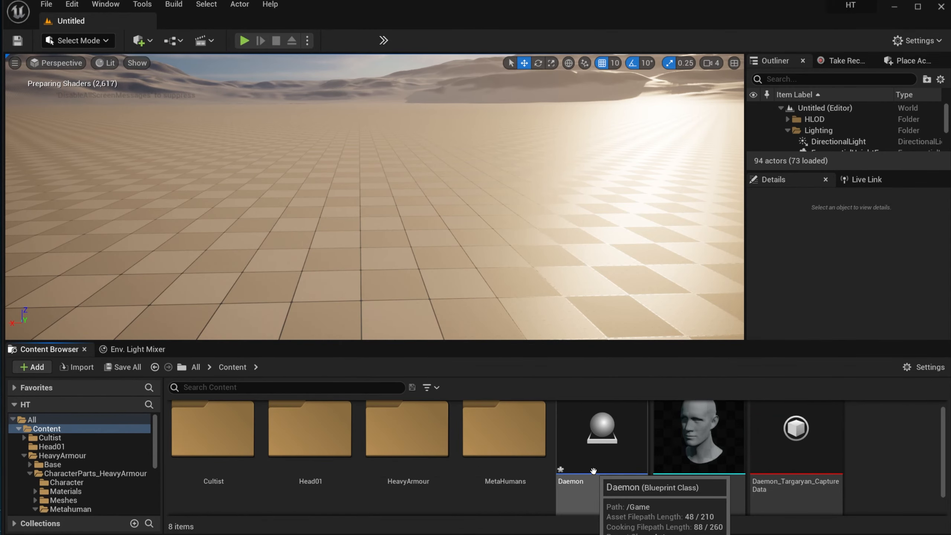
{"action": "scroll", "coordinate": [619, 463], "scroll_direction": "down", "scroll_amount": 4}
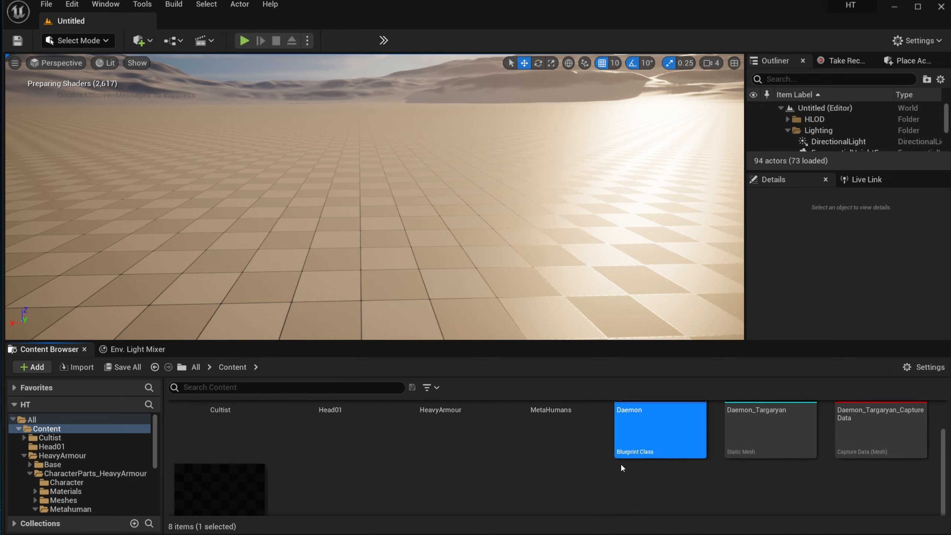
{"action": "scroll", "coordinate": [562, 457], "scroll_direction": "up", "scroll_amount": 4}
{"action": "double_click", "coordinate": [522, 451]}
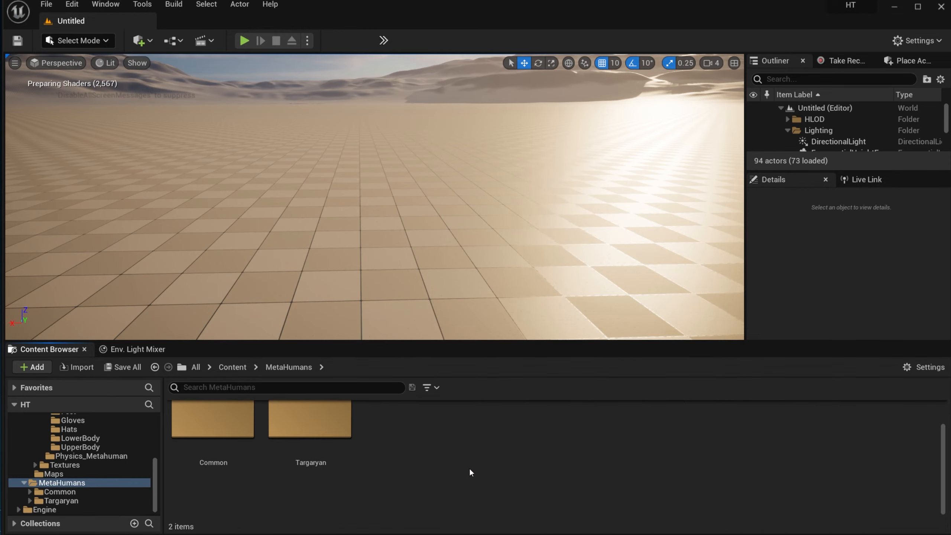
{"action": "double_click", "coordinate": [335, 463]}
{"action": "scroll", "coordinate": [385, 451], "scroll_direction": "down", "scroll_amount": 3}
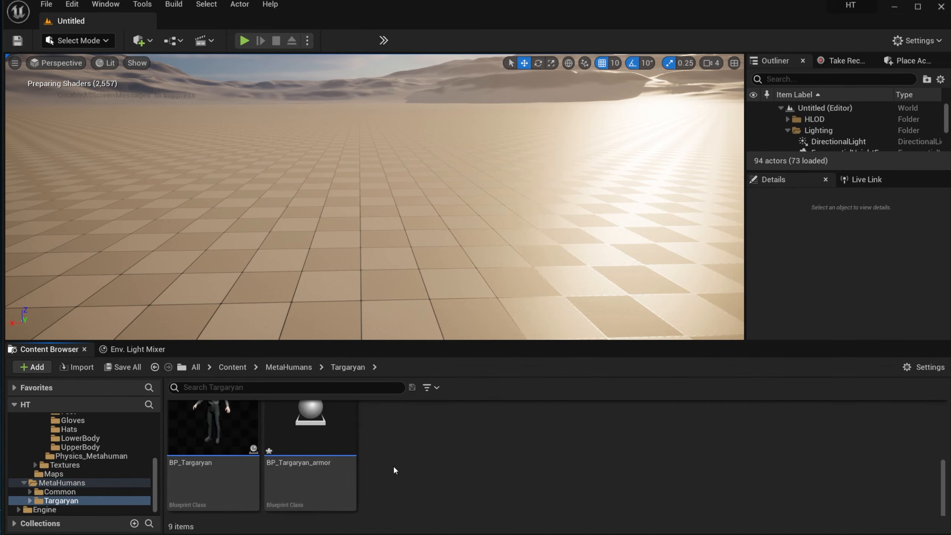
- Duplicate the BP_Targaryan blueprint as BP_DeamonT and open the copy in its 3D viewport
{"action": "left_click", "coordinate": [247, 474]}
{"action": "right_click", "coordinate": [230, 447]}
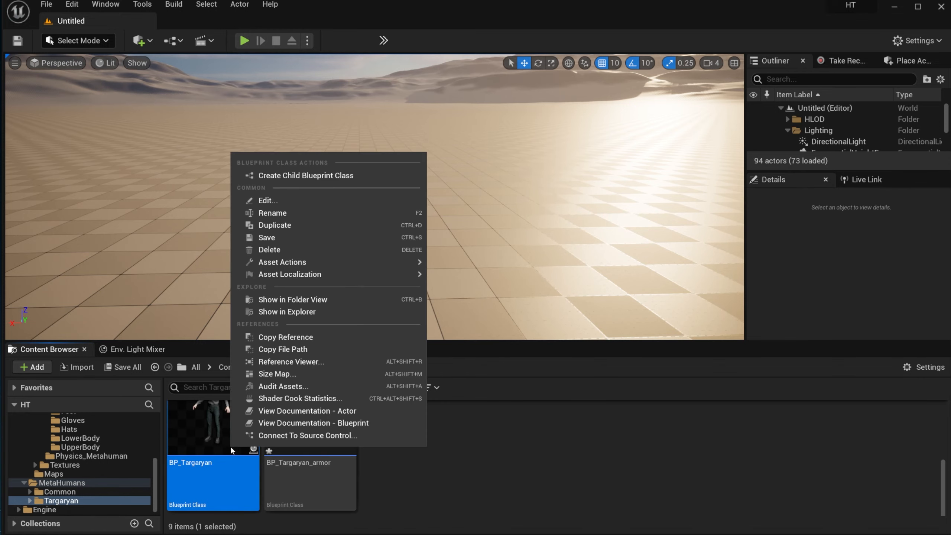
{"action": "left_click", "coordinate": [322, 225]}
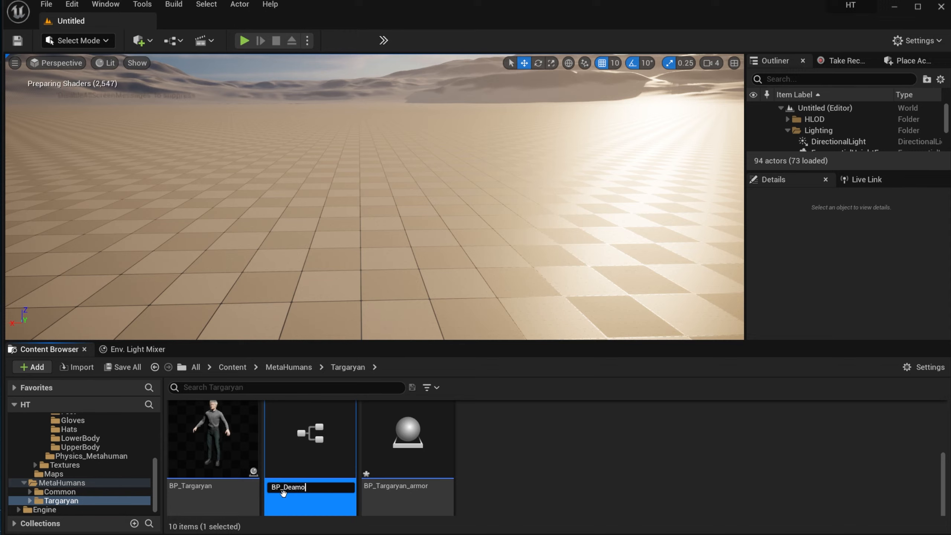
{"action": "key", "text": "Return"}
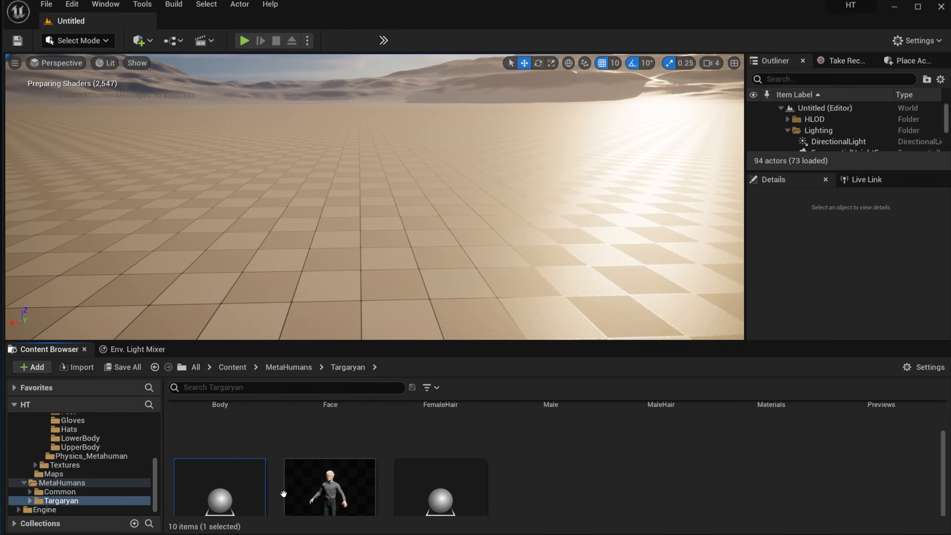
{"action": "double_click", "coordinate": [284, 494]}
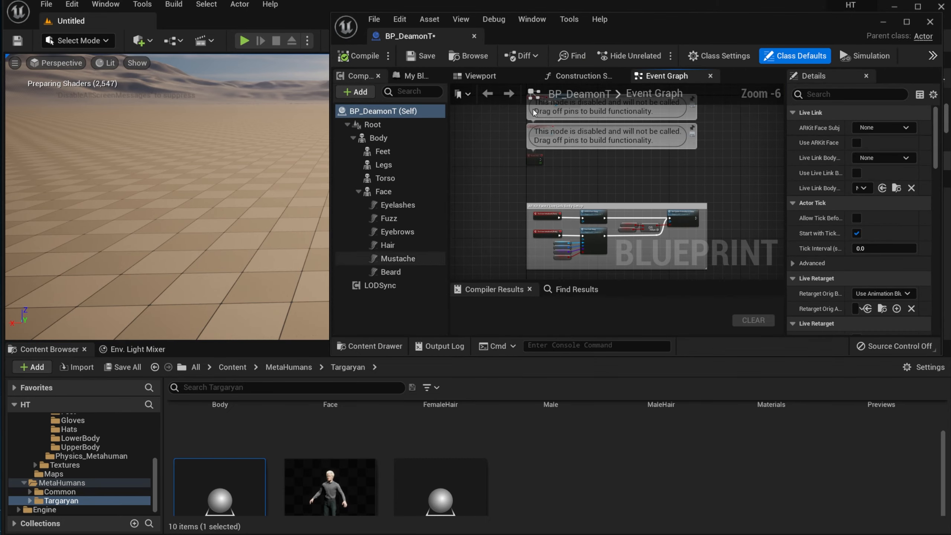
{"action": "left_click", "coordinate": [480, 76]}
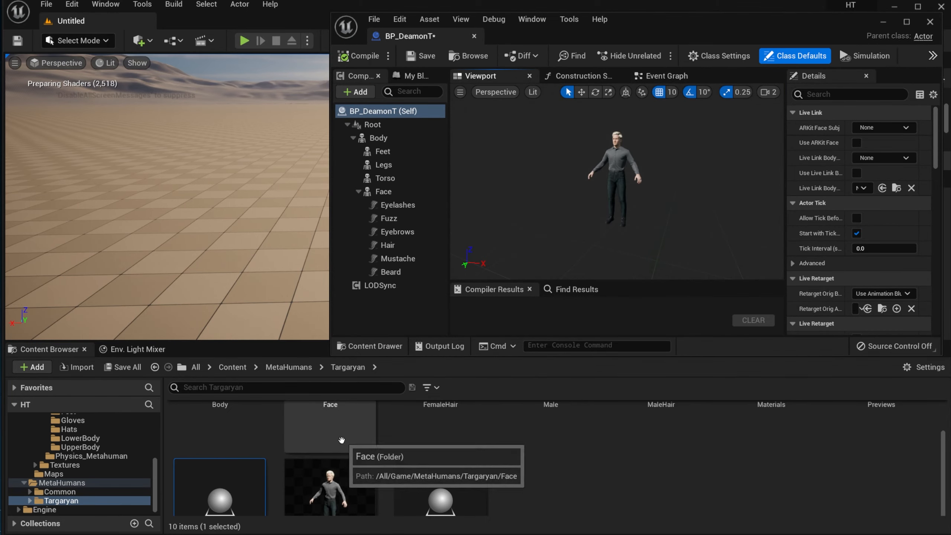
- Browse from the Content root to the UpperBody folder in HeavyArmour/CharacterParts_HeavyArmour/Metahuman/Meshes_Metahuman
{"action": "left_click", "coordinate": [232, 367]}
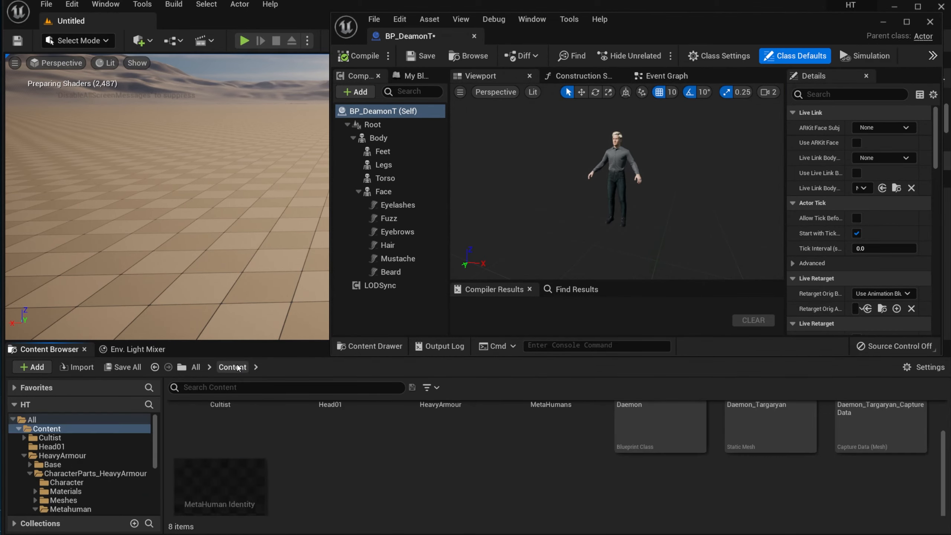
{"action": "double_click", "coordinate": [430, 453]}
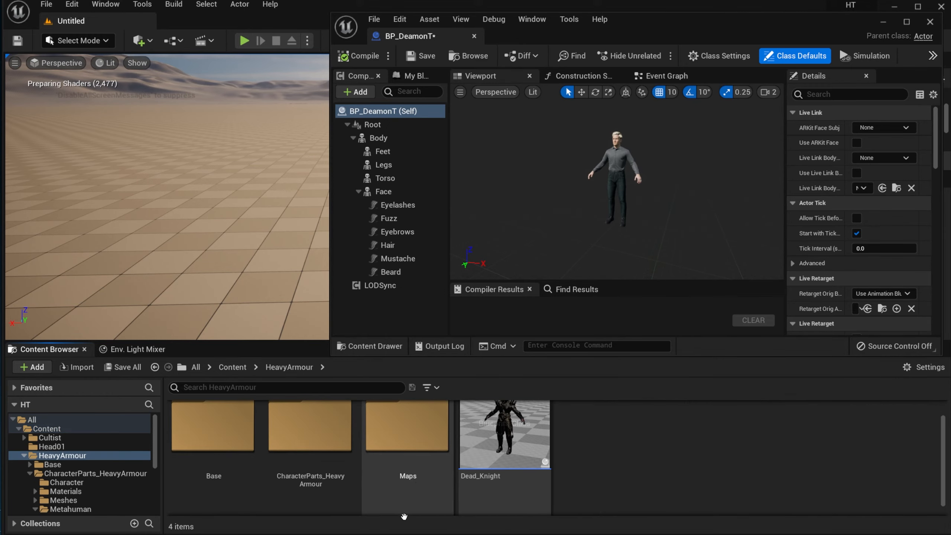
{"action": "double_click", "coordinate": [311, 446]}
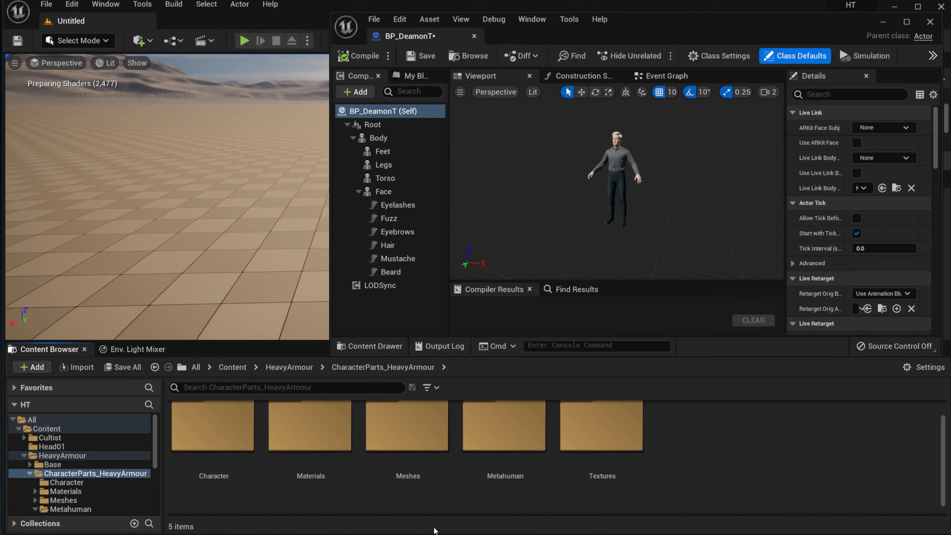
{"action": "double_click", "coordinate": [501, 454]}
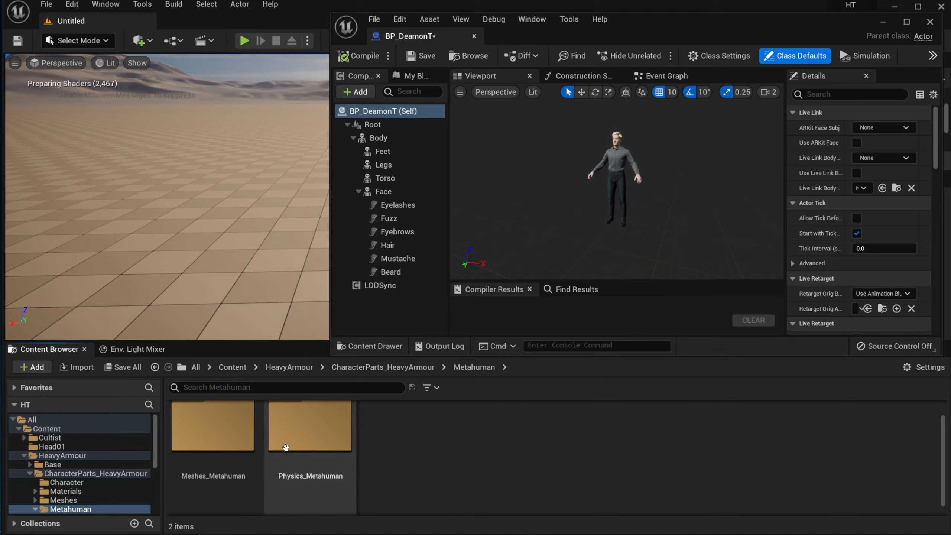
{"action": "double_click", "coordinate": [213, 431]}
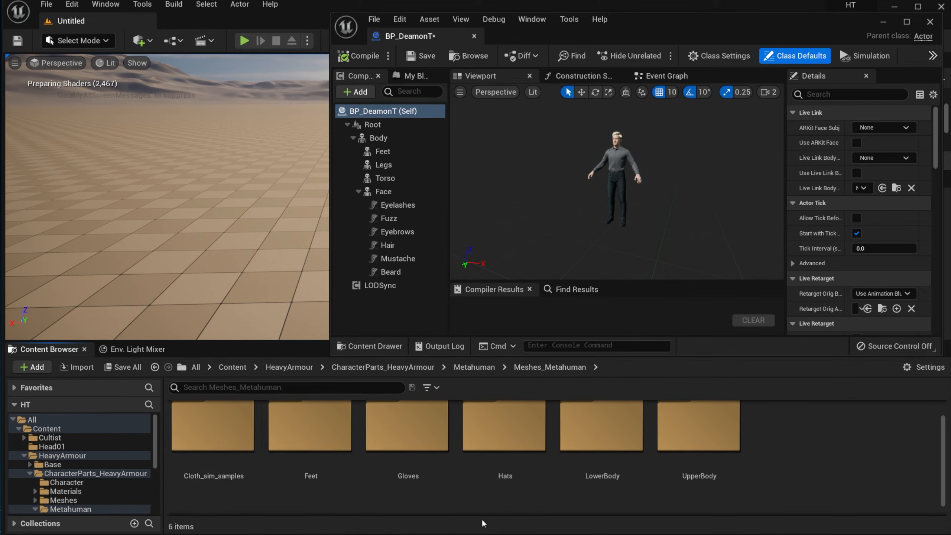
{"action": "double_click", "coordinate": [699, 435]}
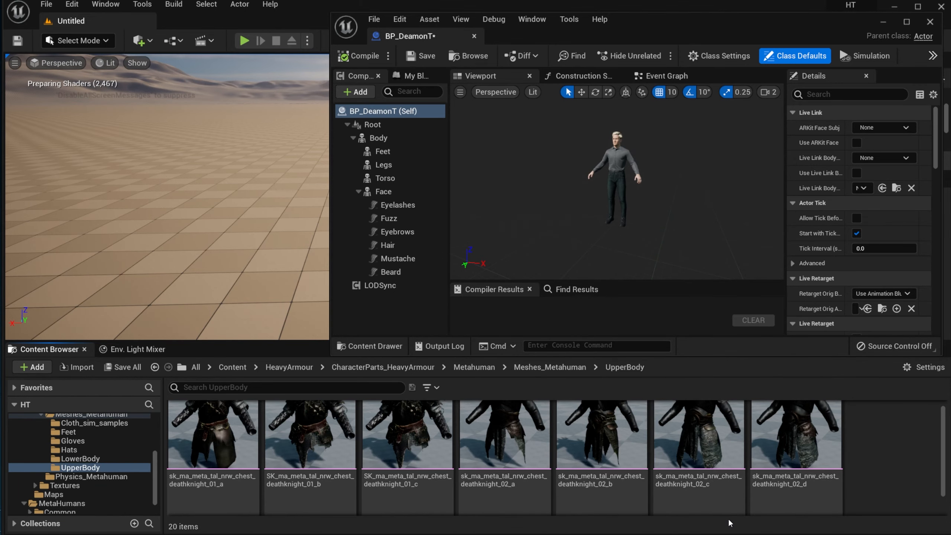
- Assign sk_ma_meta_tal_nrw_chest_deathknight_01_a as the skeletal mesh of the Torso component
{"action": "left_click", "coordinate": [213, 442]}
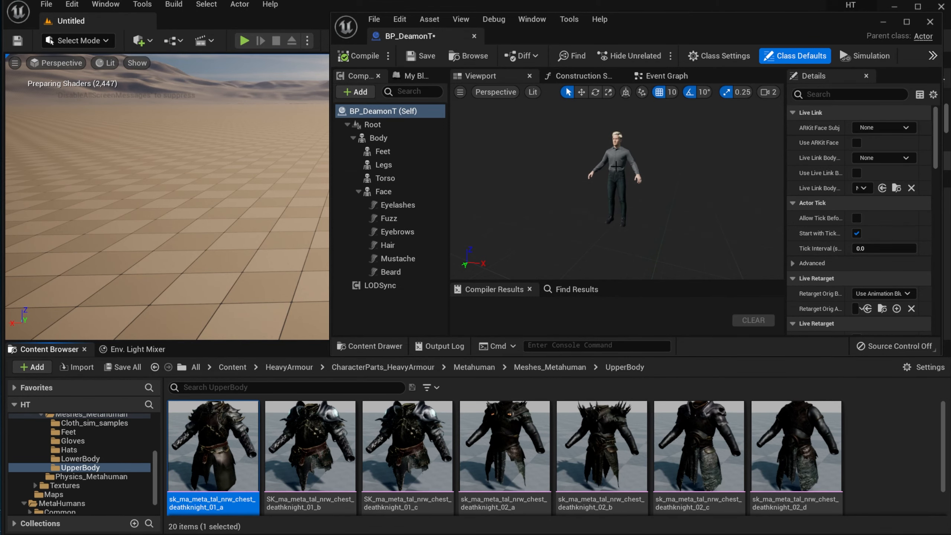
{"action": "right_click_drag", "start_coordinate": [631, 197], "coordinate": [629, 180]}
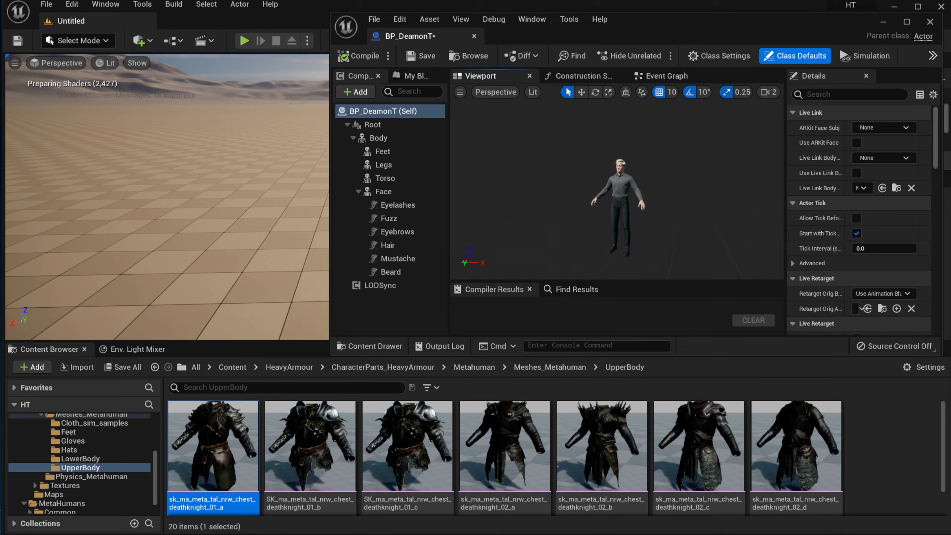
{"action": "scroll", "coordinate": [658, 199], "scroll_direction": "up", "scroll_amount": 5}
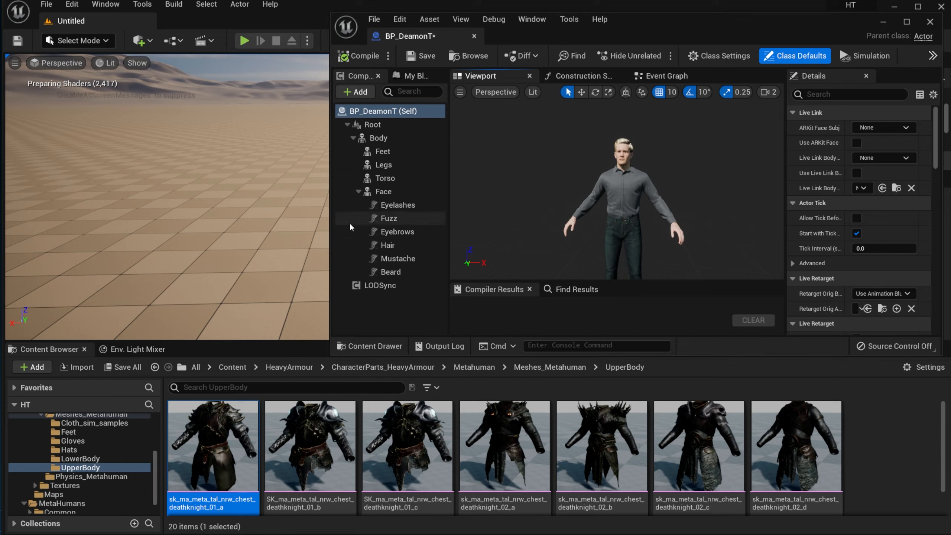
{"action": "left_click", "coordinate": [374, 178]}
{"action": "scroll", "coordinate": [824, 241], "scroll_direction": "down", "scroll_amount": 4}
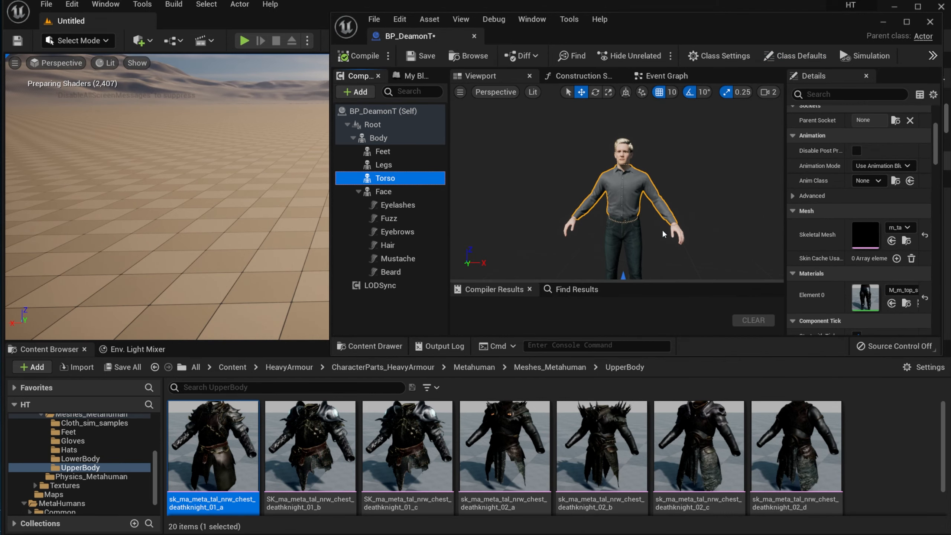
{"action": "left_click_drag", "start_coordinate": [213, 445], "coordinate": [867, 231]}
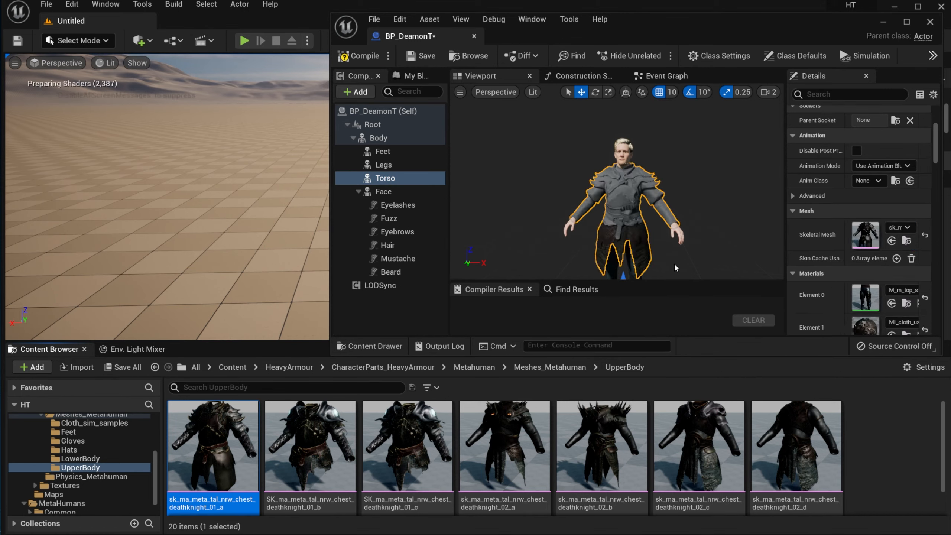
- Examine the chest armour on the character up close and from several angles
{"action": "key", "text": "w"}
{"action": "right_click_drag", "start_coordinate": [644, 210], "coordinate": [687, 195]}
{"action": "key", "text": "w"}
{"action": "key", "text": "a"}
{"action": "key", "text": "d"}
{"action": "right_click_drag", "start_coordinate": [646, 150], "coordinate": [610, 148]}
{"action": "key", "text": "s"}
{"action": "key", "text": "d"}
{"action": "right_click_drag", "start_coordinate": [595, 196], "coordinate": [584, 195]}
{"action": "key", "text": "s"}
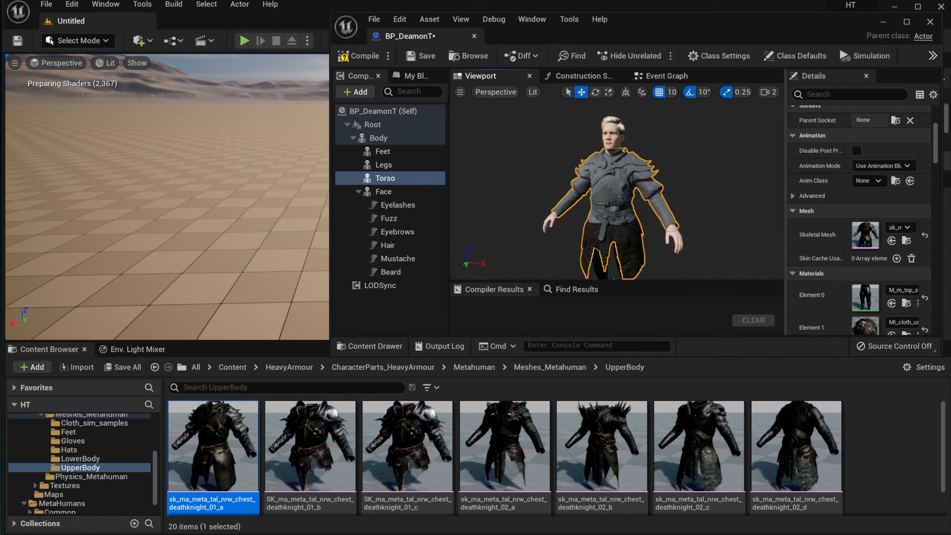
{"action": "key", "text": "s"}
{"action": "key", "text": "a"}
{"action": "right_click_drag", "start_coordinate": [601, 236], "coordinate": [601, 236]}
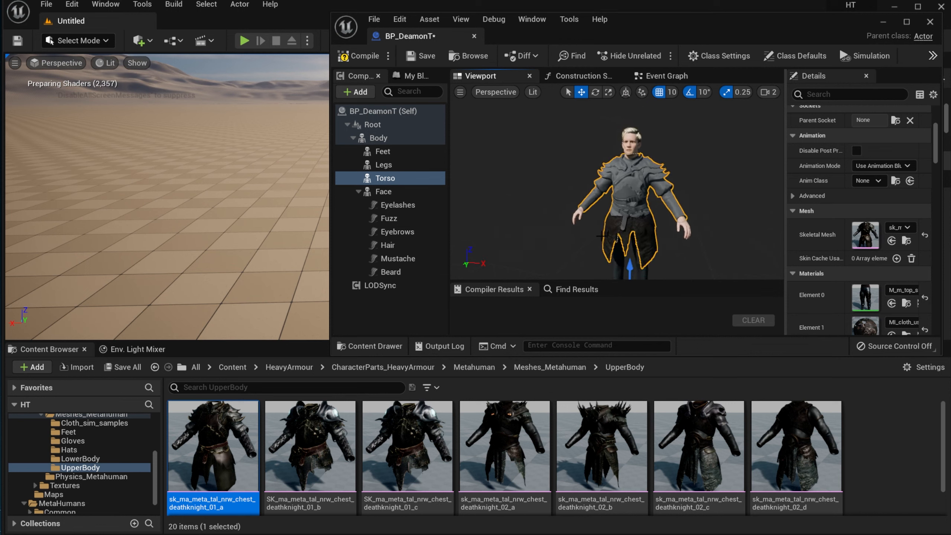
- Assign SK_ma_meta_tal_nrw_armour_pants_01_c from the LowerBody folder as the skeletal mesh of the Legs component
{"action": "left_click", "coordinate": [555, 371]}
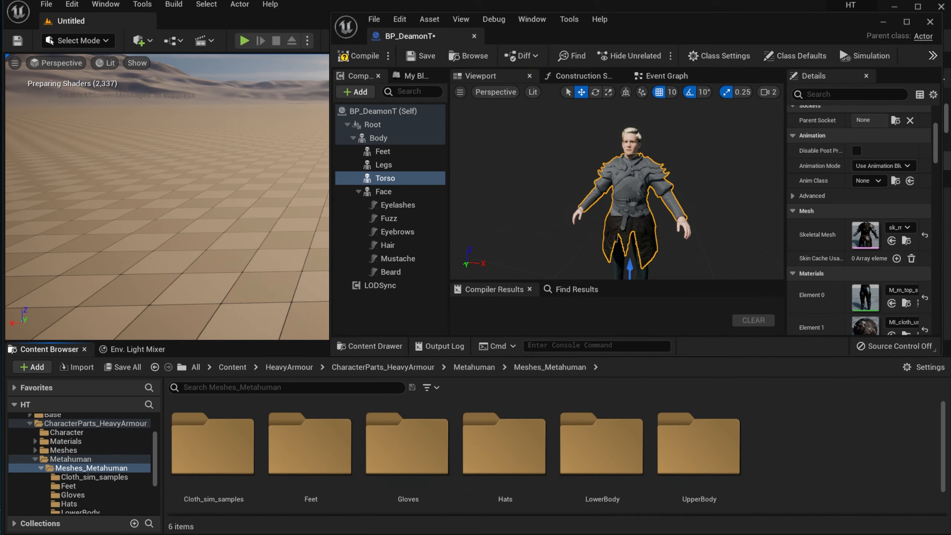
{"action": "double_click", "coordinate": [600, 486]}
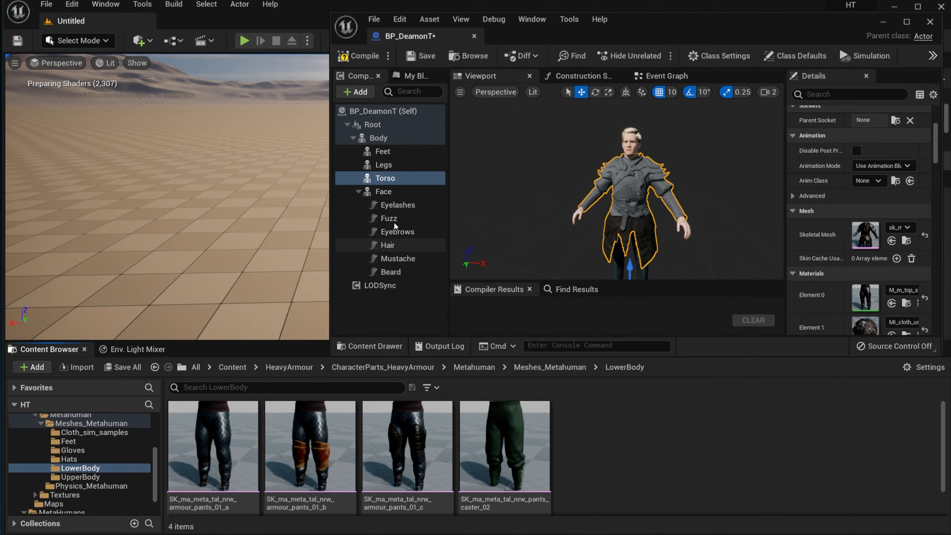
{"action": "left_click", "coordinate": [384, 165]}
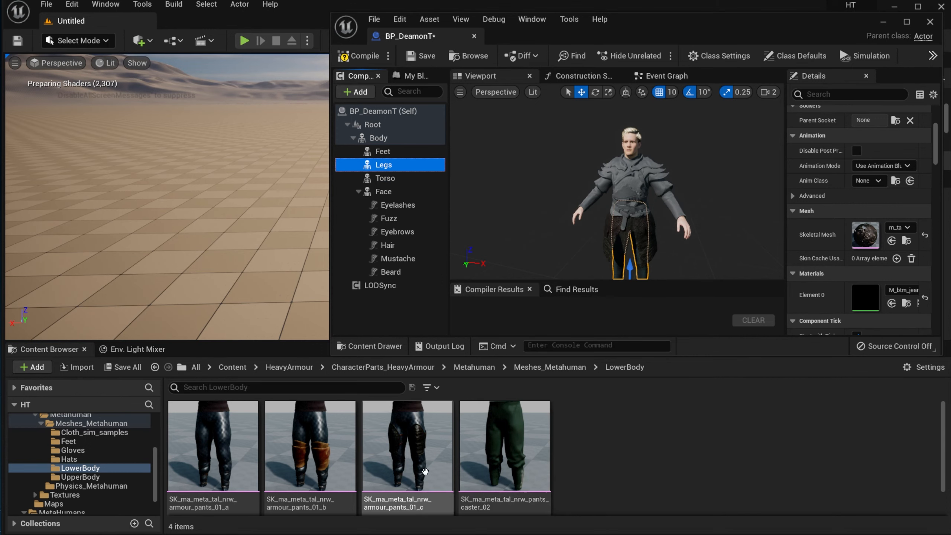
{"action": "left_click_drag", "start_coordinate": [425, 471], "coordinate": [866, 233]}
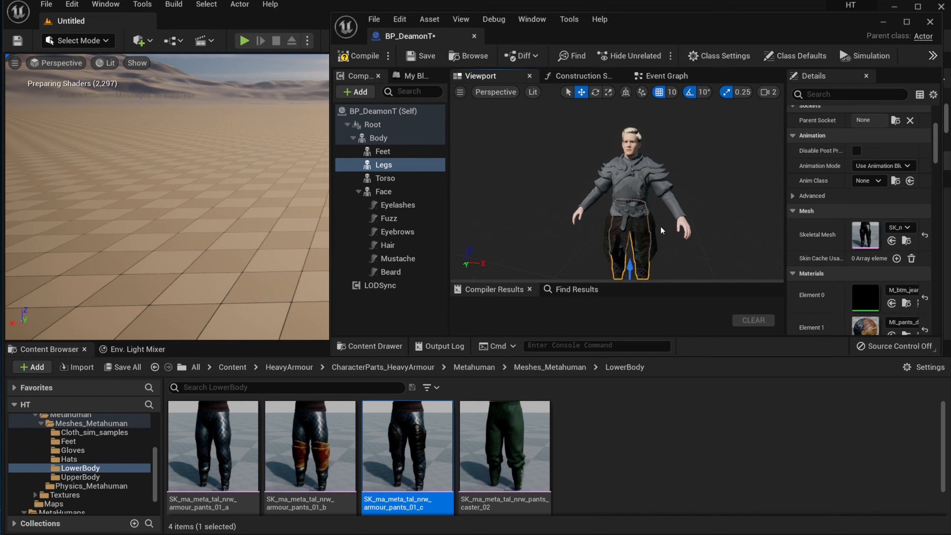
- Assign SK_ma_meta_tal_nrw_dragon_boots_01_a from the Feet folder as the Feet component's skeletal mesh, and clear the selection
{"action": "left_click_drag", "start_coordinate": [524, 224], "coordinate": [625, 214]}
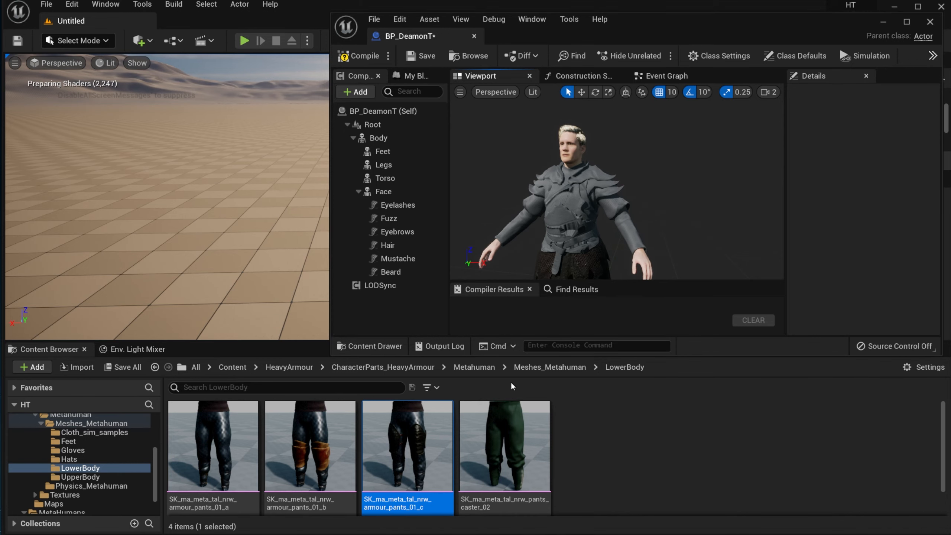
{"action": "right_click_drag", "start_coordinate": [618, 222], "coordinate": [618, 258]}
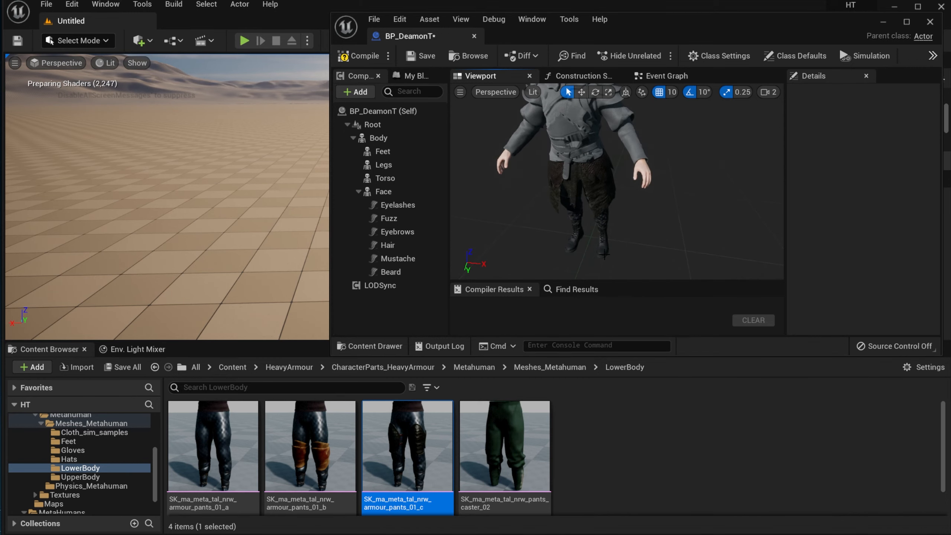
{"action": "right_click_drag", "start_coordinate": [620, 217], "coordinate": [624, 236]}
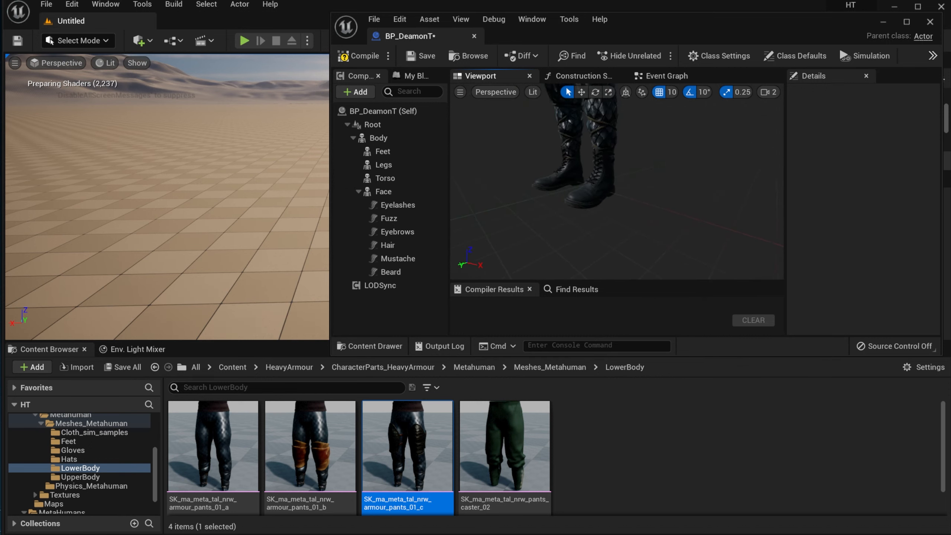
{"action": "middle_click_drag", "start_coordinate": [623, 236], "coordinate": [624, 170]}
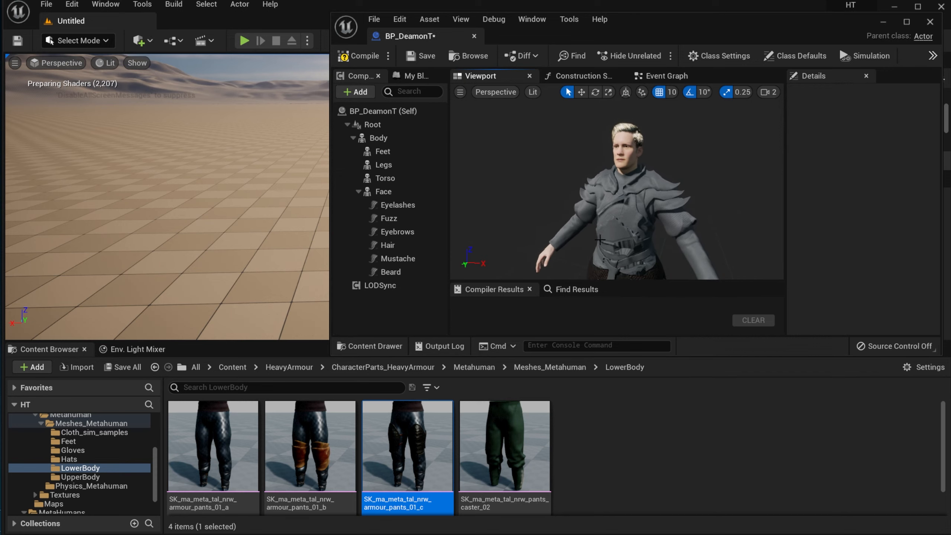
{"action": "left_click", "coordinate": [545, 369]}
{"action": "double_click", "coordinate": [345, 477]}
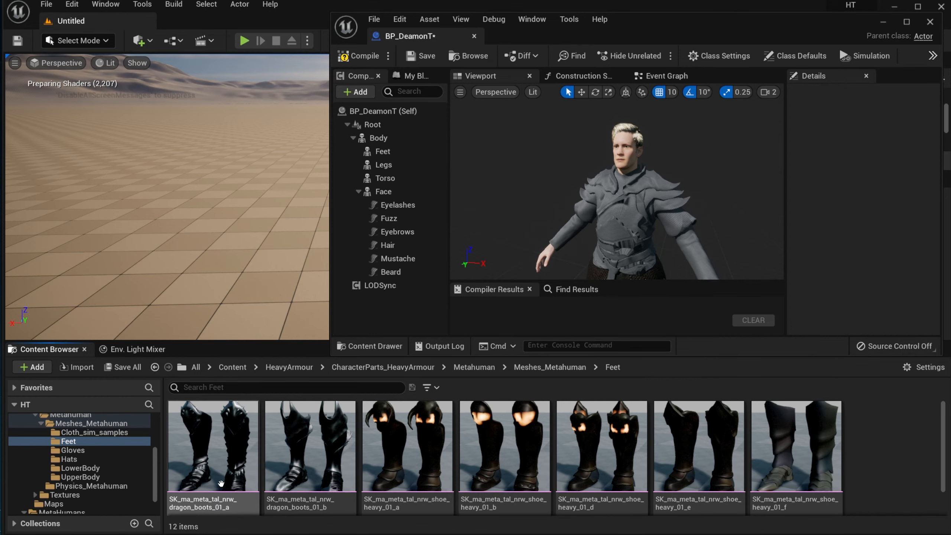
{"action": "scroll", "coordinate": [478, 476], "scroll_direction": "down", "scroll_amount": 3}
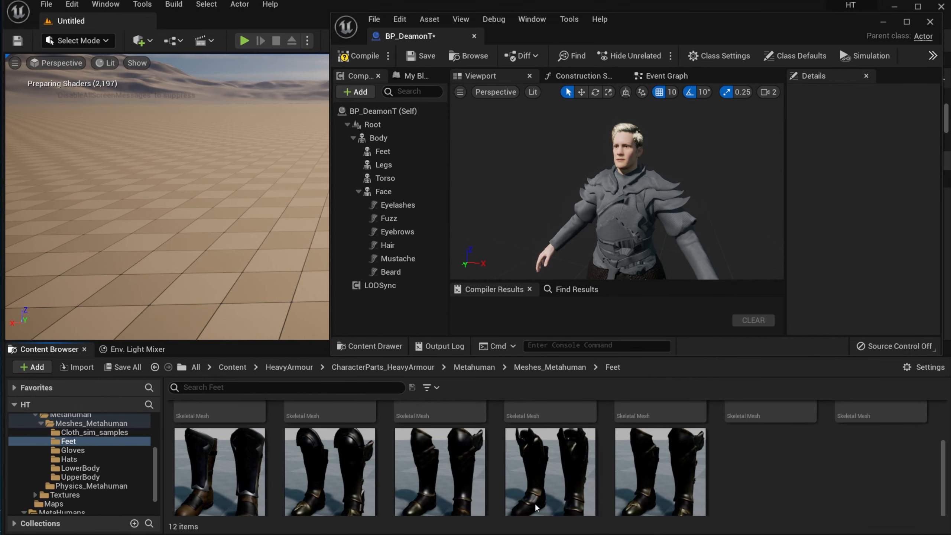
{"action": "scroll", "coordinate": [478, 476], "scroll_direction": "up", "scroll_amount": 3}
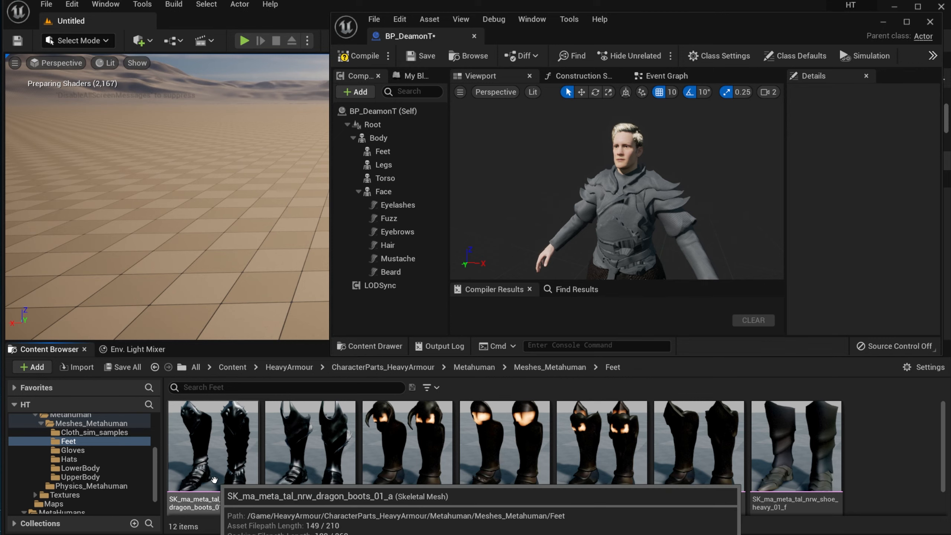
{"action": "left_click_drag", "start_coordinate": [215, 480], "coordinate": [384, 152]}
{"action": "left_click_drag", "start_coordinate": [225, 464], "coordinate": [871, 243]}
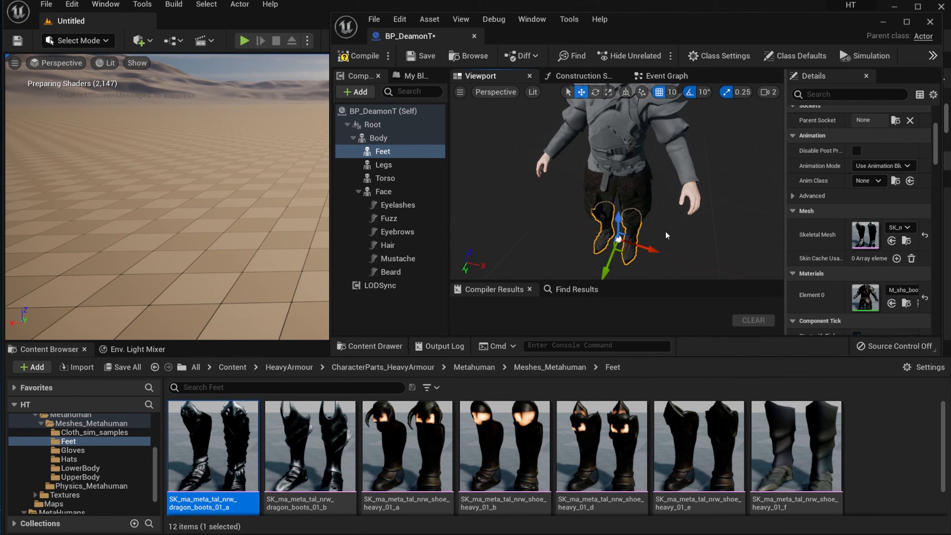
{"action": "left_click", "coordinate": [428, 294]}
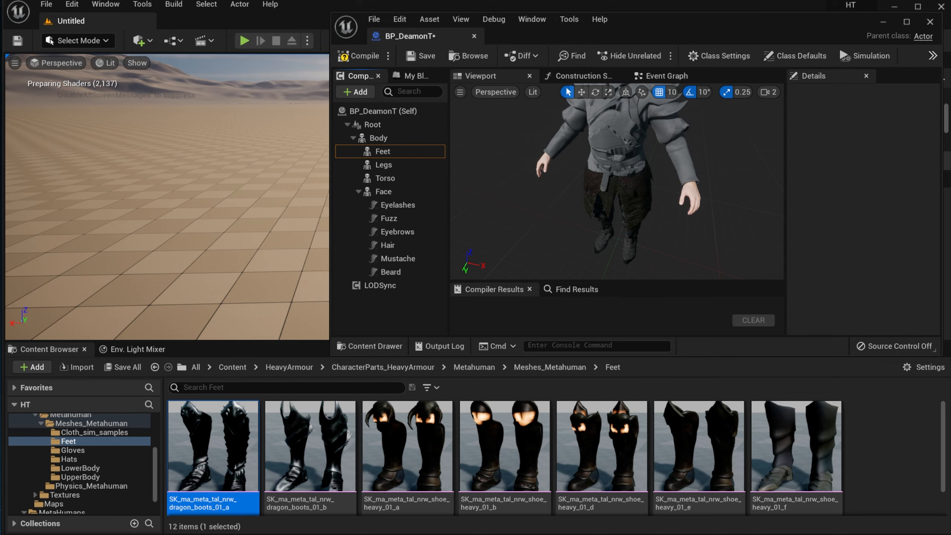
- Open the Gloves folder in Meshes_Metahuman and look over its bracer and gauntlet meshes
{"action": "right_click_drag", "start_coordinate": [627, 236], "coordinate": [647, 229]}
{"action": "mouse_move", "coordinate": [651, 157]}
{"action": "right_mouse_down"}
{"action": "mouse_move", "coordinate": [652, 169]}
{"action": "mouse_move", "coordinate": [638, 139]}
{"action": "mouse_move", "coordinate": [638, 150]}
{"action": "right_mouse_up"}
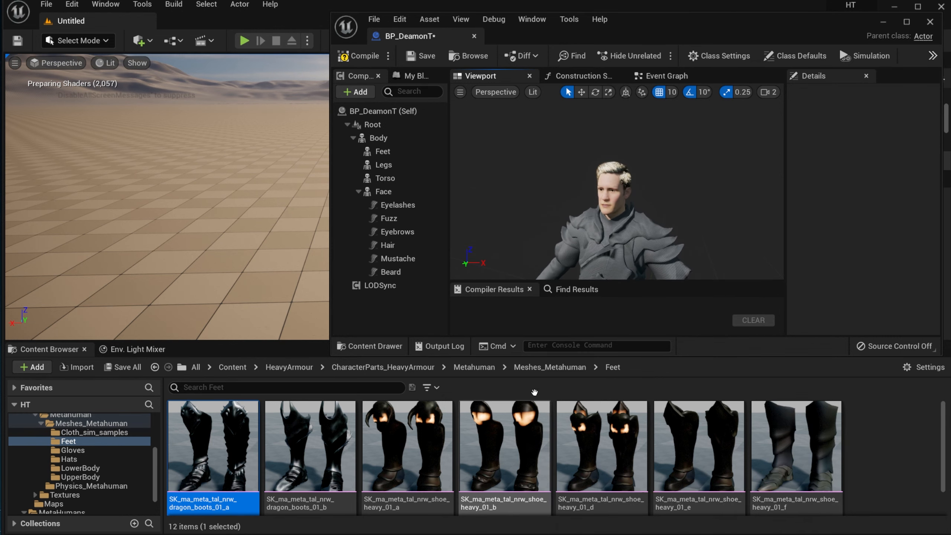
{"action": "left_click", "coordinate": [554, 367]}
{"action": "double_click", "coordinate": [425, 471]}
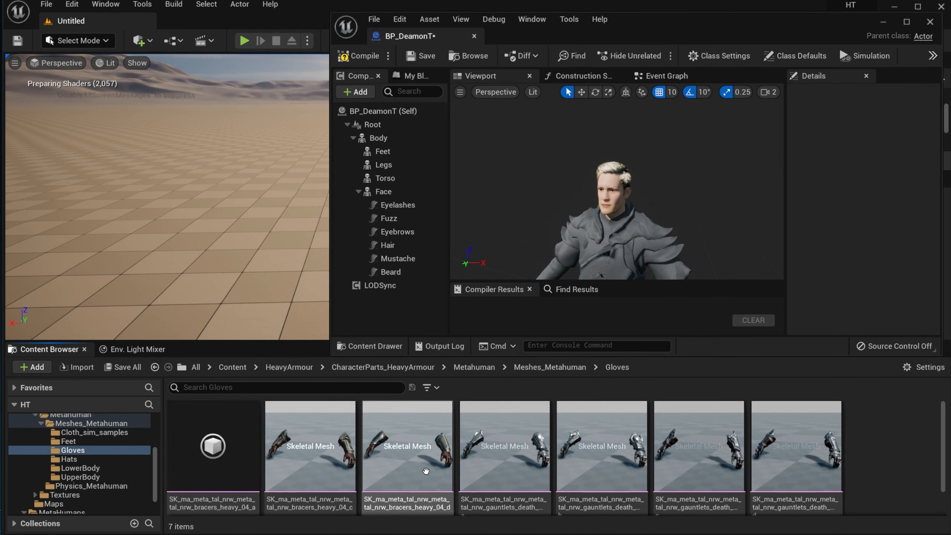
{"action": "scroll", "coordinate": [426, 471], "scroll_direction": "down", "scroll_amount": 1}
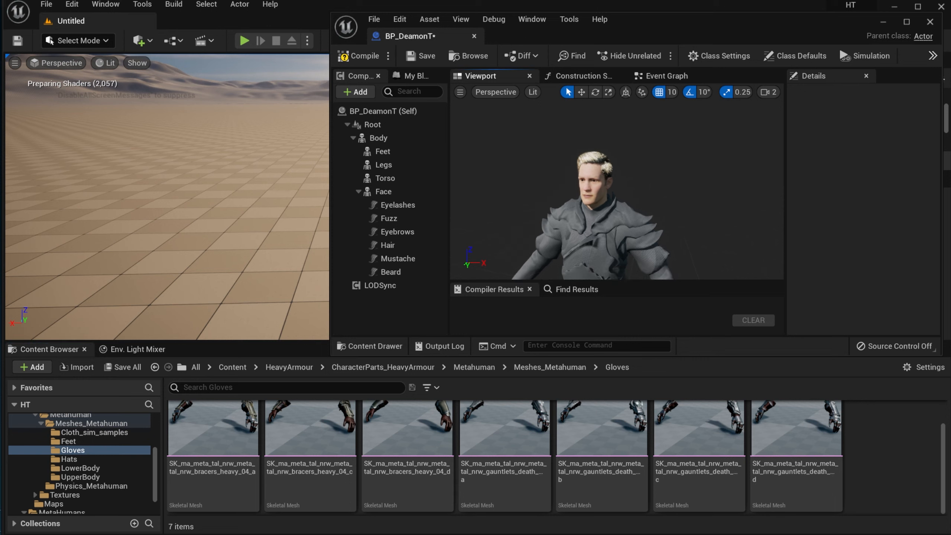
{"action": "scroll", "coordinate": [598, 231], "scroll_direction": "down", "scroll_amount": 5}
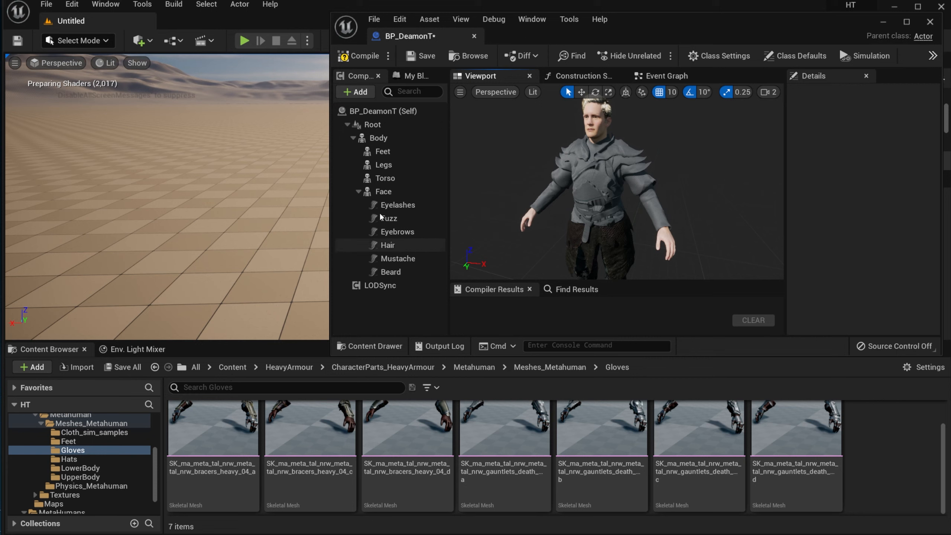
- Compile and save the BP_DeamonT blueprint
{"action": "left_click", "coordinate": [359, 191]}
{"action": "right_click_drag", "start_coordinate": [515, 199], "coordinate": [502, 200]}
{"action": "right_click_drag", "start_coordinate": [613, 219], "coordinate": [605, 204]}
{"action": "scroll", "coordinate": [613, 219], "scroll_direction": "up", "scroll_amount": 3}
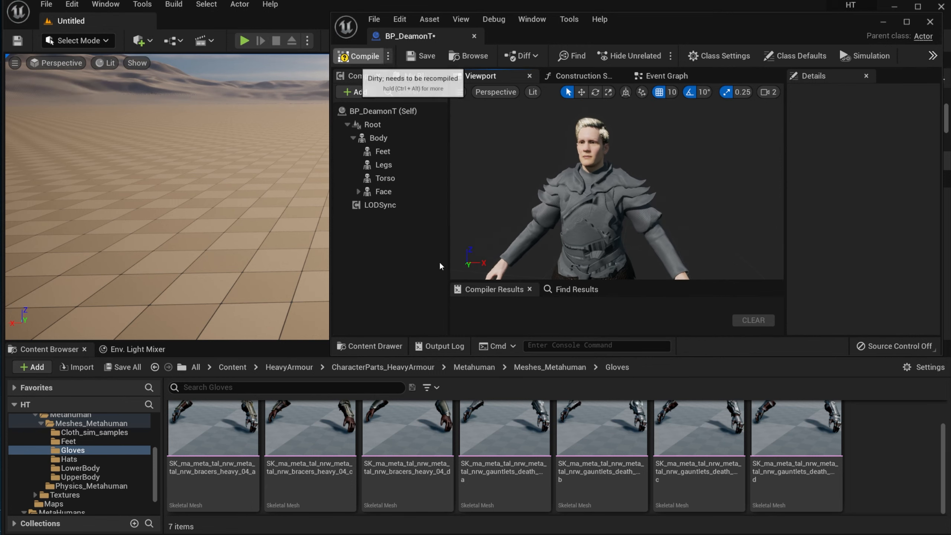
{"action": "left_click", "coordinate": [359, 55]}
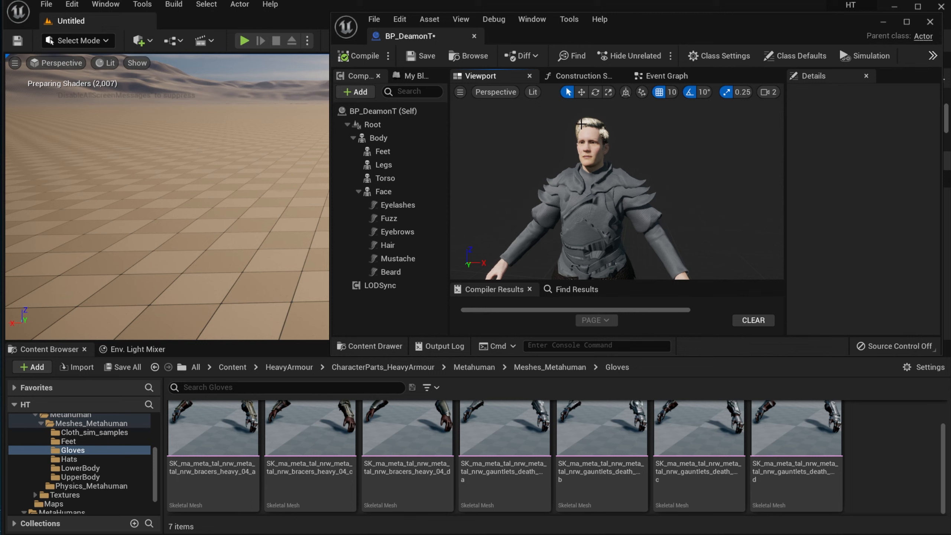
{"action": "left_click", "coordinate": [420, 55]}
{"action": "right_click_drag", "start_coordinate": [613, 219], "coordinate": [617, 185]}
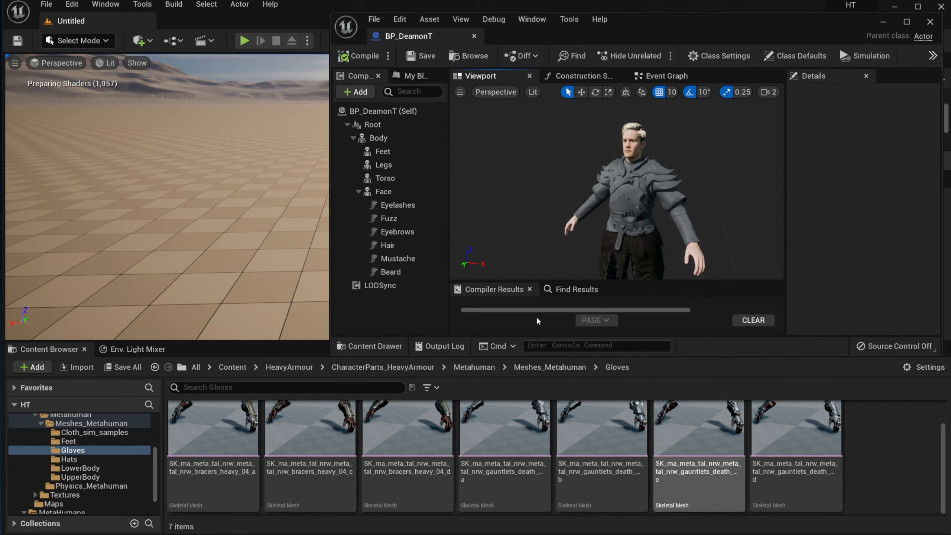
{"action": "right_click_drag", "start_coordinate": [571, 211], "coordinate": [596, 218]}
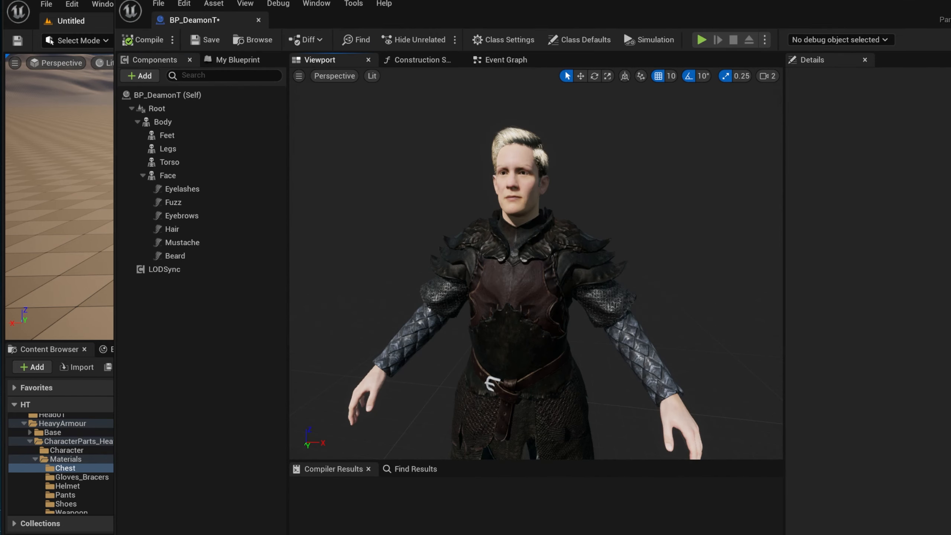
- Apply MI_pants_dragonscale_a_dark_green and MI_pants_dragonscale_a from the Pants materials folder to the Legs component's Elements 0 and 1, and clear the selection
{"action": "right_click_drag", "start_coordinate": [535, 263], "coordinate": [524, 263]}
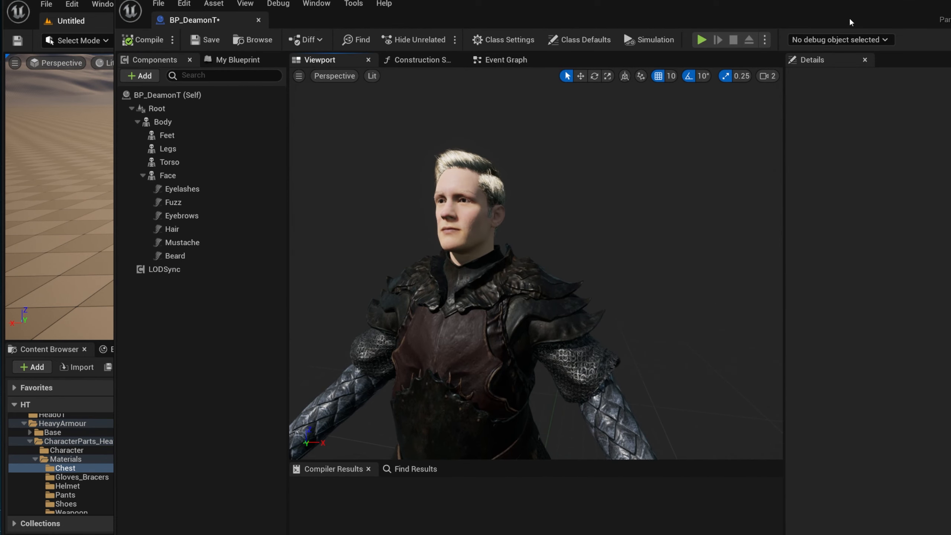
{"action": "left_click_drag", "start_coordinate": [722, 9], "coordinate": [950, 0]}
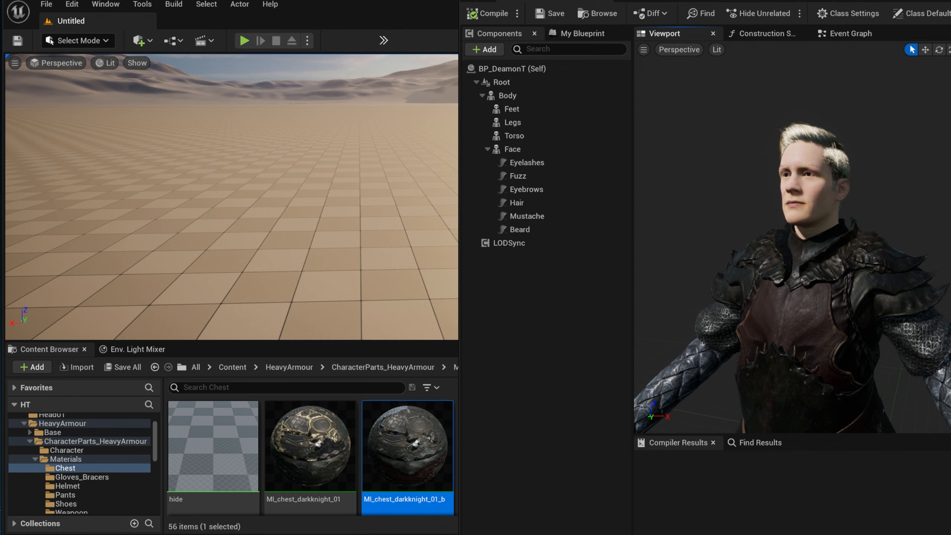
{"action": "mouse_move", "coordinate": [693, 117]}
{"action": "right_mouse_down"}
{"action": "mouse_move", "coordinate": [693, 187]}
{"action": "mouse_move", "coordinate": [711, 195]}
{"action": "mouse_move", "coordinate": [666, 124]}
{"action": "mouse_move", "coordinate": [693, 120]}
{"action": "right_mouse_up"}
{"action": "left_click", "coordinate": [818, 197]}
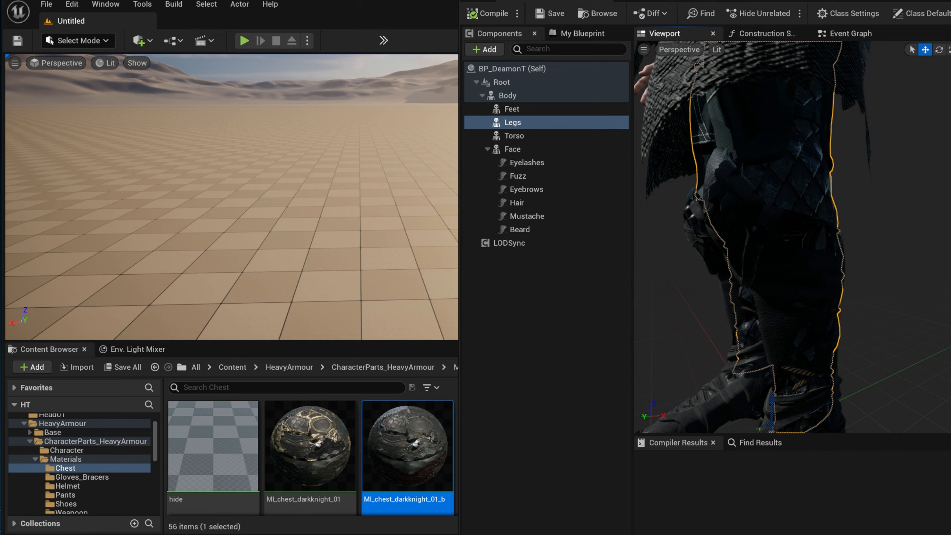
{"action": "left_click", "coordinate": [65, 494]}
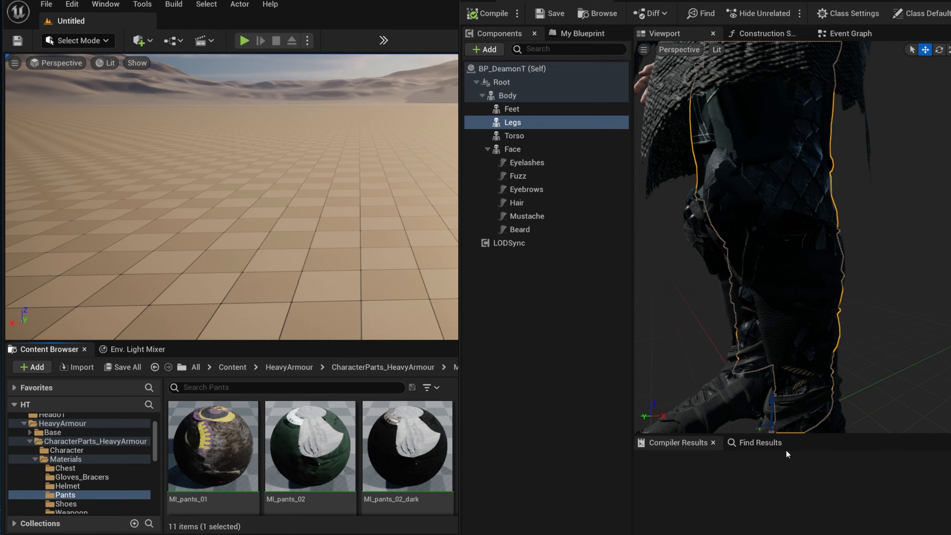
{"action": "left_click_drag", "start_coordinate": [636, 0], "coordinate": [866, 0]}
{"action": "left_click_drag", "start_coordinate": [755, 0], "coordinate": [782, 0]}
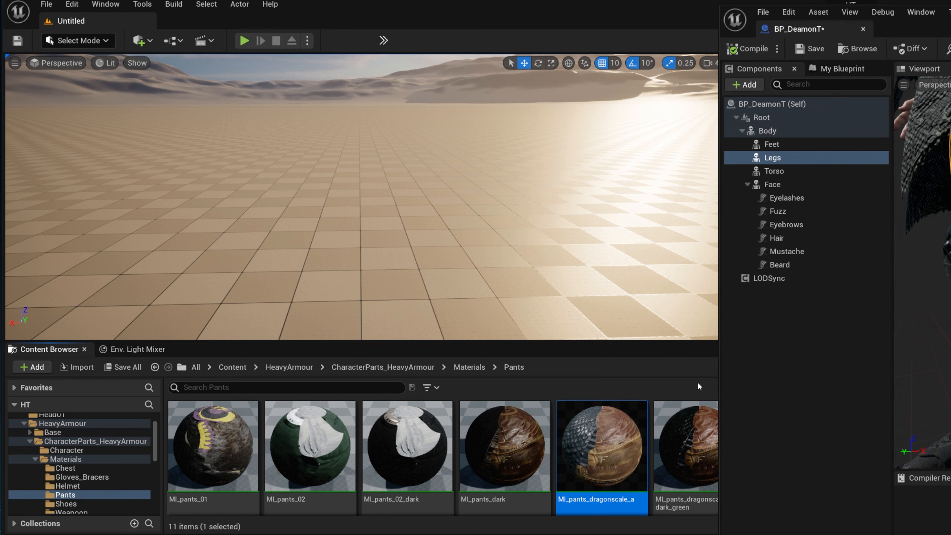
{"action": "left_click", "coordinate": [693, 438]}
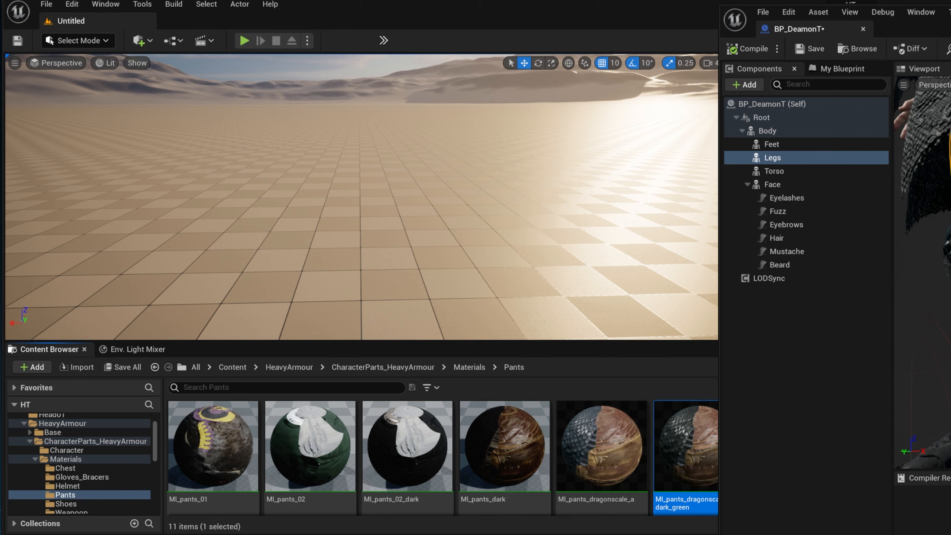
{"action": "right_click_drag", "start_coordinate": [946, 263], "coordinate": [932, 281]}
{"action": "left_click_drag", "start_coordinate": [917, 26], "coordinate": [296, 22]}
{"action": "mouse_move", "coordinate": [599, 225]}
{"action": "right_mouse_down"}
{"action": "mouse_move", "coordinate": [614, 213]}
{"action": "mouse_move", "coordinate": [588, 212]}
{"action": "mouse_move", "coordinate": [599, 214]}
{"action": "right_mouse_up"}
{"action": "mouse_move", "coordinate": [571, 401]}
{"action": "right_mouse_down"}
{"action": "mouse_move", "coordinate": [562, 416]}
{"action": "mouse_move", "coordinate": [571, 402]}
{"action": "right_mouse_up"}
{"action": "left_click", "coordinate": [162, 346]}
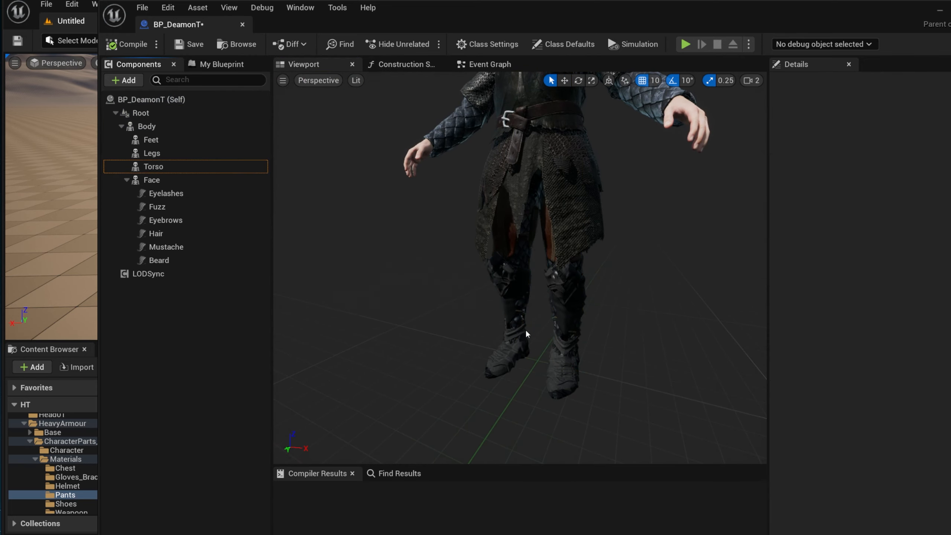
- Select the Feet component, open the Shoes materials folder and filter its materials by "drago"
{"action": "right_click_drag", "start_coordinate": [546, 356], "coordinate": [556, 350]}
{"action": "left_click", "coordinate": [556, 348]}
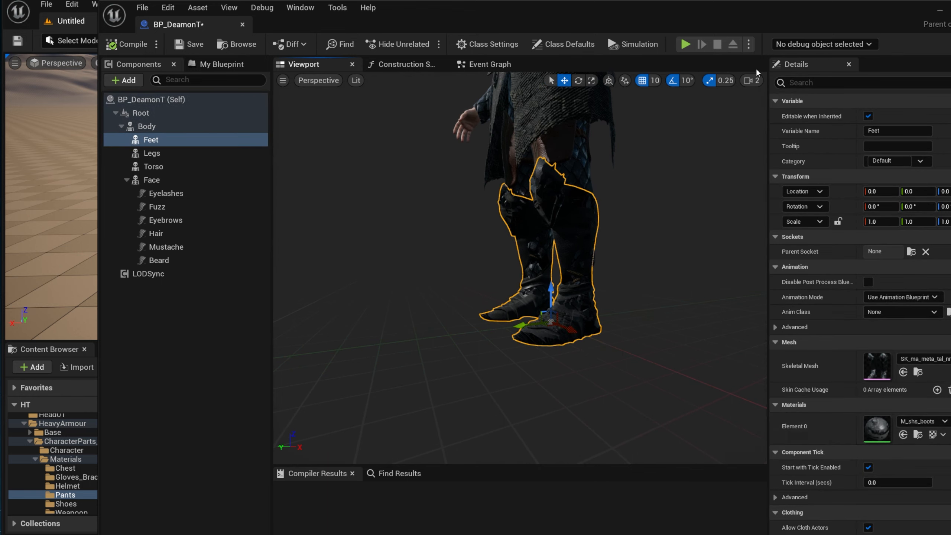
{"action": "left_click_drag", "start_coordinate": [731, 12], "coordinate": [847, 0]}
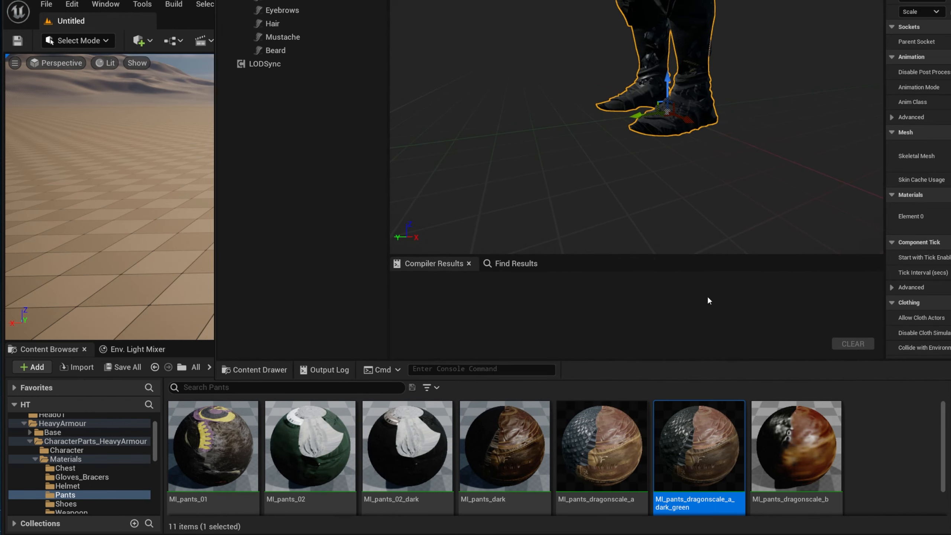
{"action": "left_click_drag", "start_coordinate": [412, 378], "coordinate": [408, 212]}
{"action": "left_click_drag", "start_coordinate": [487, 0], "coordinate": [323, 0]}
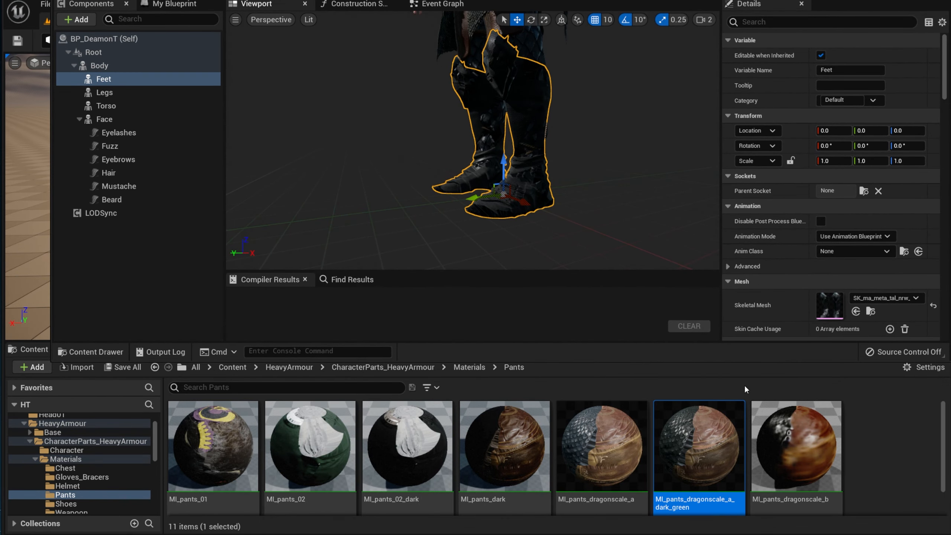
{"action": "left_click", "coordinate": [466, 367]}
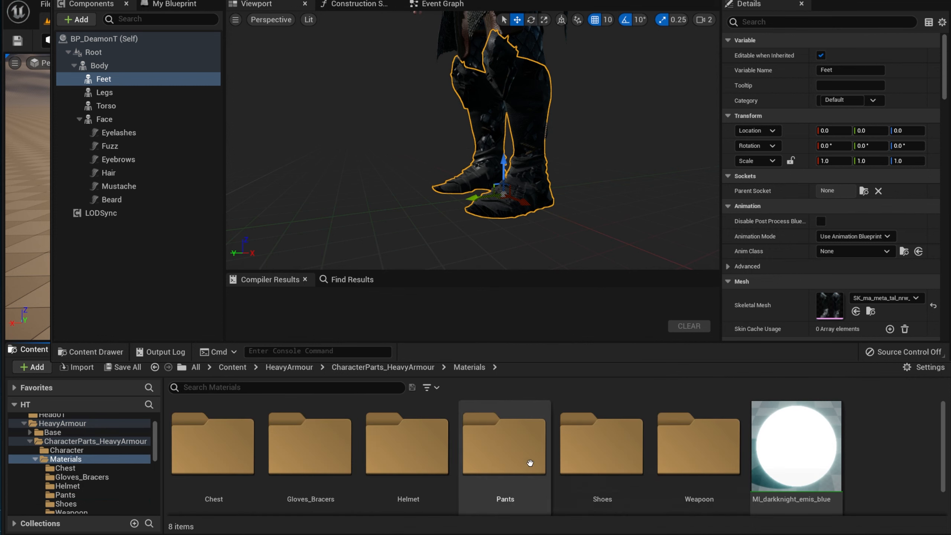
{"action": "double_click", "coordinate": [601, 446]}
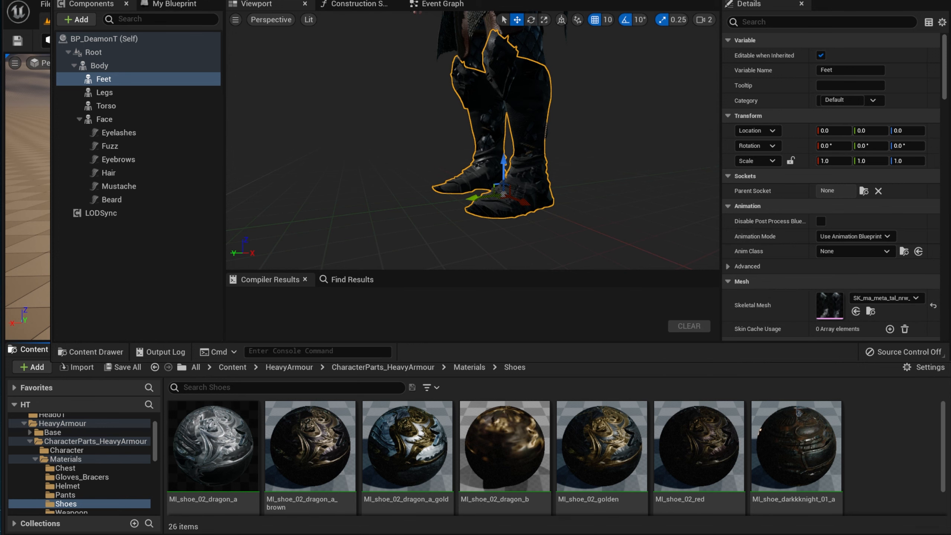
{"action": "scroll", "coordinate": [900, 468], "scroll_direction": "down", "scroll_amount": 3}
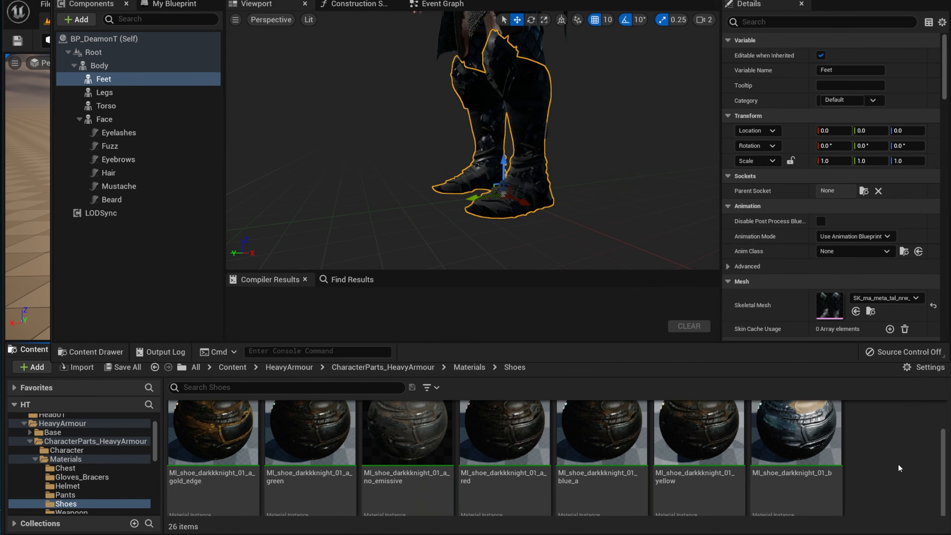
{"action": "scroll", "coordinate": [697, 487], "scroll_direction": "down", "scroll_amount": 3}
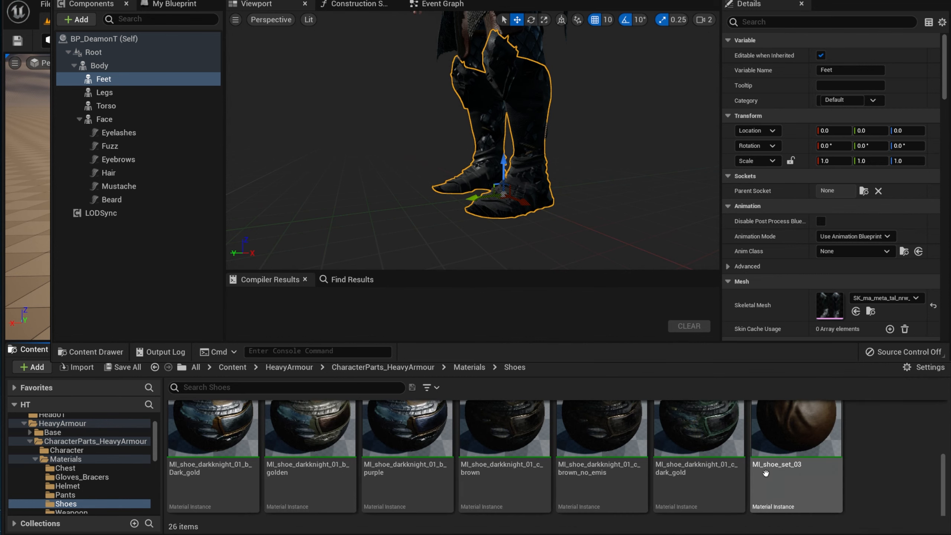
{"action": "scroll", "coordinate": [735, 482], "scroll_direction": "down", "scroll_amount": 3}
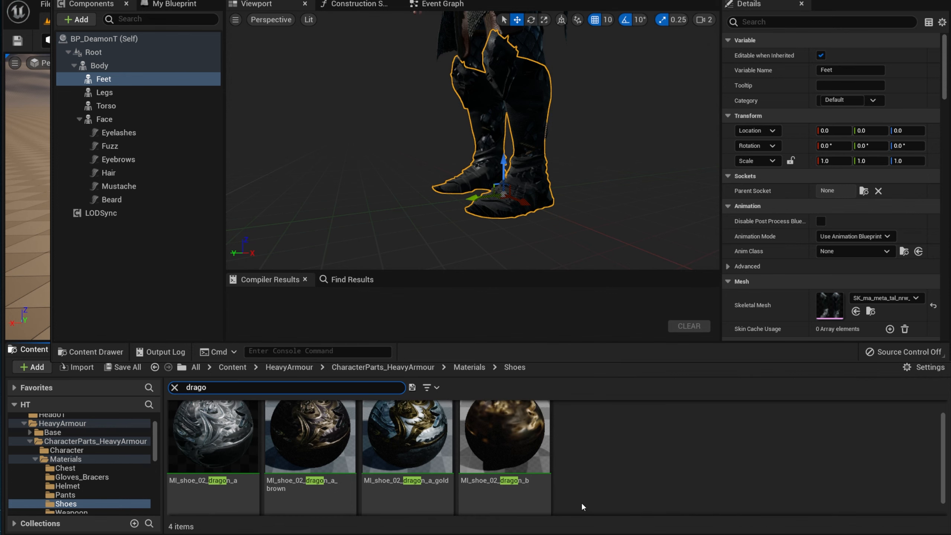
- Assign MI_shoe_02_dragon_a_brown as the Feet component's Element 0 material
{"action": "left_click_drag", "start_coordinate": [310, 435], "coordinate": [826, 279]}
{"action": "scroll", "coordinate": [809, 306], "scroll_direction": "down", "scroll_amount": 3}
{"action": "right_click_drag", "start_coordinate": [545, 238], "coordinate": [607, 242]}
{"action": "key", "text": "w"}
{"action": "key", "text": "a"}
- Examine the materials on the character's boots, legs and torso armour from close up and at a distance
{"action": "right_click_drag", "start_coordinate": [548, 59], "coordinate": [543, 63]}
{"action": "left_click", "coordinate": [548, 59]}
{"action": "key", "text": "f"}
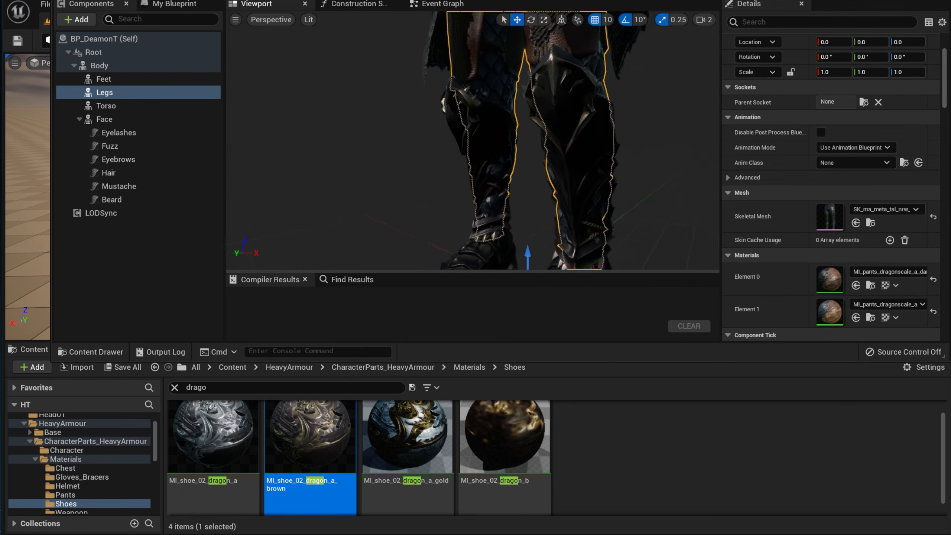
{"action": "right_click_drag", "start_coordinate": [652, 226], "coordinate": [636, 233]}
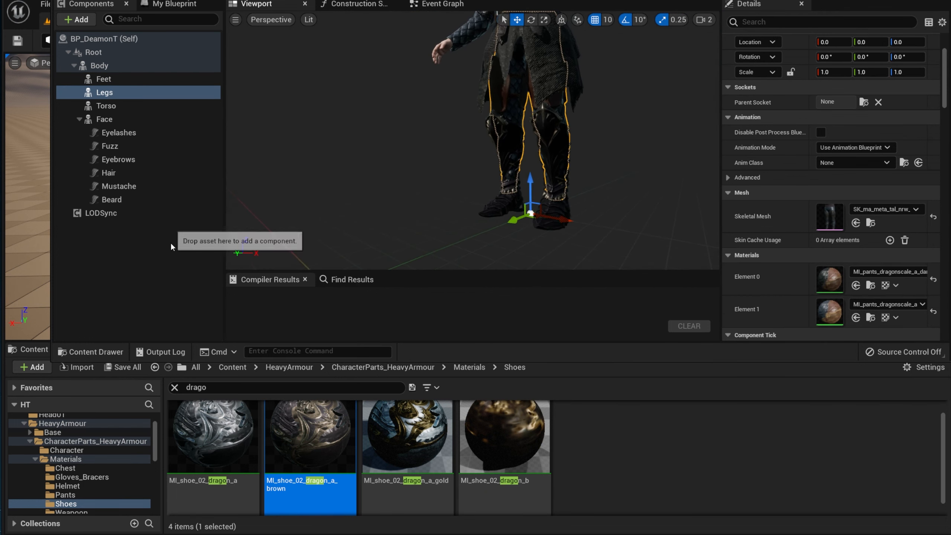
{"action": "left_click", "coordinate": [170, 242]}
{"action": "right_click_drag", "start_coordinate": [363, 210], "coordinate": [371, 192]}
{"action": "left_click", "coordinate": [505, 182]}
{"action": "right_click_drag", "start_coordinate": [504, 182], "coordinate": [558, 240]}
{"action": "scroll", "coordinate": [651, 212], "scroll_direction": "down", "scroll_amount": 3}
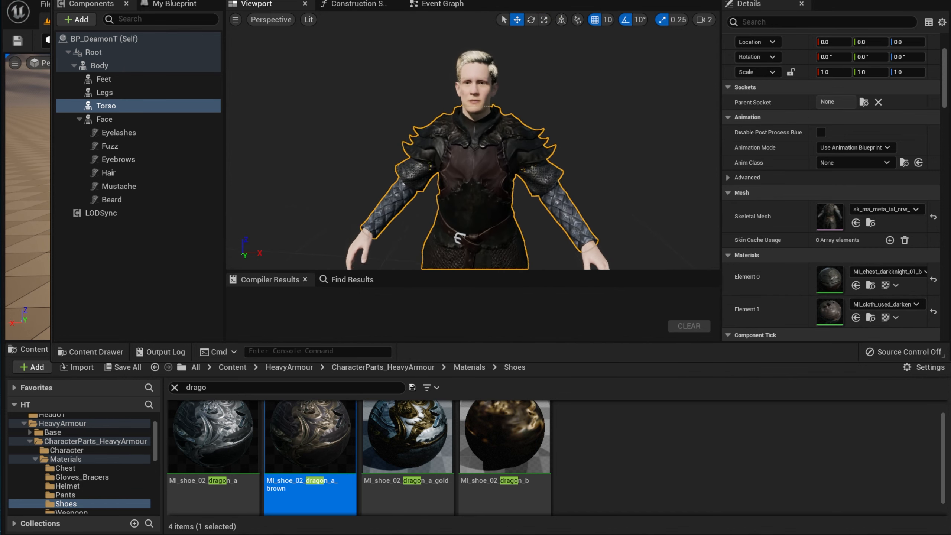
- Clear the component selection, compile BP_DeamonT and locate its asset in the MetaHumans Targaryen folder
{"action": "left_click", "coordinate": [146, 278]}
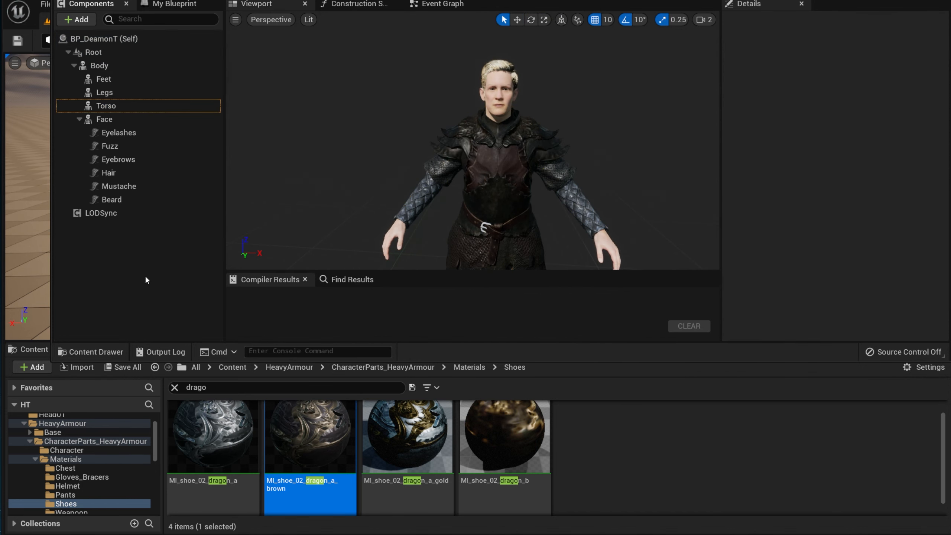
{"action": "mouse_move", "coordinate": [499, 240]}
{"action": "right_mouse_down"}
{"action": "mouse_move", "coordinate": [515, 262]}
{"action": "mouse_move", "coordinate": [504, 251]}
{"action": "right_mouse_up"}
{"action": "left_click", "coordinate": [90, 1]}
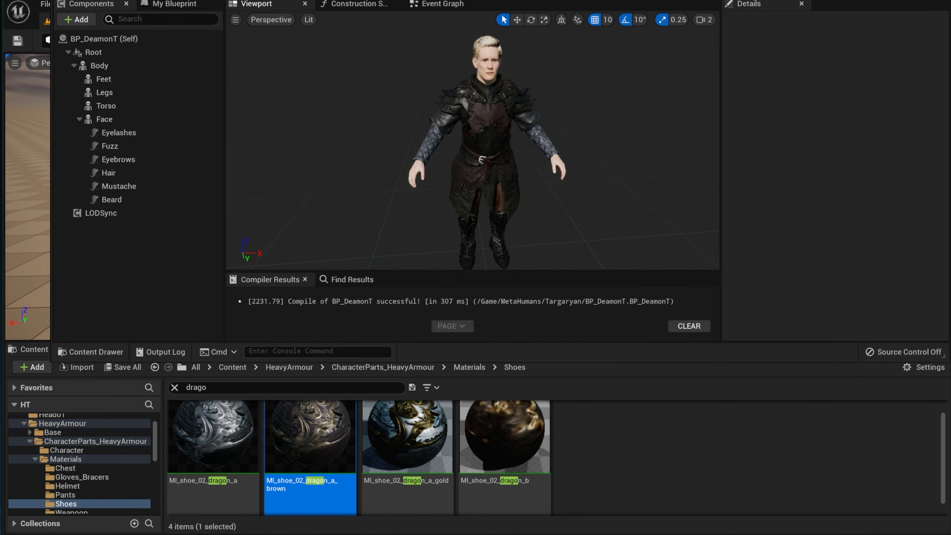
{"action": "left_click", "coordinate": [198, 1]}
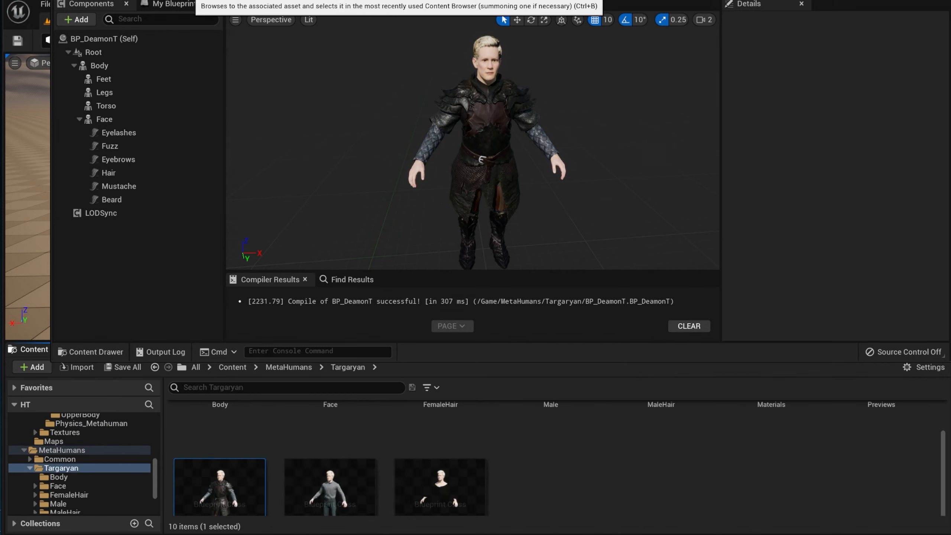
- Minimize the blueprint editor and place BP_DeamonT in the level on the landscape
{"action": "left_click", "coordinate": [894, 1]}
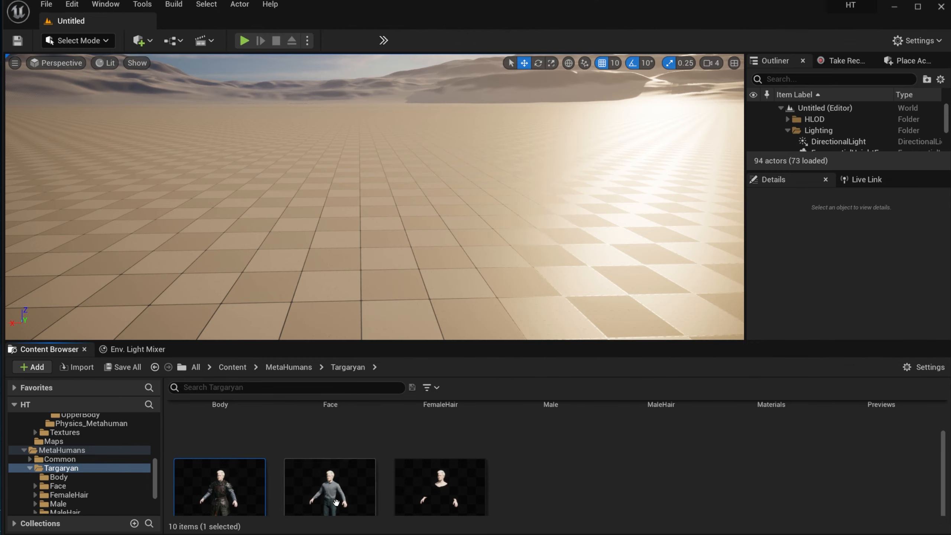
{"action": "mouse_move", "coordinate": [430, 241]}
{"action": "right_mouse_down"}
{"action": "mouse_move", "coordinate": [464, 240]}
{"action": "mouse_move", "coordinate": [475, 217]}
{"action": "mouse_move", "coordinate": [431, 241]}
{"action": "right_mouse_up"}
{"action": "left_click_drag", "start_coordinate": [219, 487], "coordinate": [284, 265]}
{"action": "right_click_drag", "start_coordinate": [285, 264], "coordinate": [587, 155]}
{"action": "left_click", "coordinate": [333, 319]}
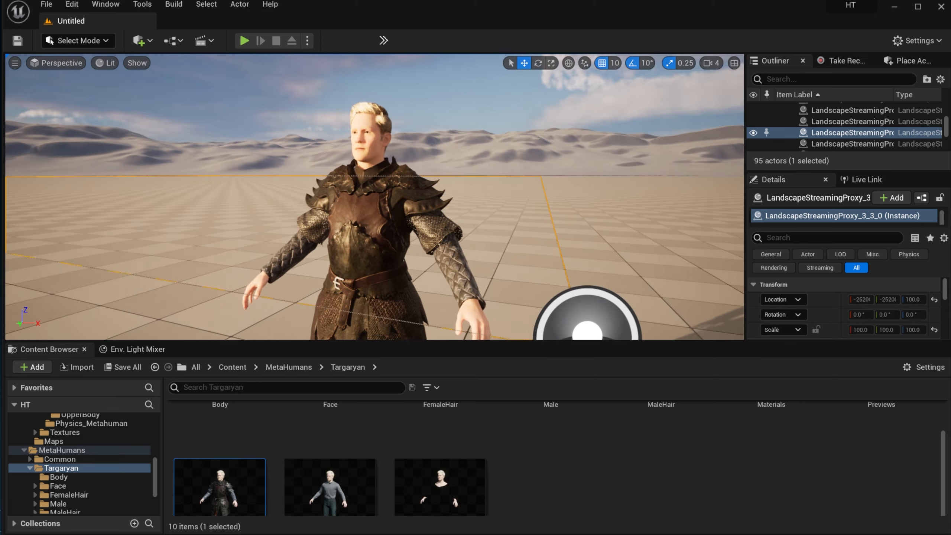